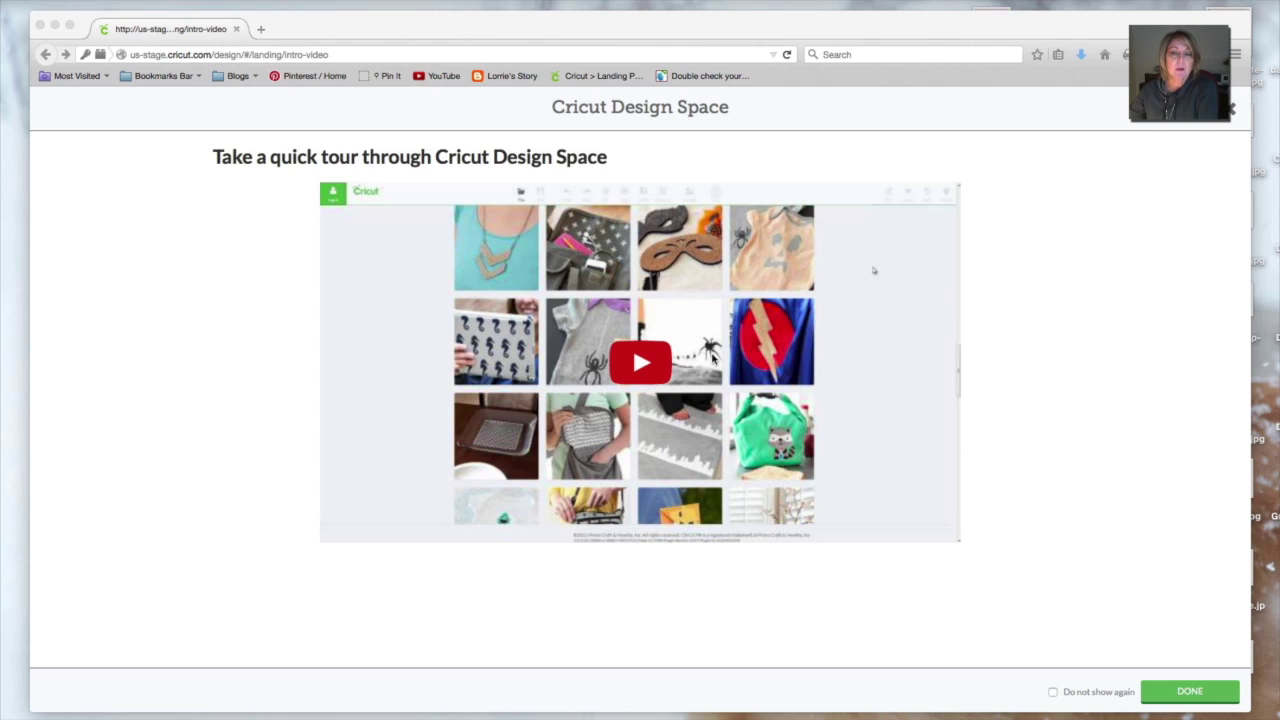
Step: Set the intro tour to not show again and close it
left_click(1052, 697)
left_click(1052, 696)
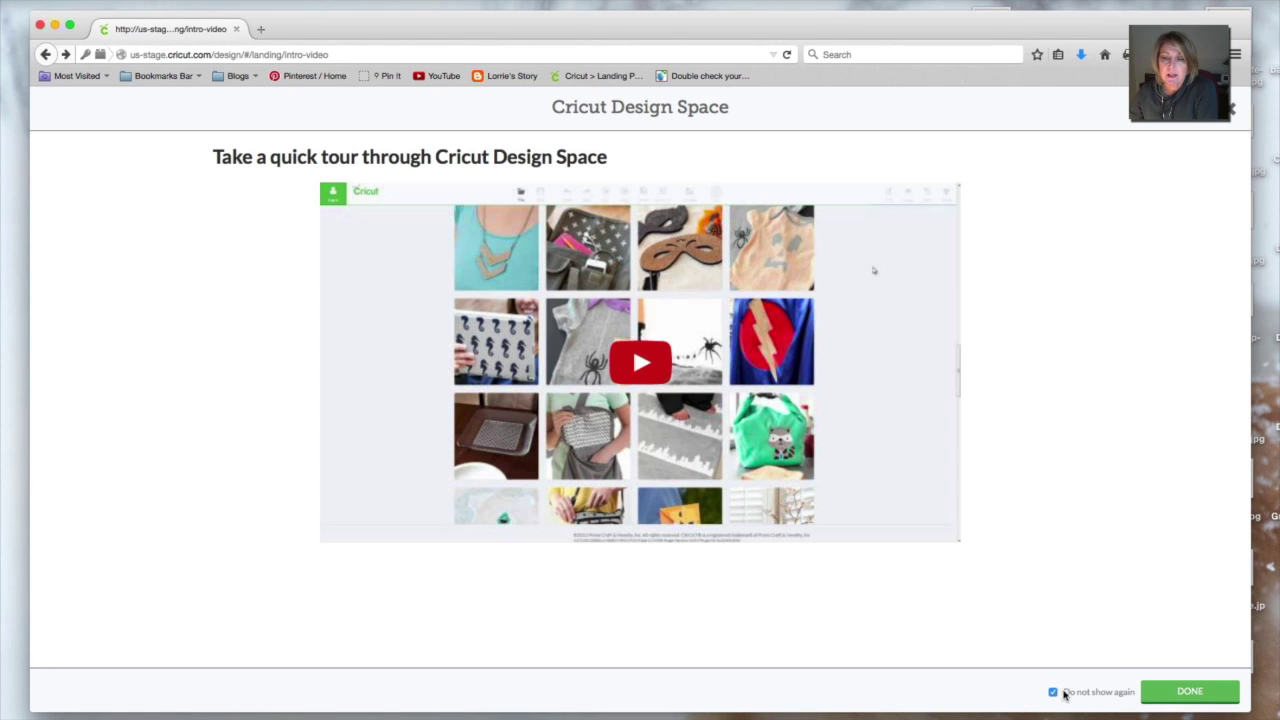
left_click(1209, 693)
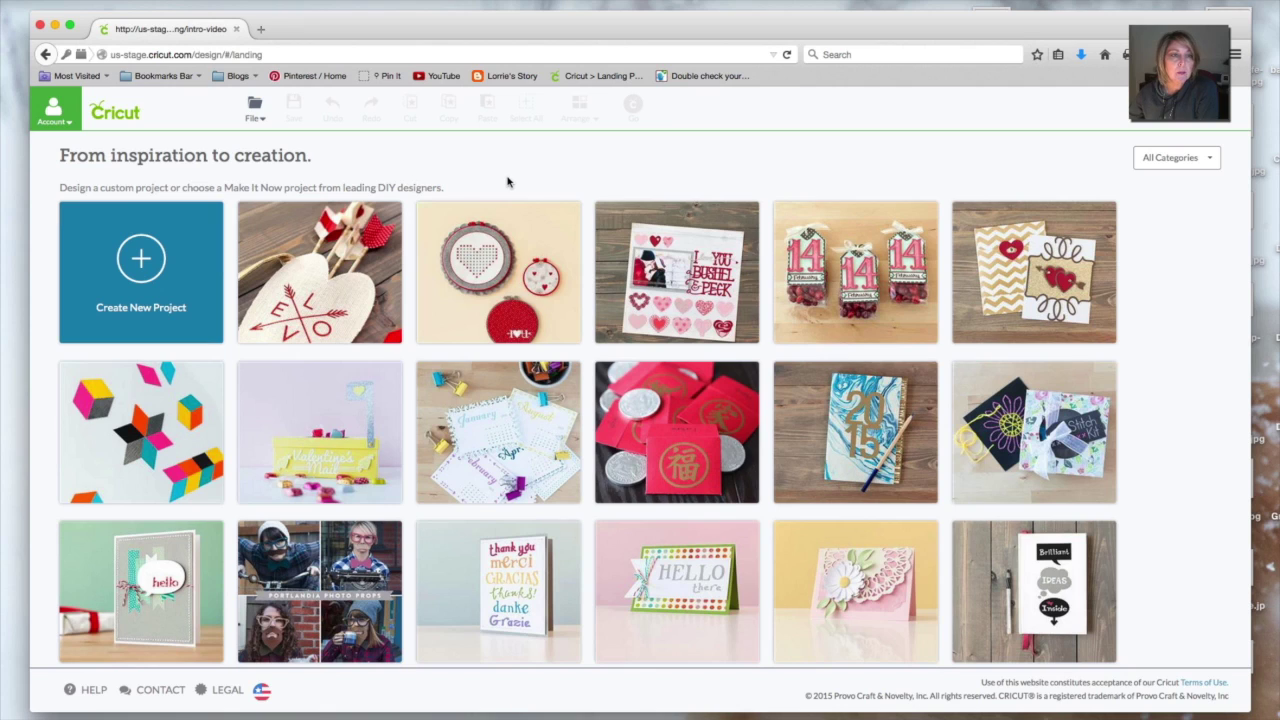
Step: Look over the project gallery, open the Cupid's Arrow & Quiver project and bring up its mat preview
mouse_move(847, 254)
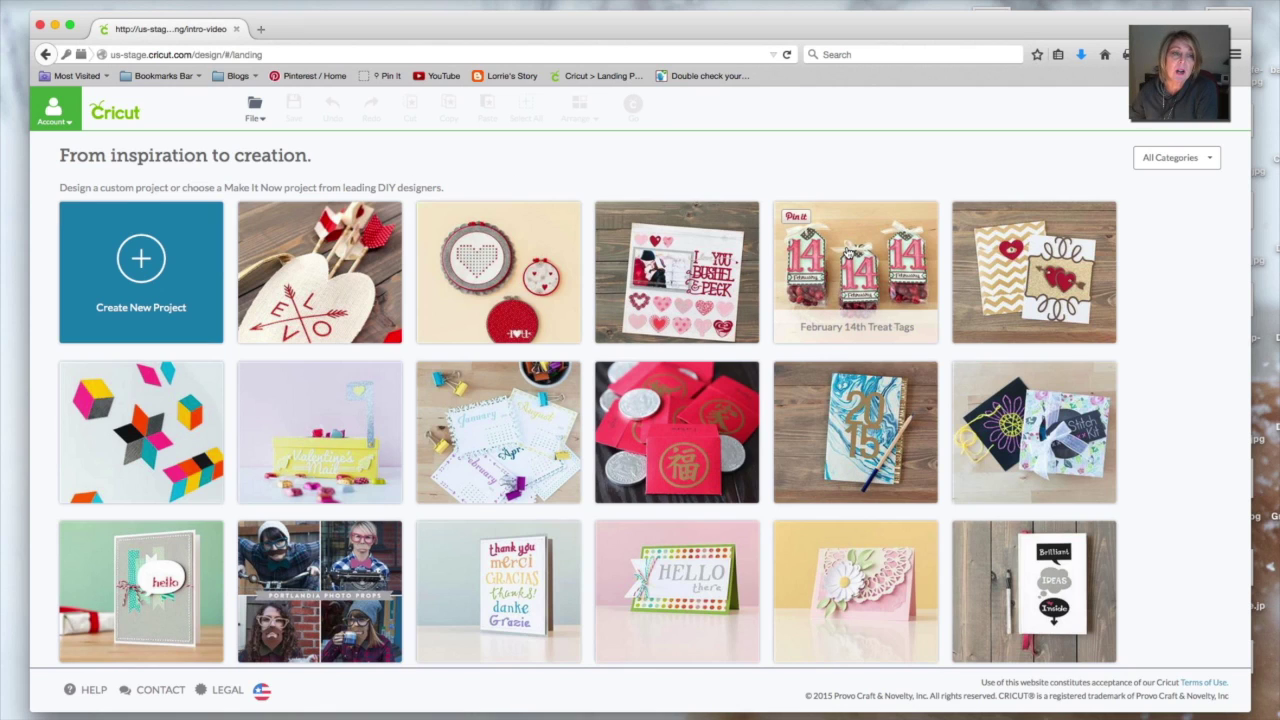
scroll(594, 531, "down", 1)
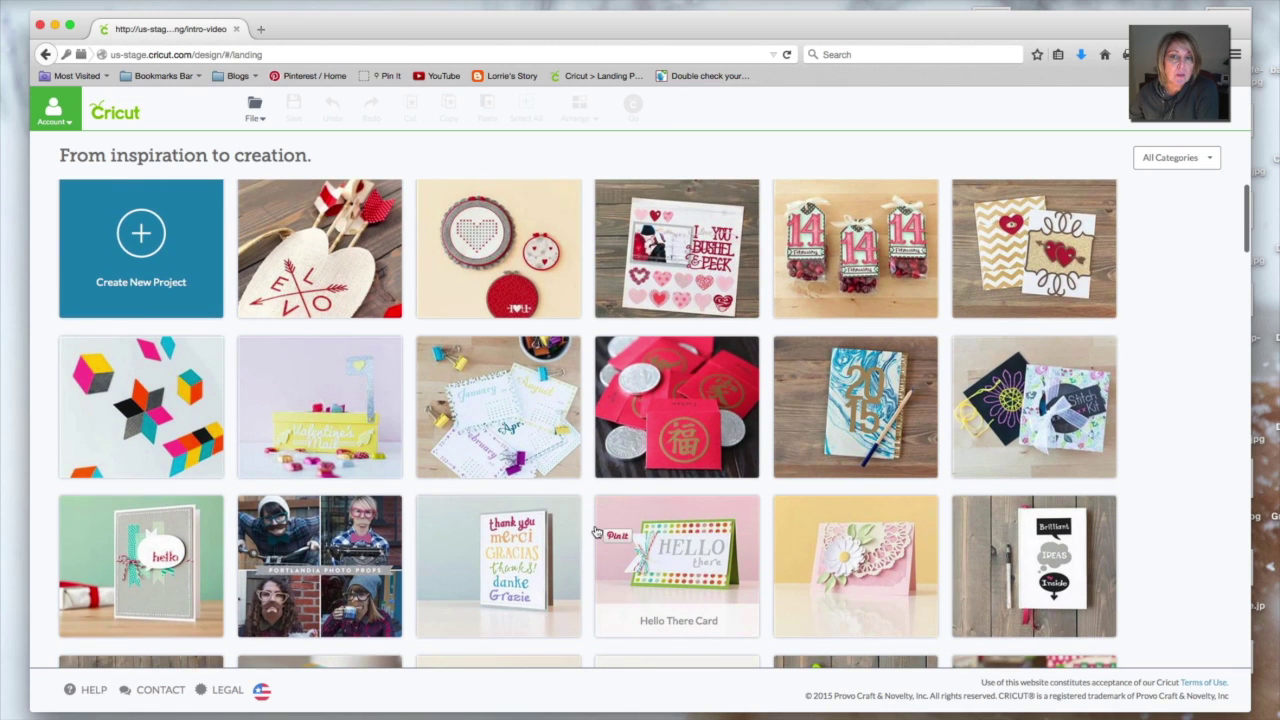
scroll(594, 531, "up", 1)
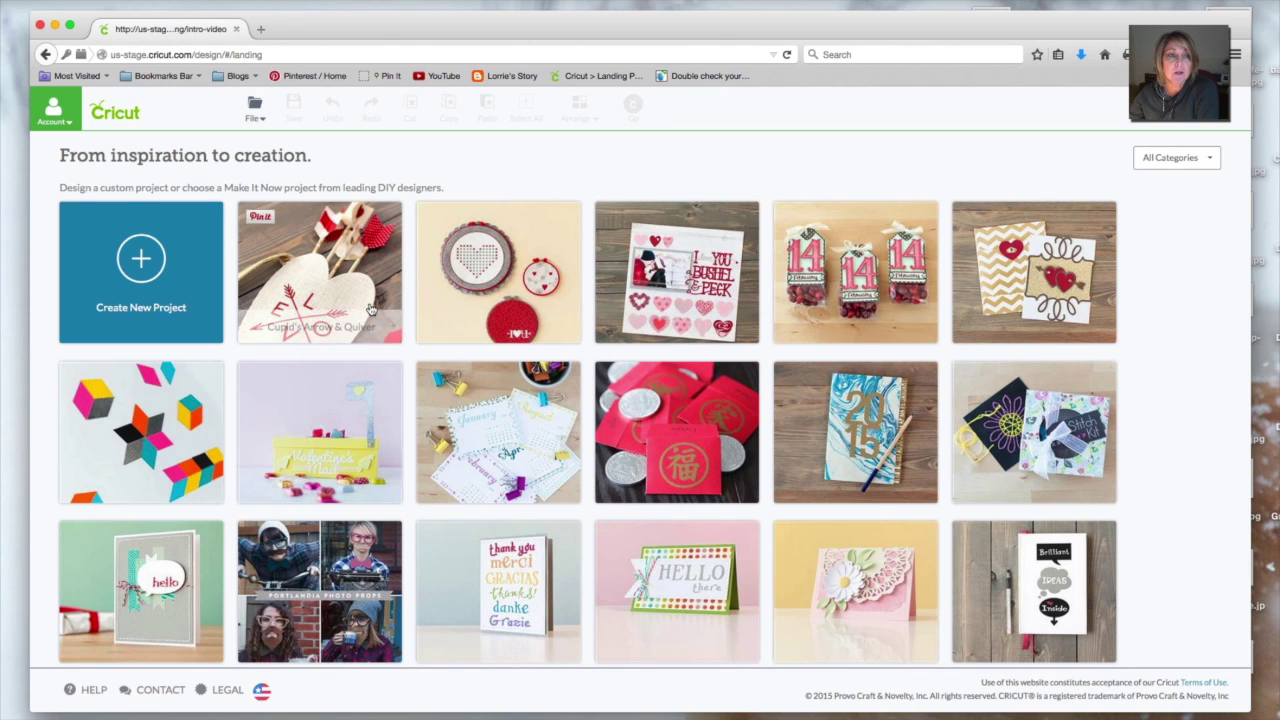
left_click(316, 281)
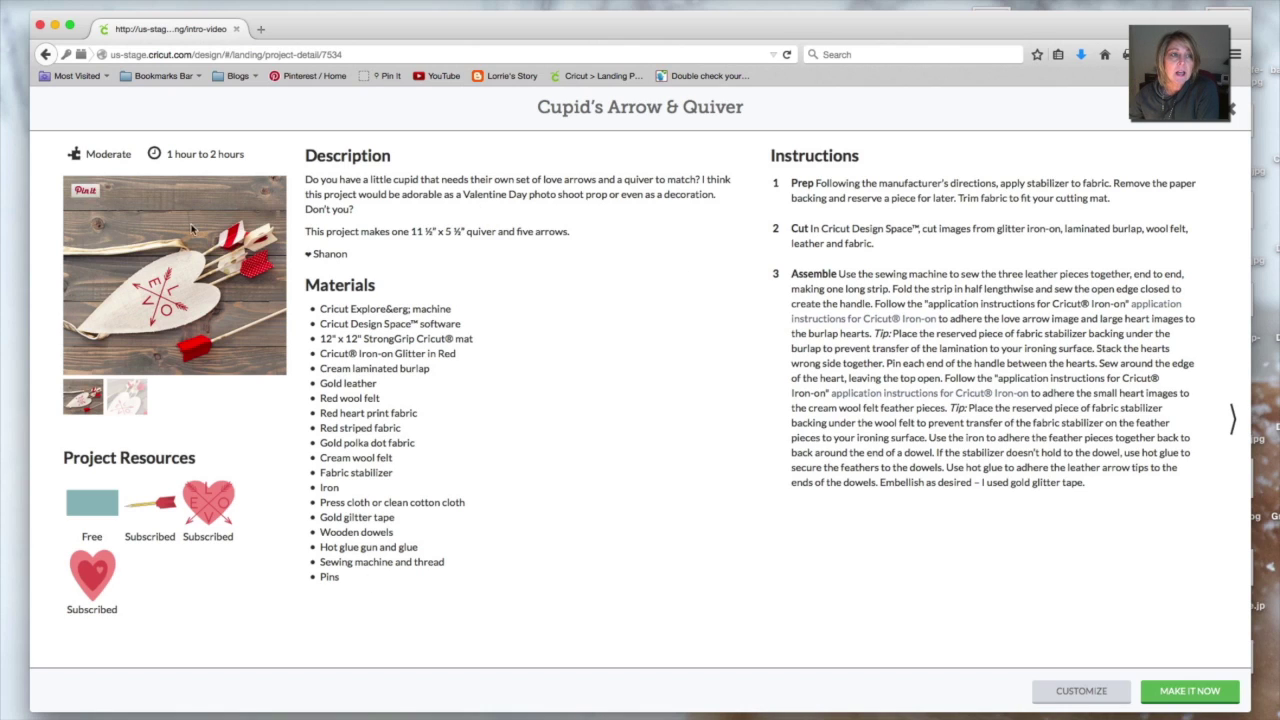
left_click(1165, 695)
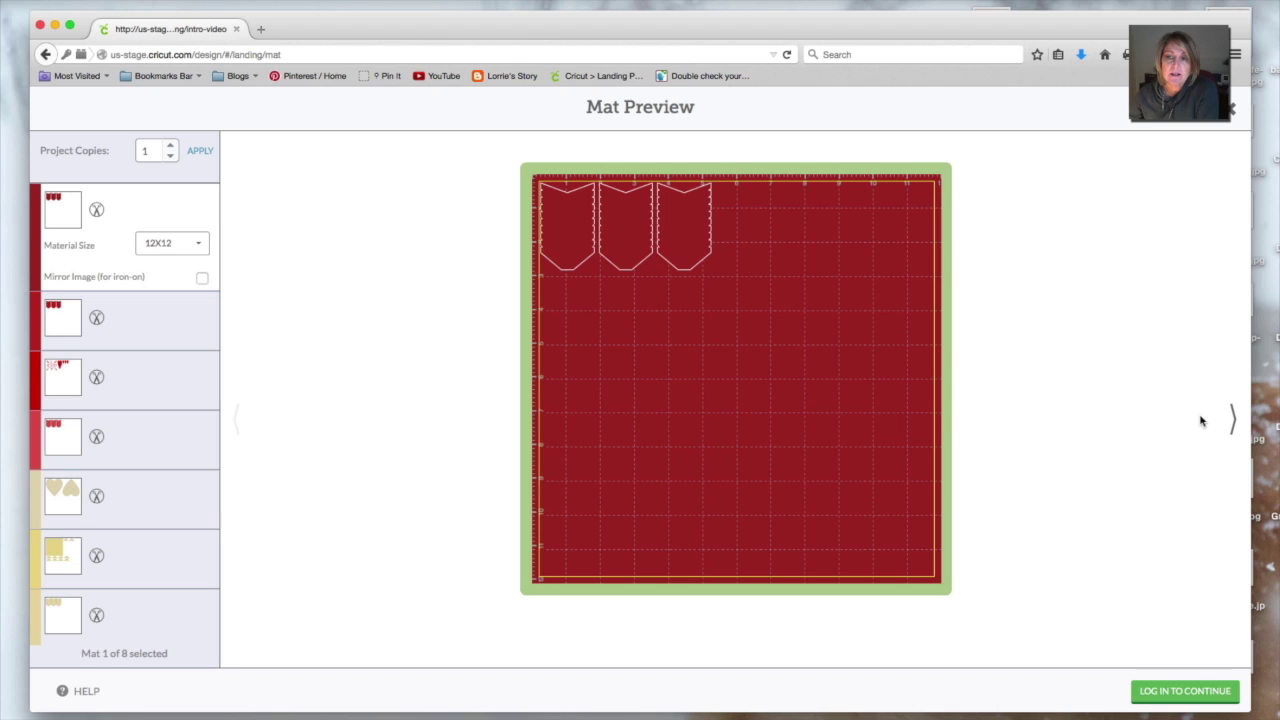
Step: Page through the project's cutting mats from the first to the eighth
left_click(1232, 420)
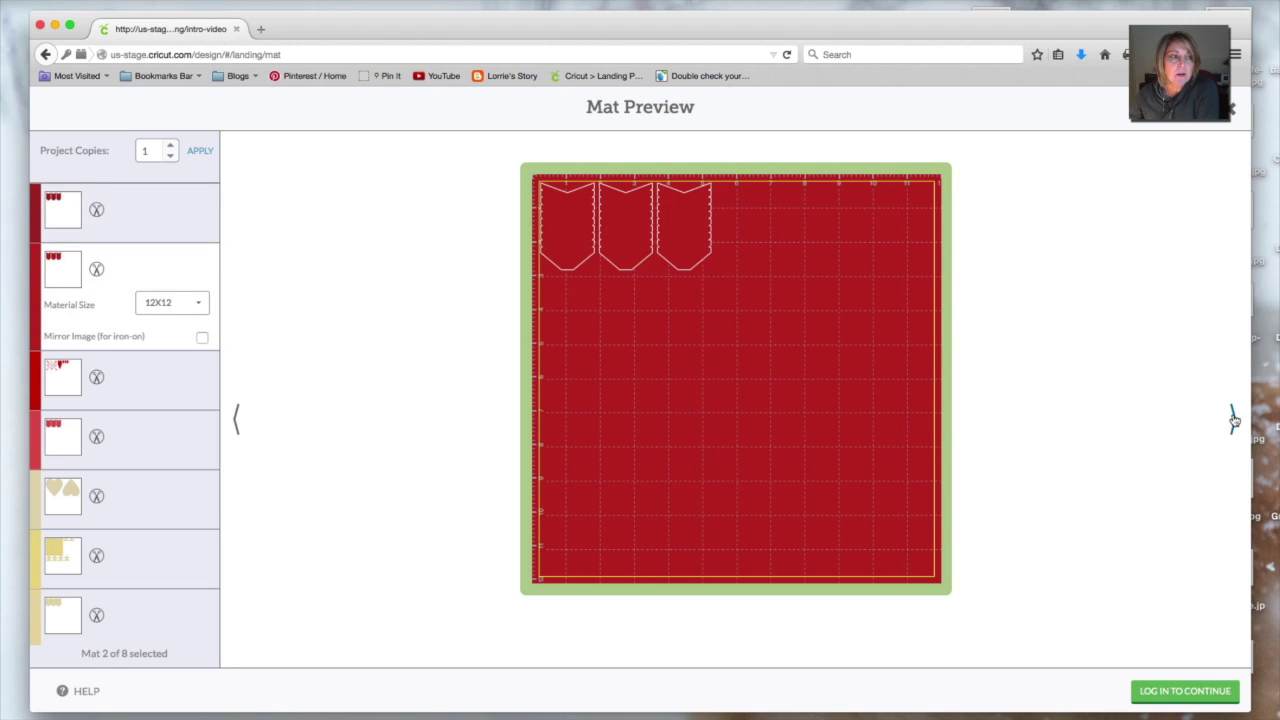
left_click(1232, 420)
left_click(1232, 420)
left_click(1232, 420)
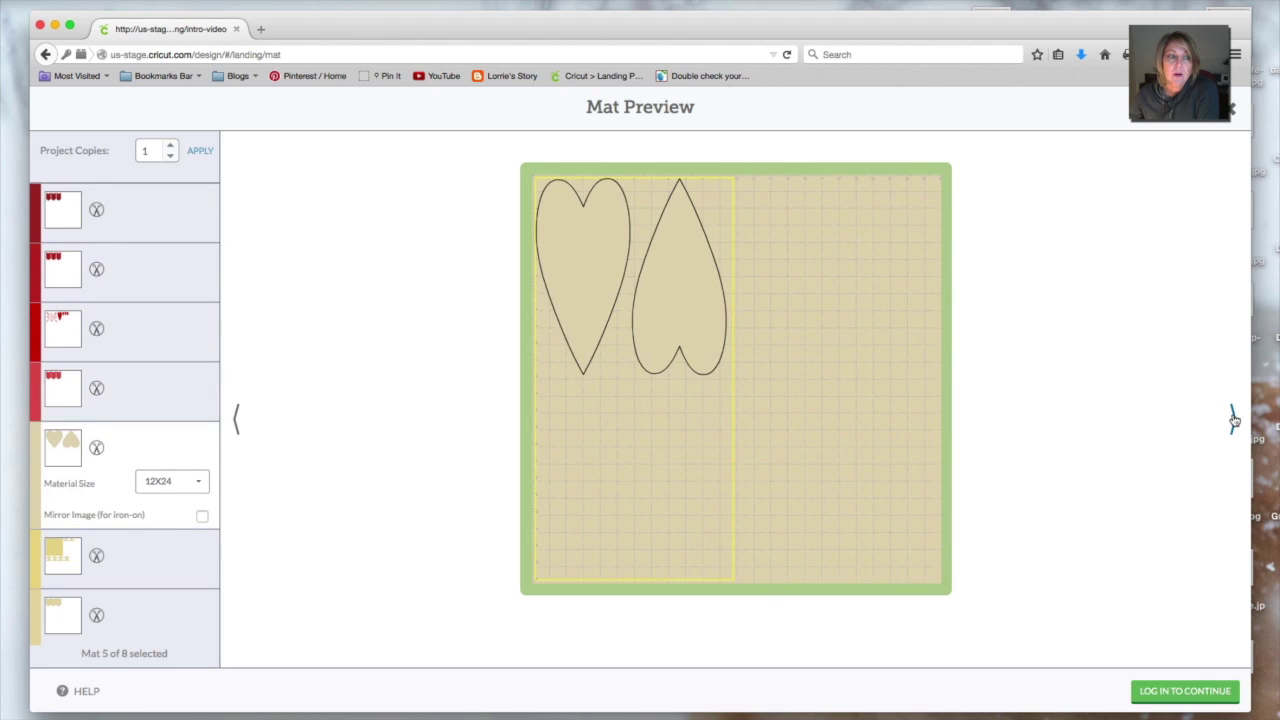
left_click(1232, 420)
left_click(1232, 420)
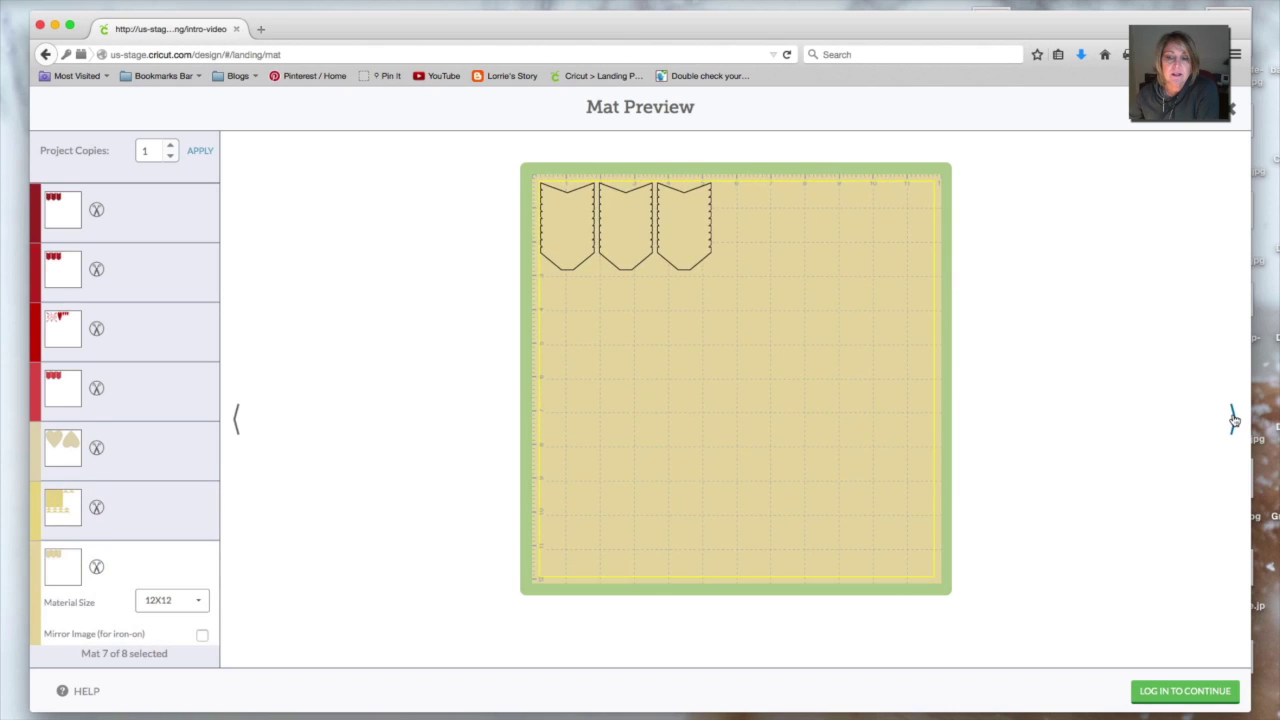
left_click(1232, 420)
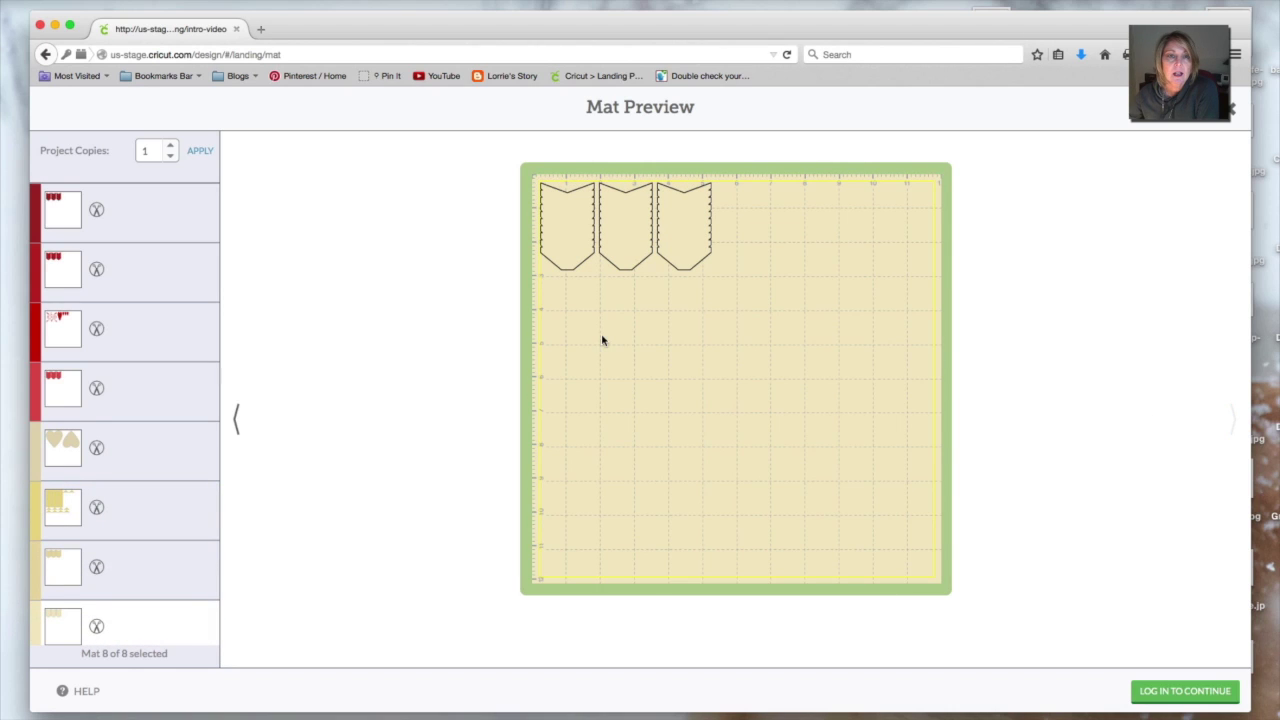
Step: Review mats 3 and 5 once more, and close the mat preview
left_click(155, 355)
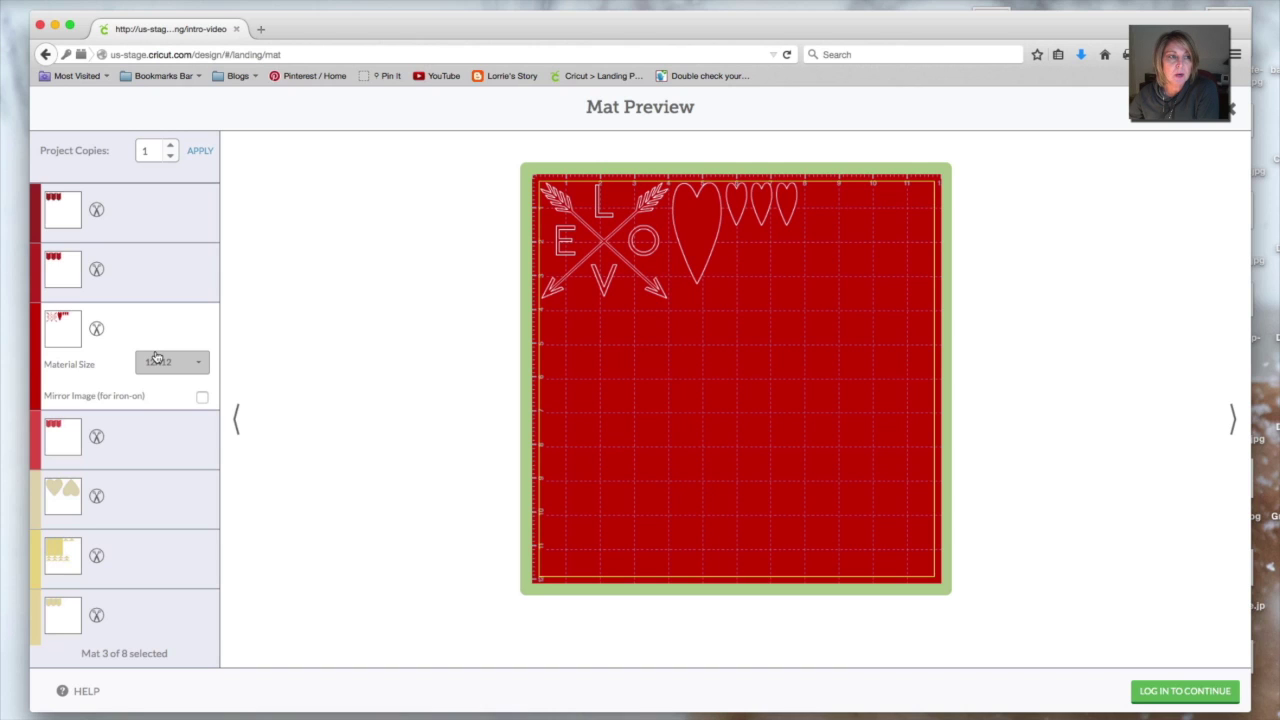
left_click(145, 503)
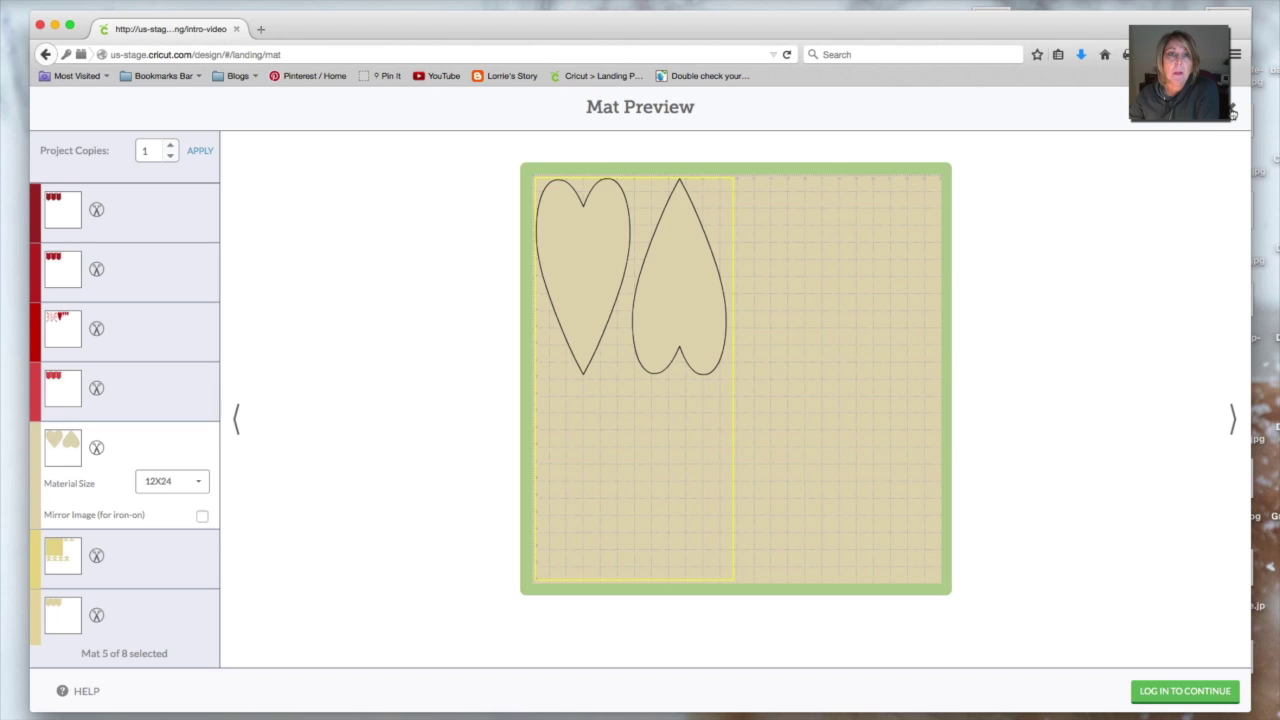
left_click(1232, 112)
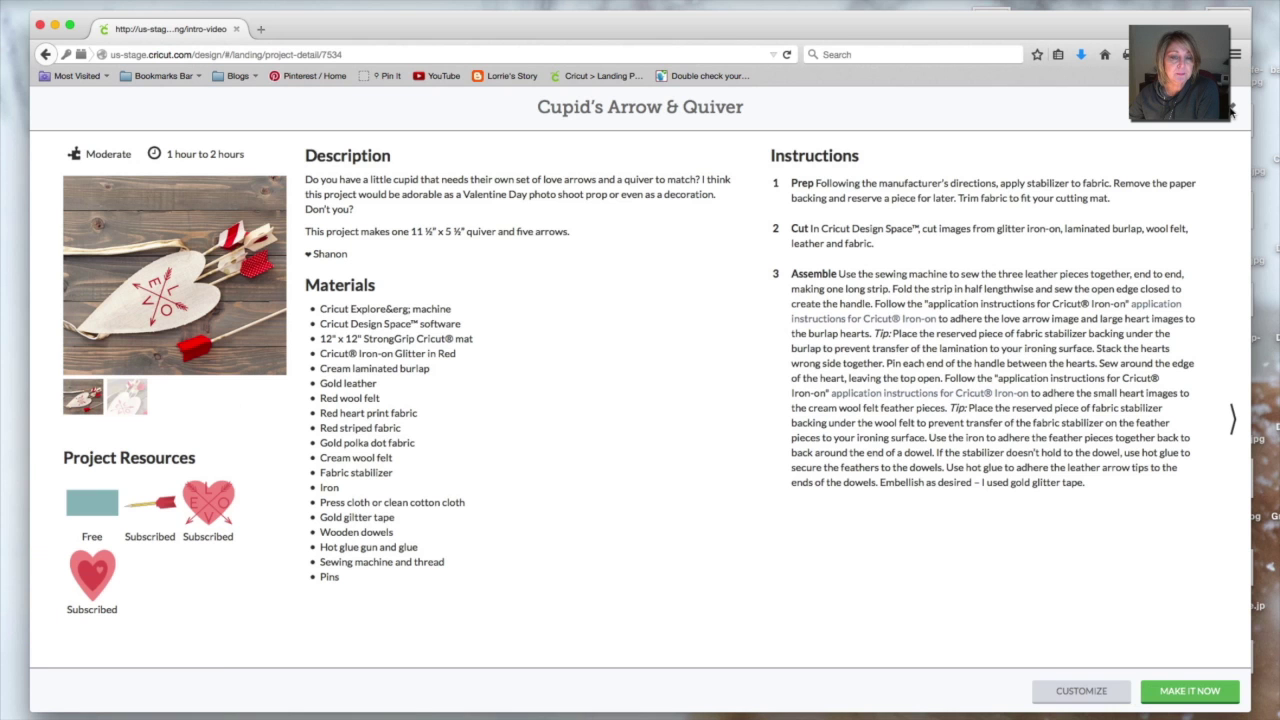
Step: Start a new blank project and show the gridlines on its canvas
left_click(1077, 692)
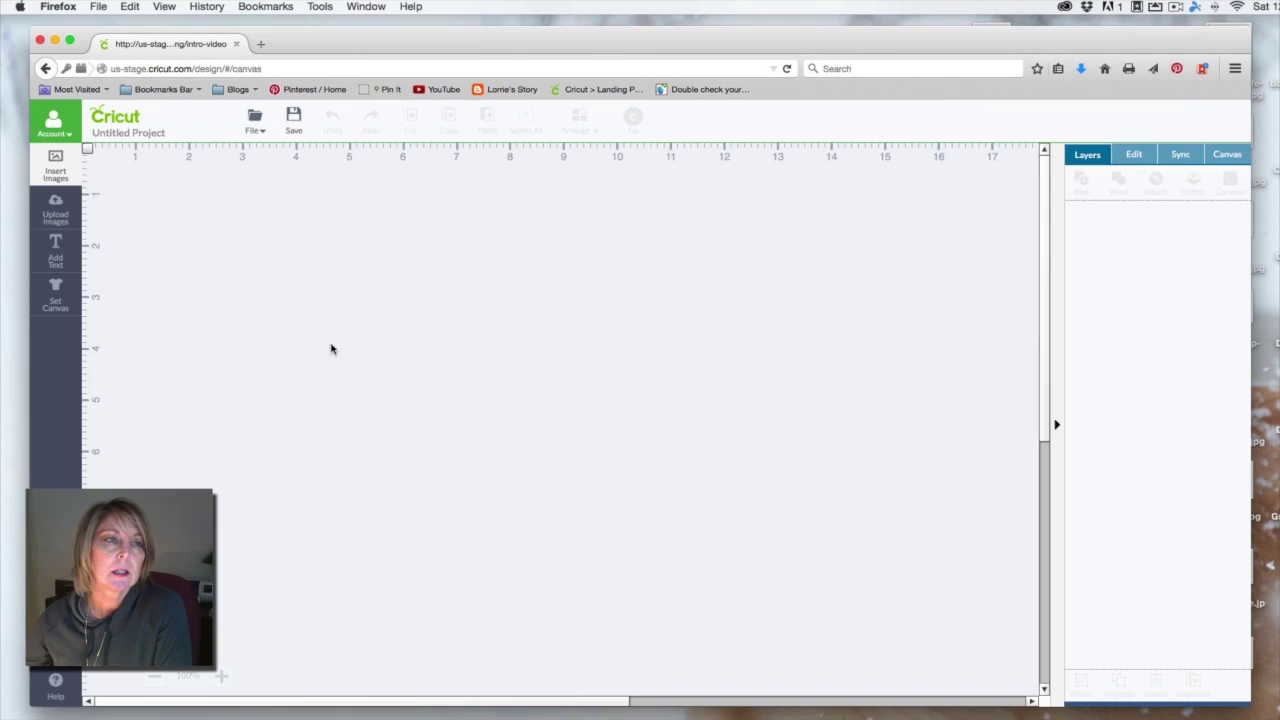
left_click(141, 259)
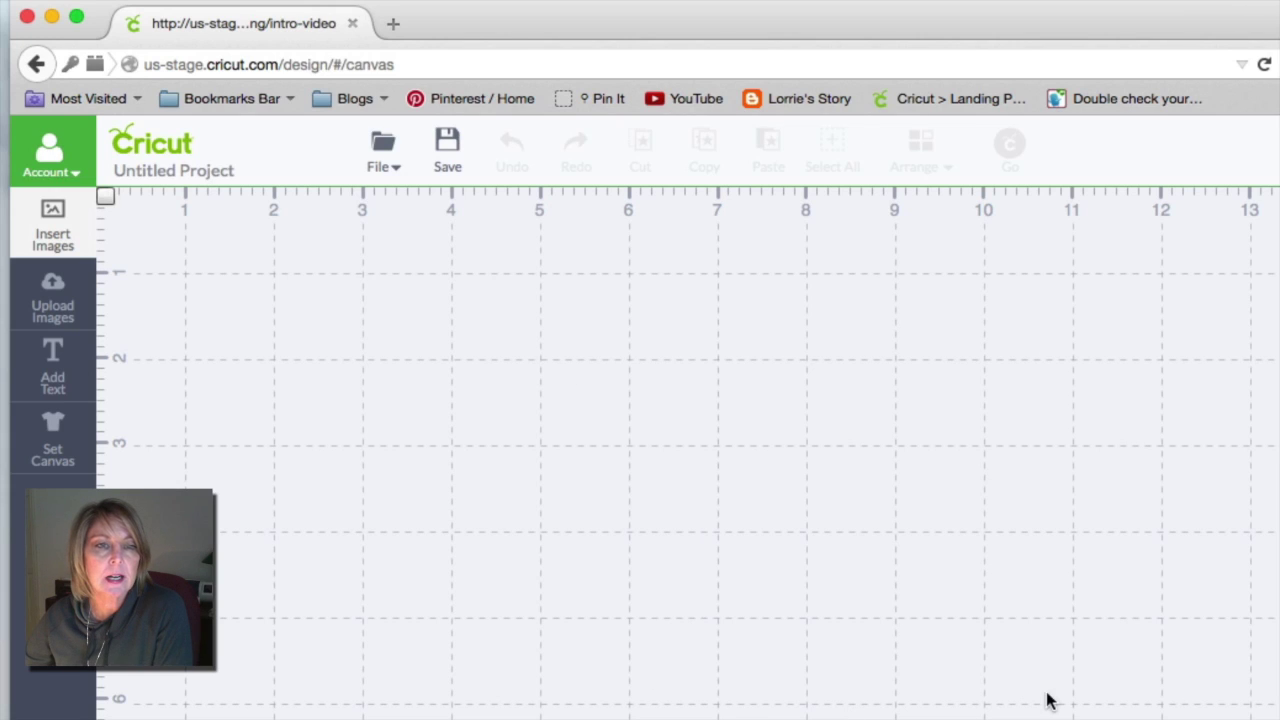
left_click(105, 197)
left_click(105, 197)
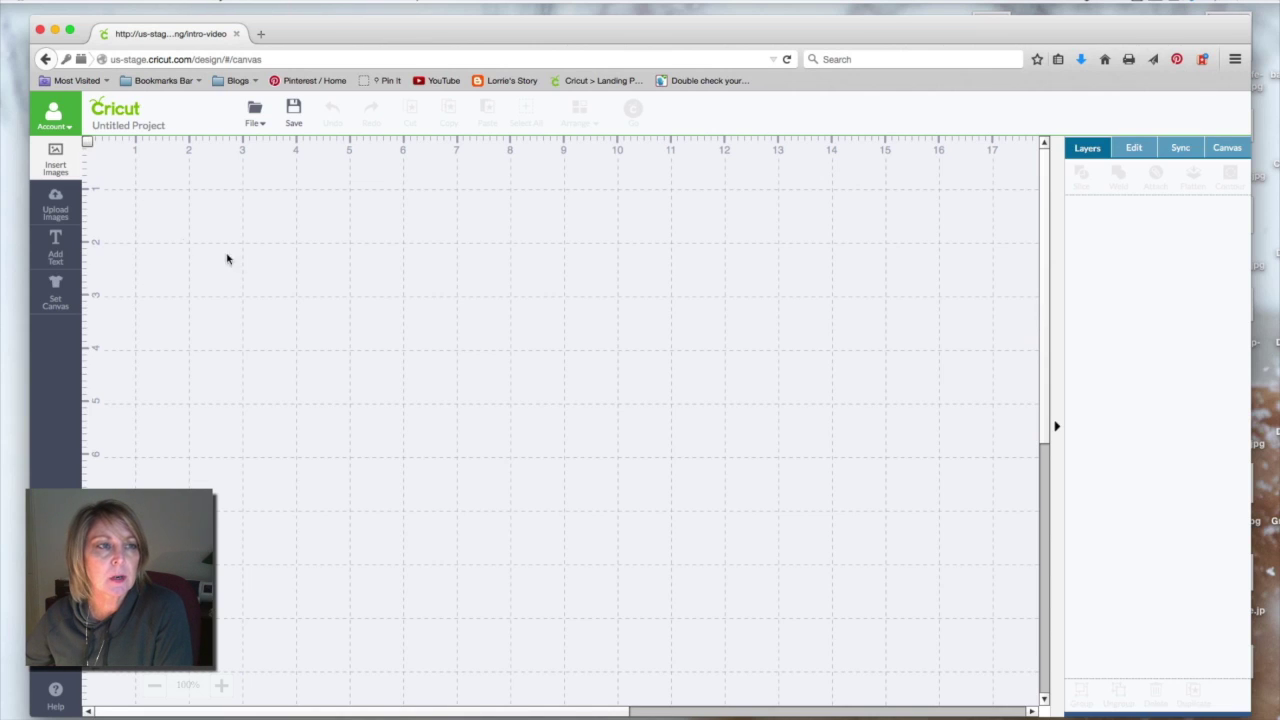
Step: Open the image library for inserting images and compare its large and small thumbnail views, ending on the small one
left_click(55, 158)
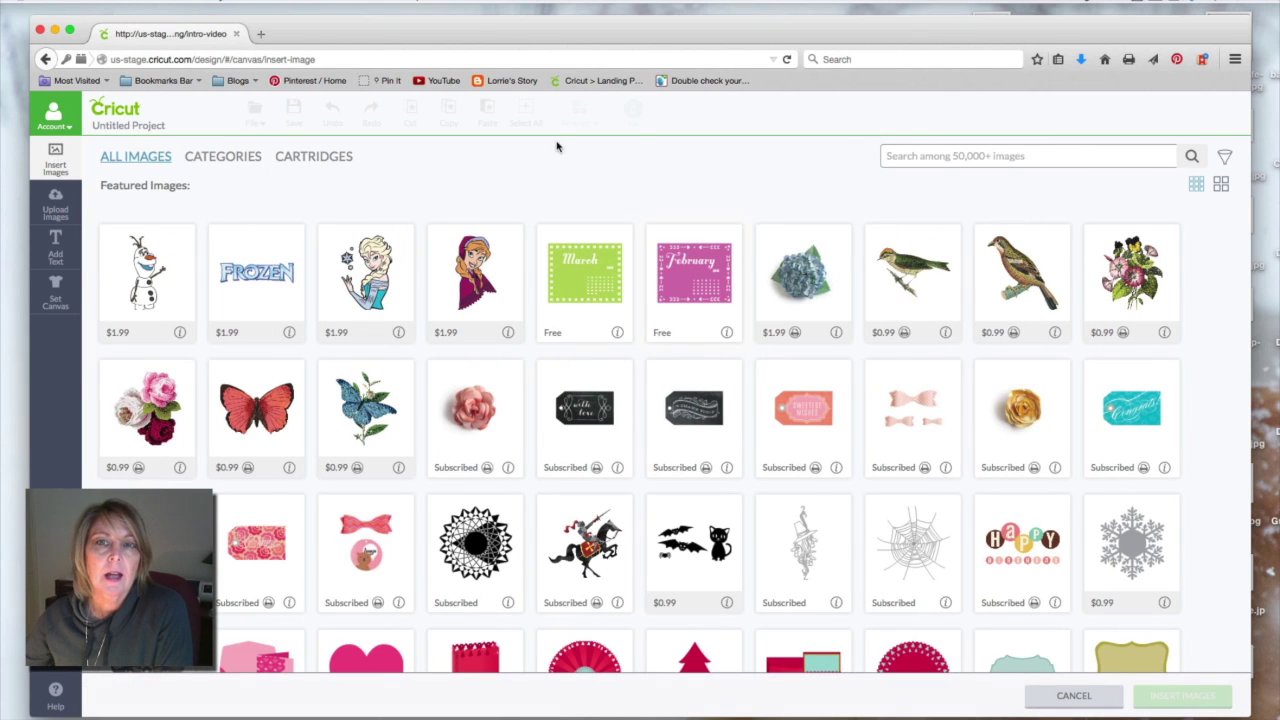
left_click(475, 545)
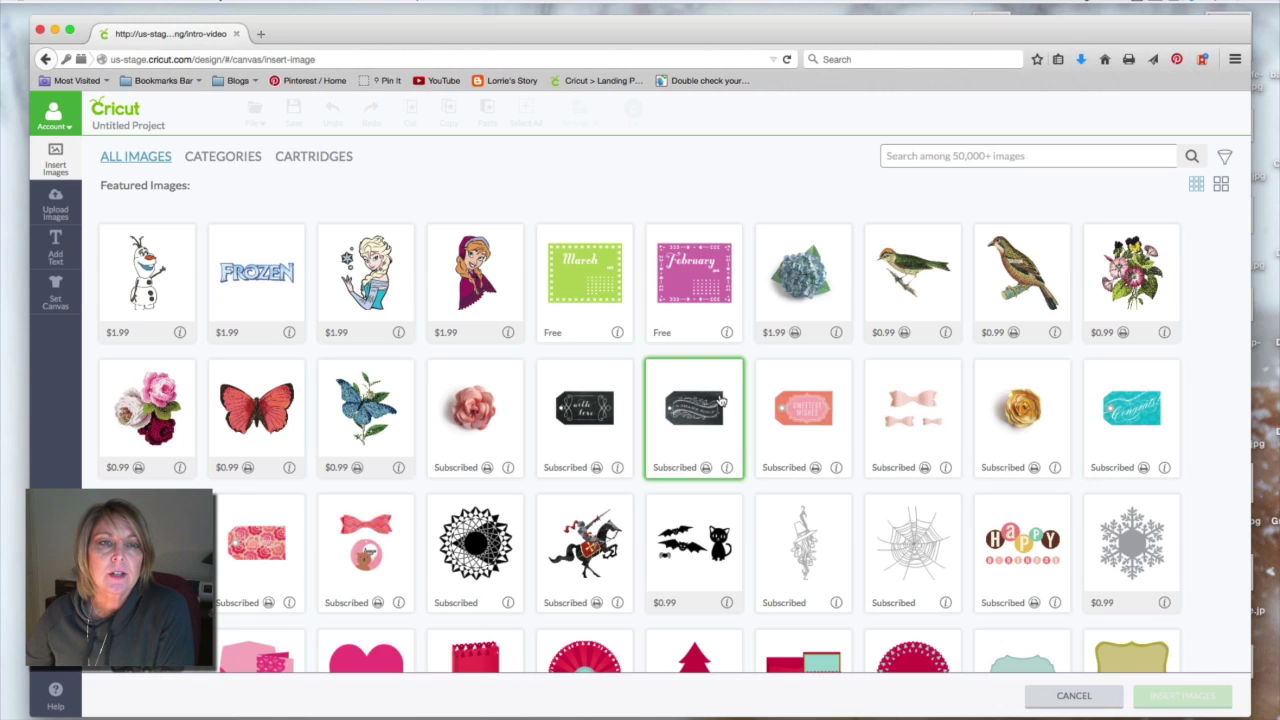
left_click(1193, 192)
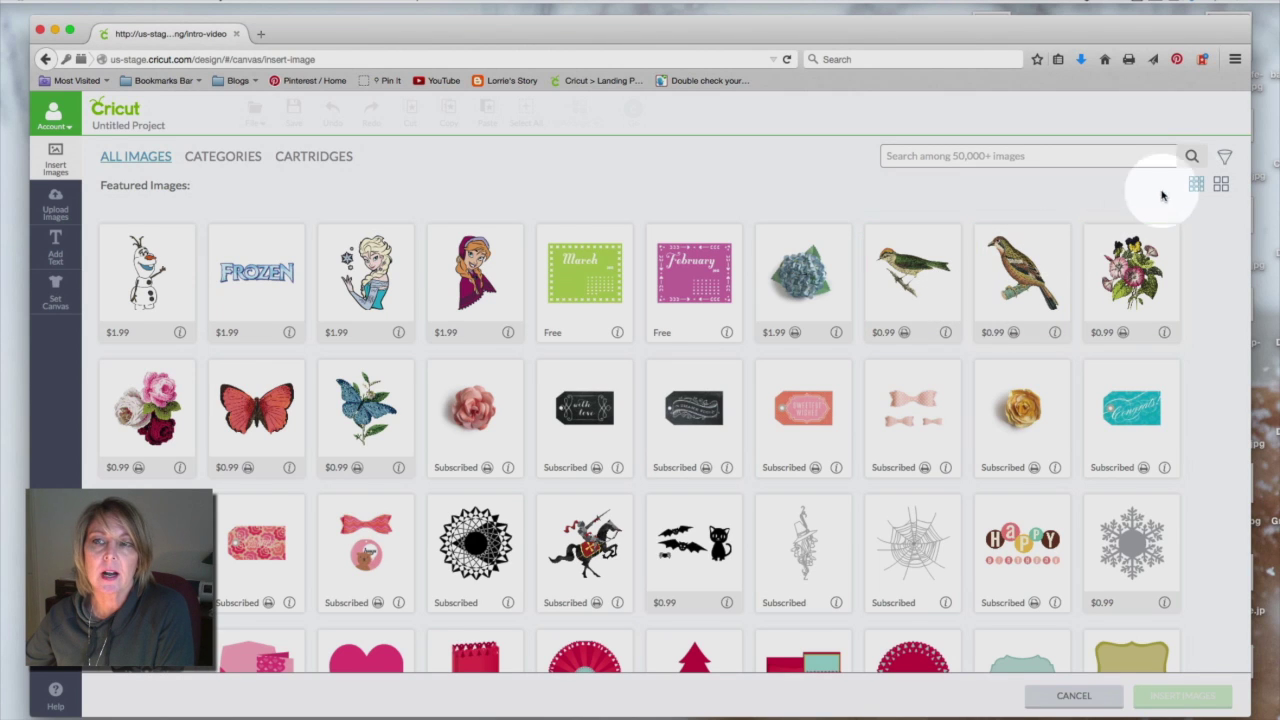
left_click(1221, 186)
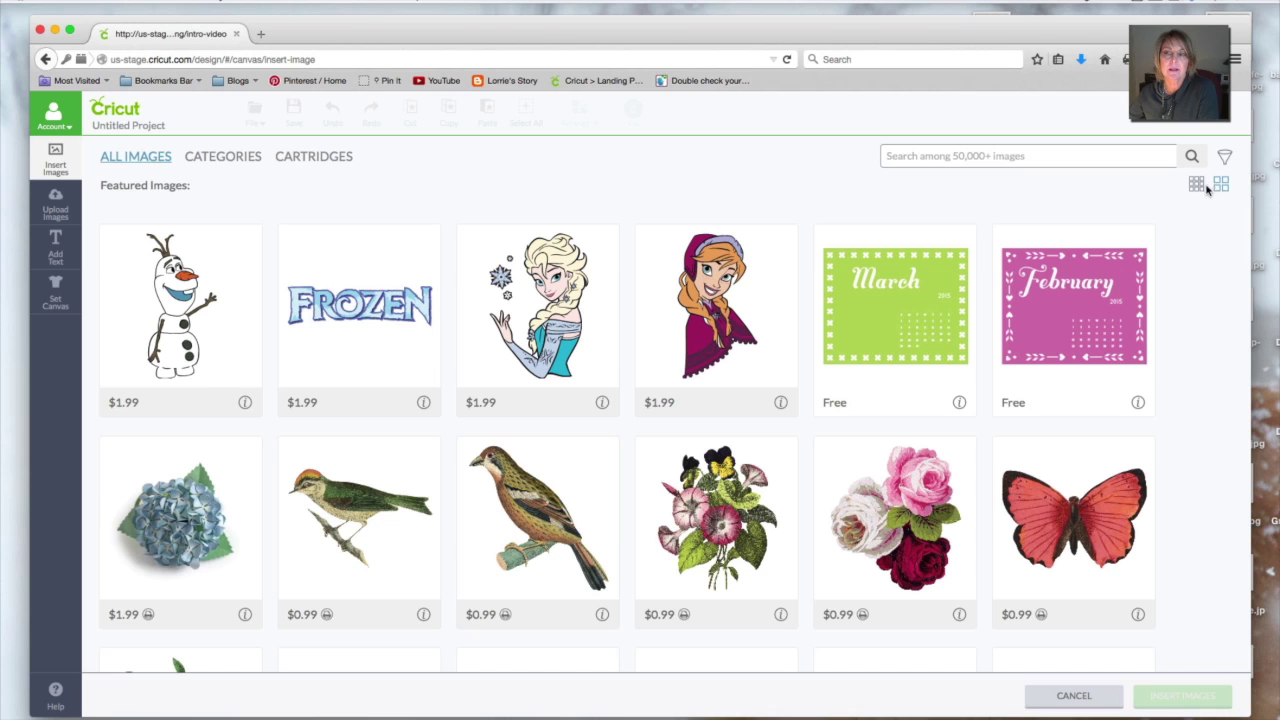
left_click(1196, 184)
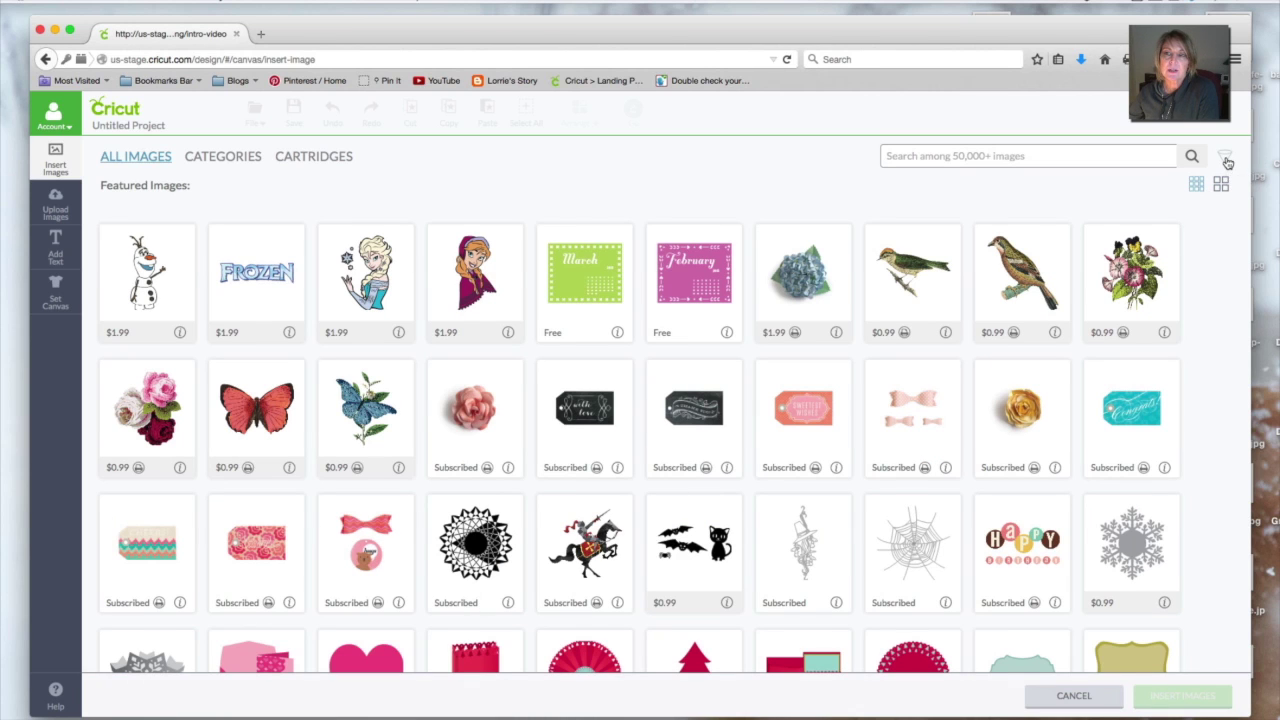
Step: Search the image library for "heart" and filter the results by Subscription ownership
left_click(1227, 161)
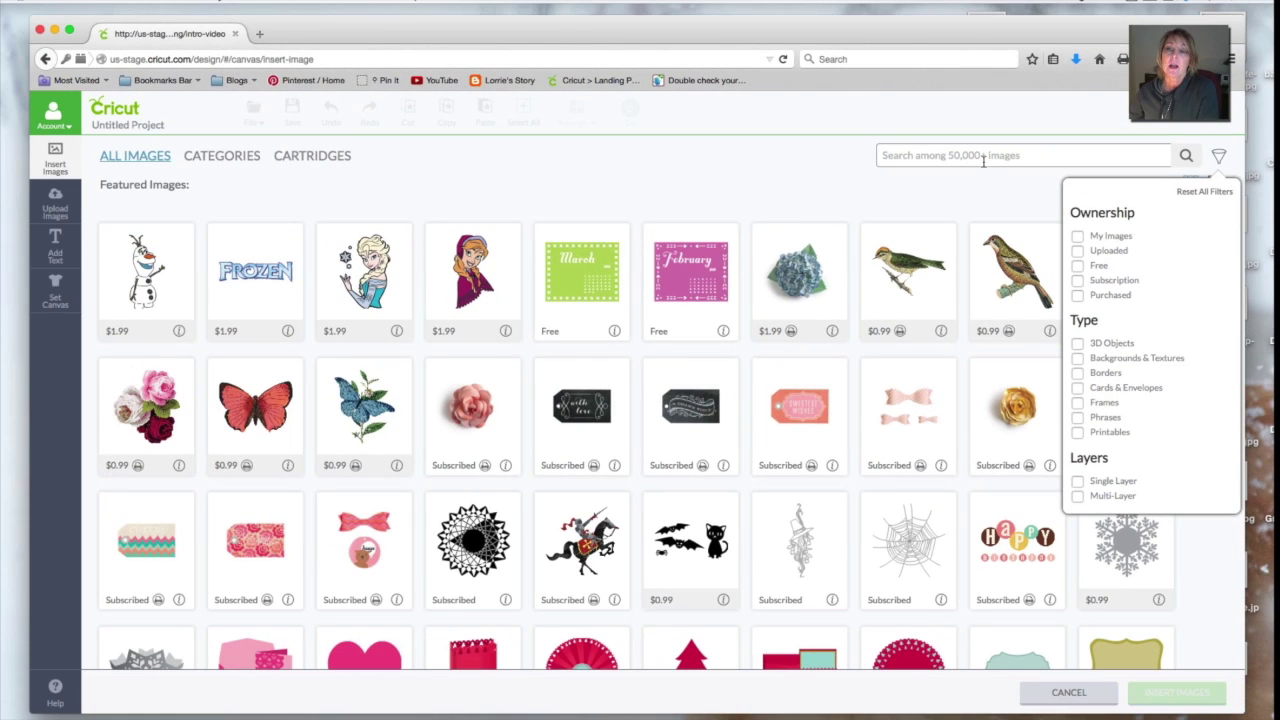
left_click(805, 71)
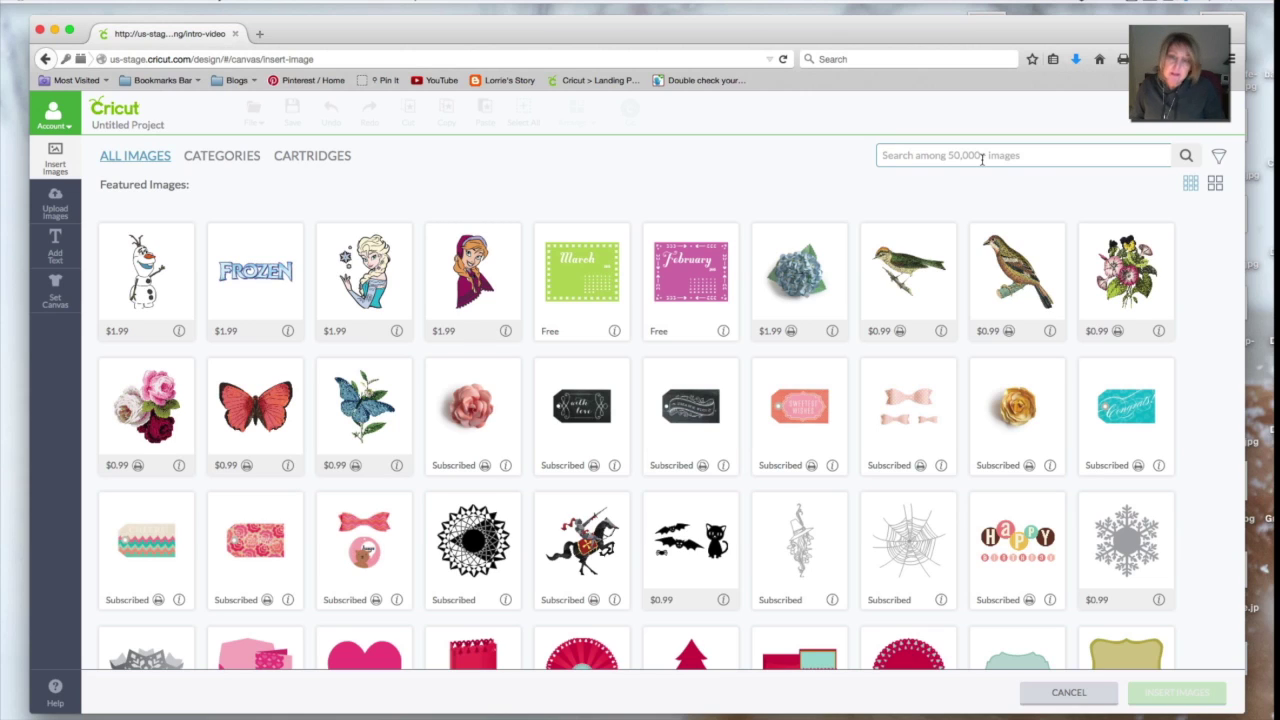
type("heart")
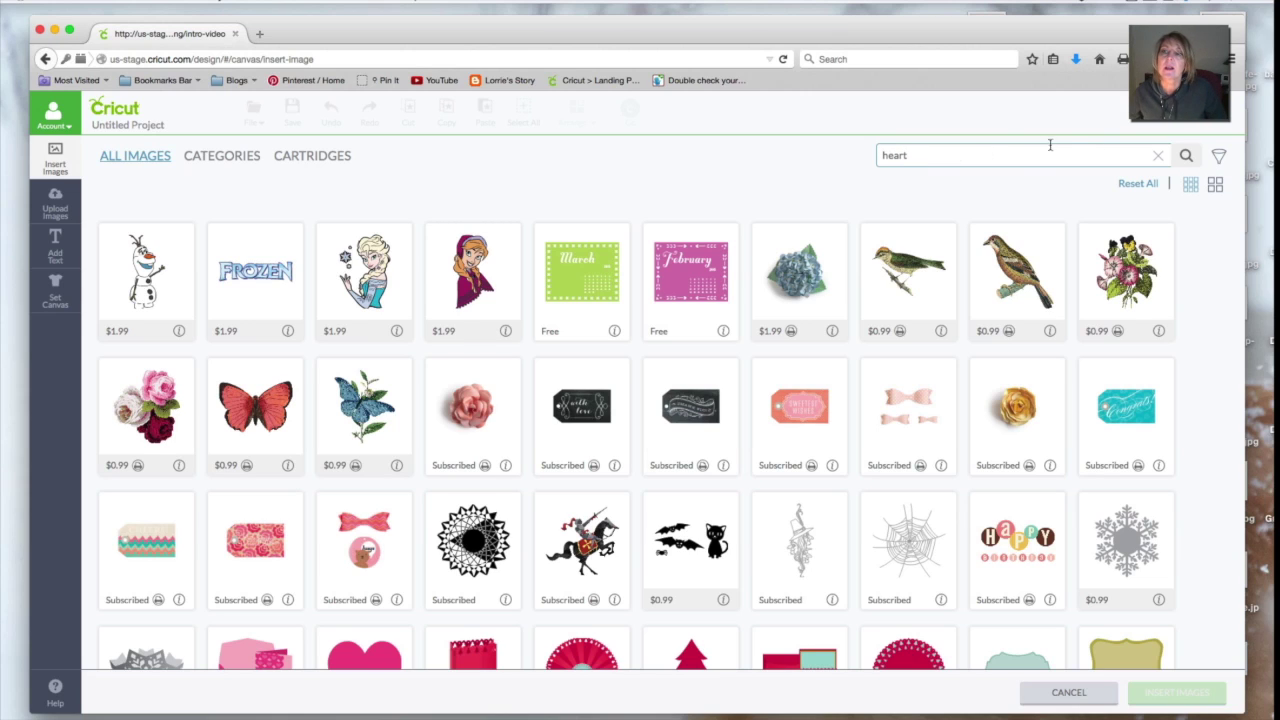
left_click(1219, 156)
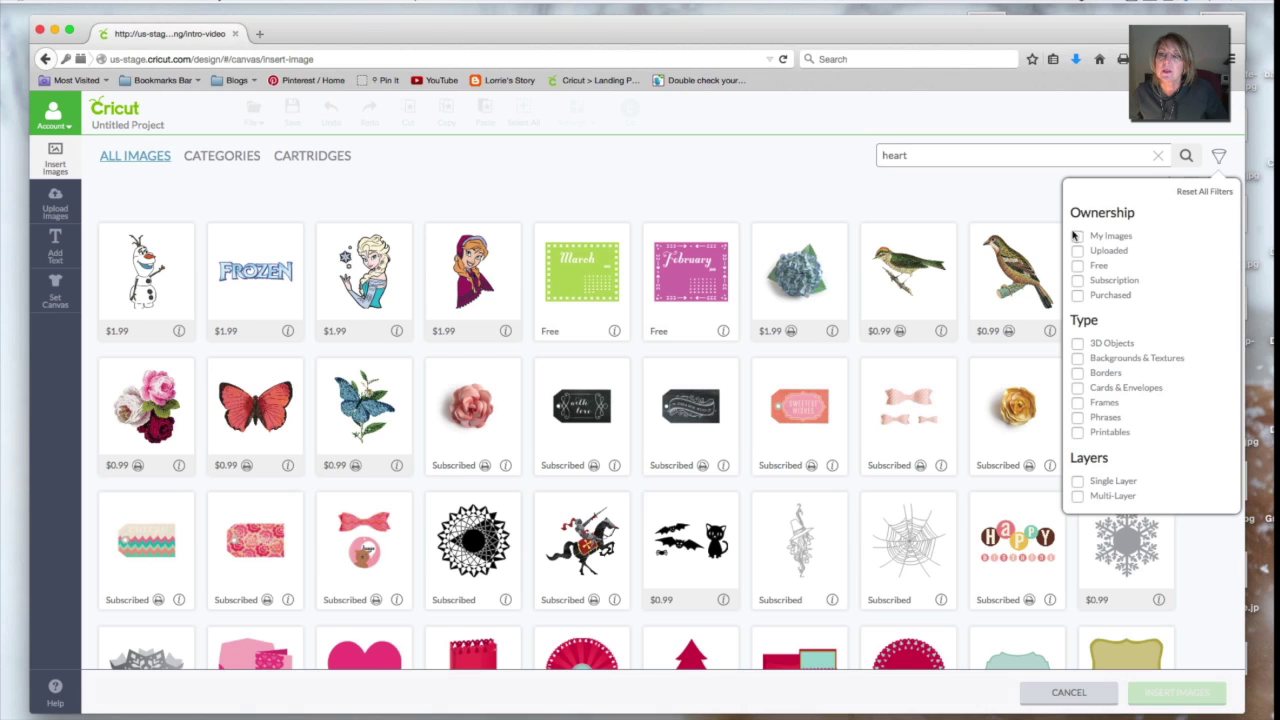
left_click(1080, 282)
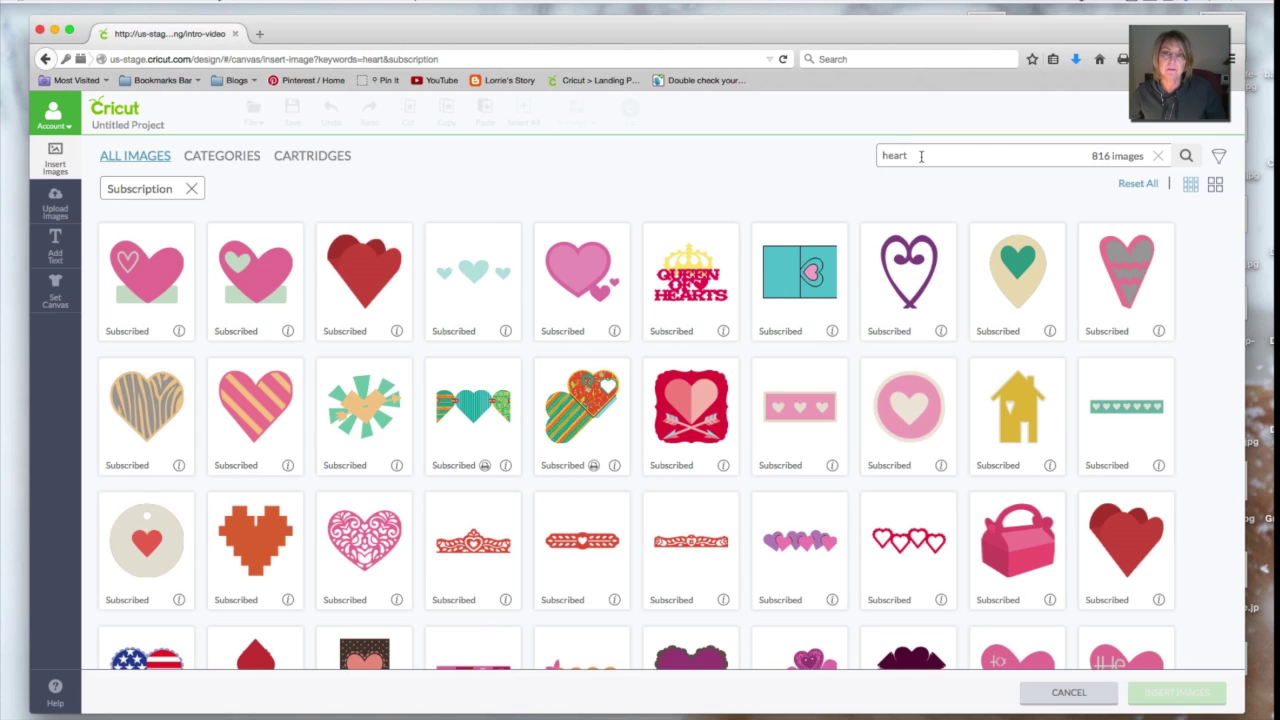
Step: Clear the search term and switch the image library to browsing by category
left_click_drag(921, 156, 880, 156)
key("BackSpace")
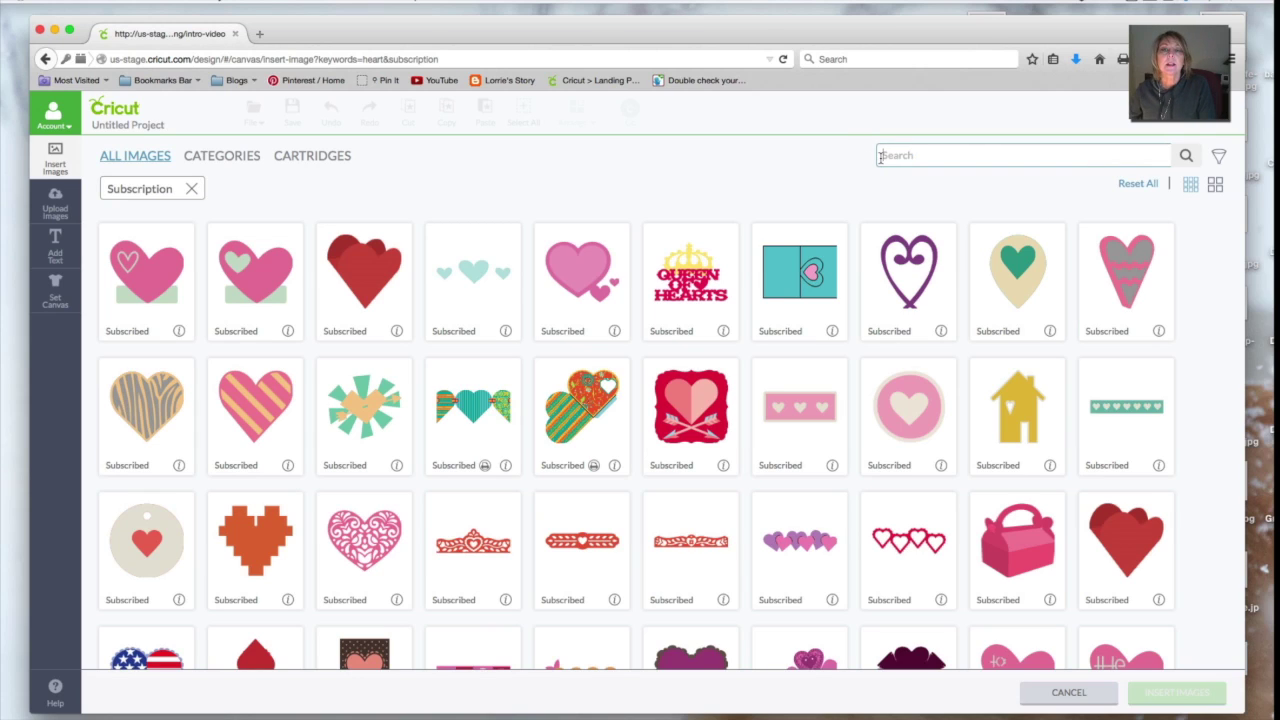
left_click(221, 158)
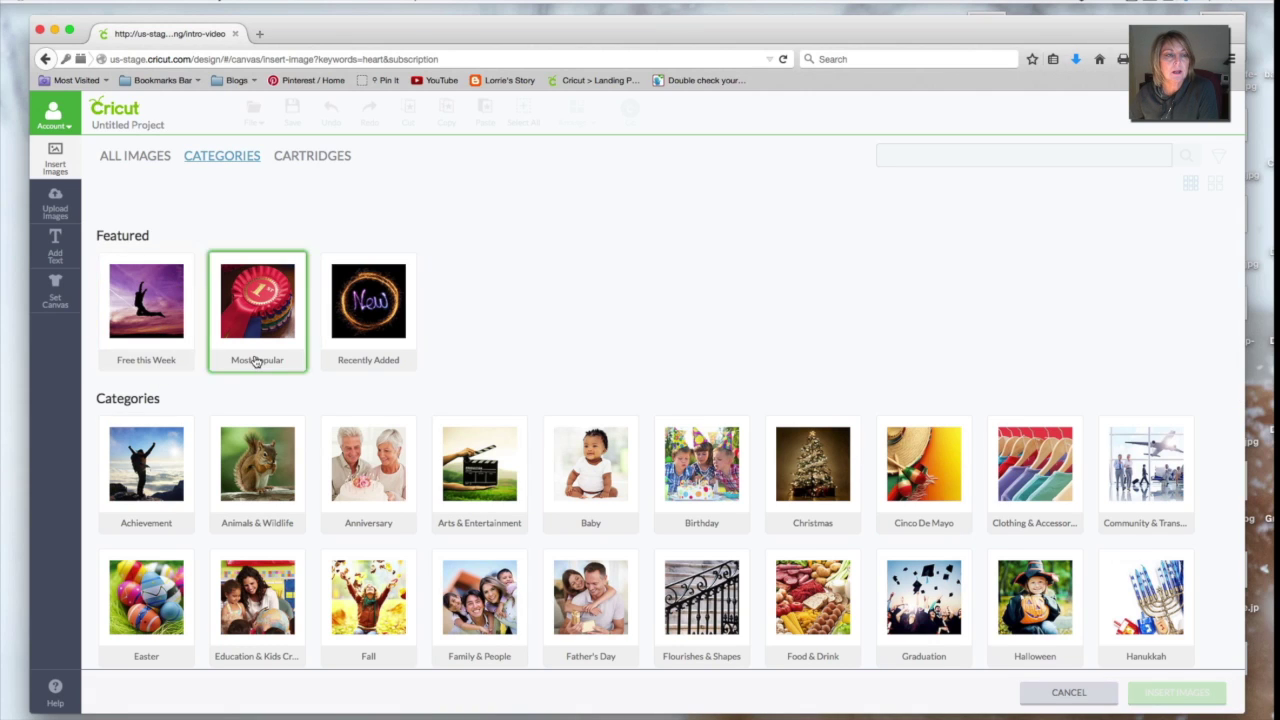
Step: Browse the image categories down to the brands and open the Disney/Pixar images
scroll(368, 370, "down", 3)
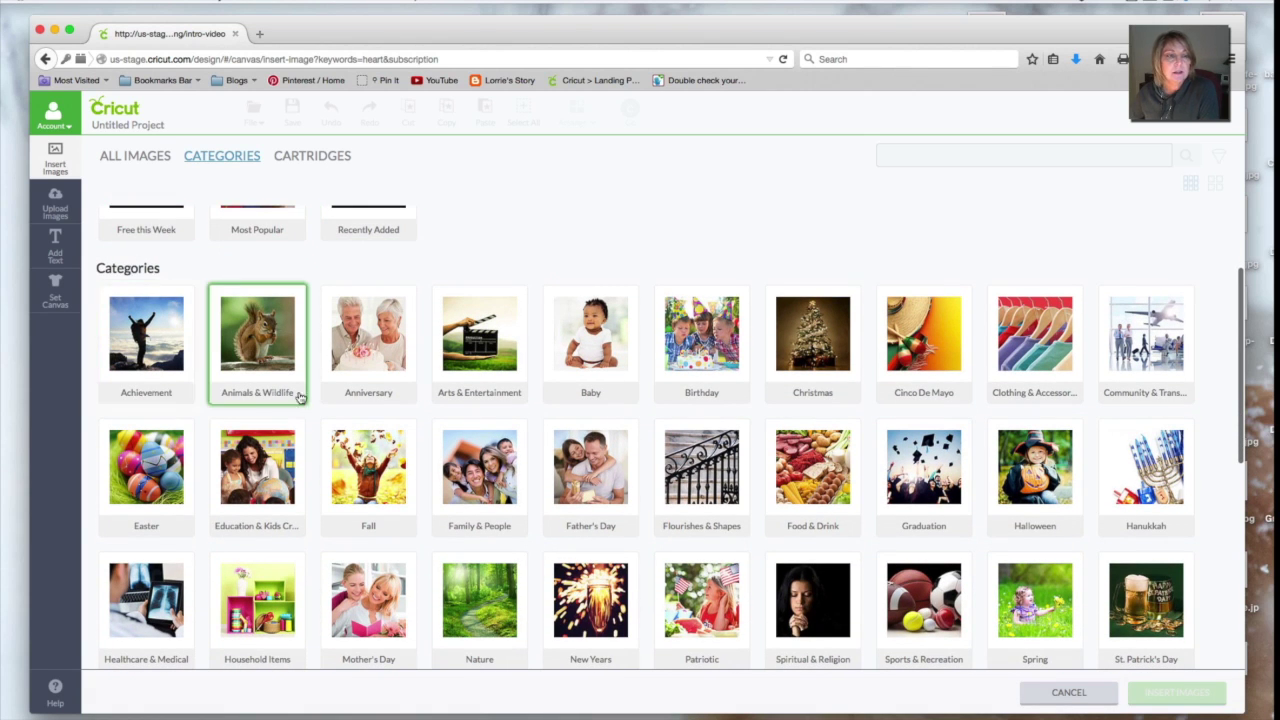
scroll(648, 472, "down", 5)
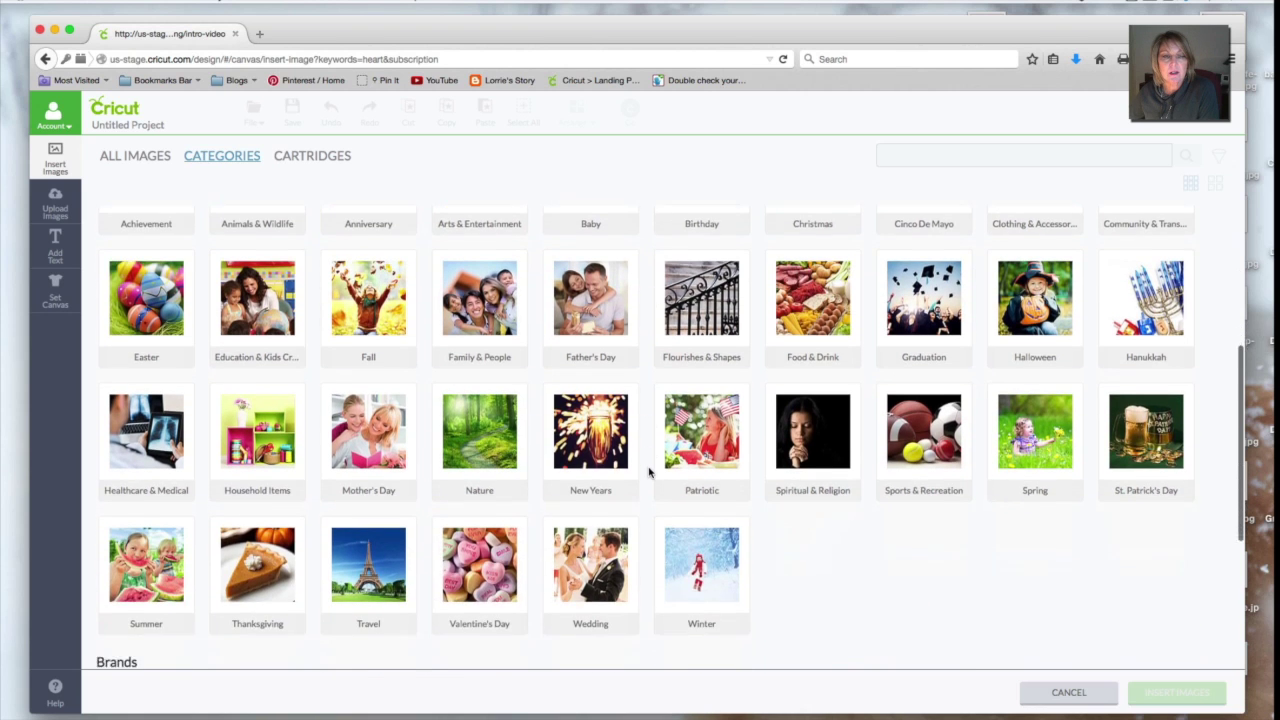
scroll(648, 472, "up", 4)
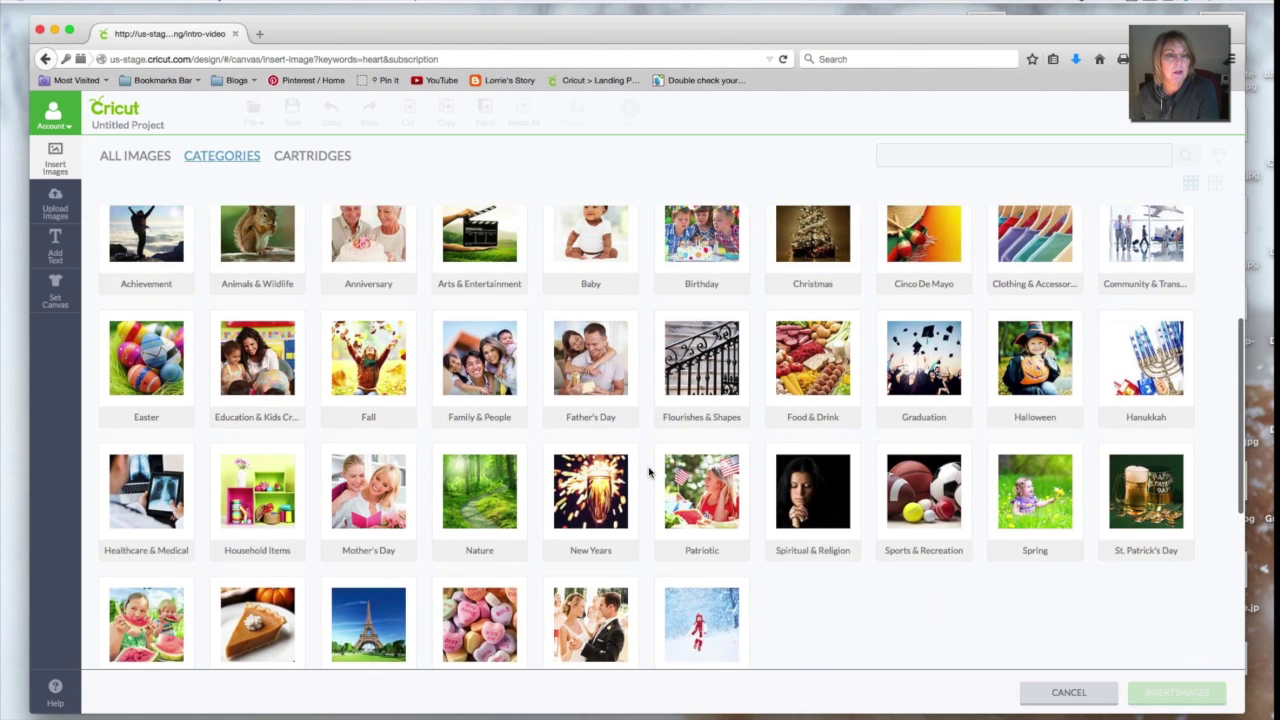
scroll(487, 467, "down", 8)
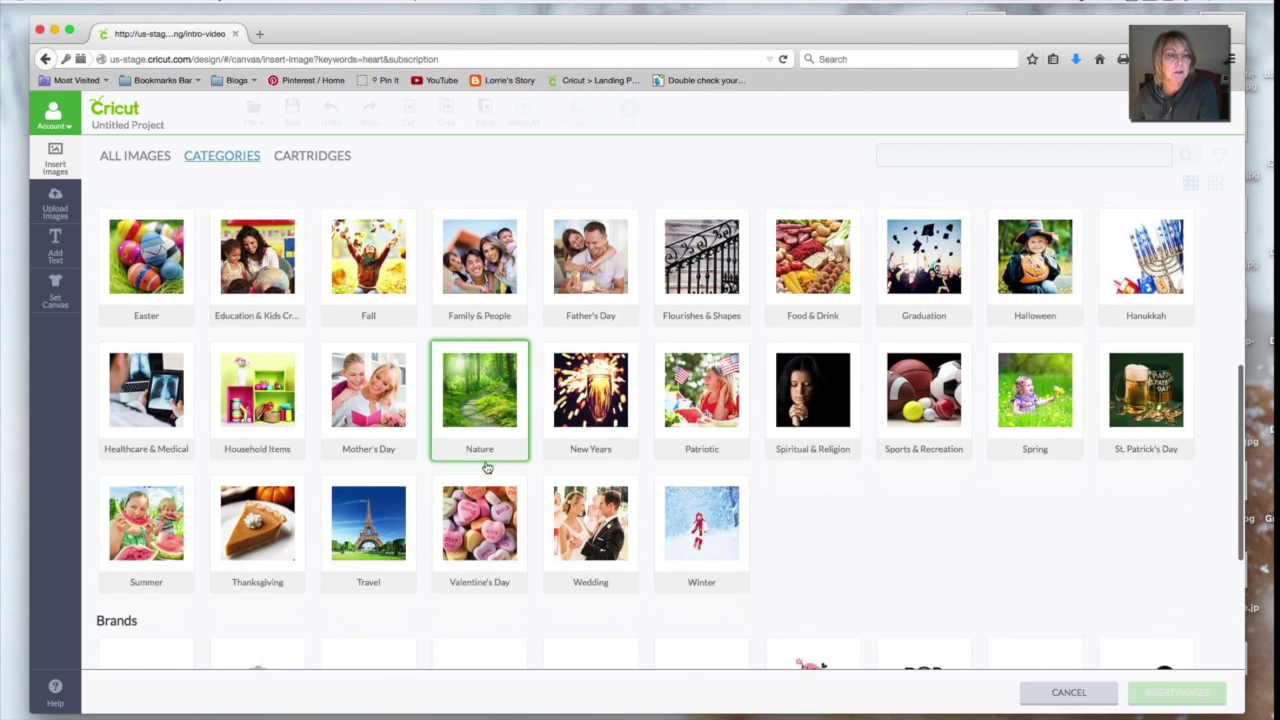
scroll(487, 467, "down", 1)
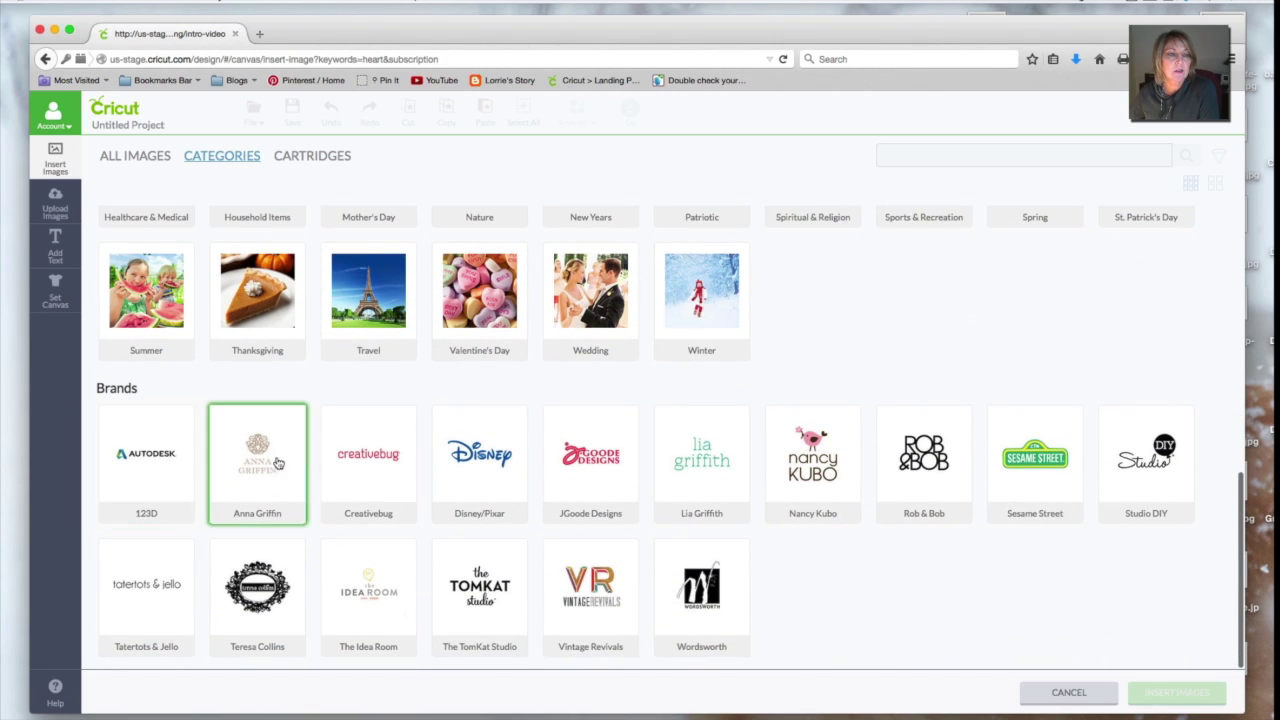
left_click(487, 459)
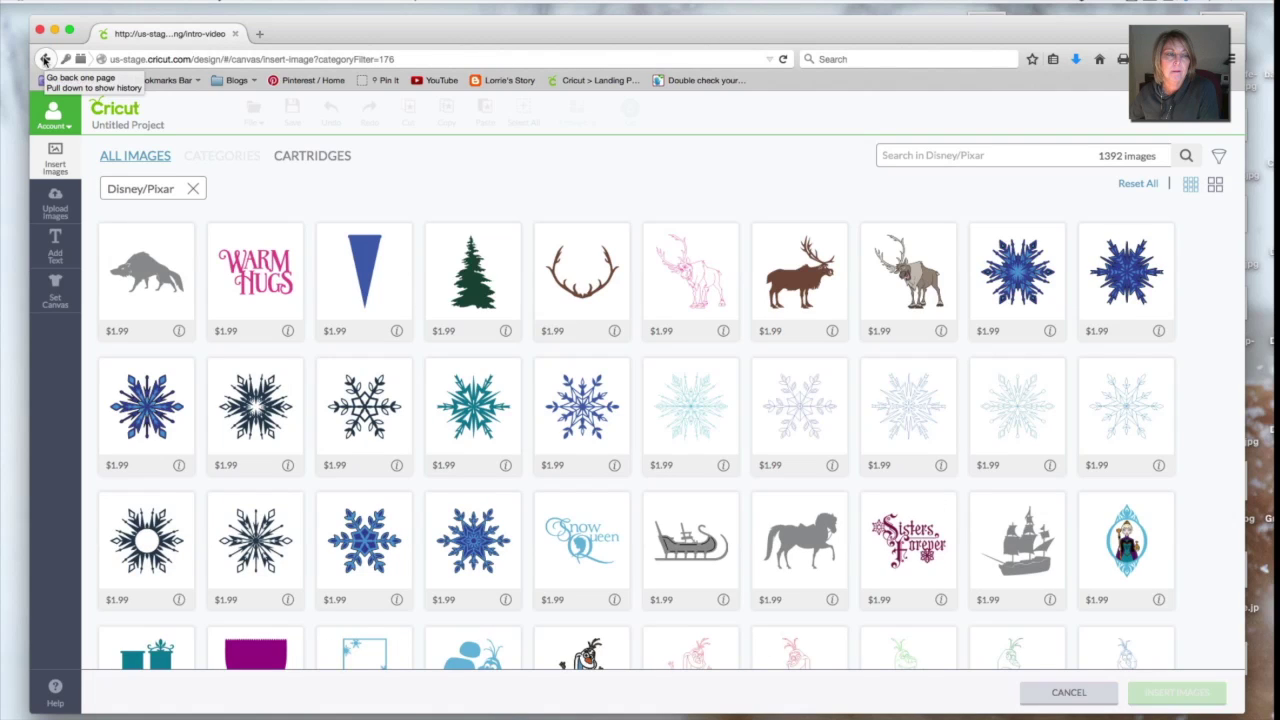
Step: Return from the Disney/Pixar images to the category overview and open the Anna Griffin brand images
left_click(45, 60)
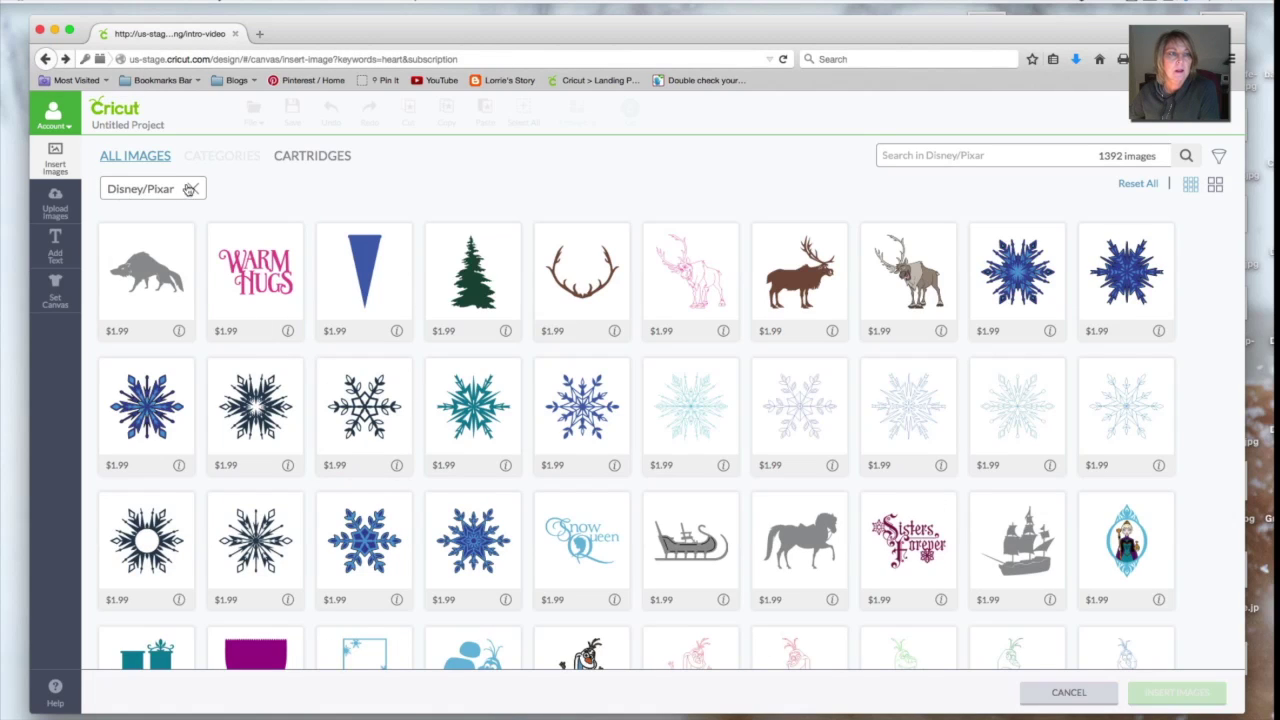
left_click(232, 160)
scroll(257, 465, "down", 10)
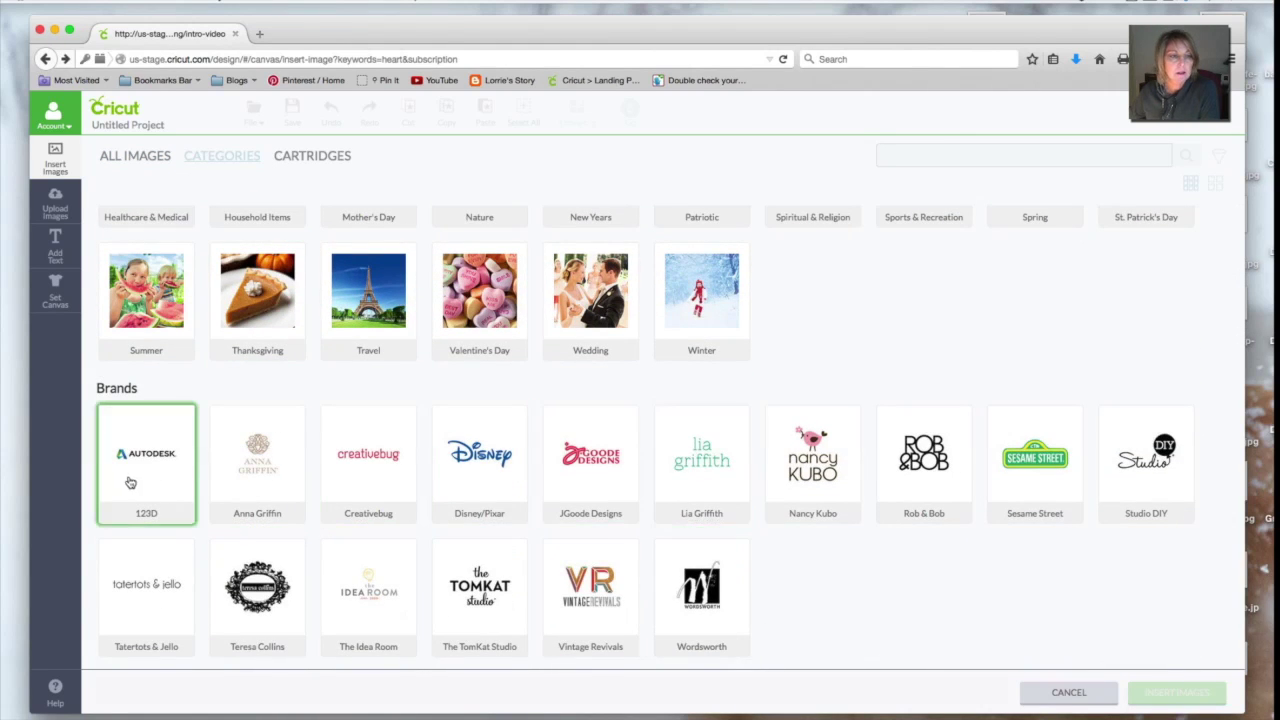
left_click(261, 457)
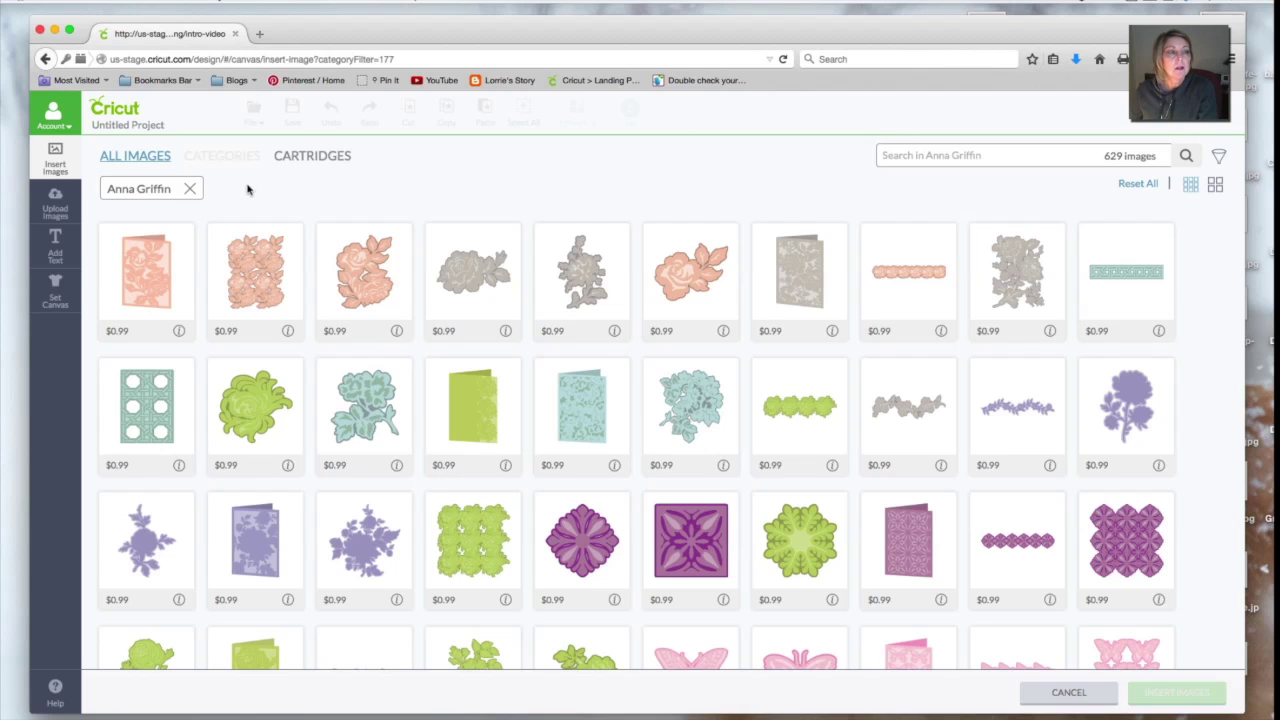
Step: Switch back to all images and search the whole image library for "flower"
left_click(150, 160)
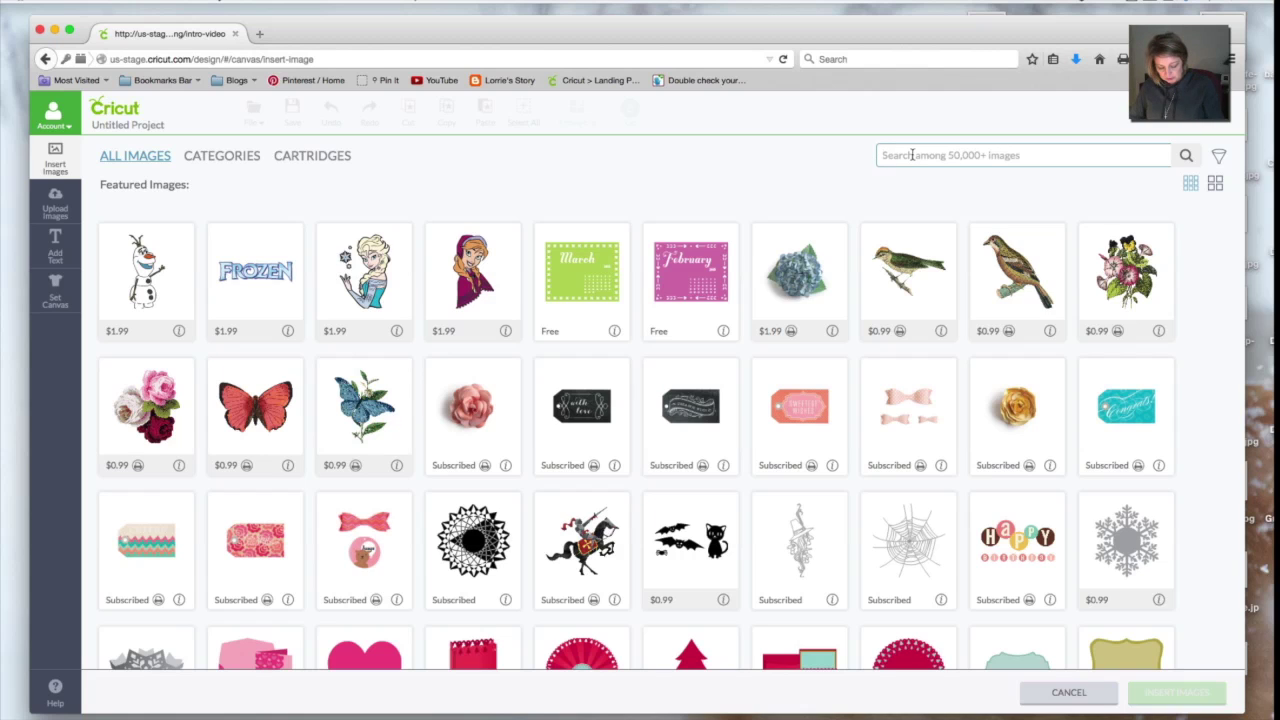
type("flower")
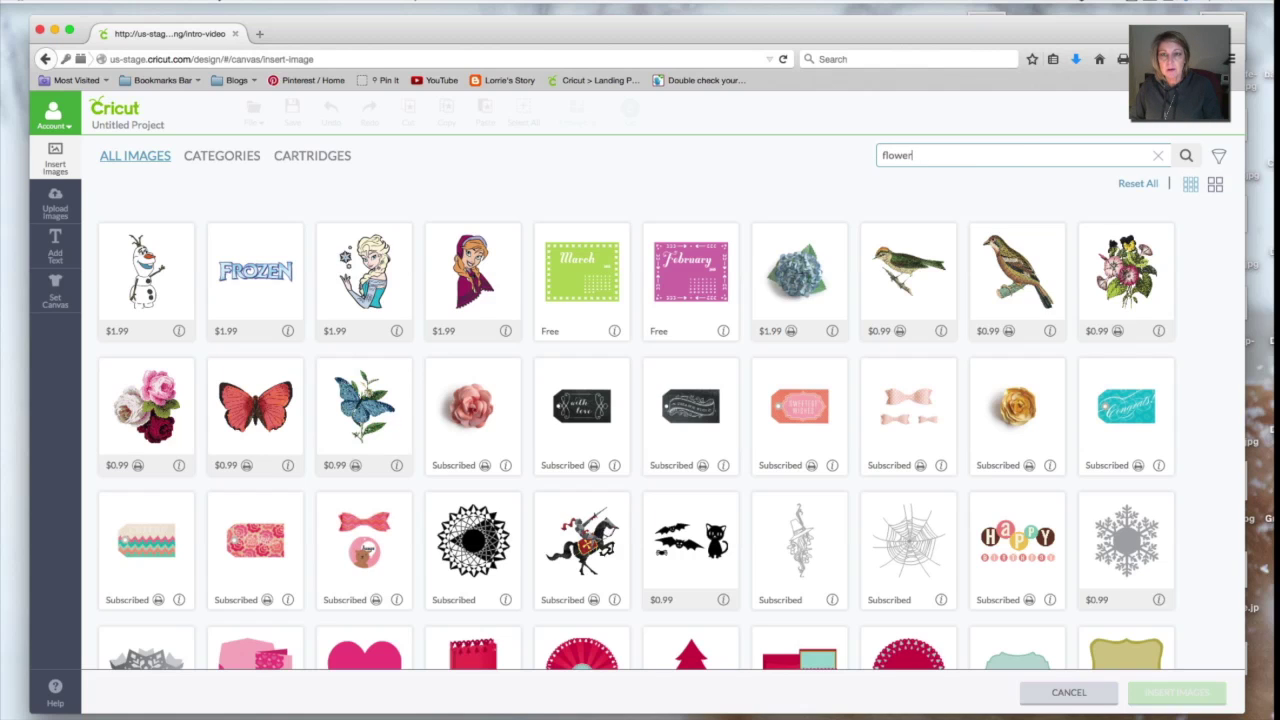
key("Return")
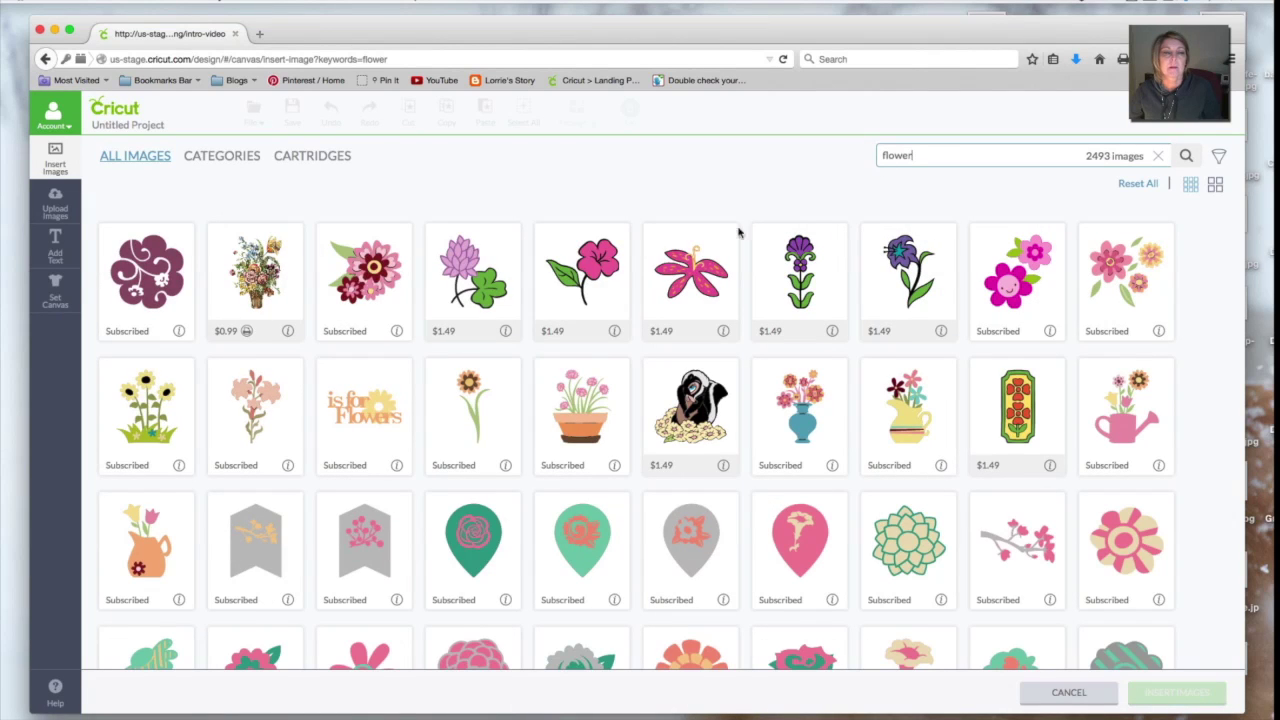
Step: Insert the pink flower with the single green leaf, move it up the canvas and enlarge it to about 4 inches wide
left_click(585, 277)
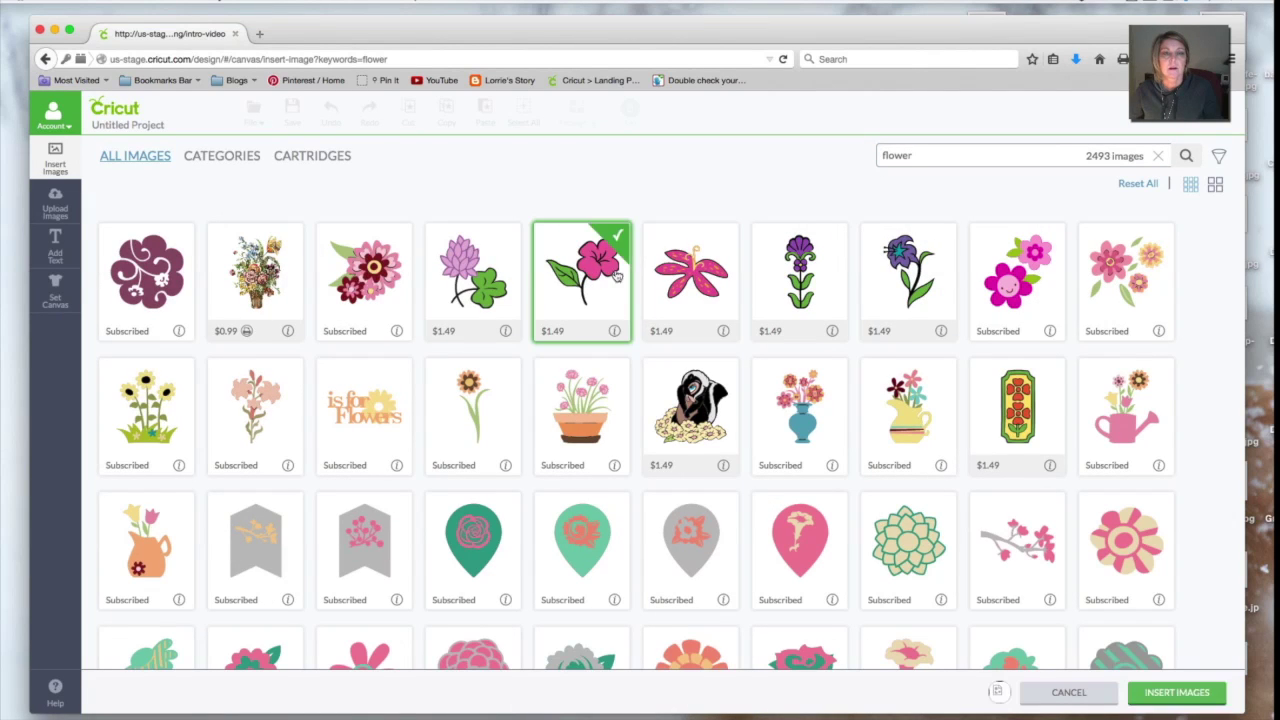
left_click(1176, 692)
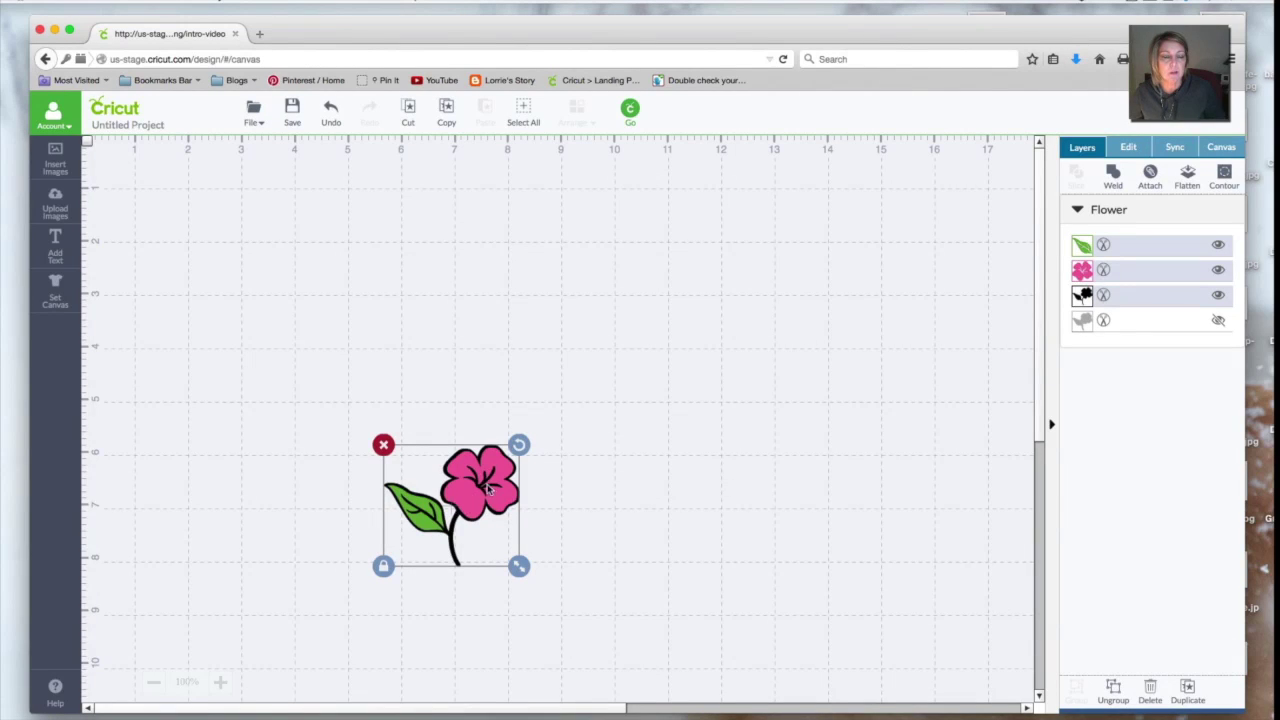
left_click_drag(488, 487, 365, 285)
left_click_drag(399, 368, 480, 465)
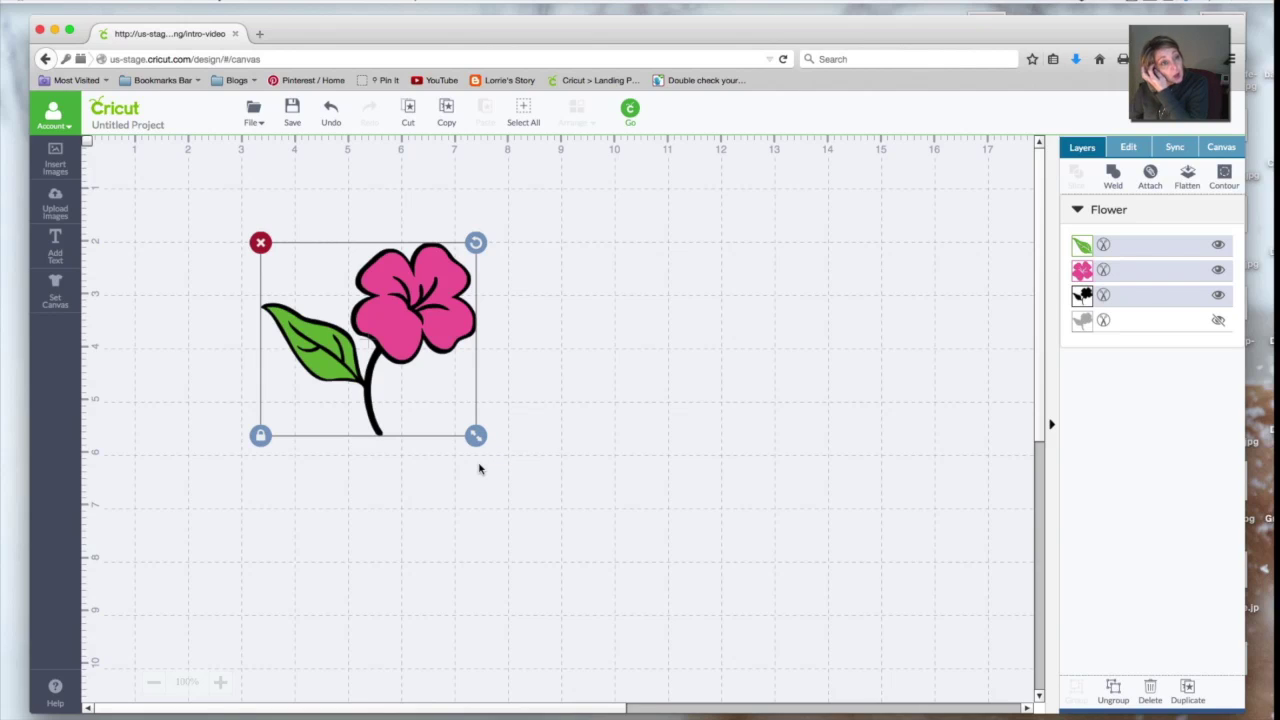
left_click(259, 122)
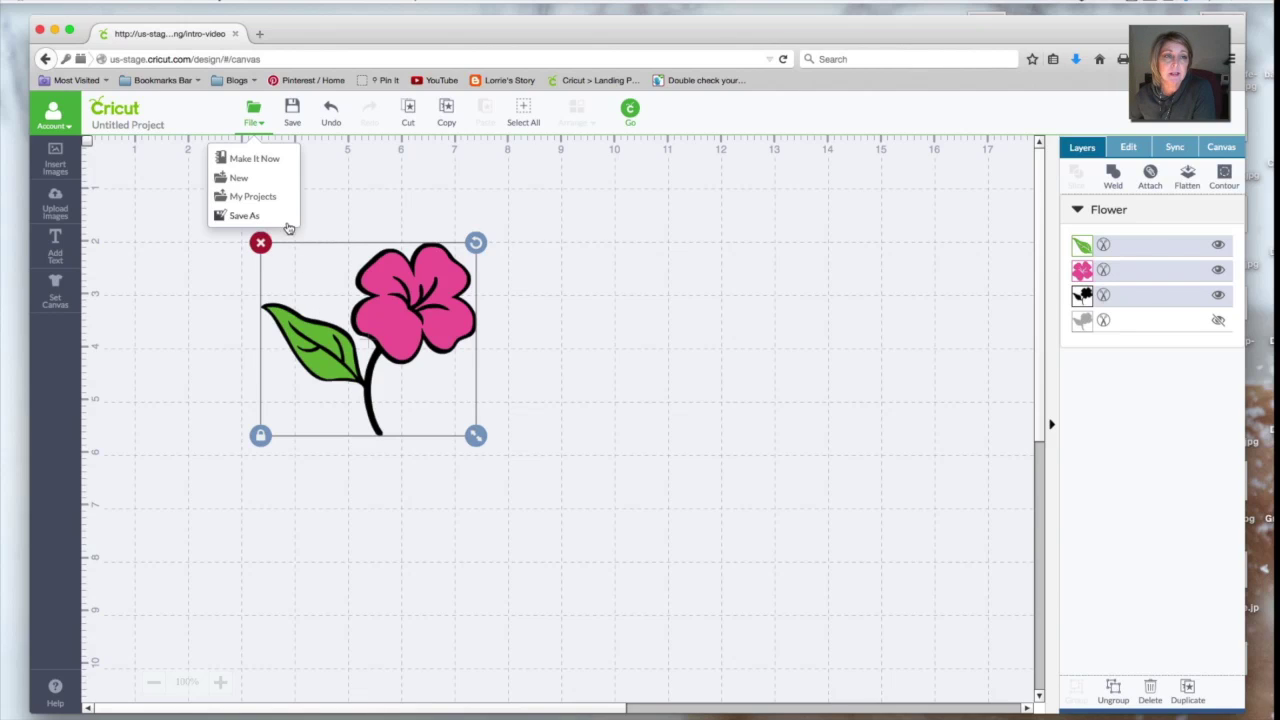
left_click(396, 192)
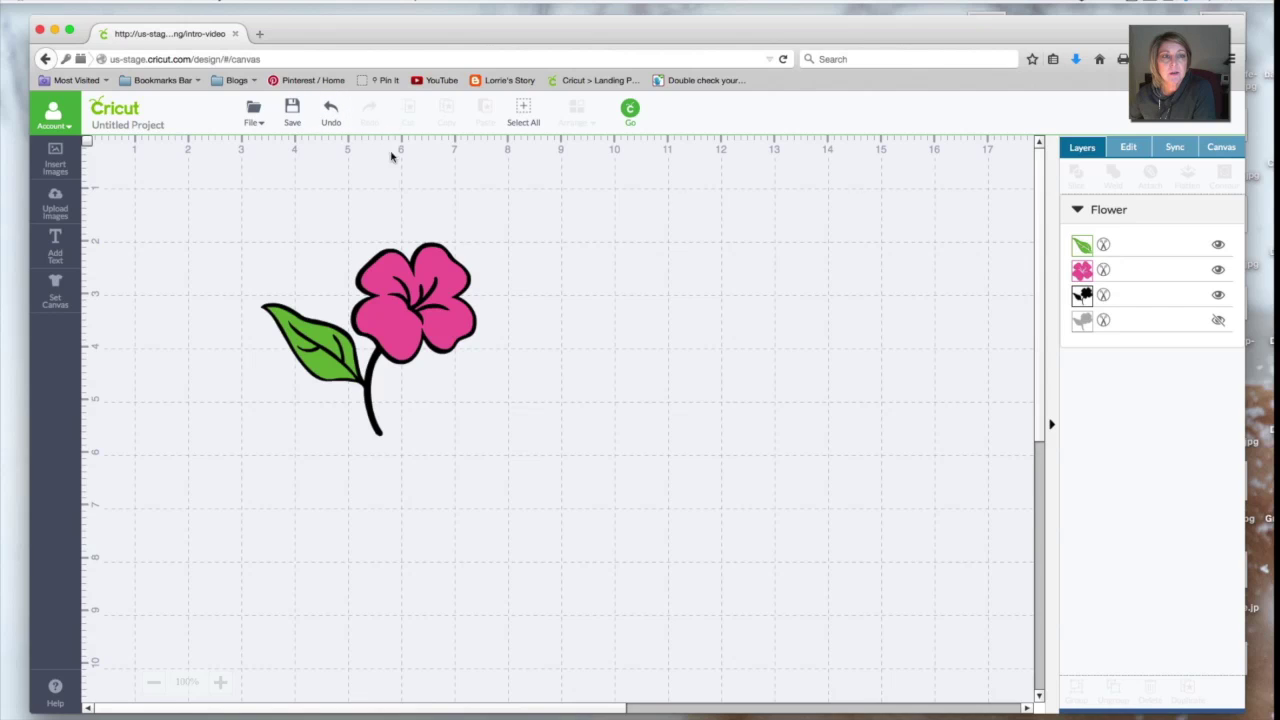
Step: Cut the flower from the canvas and undo the cut
left_click(418, 272)
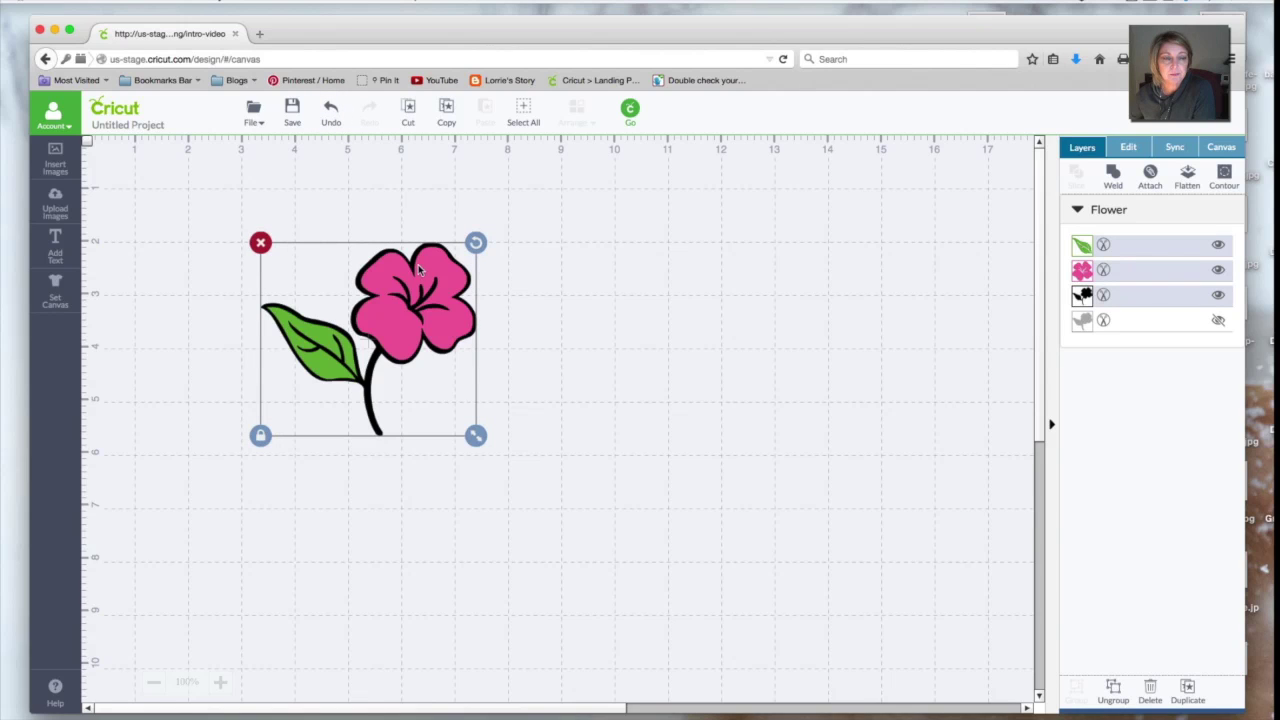
left_click(412, 110)
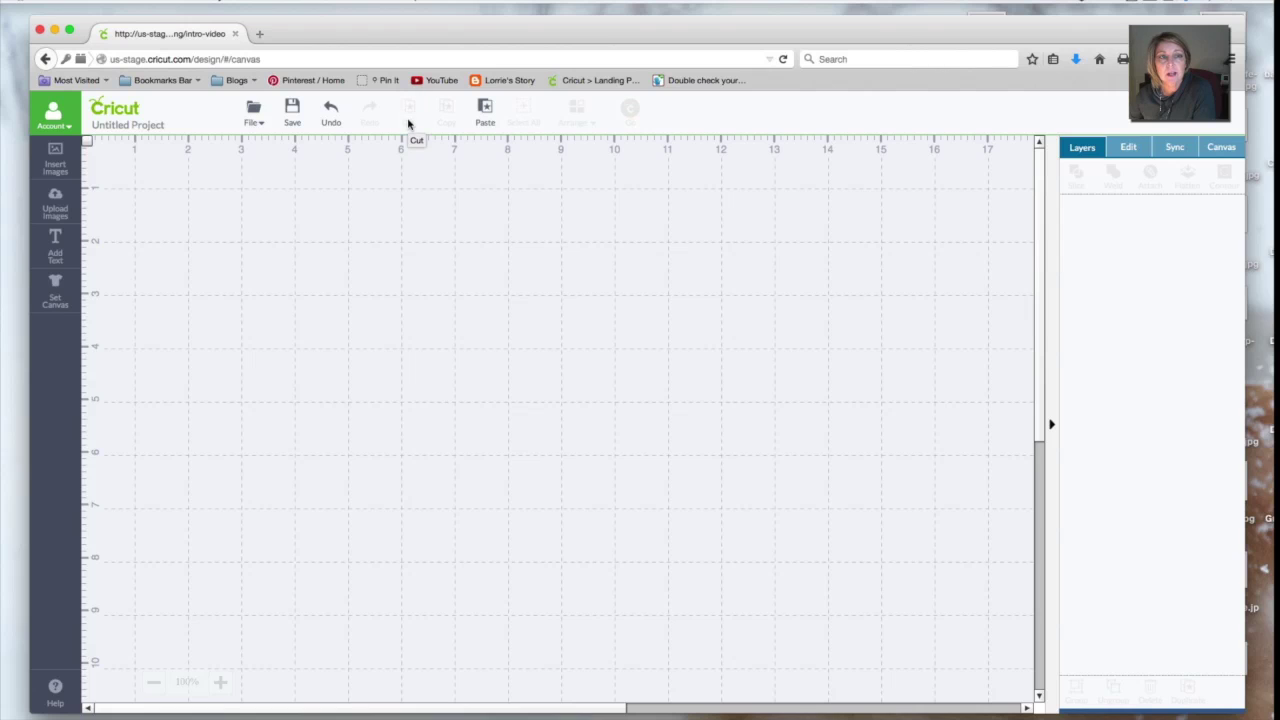
left_click(330, 110)
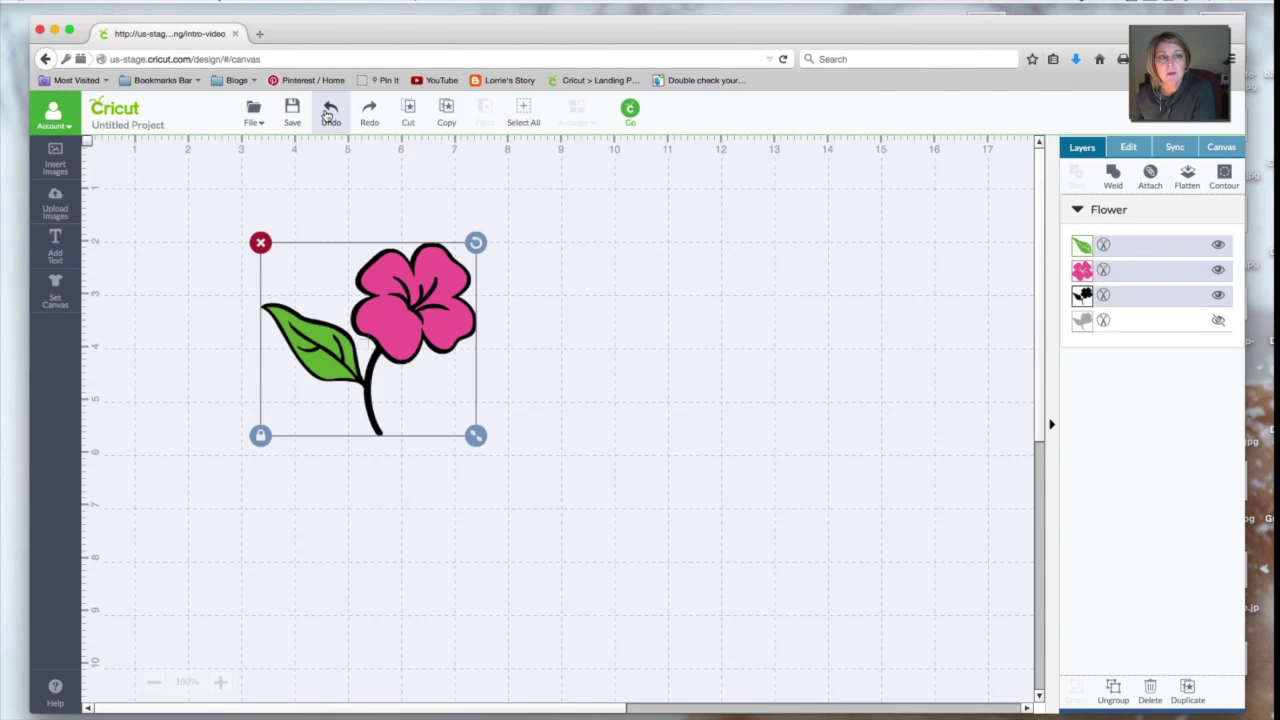
Step: Copy and paste the flower, and place the copy beside the original on its right
left_click(447, 110)
left_click(484, 110)
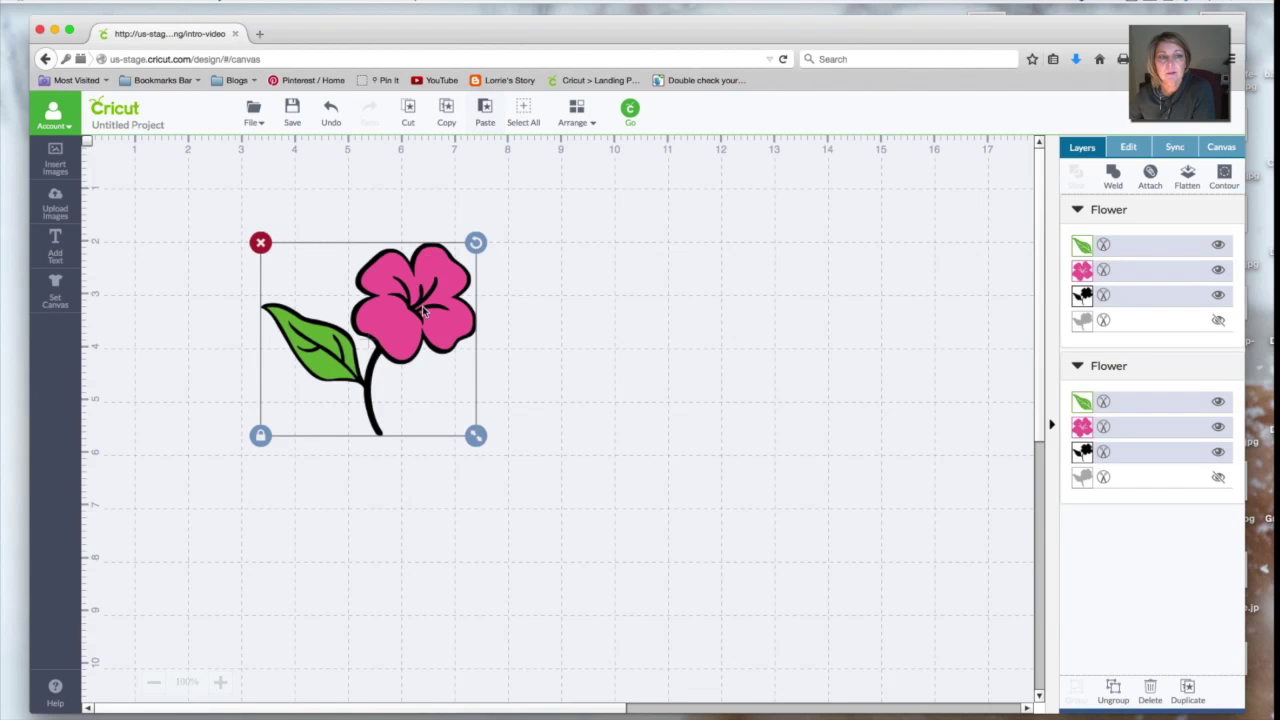
left_click_drag(425, 311, 656, 312)
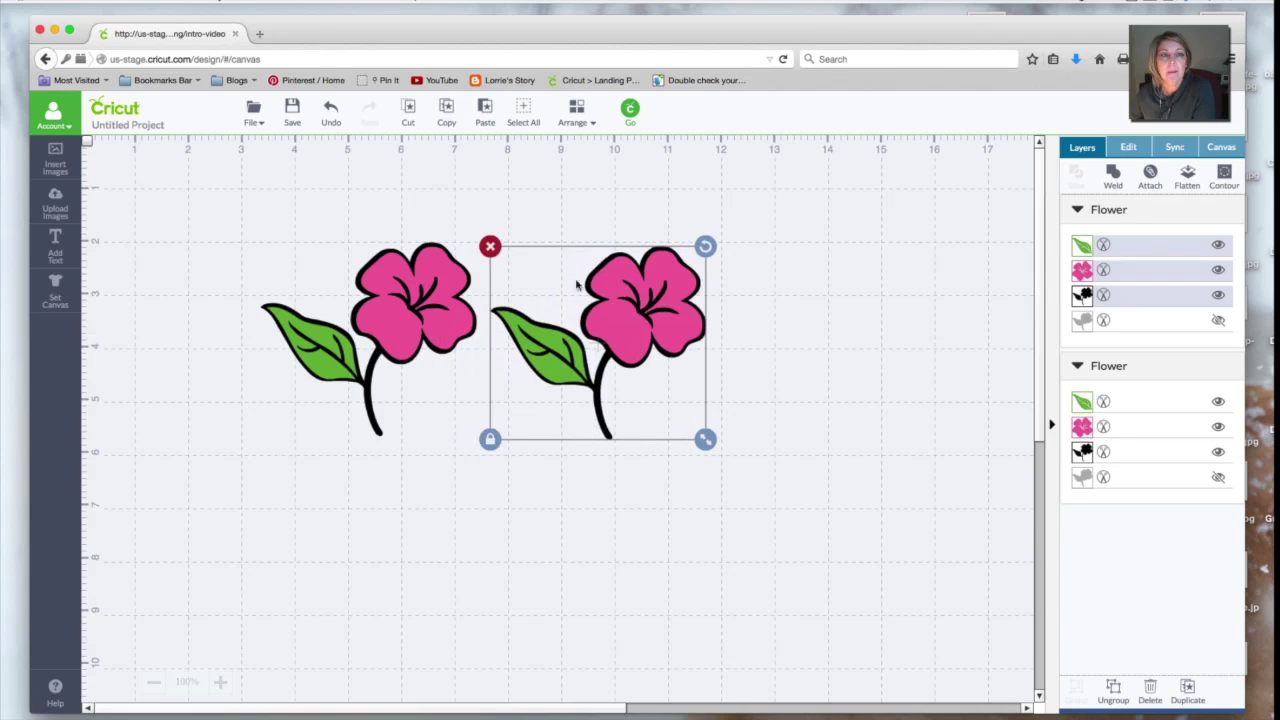
Step: Select both flowers at once and clear the selection
left_click(523, 112)
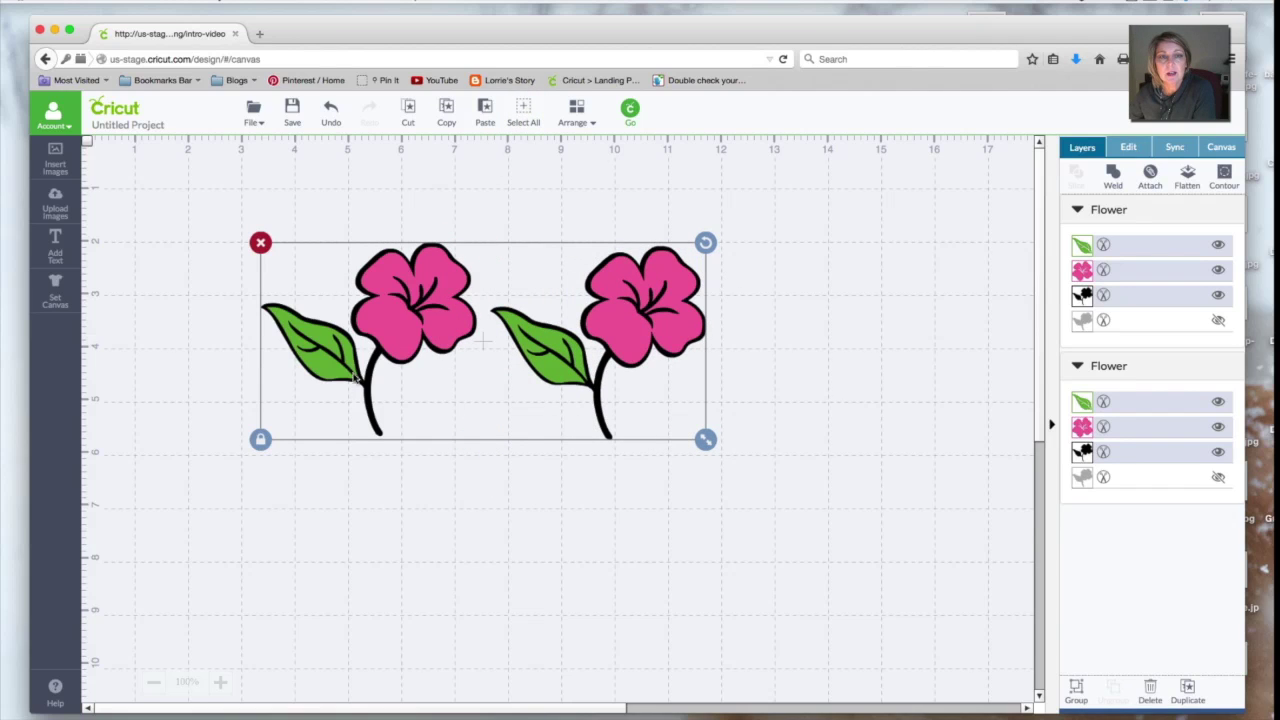
left_click(509, 233)
Step: Shift the left flower slightly up and to the left, and arrange it with Move to Front
left_click(455, 295)
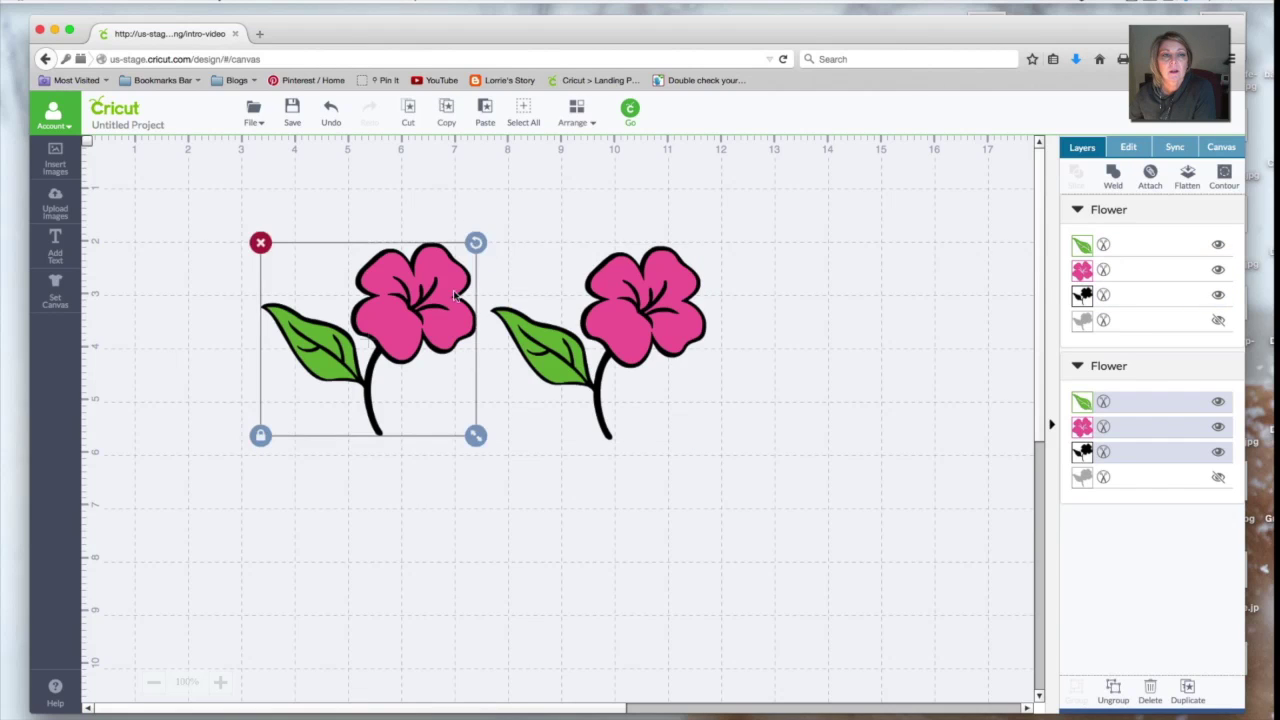
left_click(576, 114)
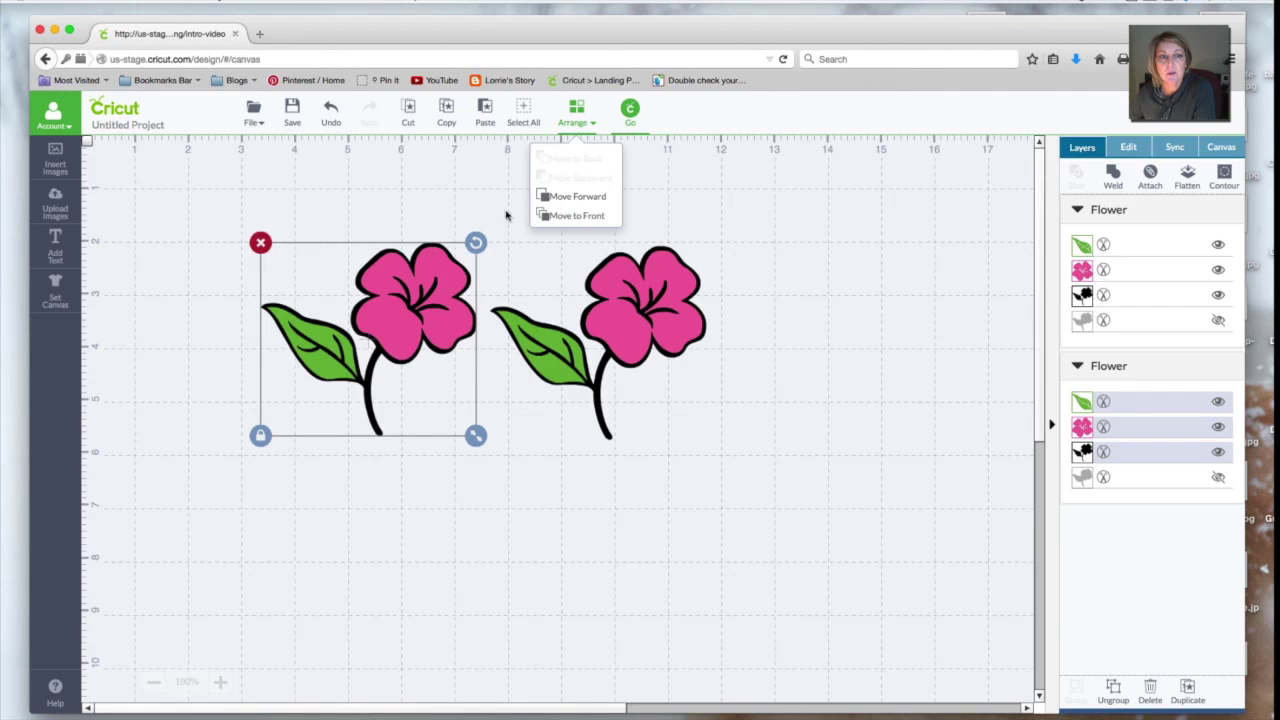
left_click_drag(432, 292, 382, 268)
left_click(576, 118)
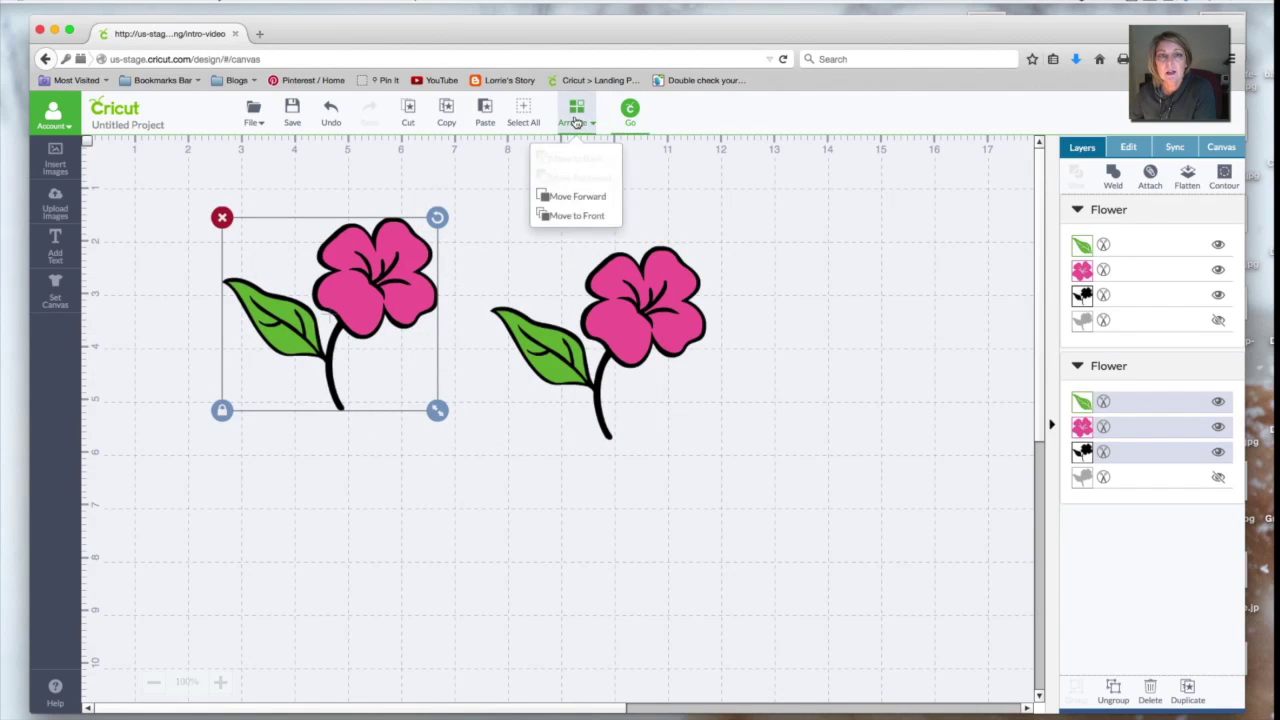
left_click(567, 216)
Step: Overlap the two flowers to test their stacking order, and move them well apart on the canvas again
left_click_drag(367, 302, 638, 289)
left_click_drag(523, 303, 313, 305)
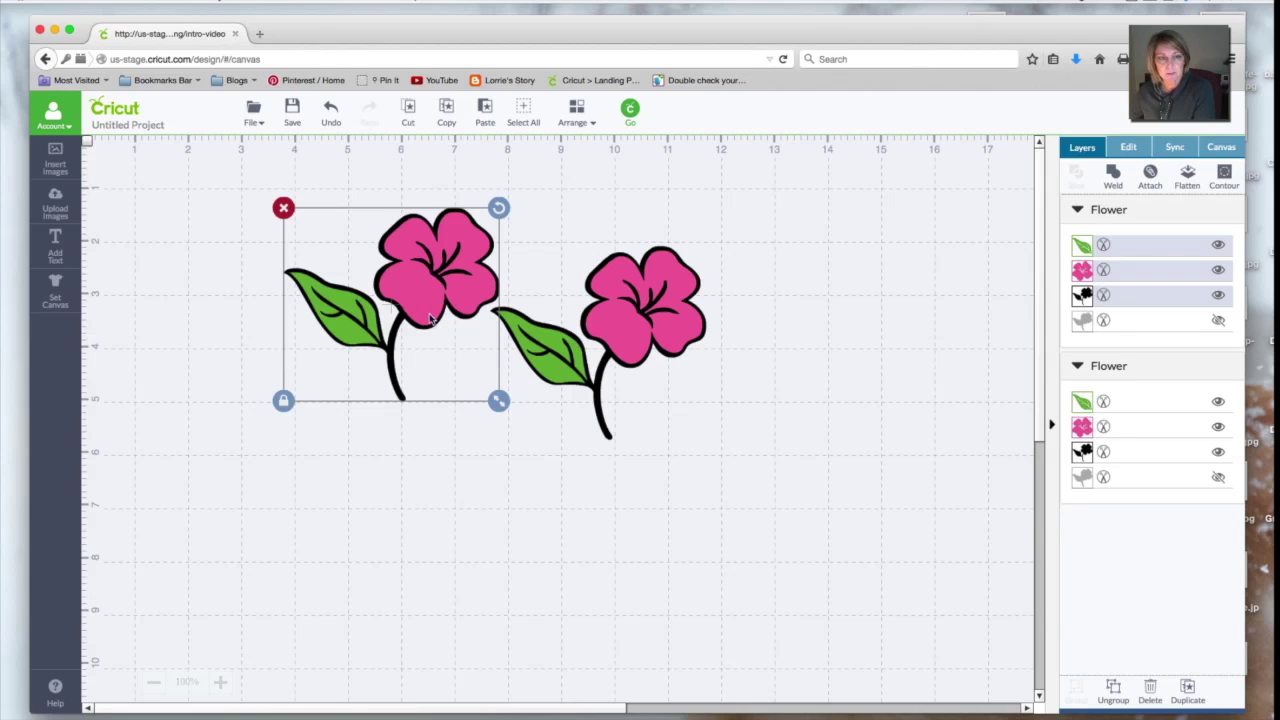
left_click_drag(432, 292, 436, 296)
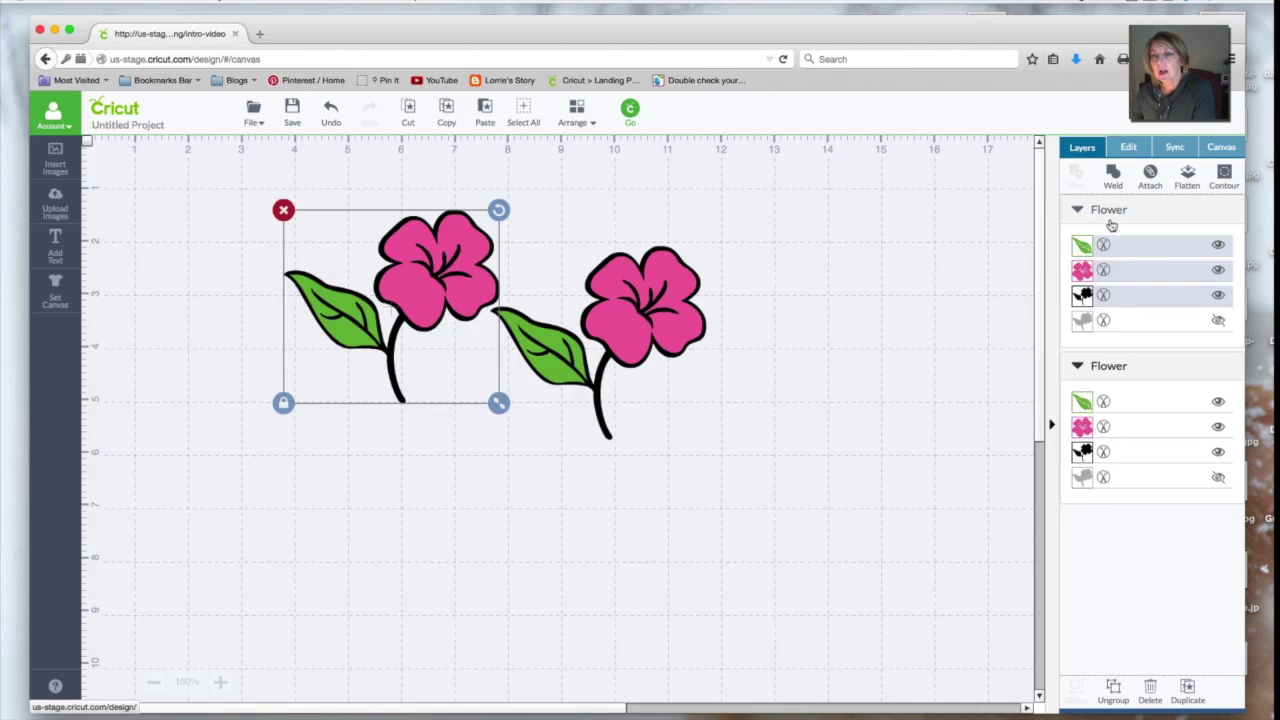
left_click(630, 300)
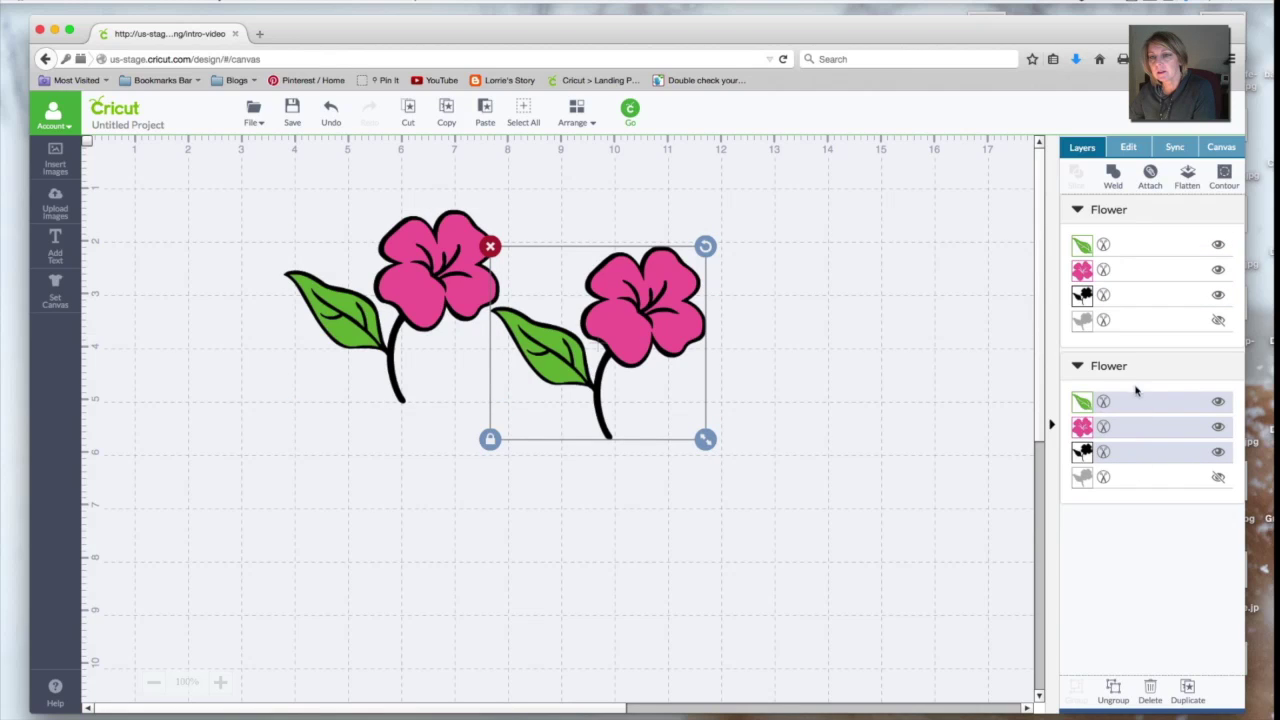
left_click_drag(646, 345, 796, 356)
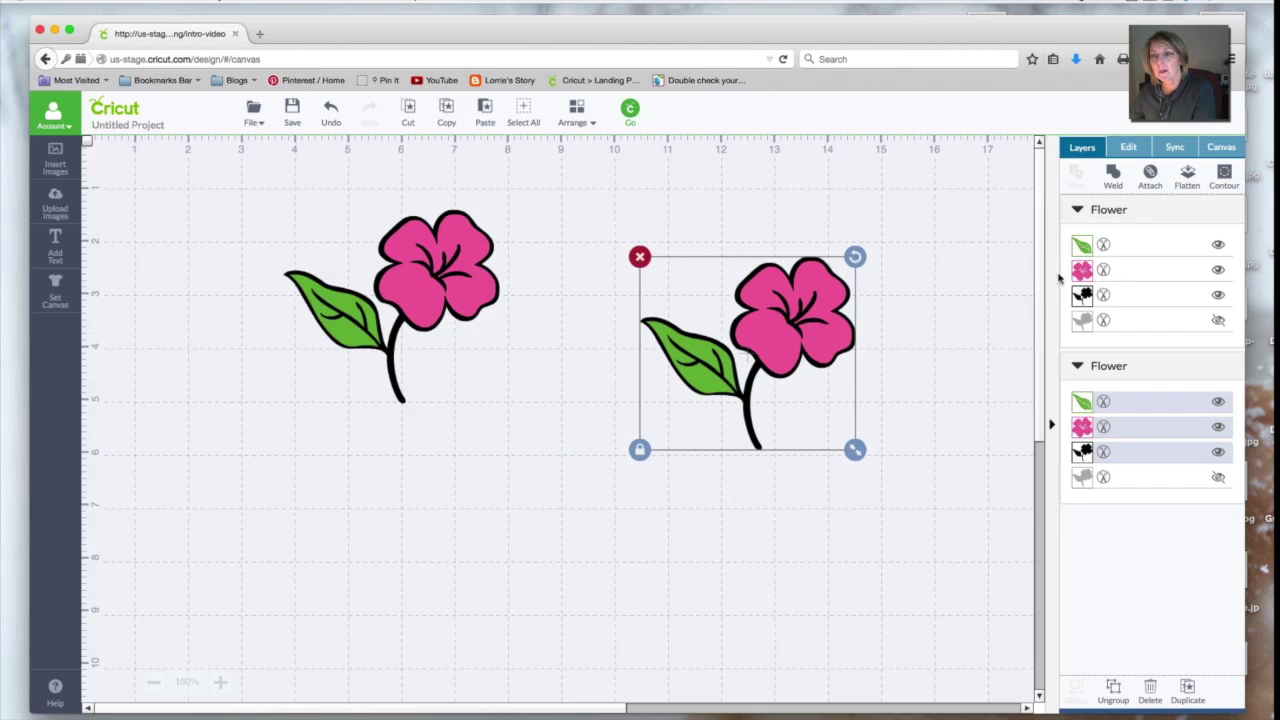
Step: Show the left flower's hidden bottom layer as a thick black shadow and shift the flower slightly to the right
left_click(420, 270)
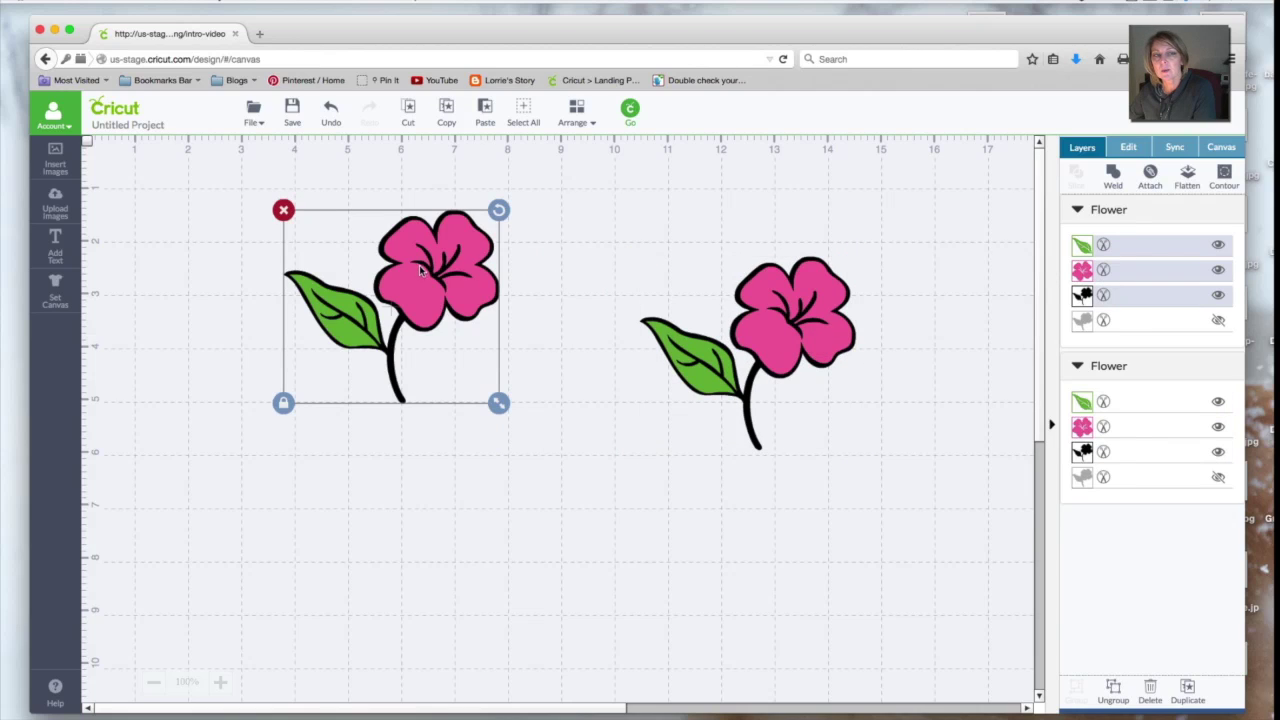
left_click(1218, 322)
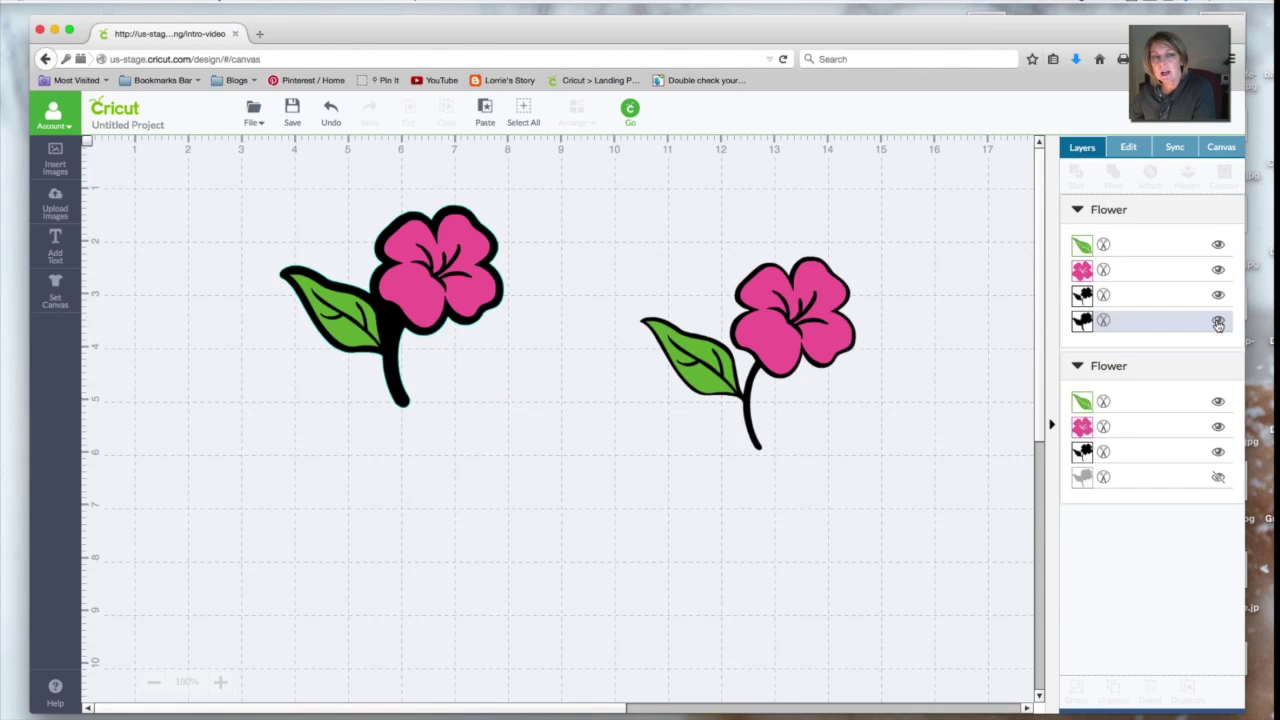
left_click(480, 288)
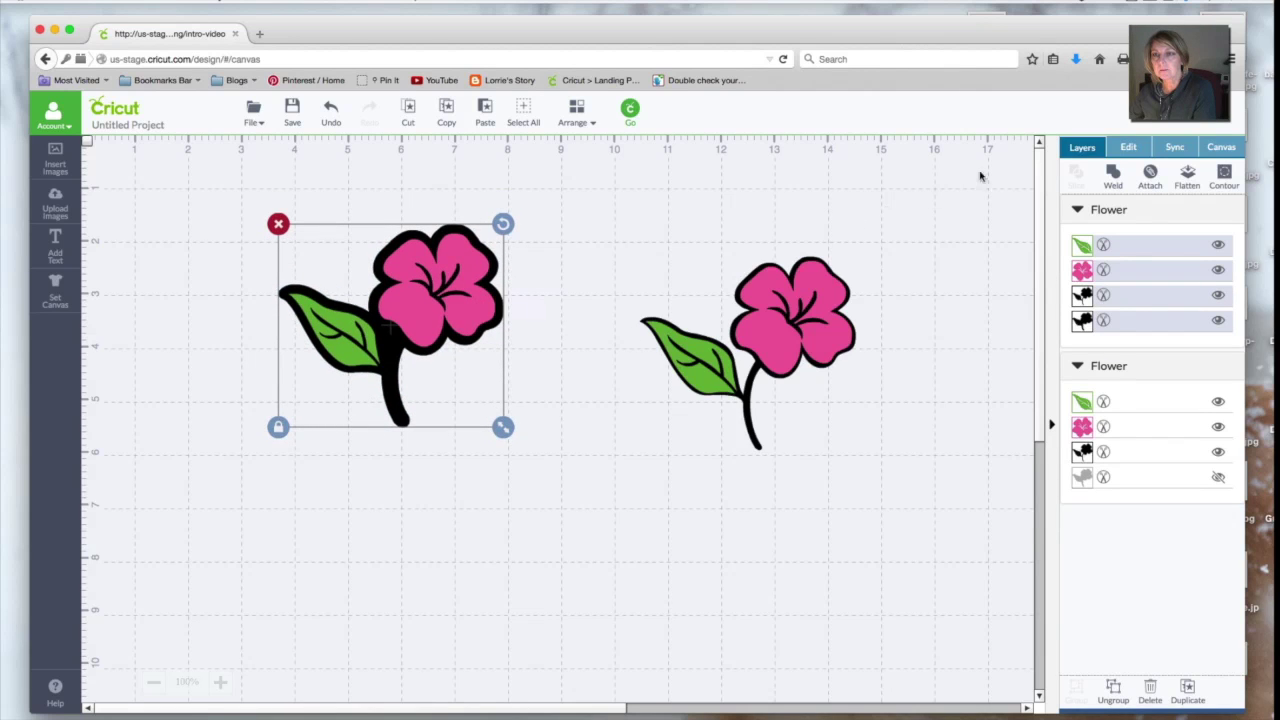
left_click_drag(489, 297, 507, 283)
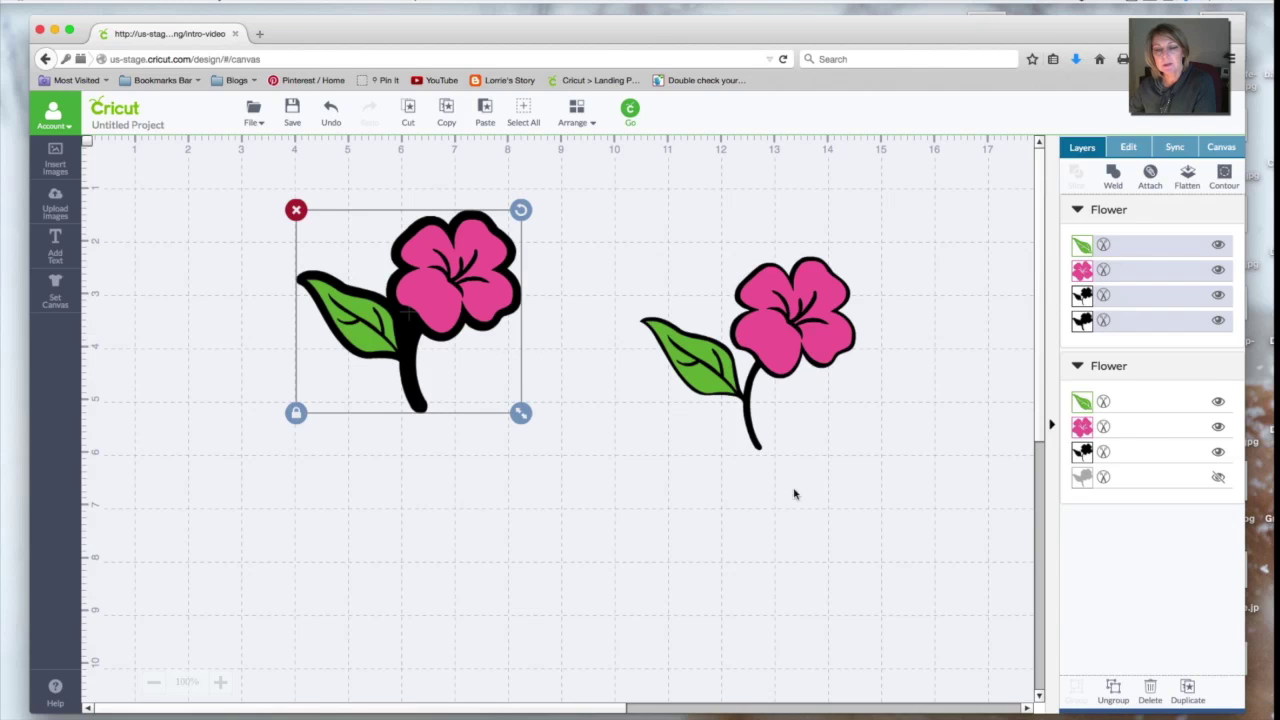
Step: Ungroup the left flower and pull its pink petals and both black layers apart
left_click(1113, 690)
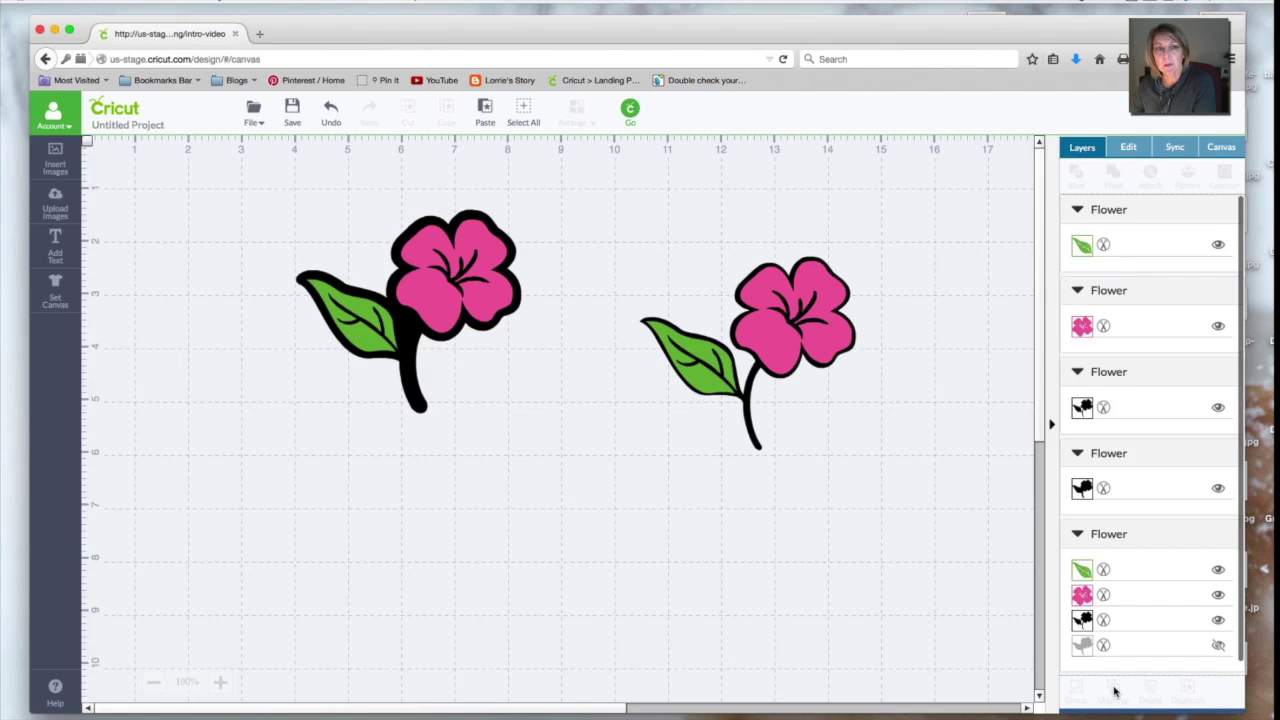
left_click_drag(490, 296, 563, 444)
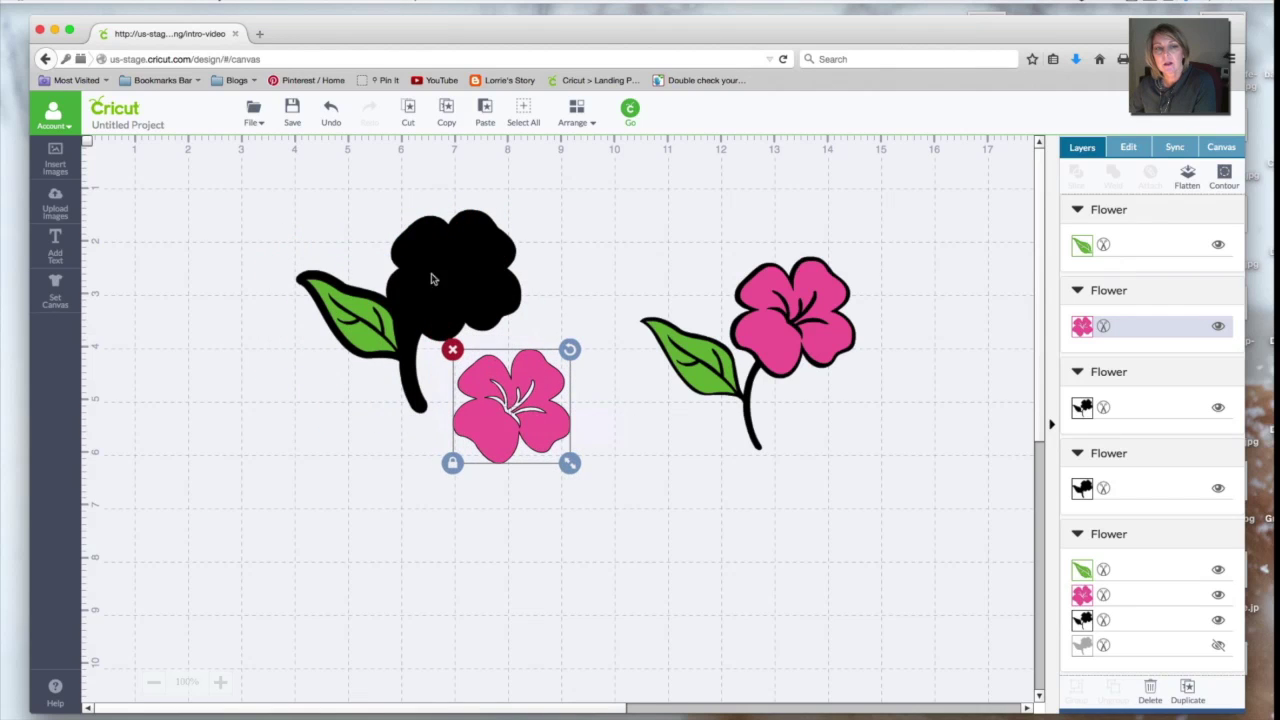
left_click_drag(422, 291, 348, 214)
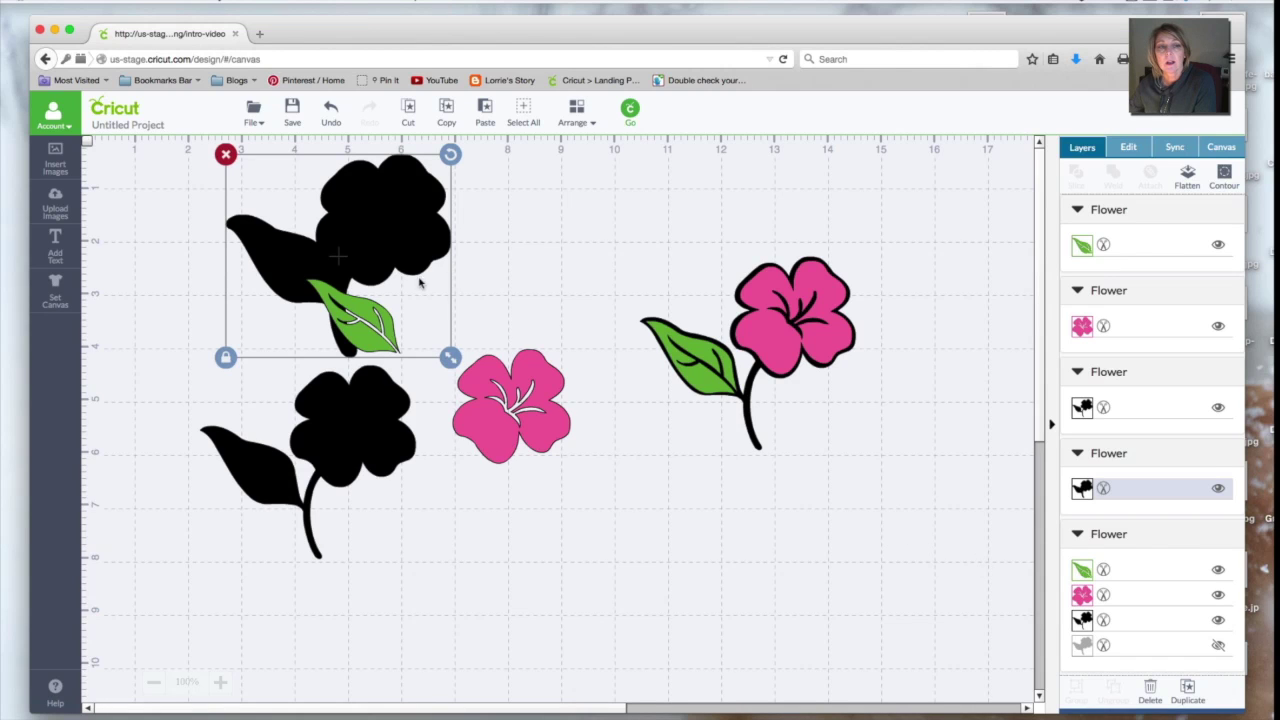
Step: Reassemble the thinner black layer, pink petals and green leaf into a flower, and set the thick black shadow aside in the canvas's upper-left corner
left_click_drag(397, 420, 558, 398)
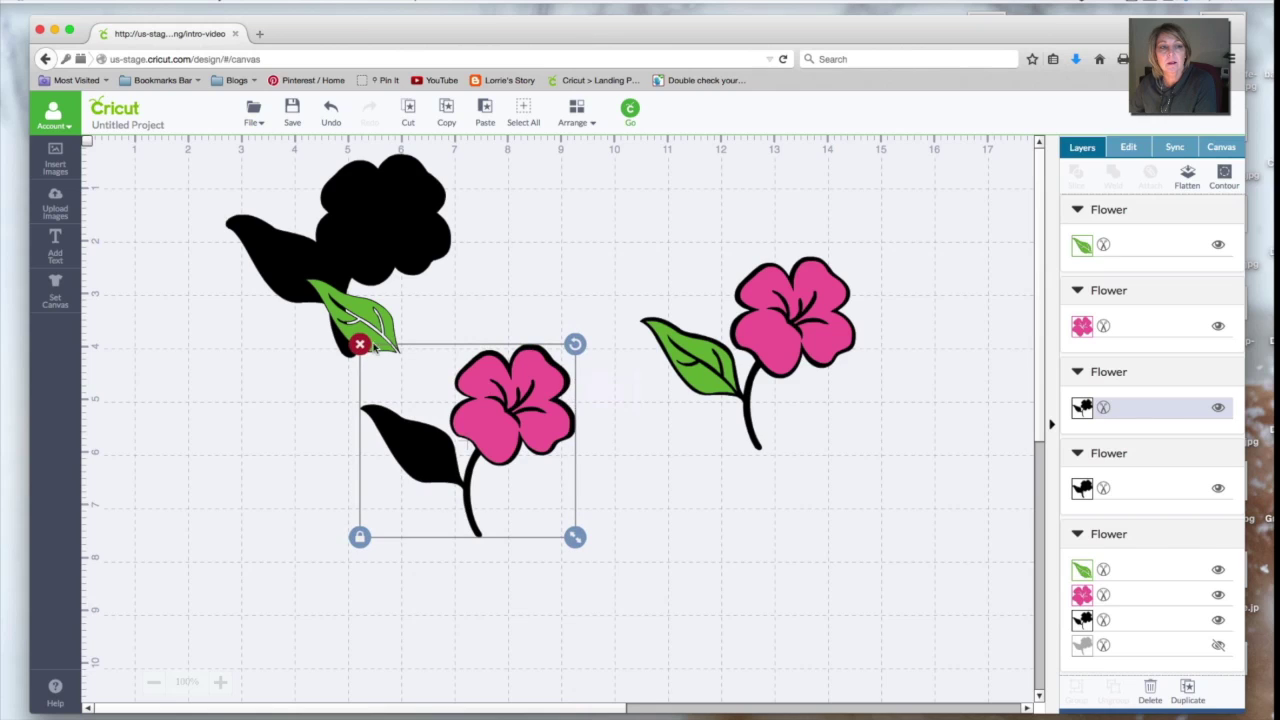
left_click(375, 338)
left_click_drag(375, 338, 419, 450)
left_click_drag(356, 252, 220, 248)
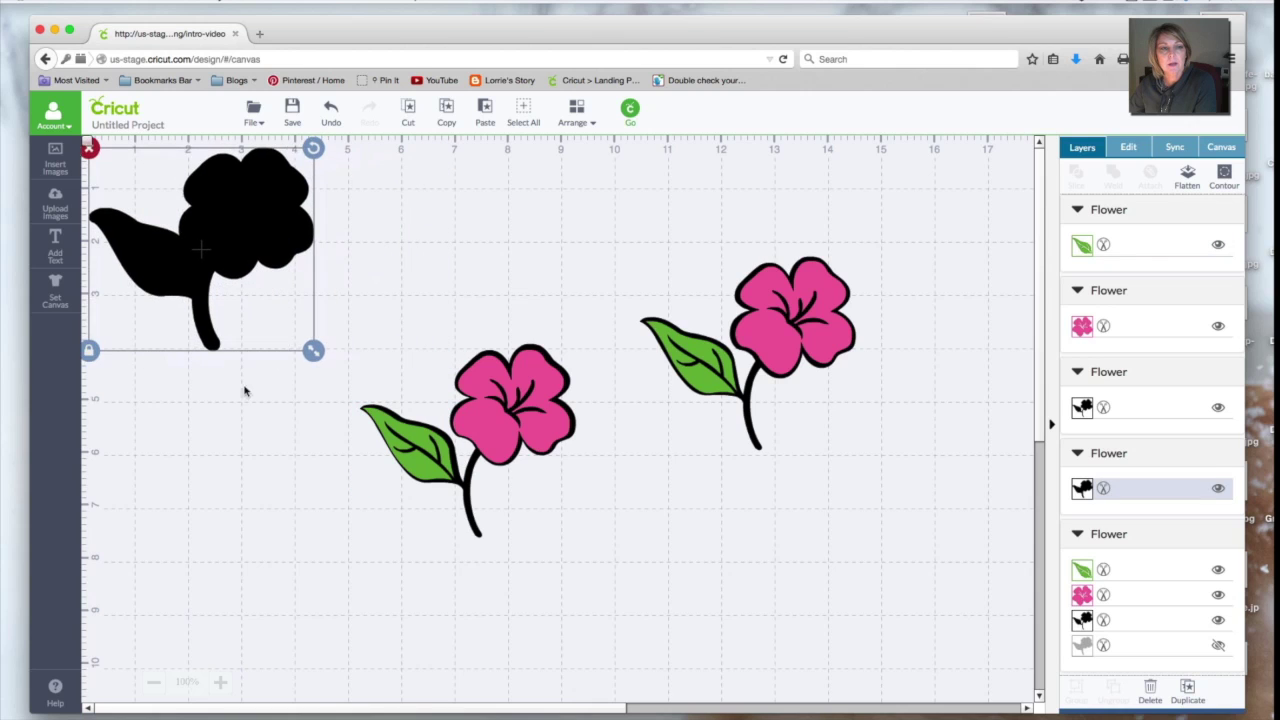
Step: Group the reassembled flower's leaf, petals and thinner black layer, leaving out the thick black shadow
left_click(274, 437)
left_click_drag(336, 281, 604, 611)
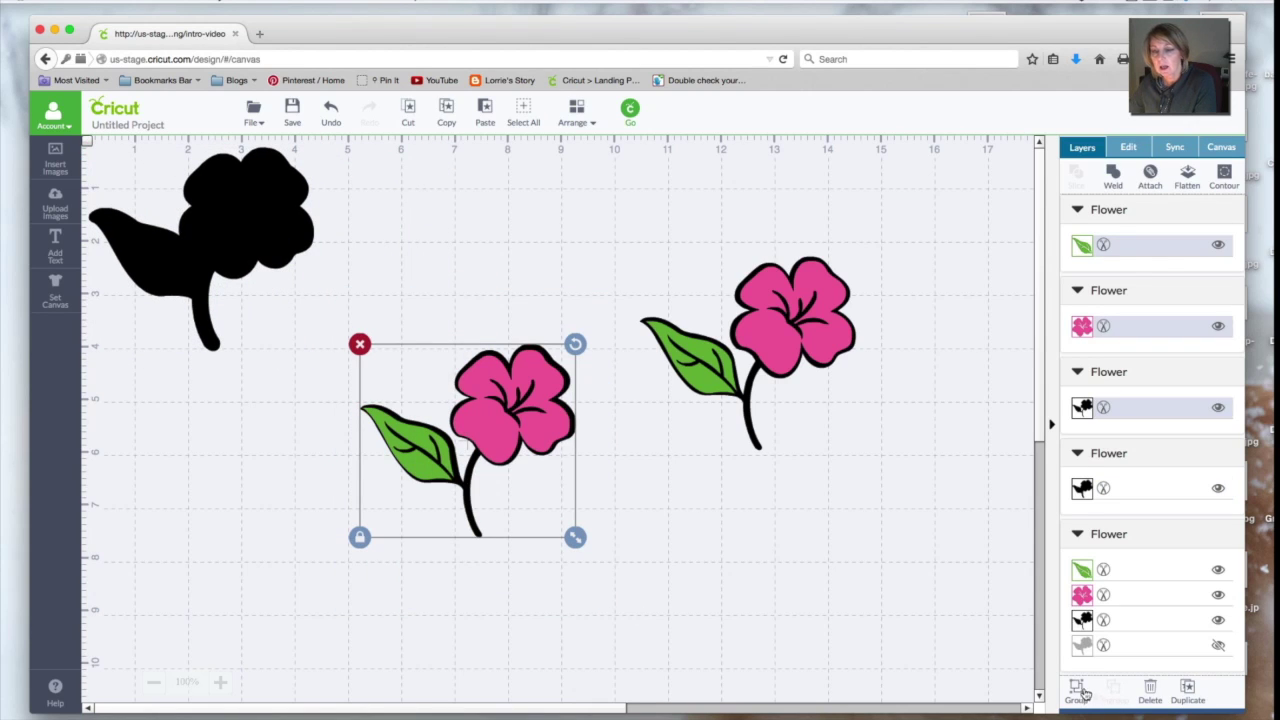
left_click(1077, 690)
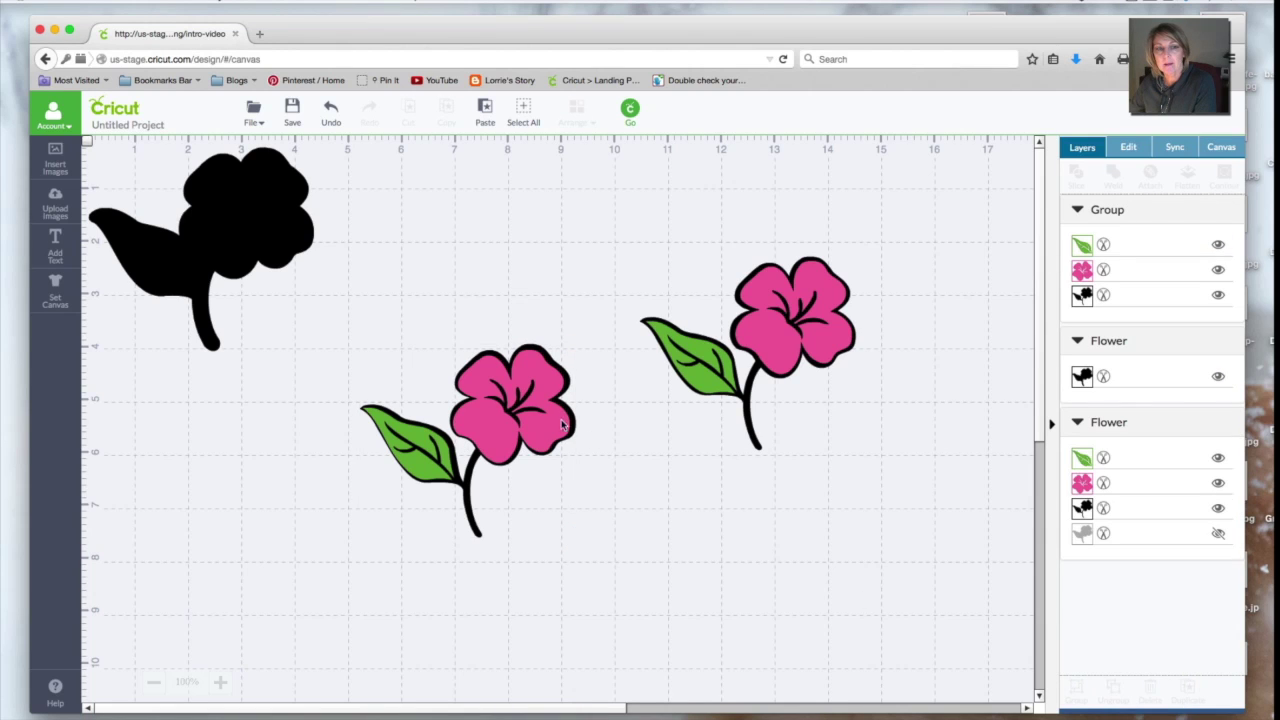
Step: Move the grouped flower up level with the right one and delete the thick black shadow from the canvas
left_click_drag(566, 374, 565, 294)
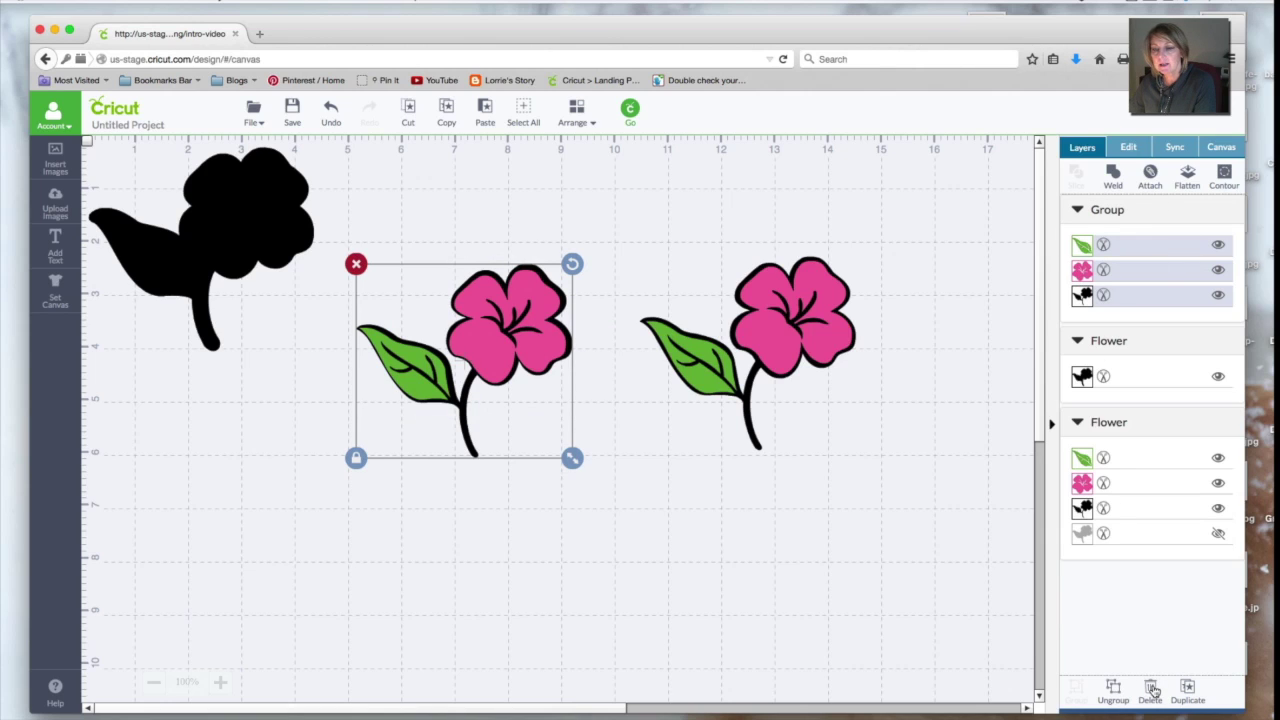
left_click(294, 233)
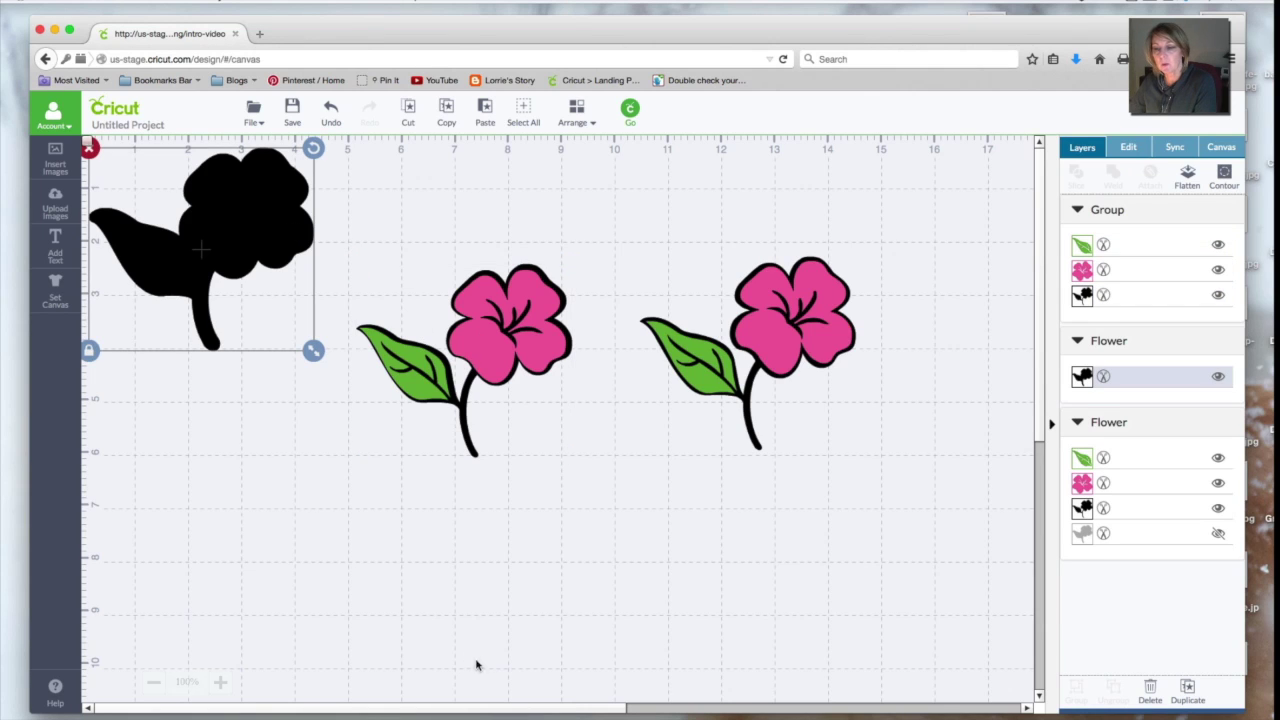
left_click(1149, 688)
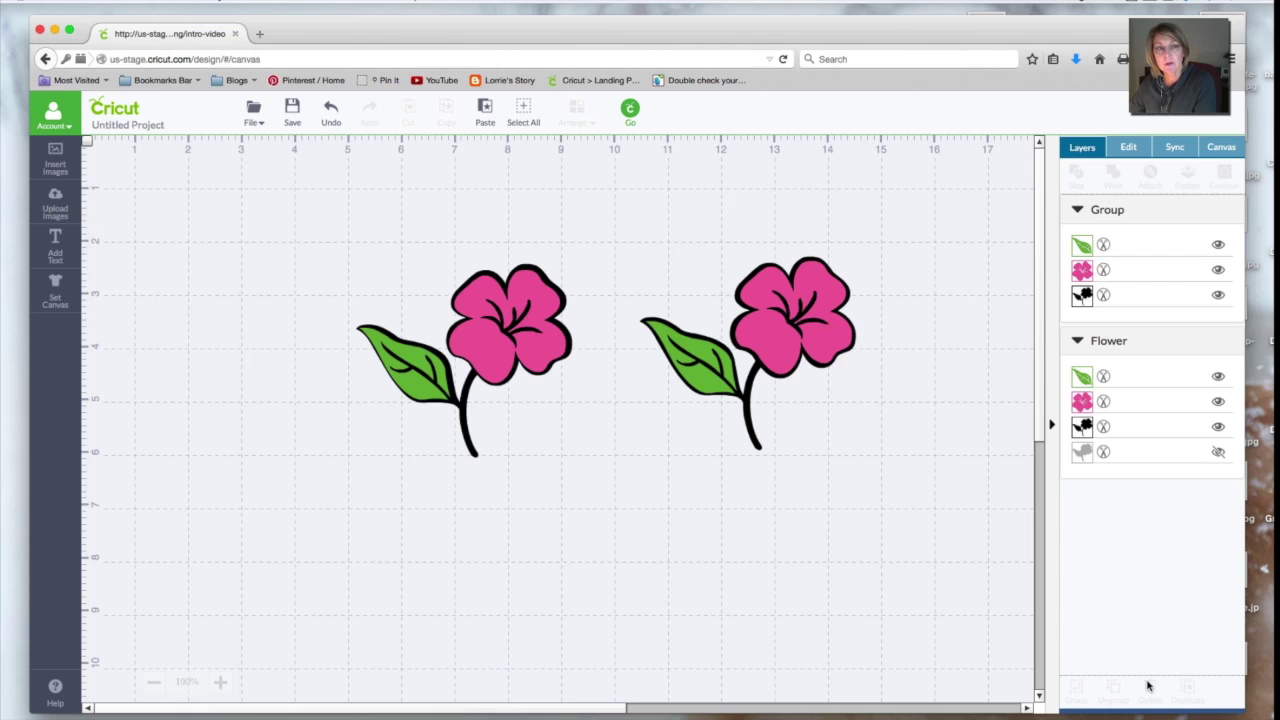
Step: Move the grouped flower toward the canvas's upper left, duplicate it twice, and place the newest copy below the other two
left_click(531, 350)
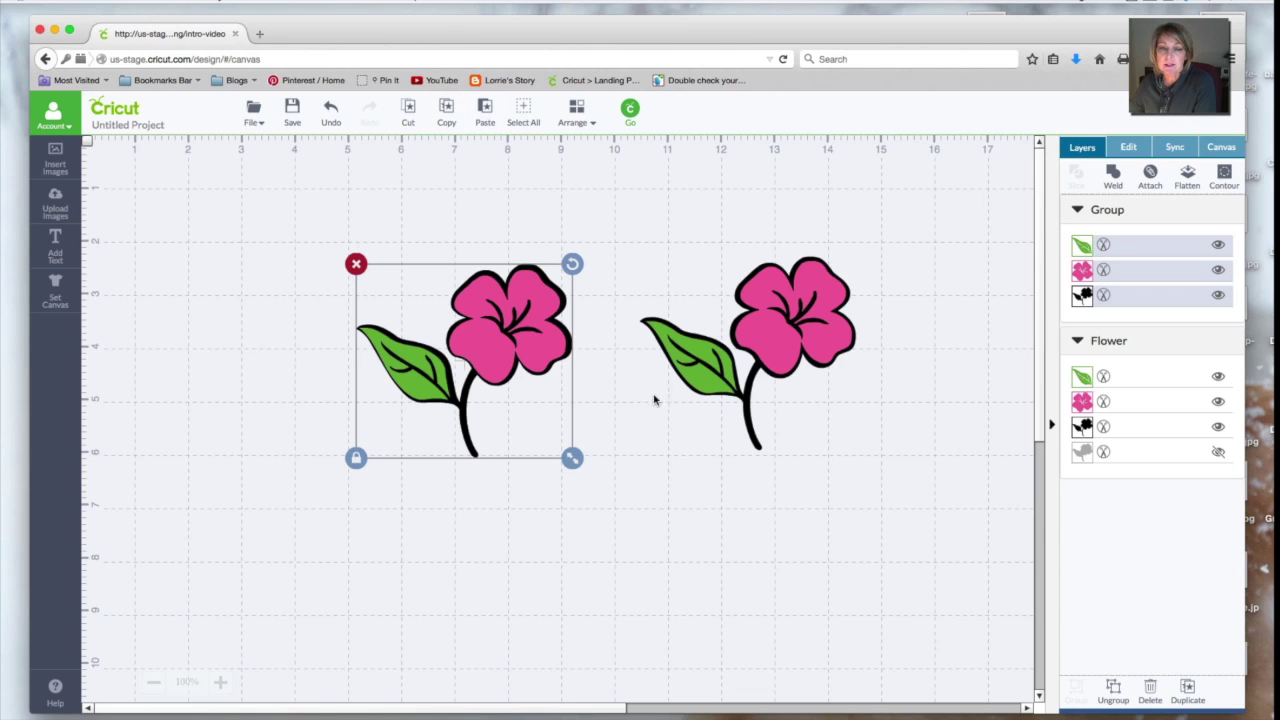
left_click_drag(514, 341, 398, 263)
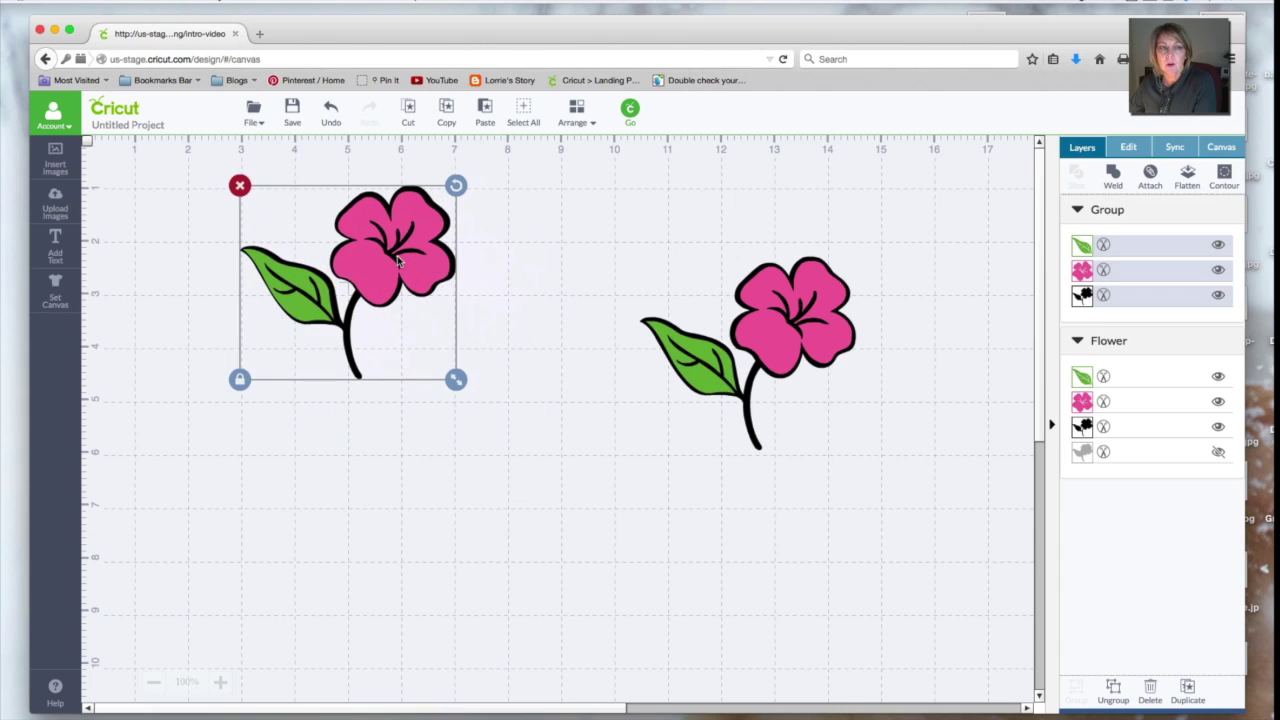
left_click(1187, 690)
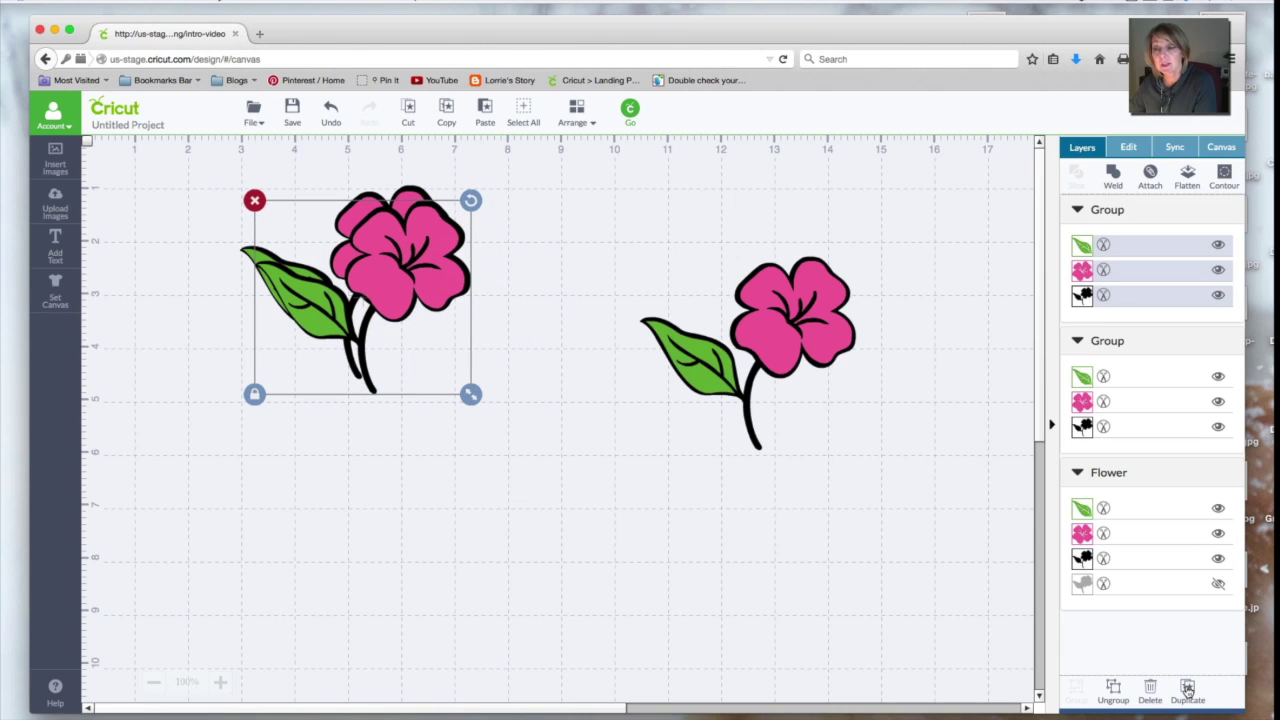
left_click(1187, 690)
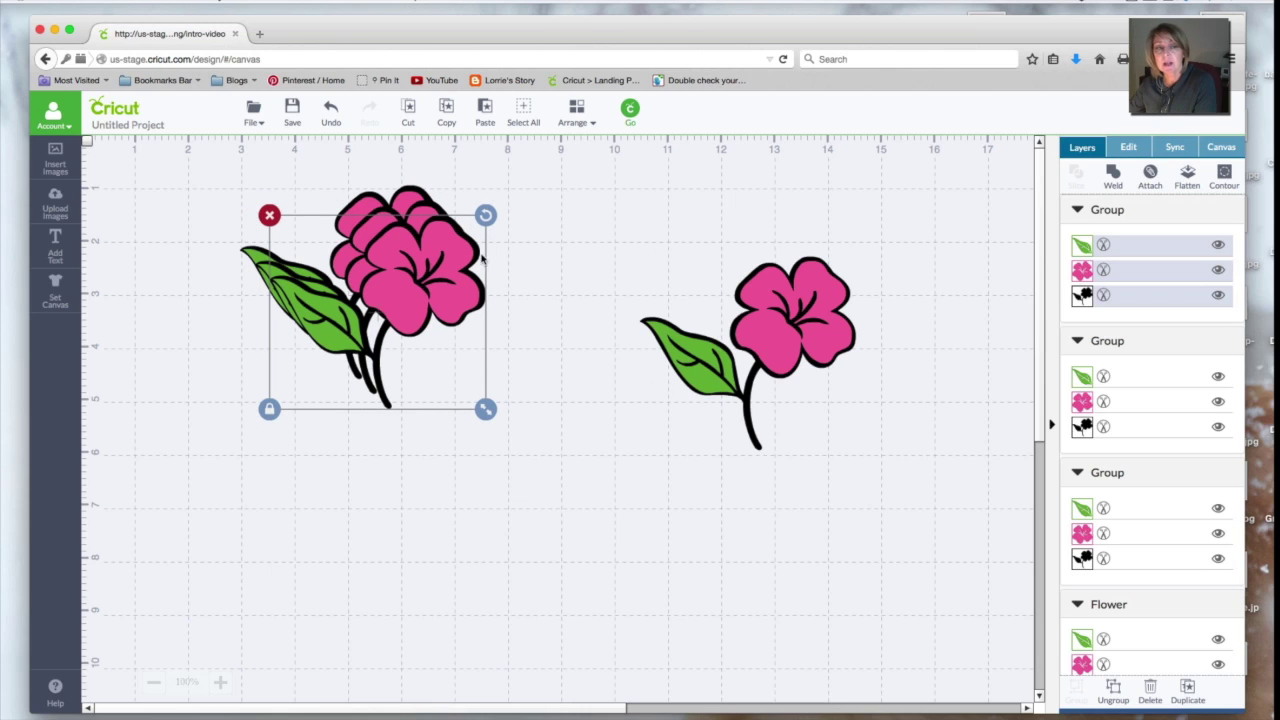
left_click_drag(451, 314, 490, 479)
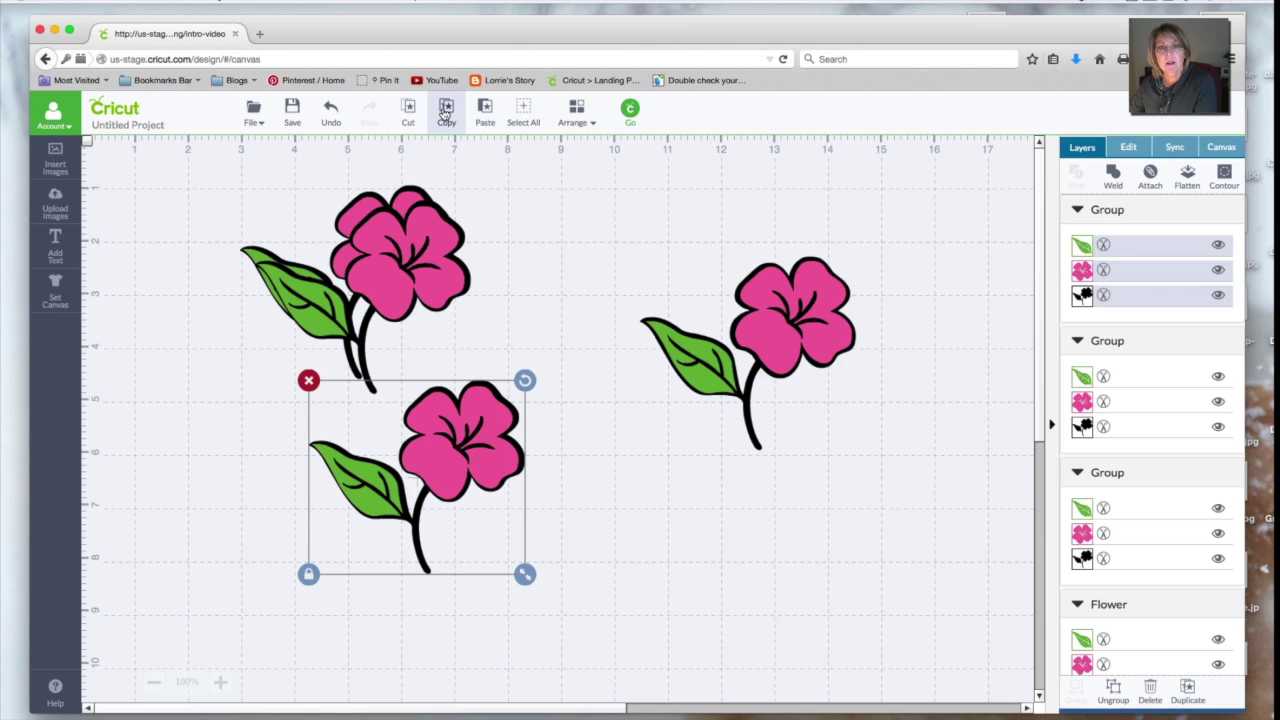
Step: Ungroup the right flower into its separate layers
left_click(768, 323)
right_click(768, 323)
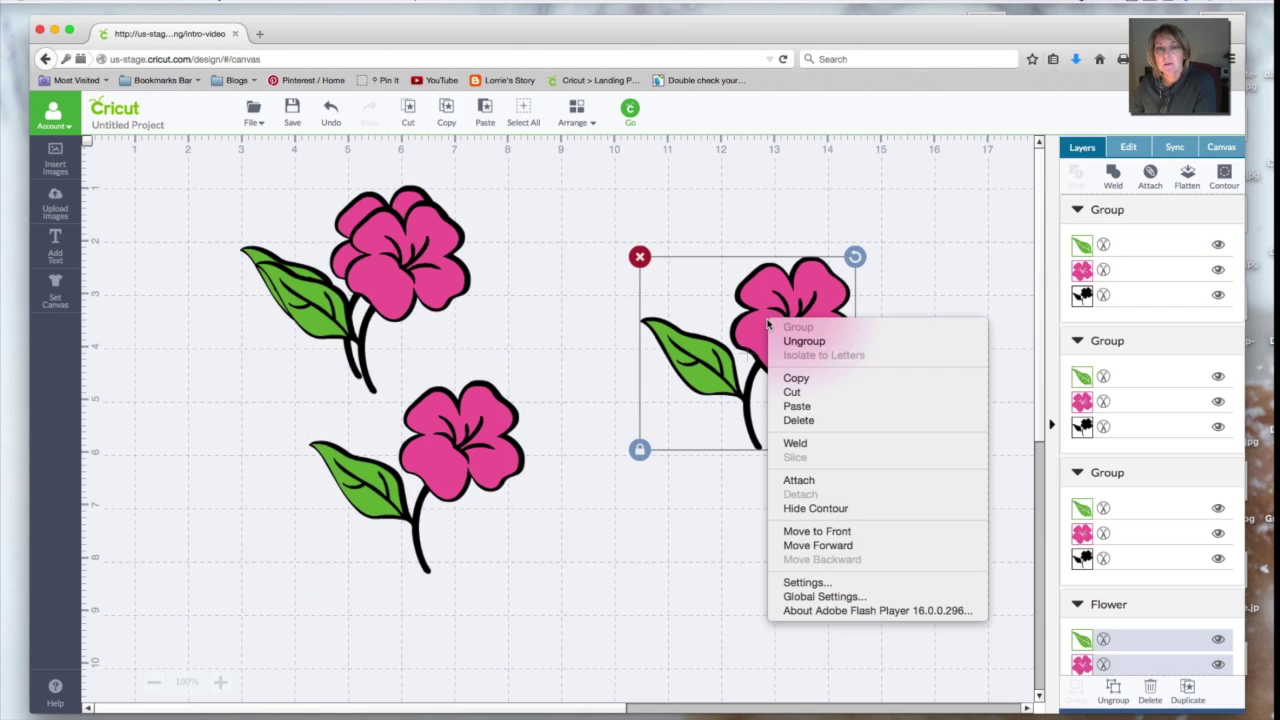
left_click(790, 340)
left_click_drag(788, 334, 780, 331)
Step: Paste a copy of the lower flower, shift it slightly right, and duplicate only the right flower's pink petals
left_click(547, 239)
right_click(547, 239)
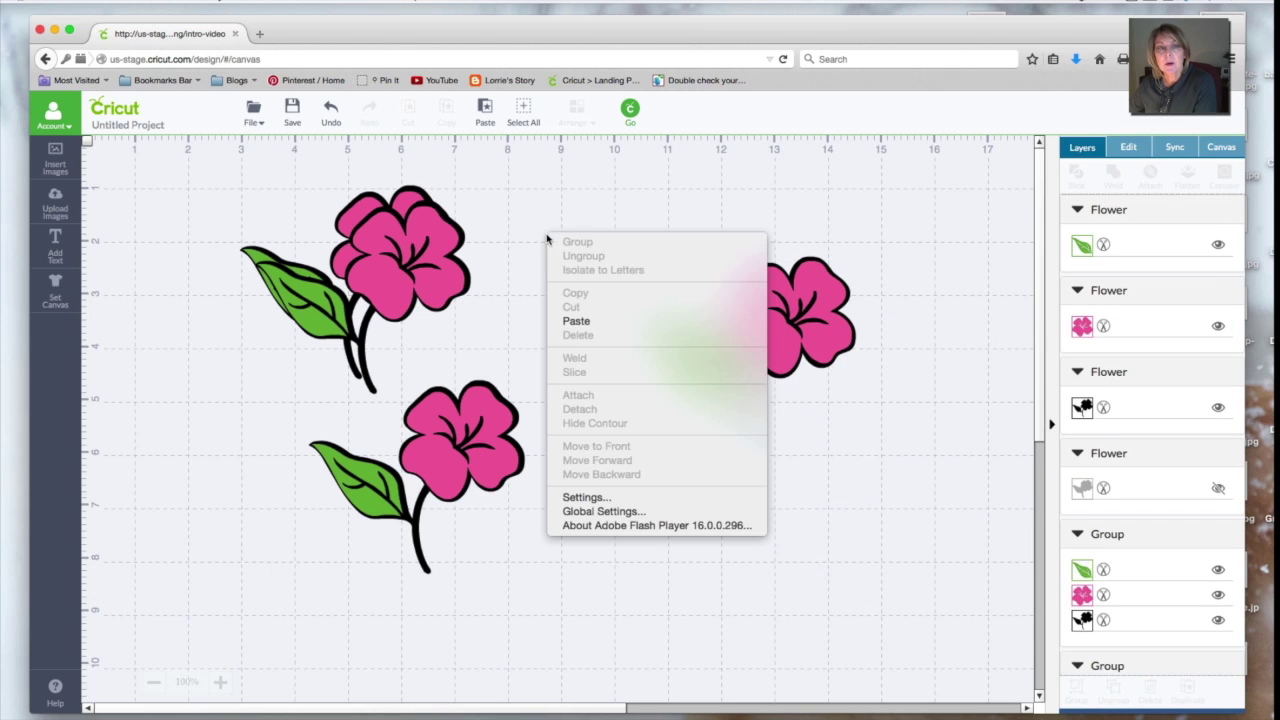
left_click(577, 321)
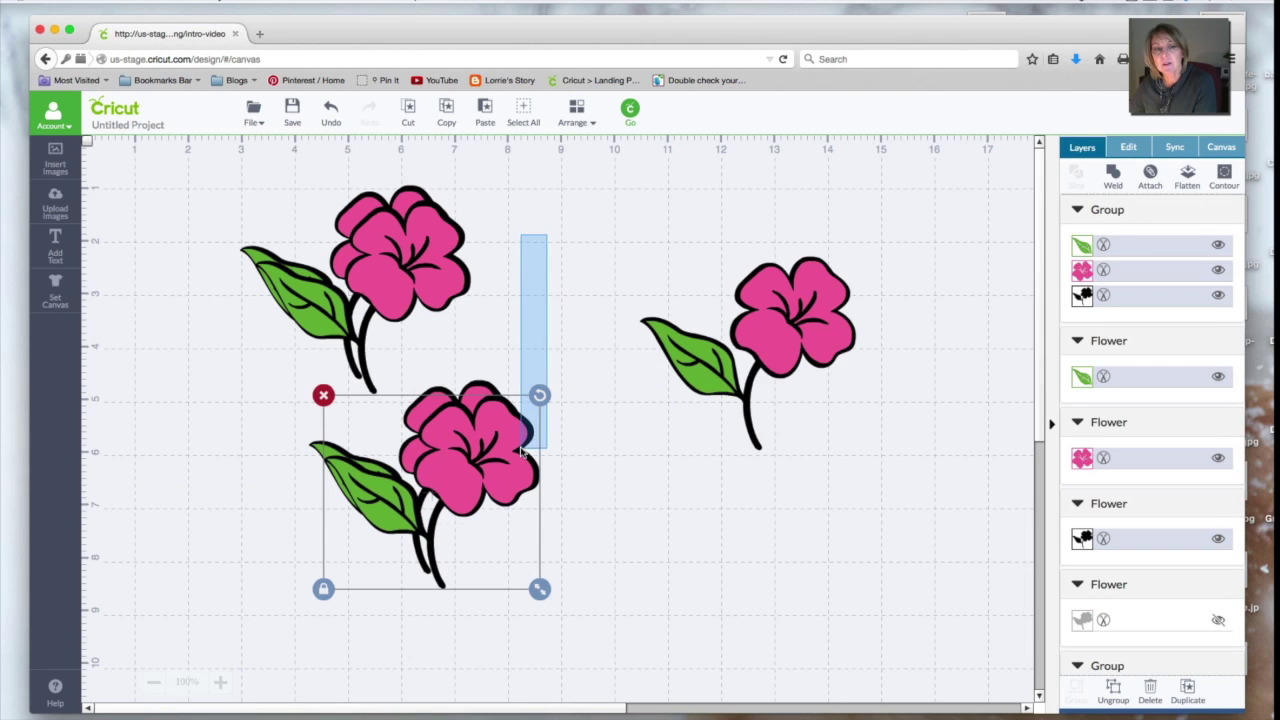
left_click_drag(523, 448, 539, 450)
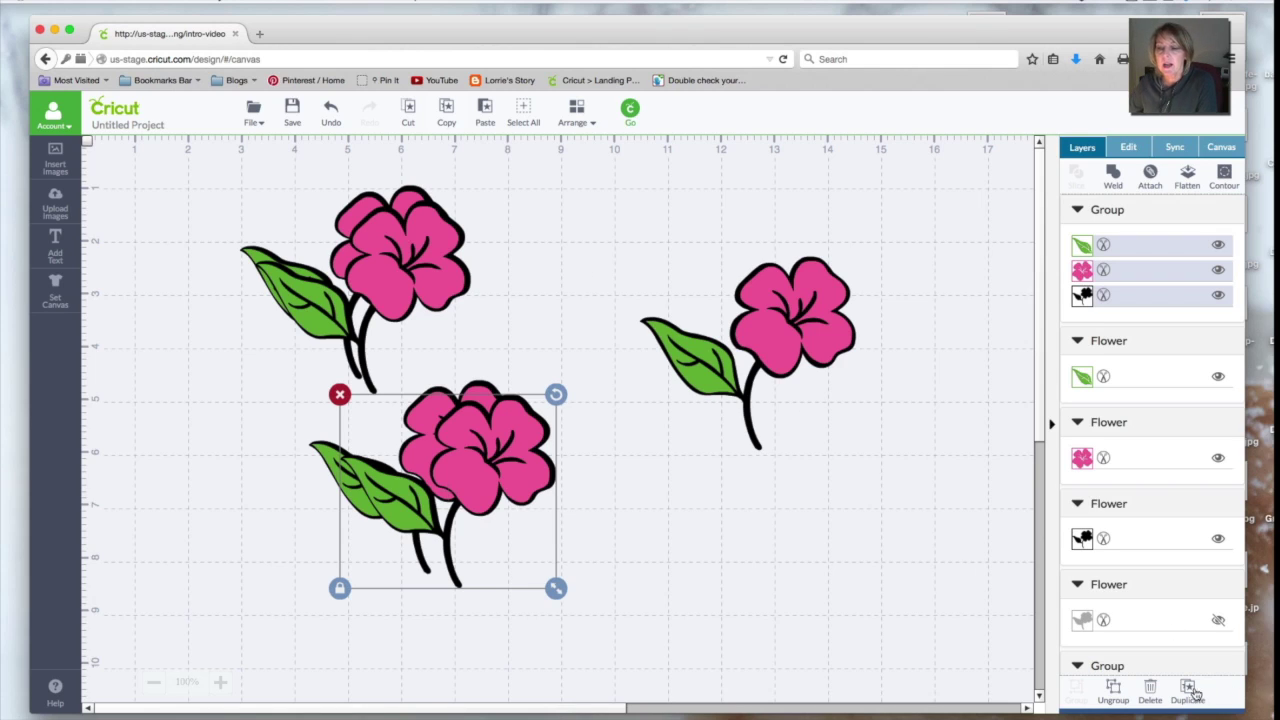
left_click(835, 360)
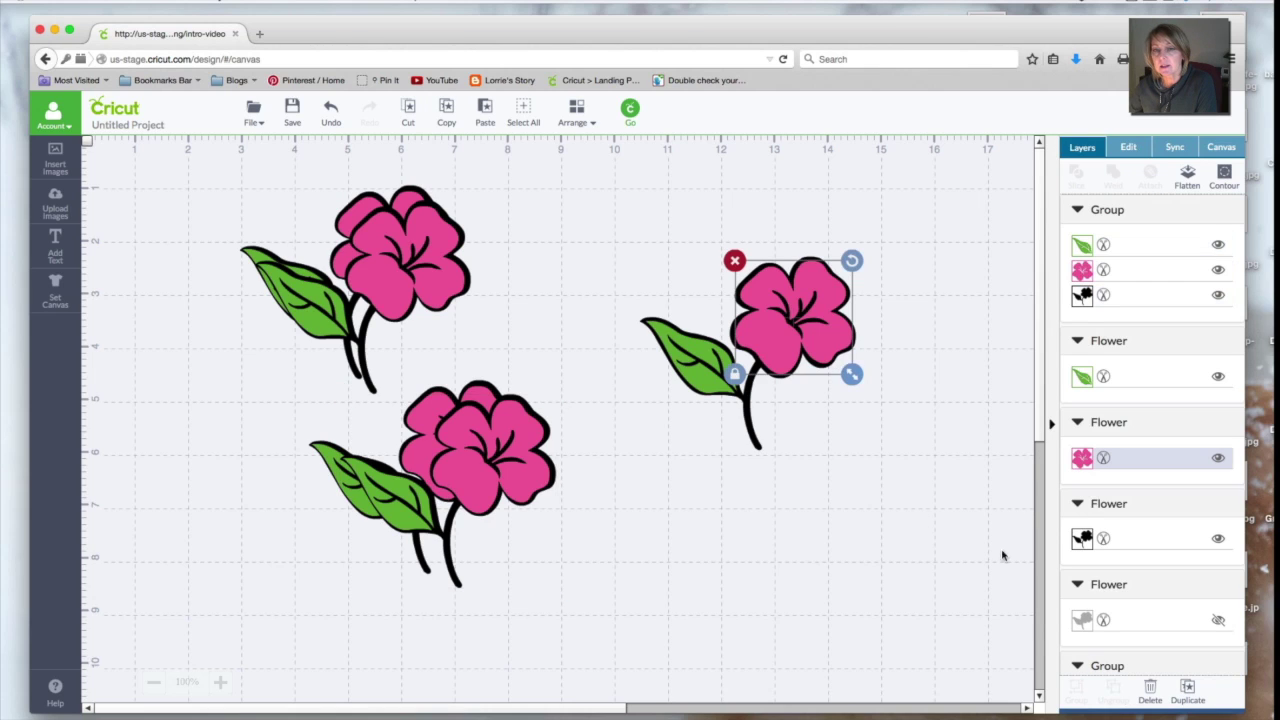
left_click(1188, 690)
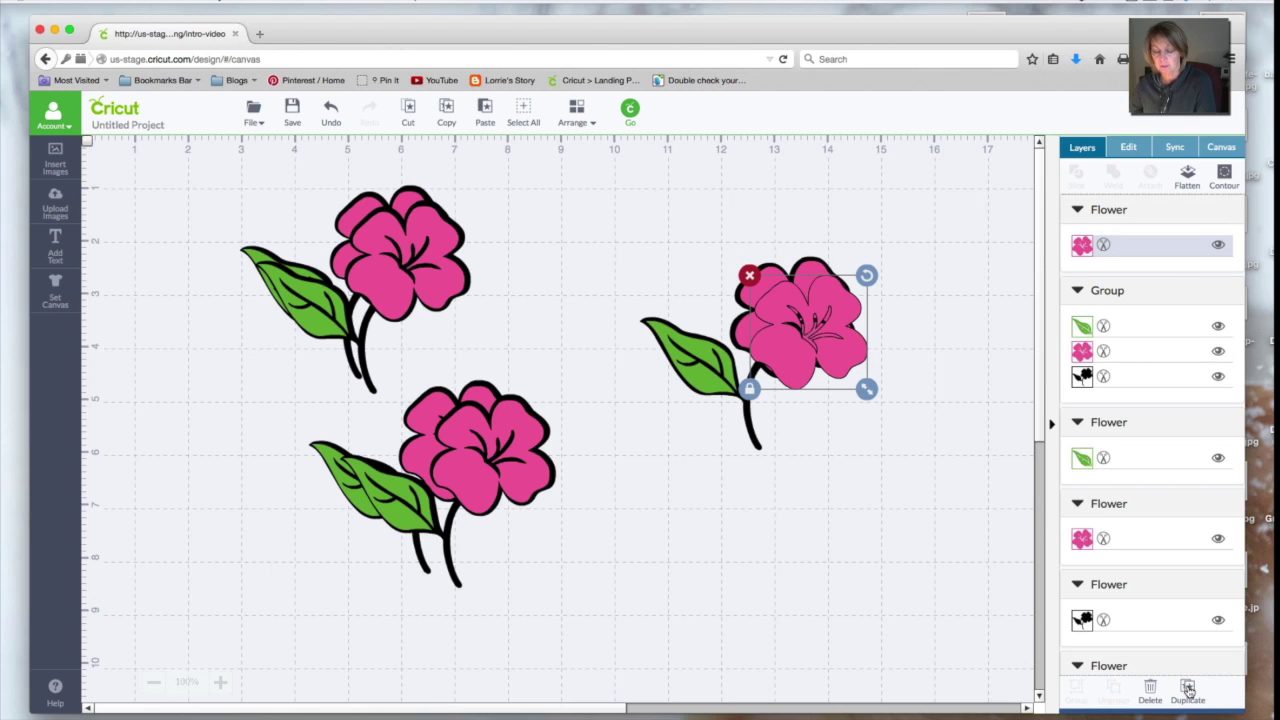
Step: Undo the petal duplicate, the pasted flower copy and the right flower's ungrouping
left_click(333, 110)
left_click(333, 110)
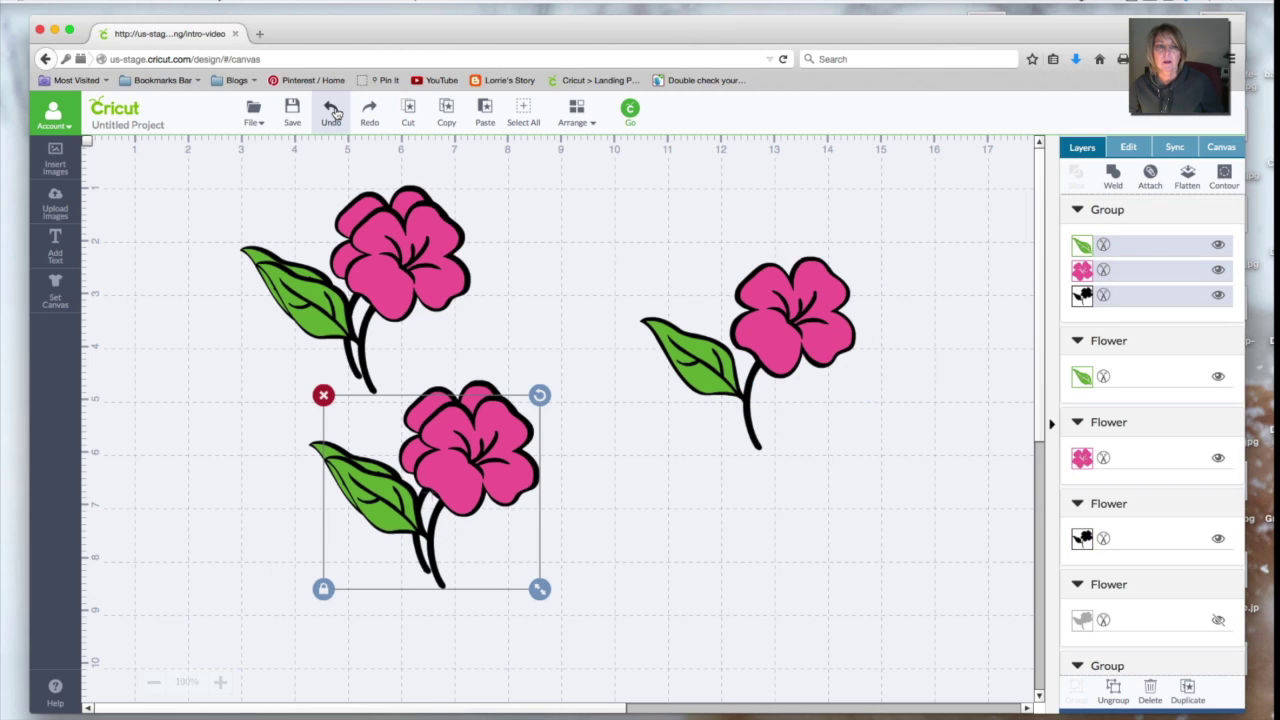
left_click(333, 110)
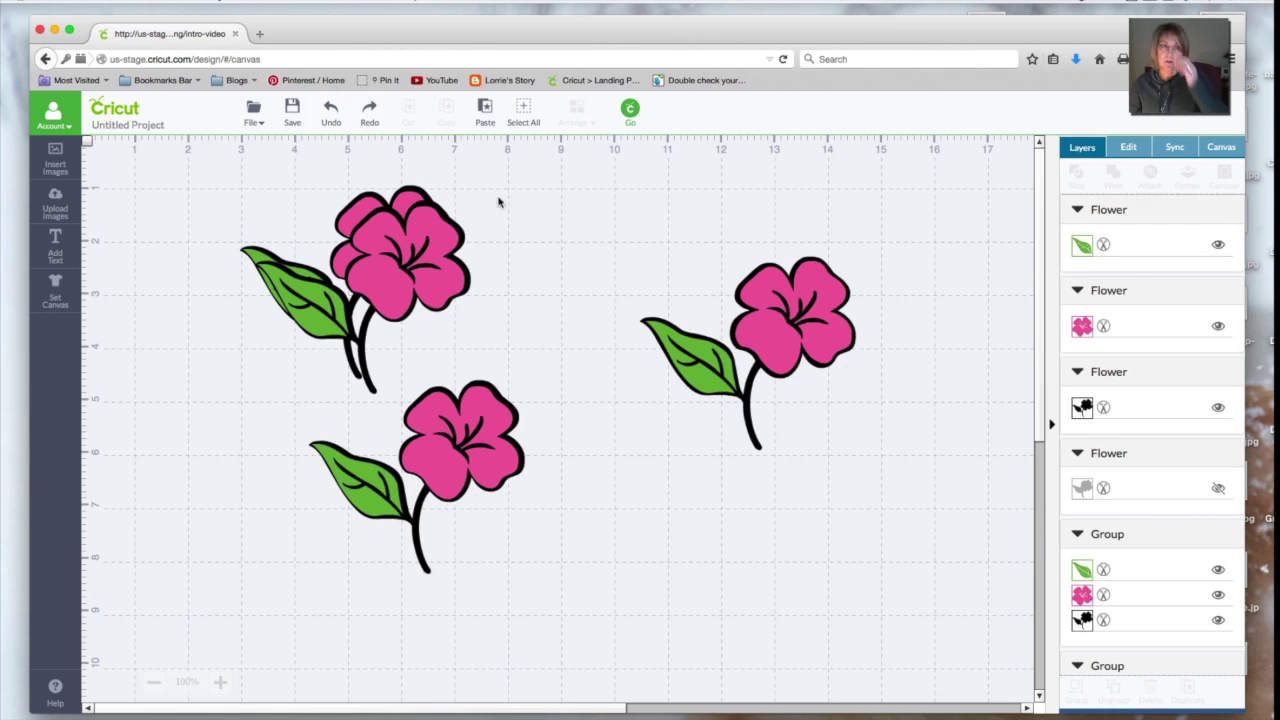
left_click(368, 118)
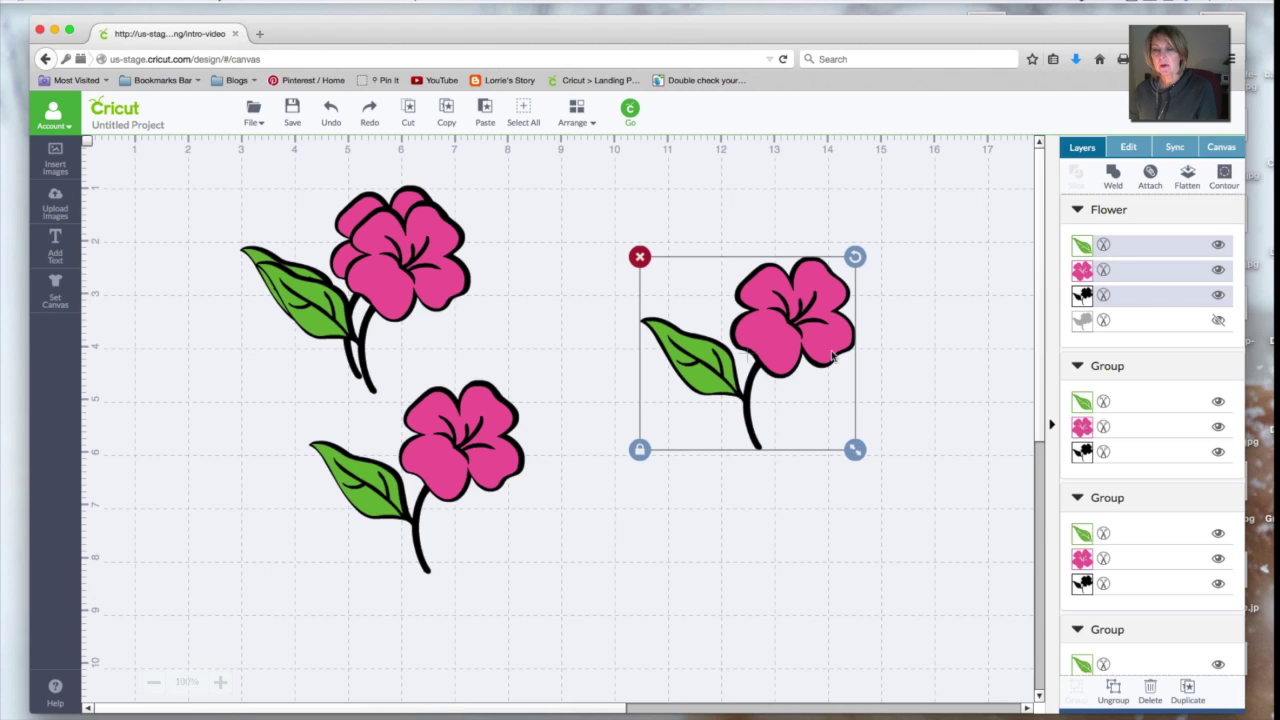
Step: Ungroup the right flower, set its pink petals and green leaf aside, and move its black layer up and to the left
left_click(1112, 690)
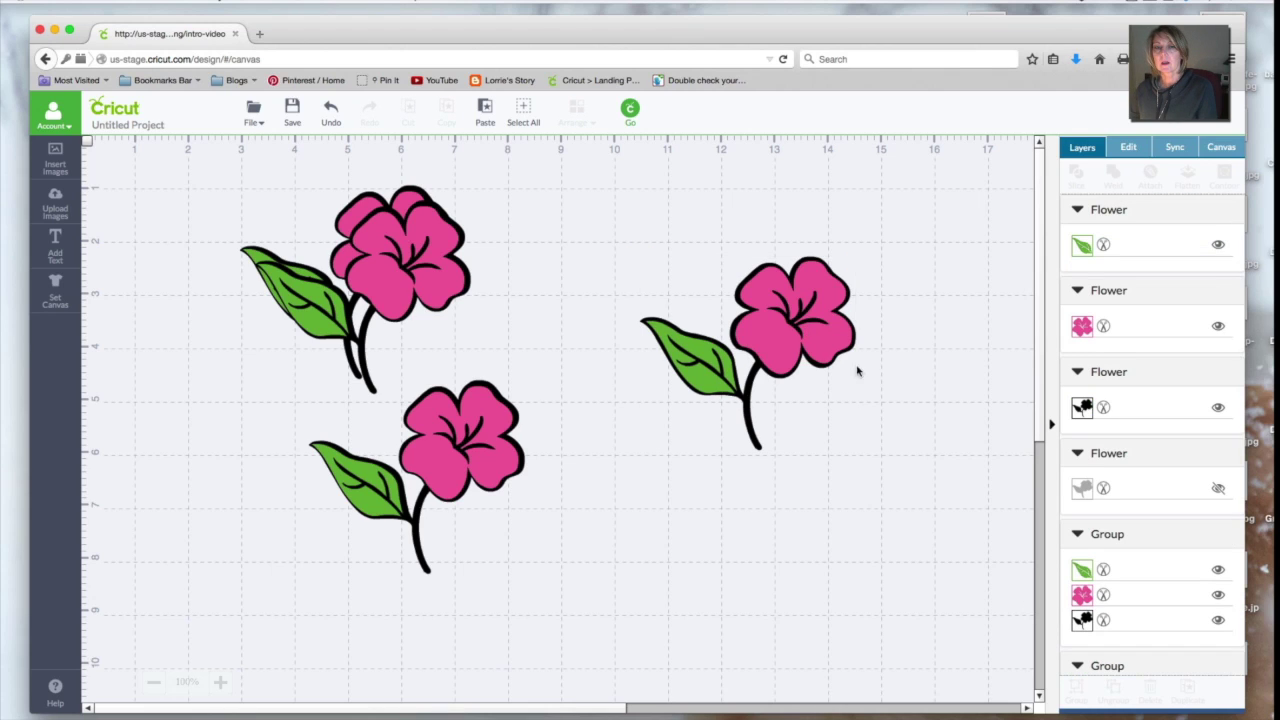
left_click_drag(836, 347, 960, 460)
left_click_drag(705, 368, 950, 438)
left_click_drag(785, 315, 720, 263)
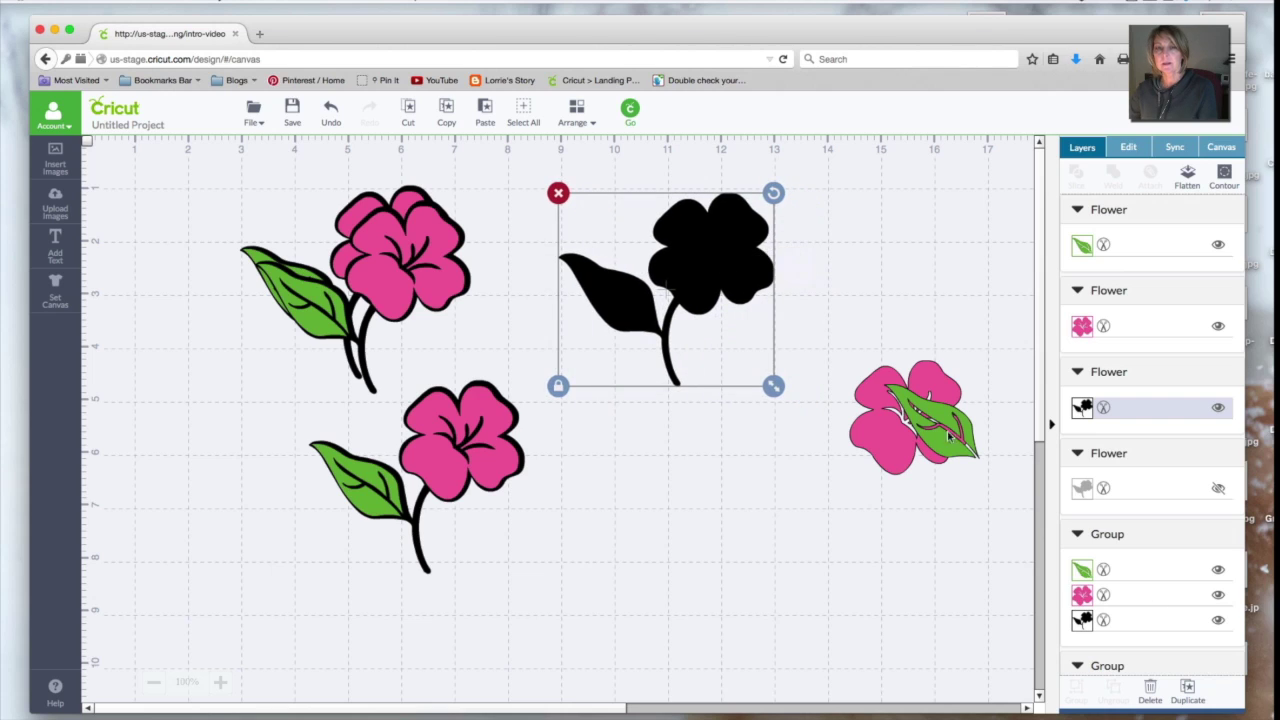
Step: Duplicate the black flower layer, offset the copy to the right so the two overlap, and move the loose leaf and petals farther down
left_click(1187, 693)
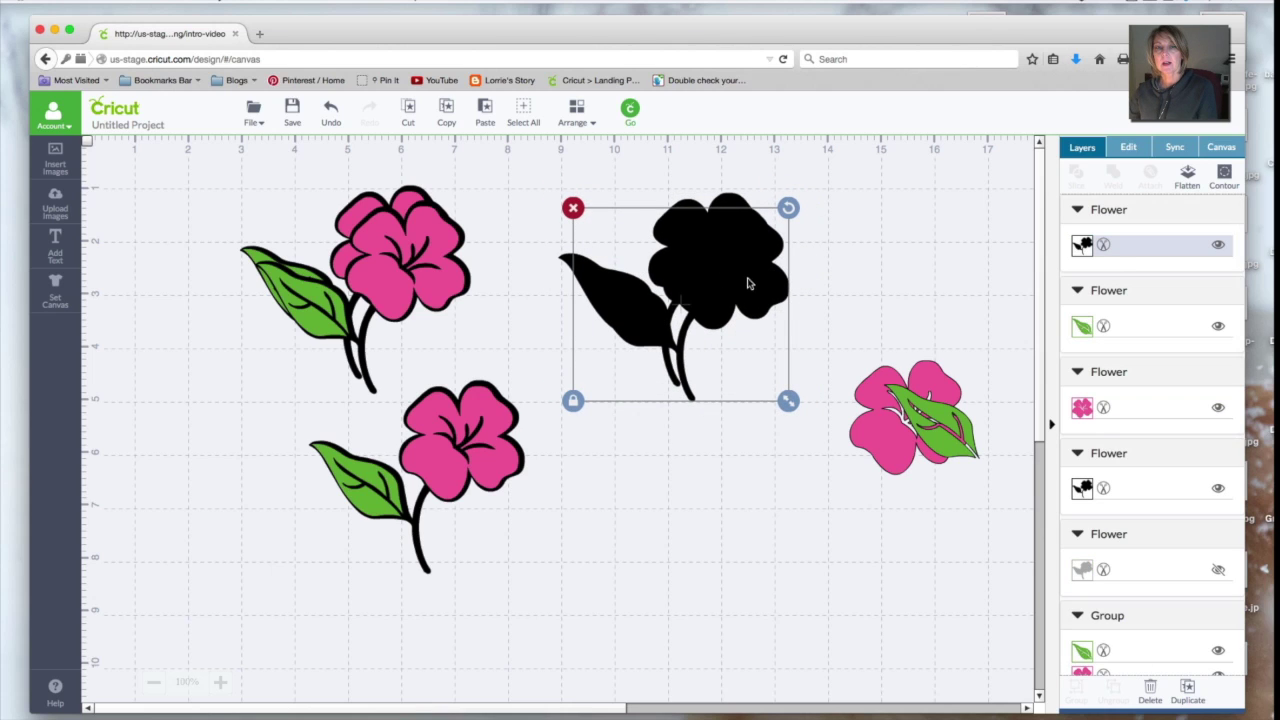
left_click_drag(752, 282, 879, 289)
left_click_drag(942, 393, 910, 553)
left_click_drag(924, 421, 907, 634)
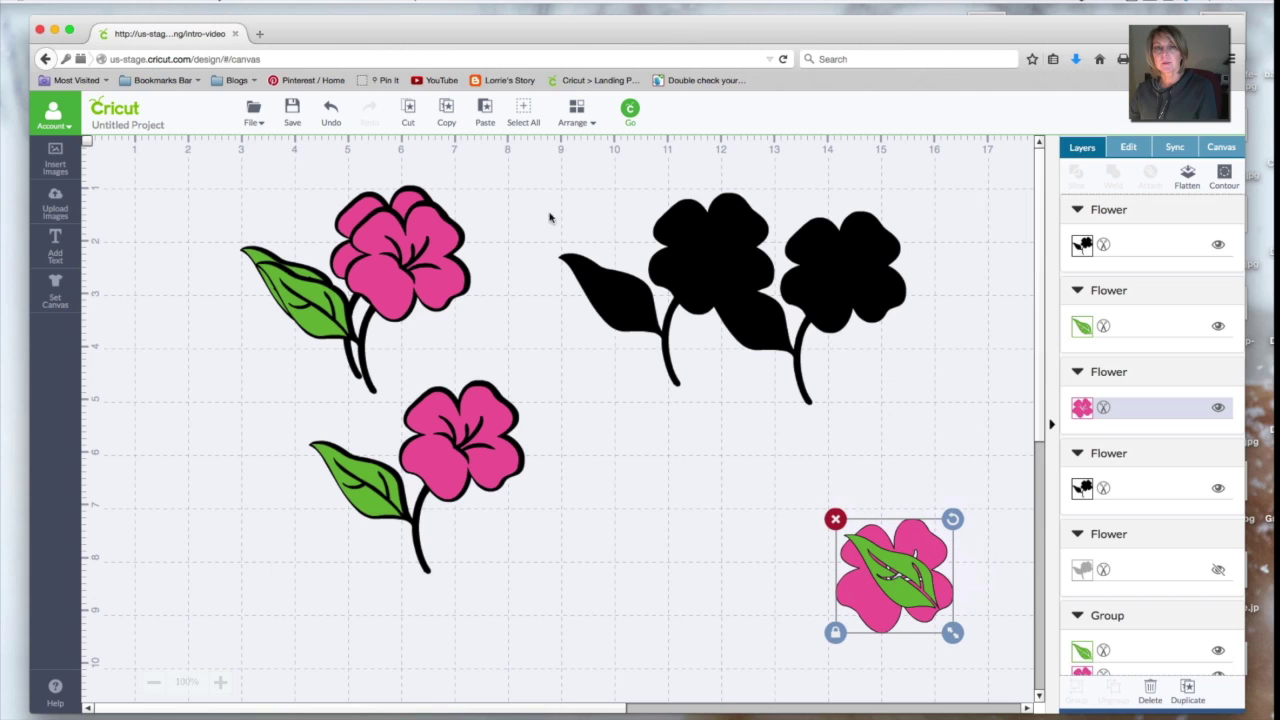
Step: Weld the two overlapping black flower shapes into one and shift the welded shape slightly down and to the left
left_click_drag(525, 175, 962, 424)
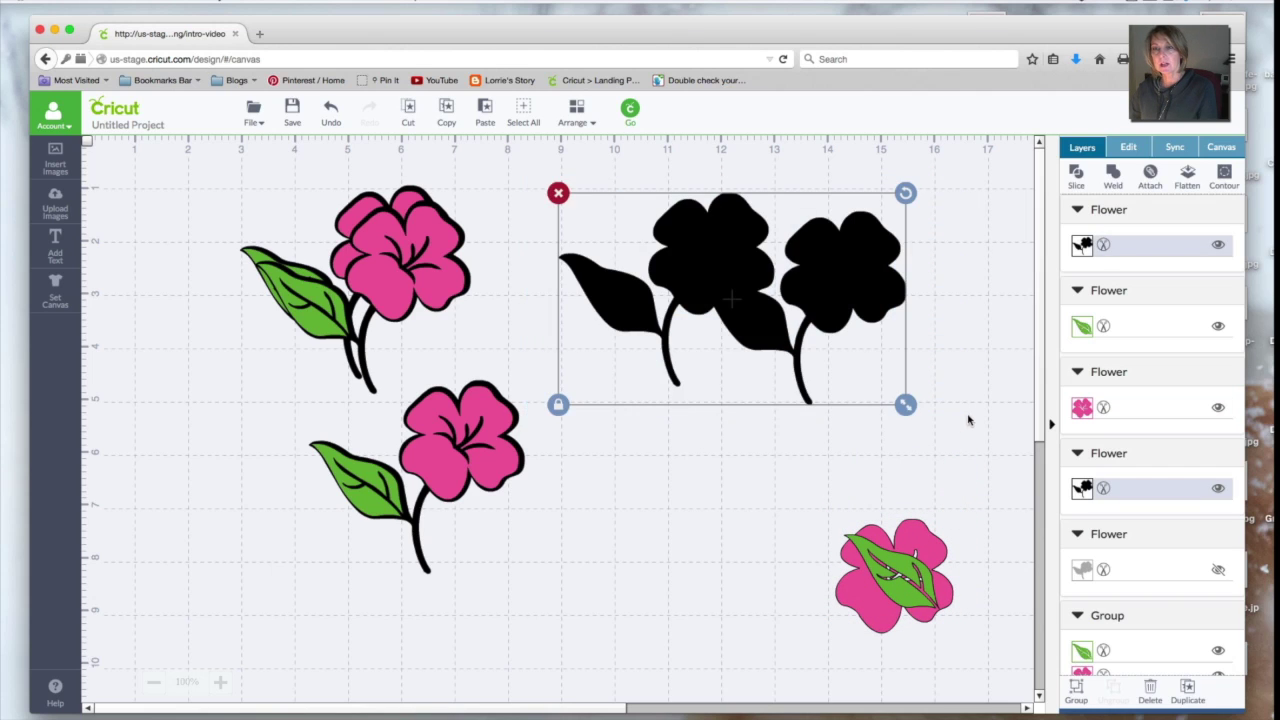
left_click(1113, 176)
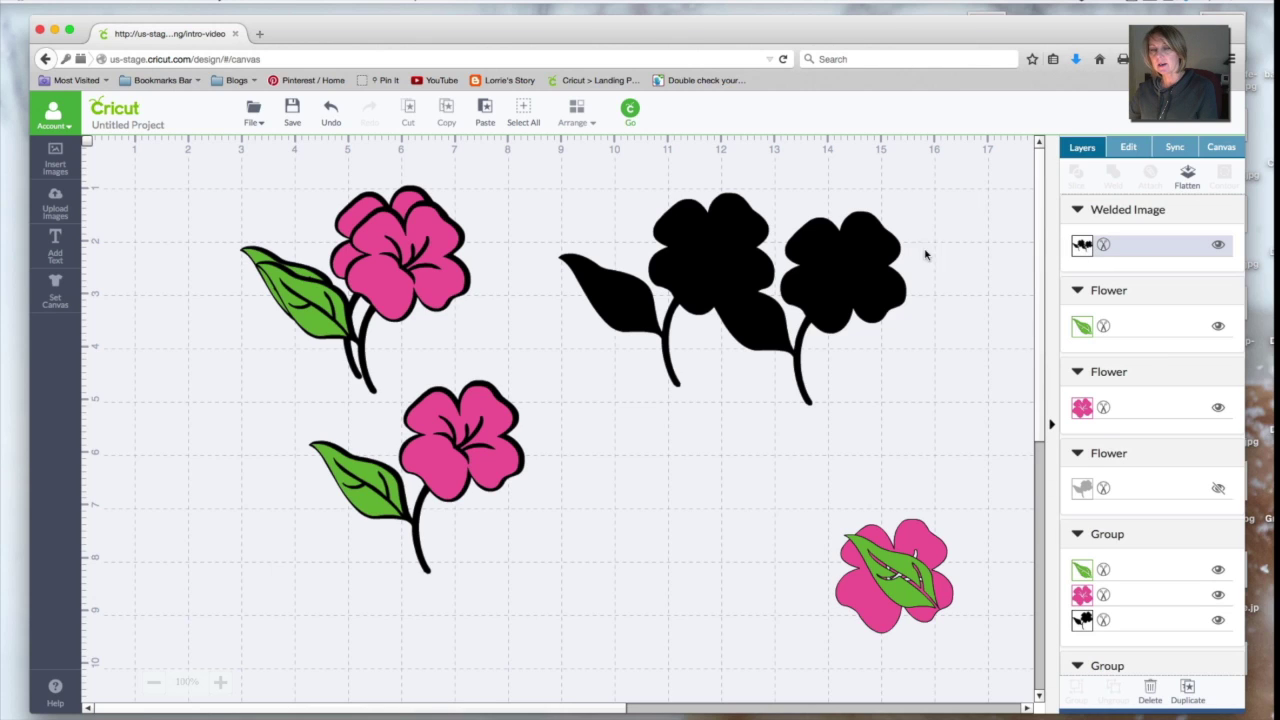
mouse_move(863, 300)
left_mouse_down()
mouse_move(909, 286)
mouse_move(851, 322)
left_mouse_up()
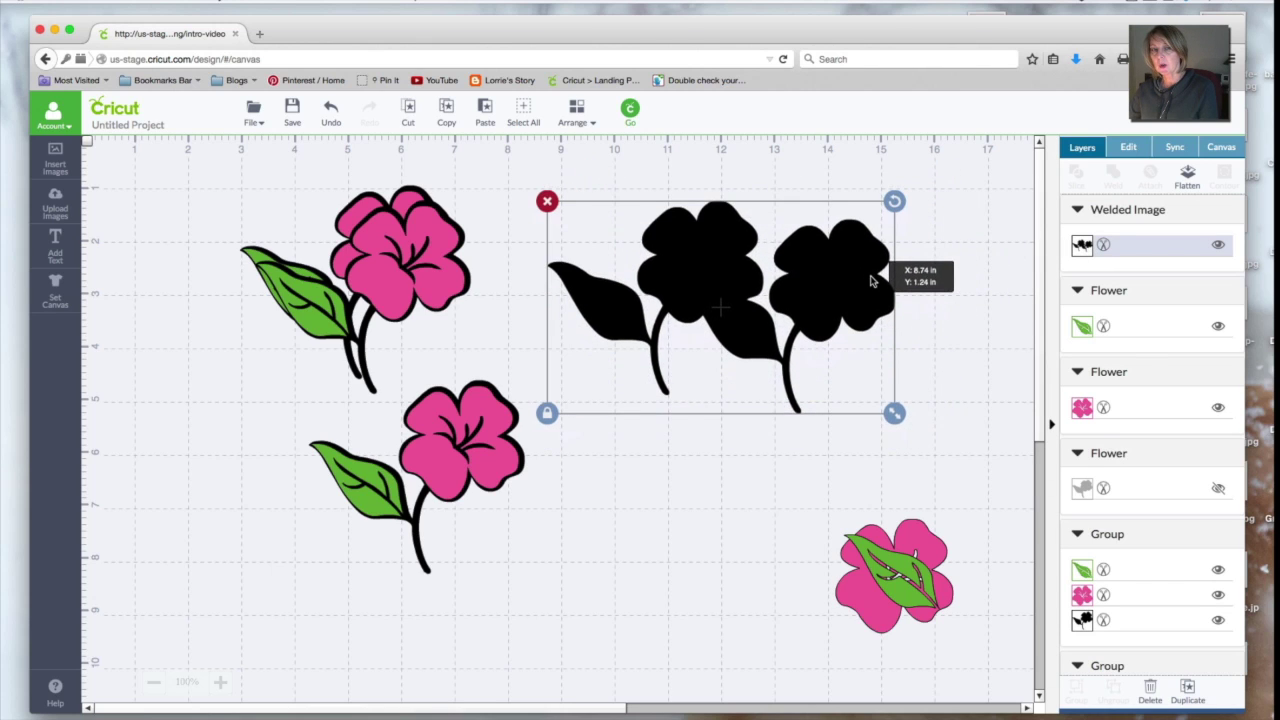
left_click(933, 335)
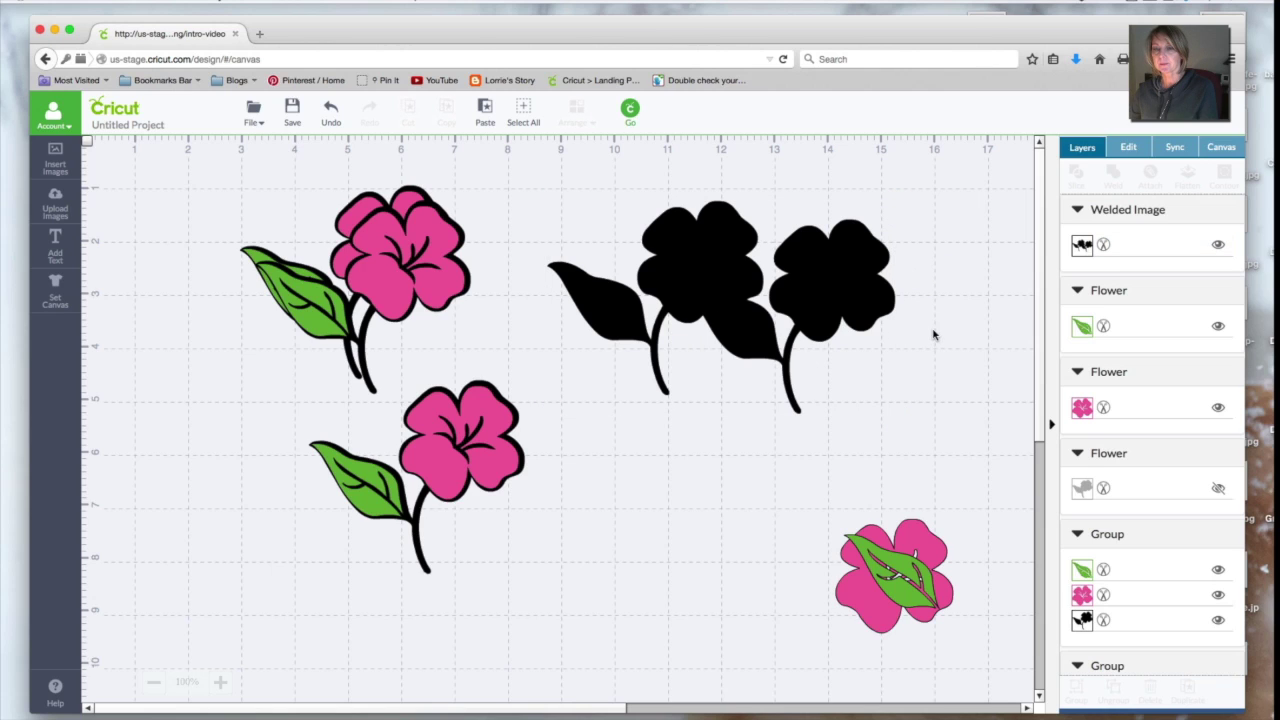
Step: Move the green leaf forward in the stacking order and fit it over the left leaf of the welded black shape
left_click_drag(912, 585, 637, 406)
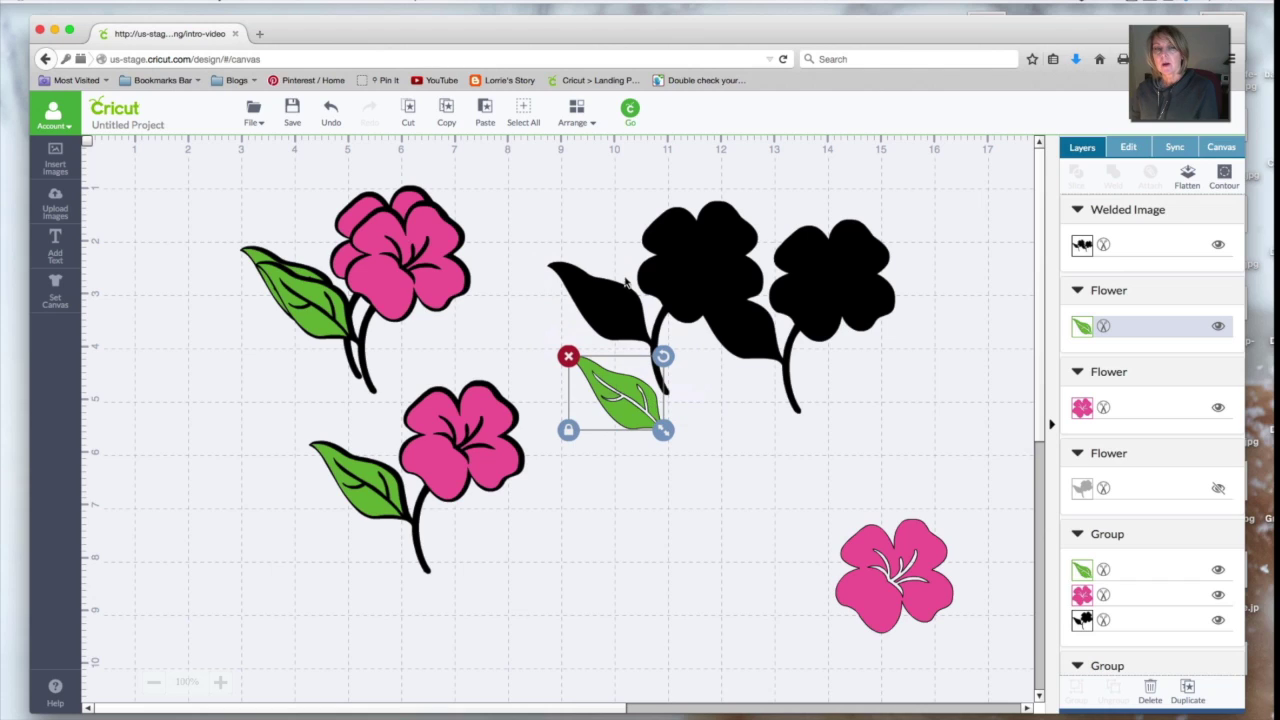
left_click(625, 409)
left_click(645, 451)
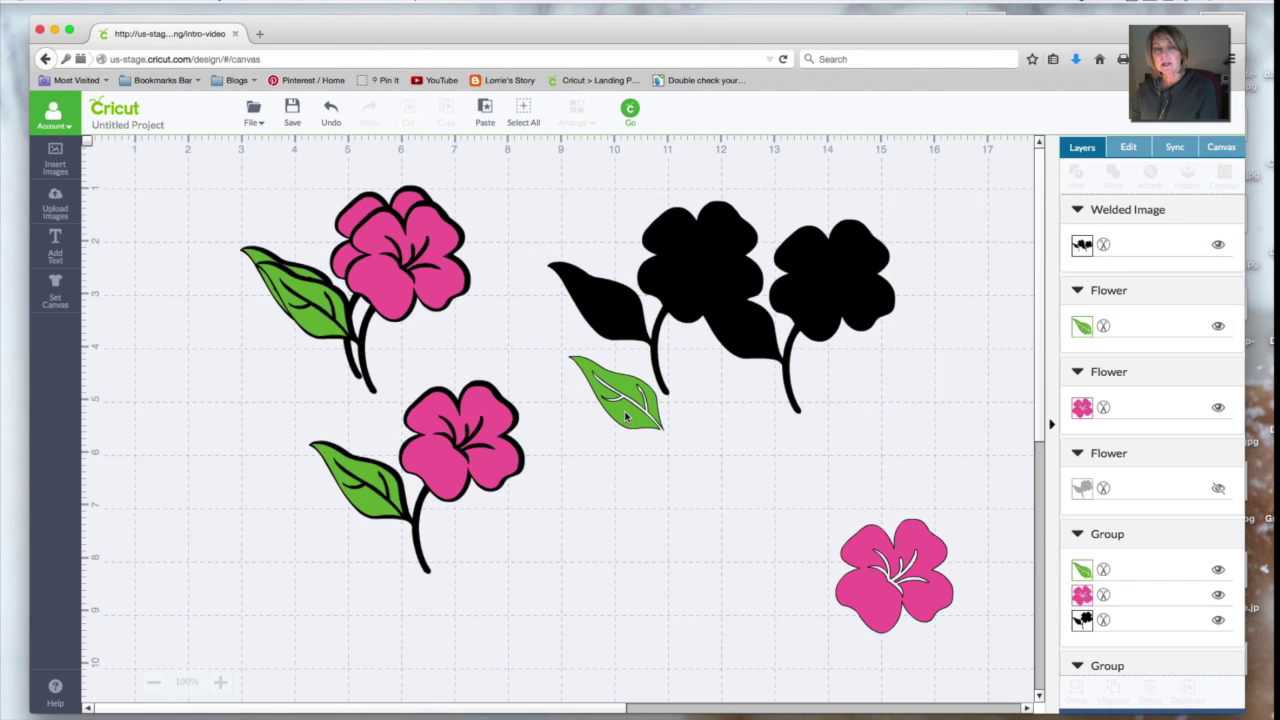
left_click(625, 418)
left_click(639, 452)
left_click(631, 428)
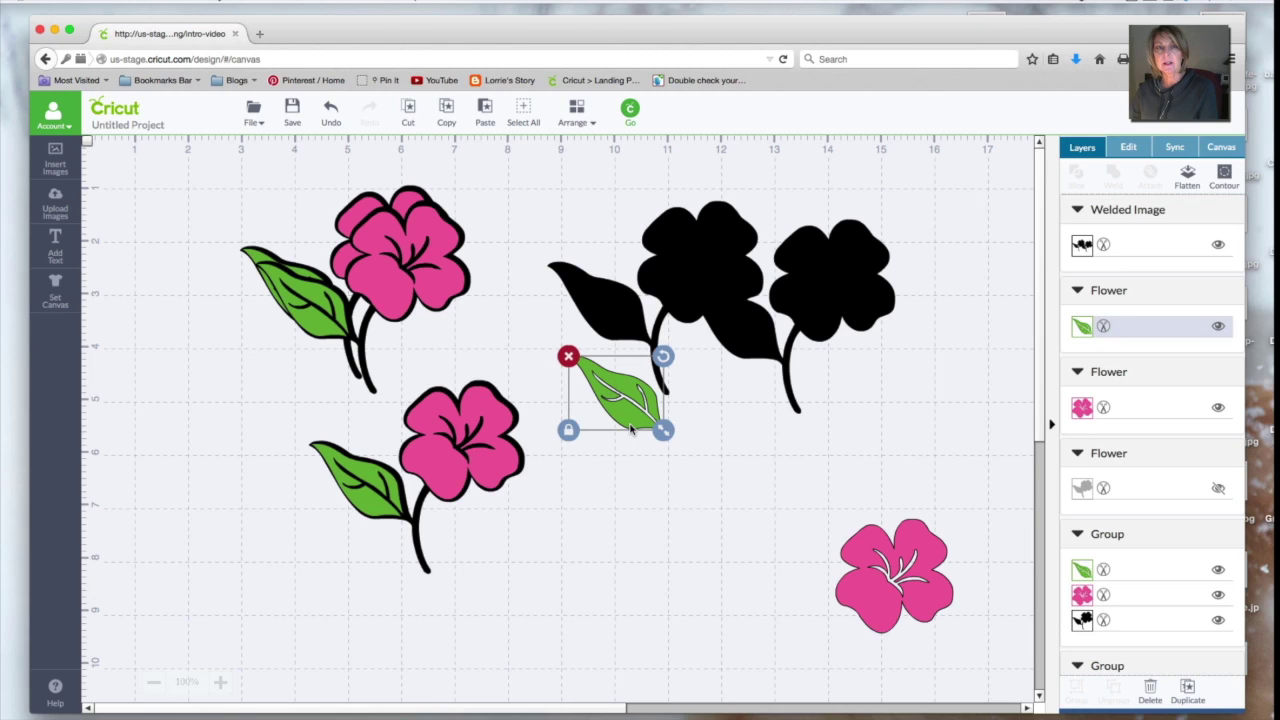
left_click(577, 112)
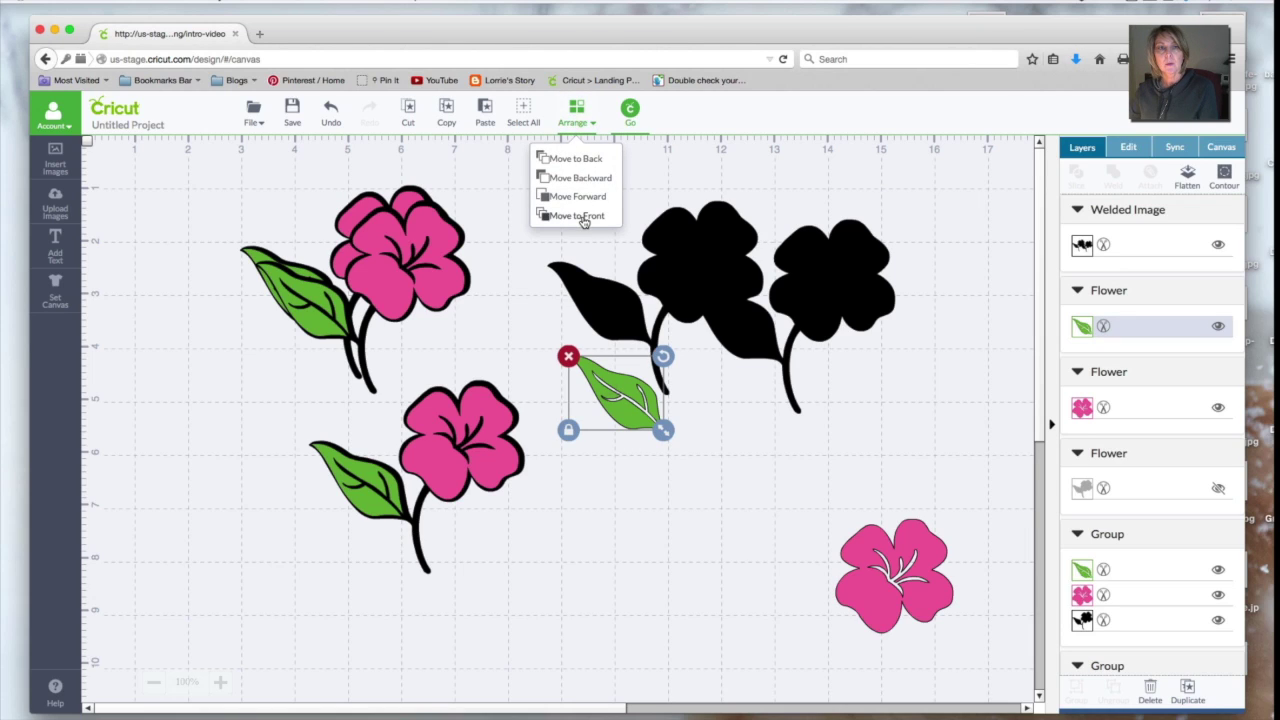
left_click(583, 200)
left_click_drag(641, 425, 620, 320)
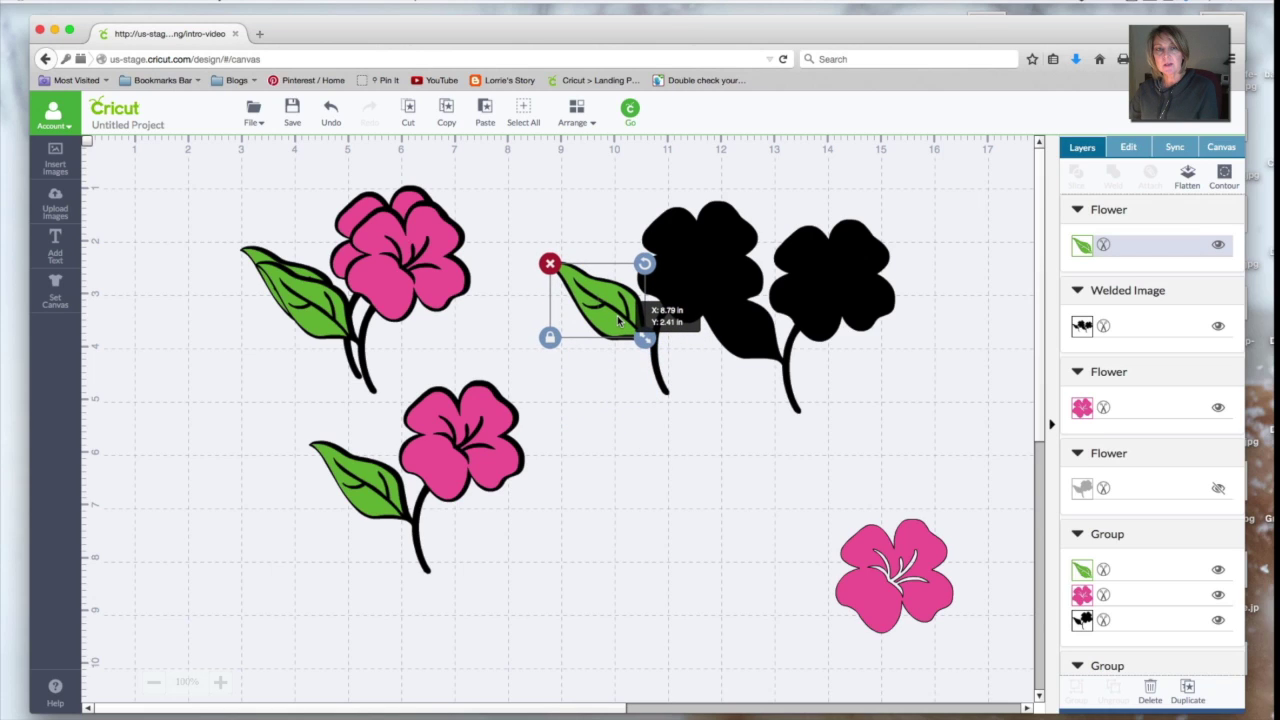
Step: Slice the green leaf out of the welded black shape and pull the cut-out leaf and the remaining shape apart
left_click_drag(492, 167, 934, 427)
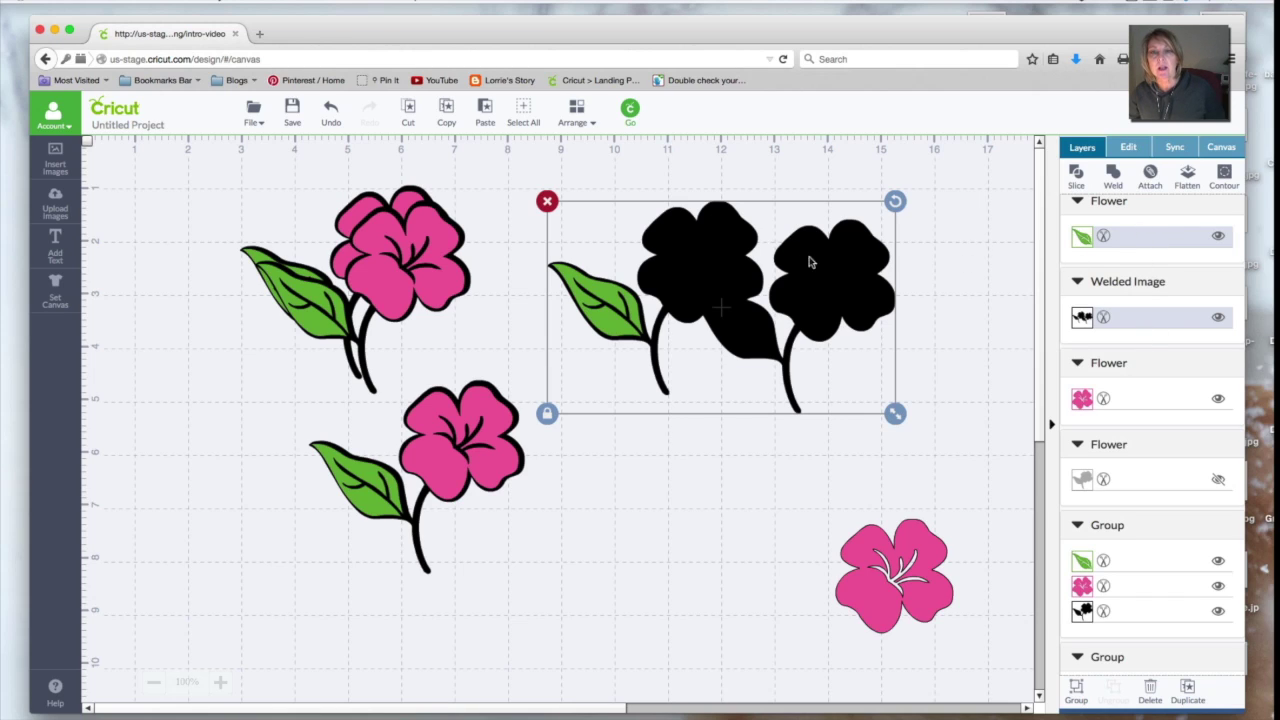
left_click(1076, 176)
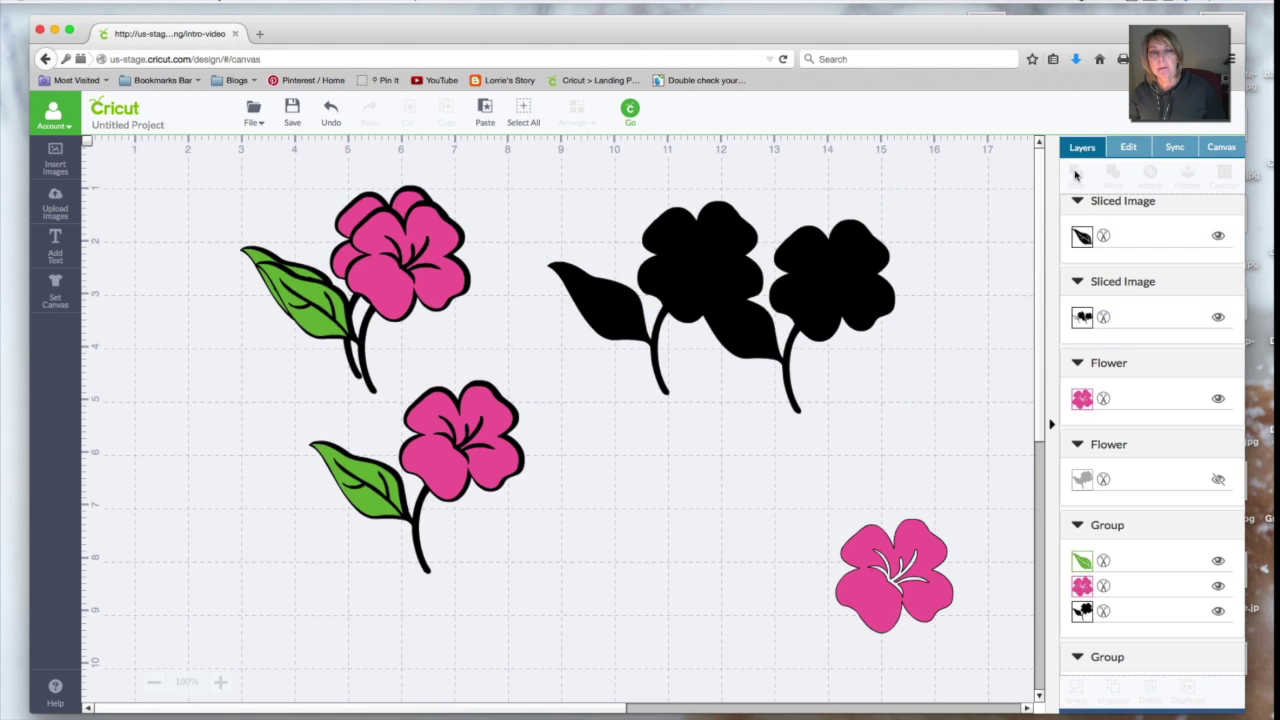
left_click_drag(608, 329, 610, 472)
left_click_drag(699, 265, 745, 259)
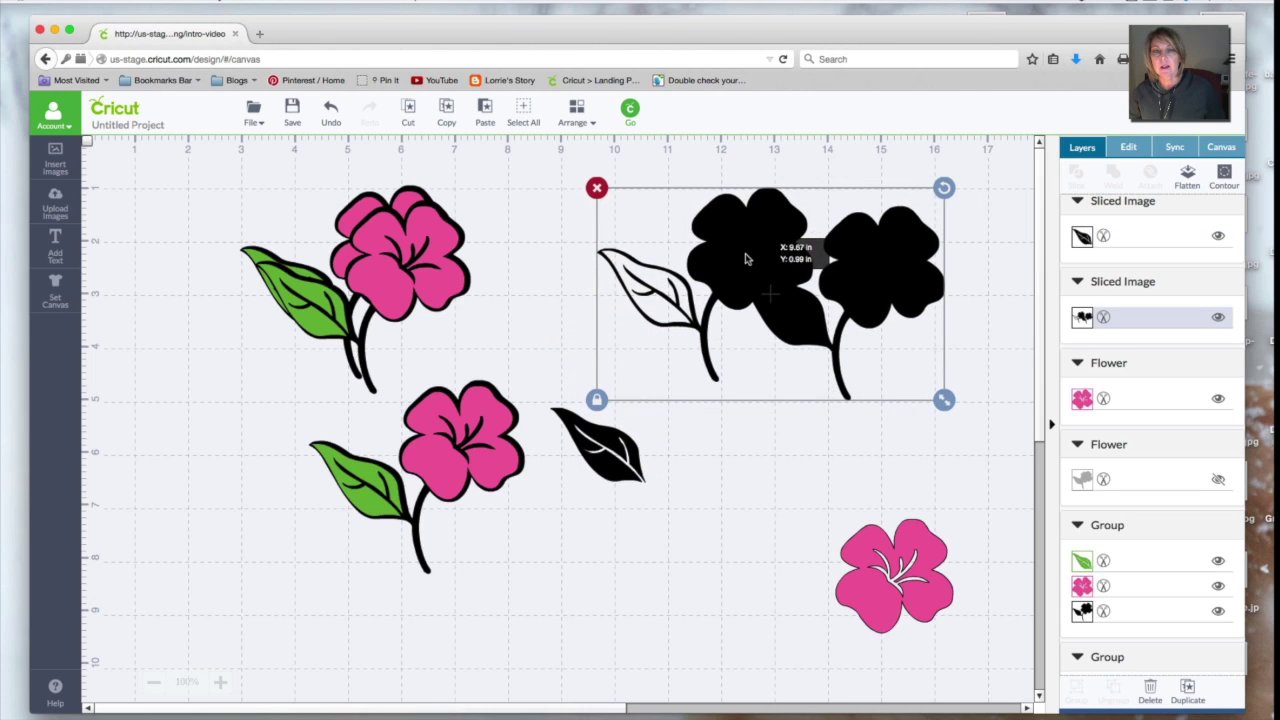
left_click(575, 600)
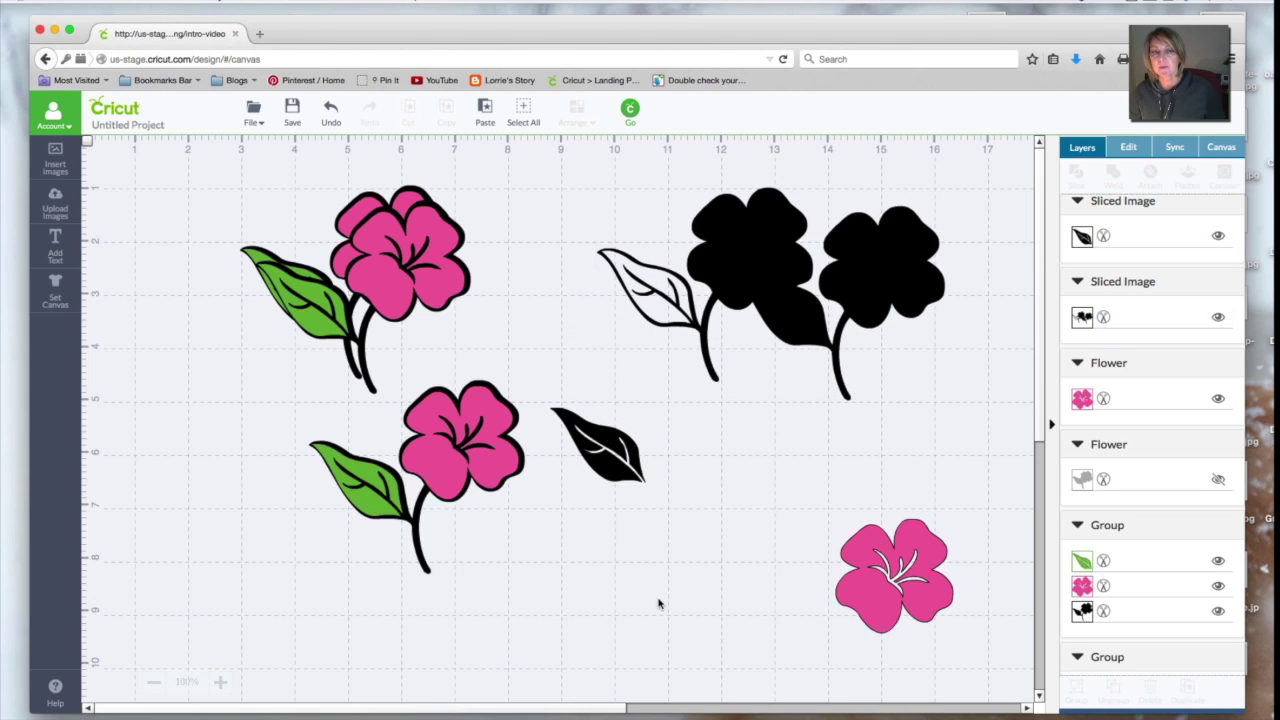
Step: Bring the loose pink petals to the front and fit them over the left blossom of the black sliced shape
left_click_drag(846, 618, 761, 403)
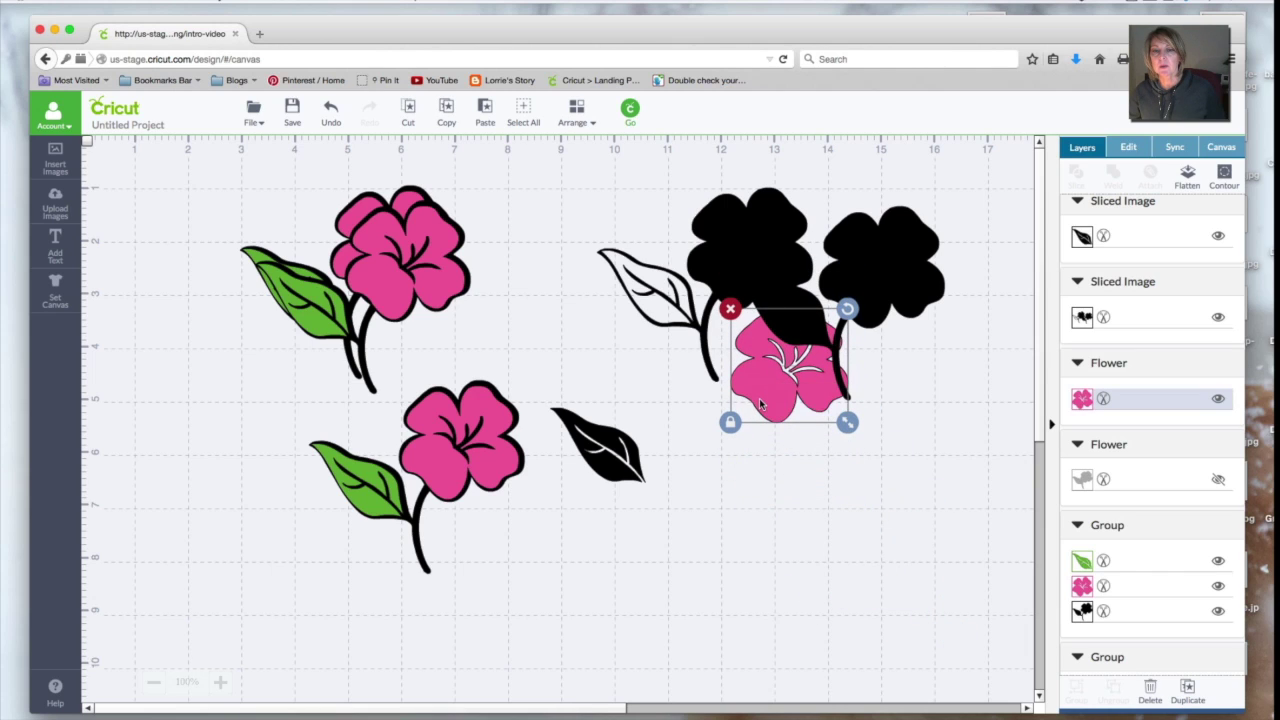
left_click(576, 112)
left_click(580, 216)
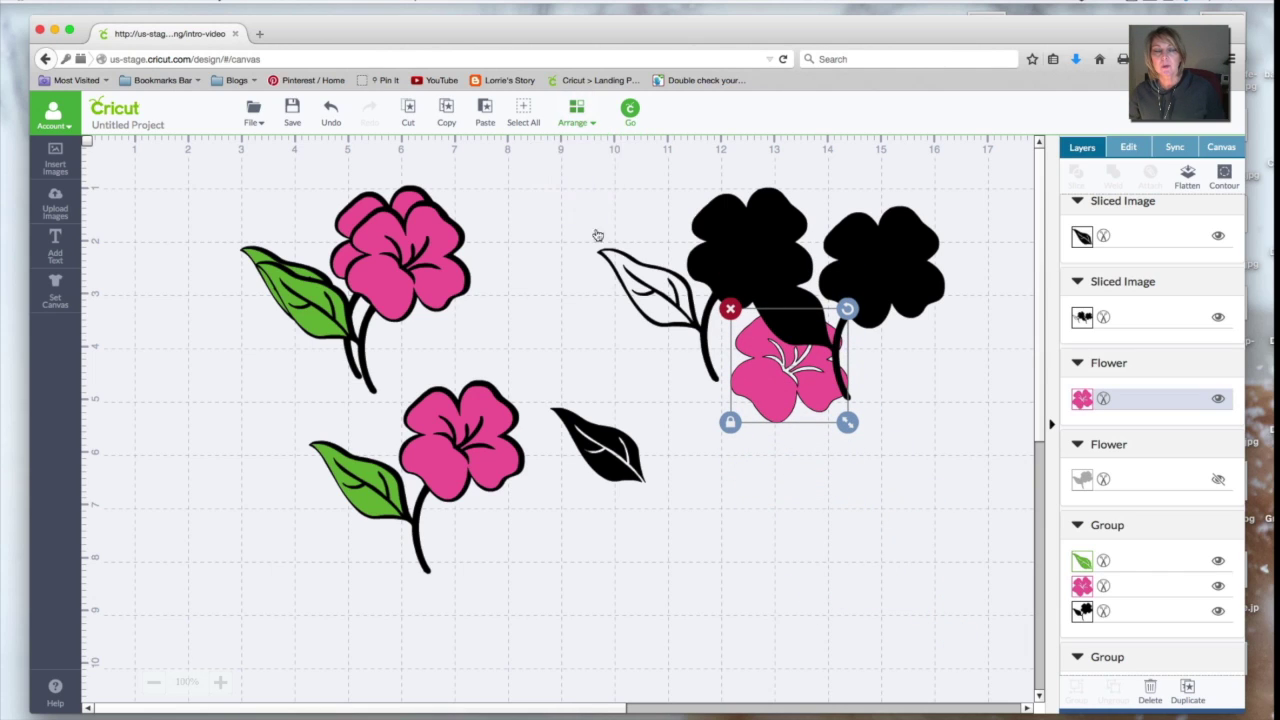
left_click_drag(787, 408, 745, 282)
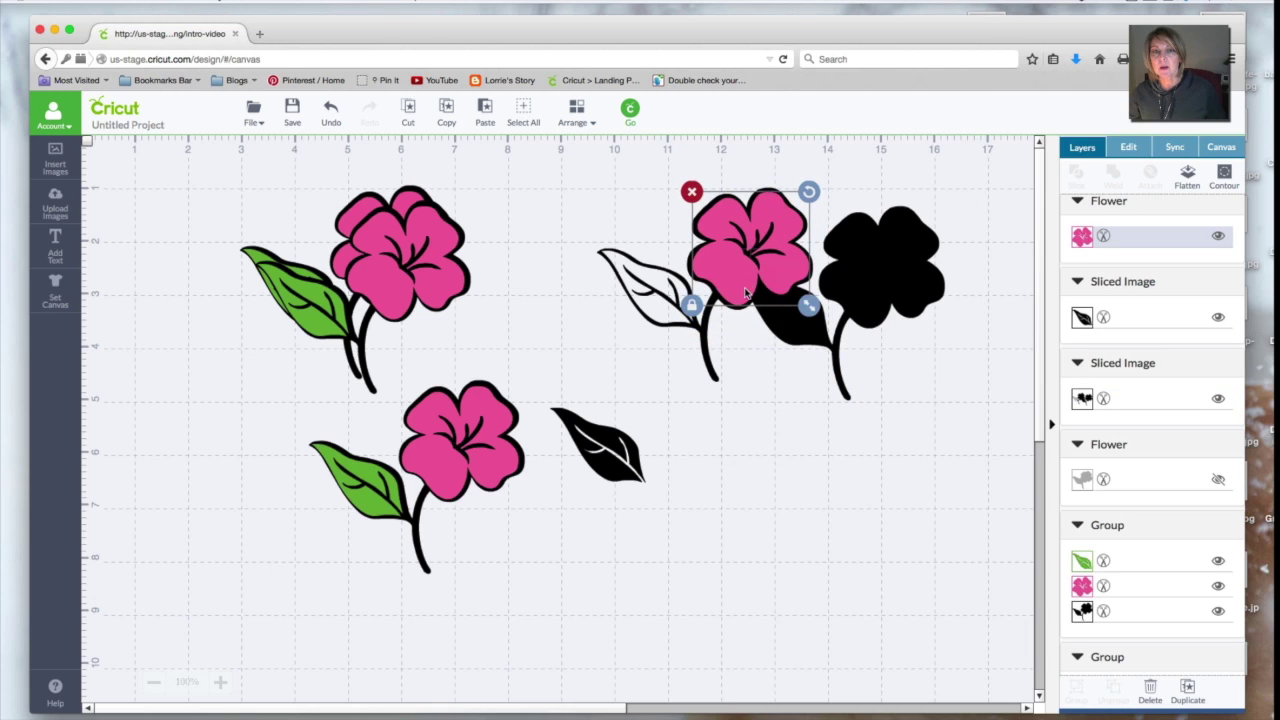
left_click(793, 532)
Step: Slice the pink petals out of the black shape and pull the cut-out petals and the remaining outline apart
left_click_drag(540, 158, 966, 416)
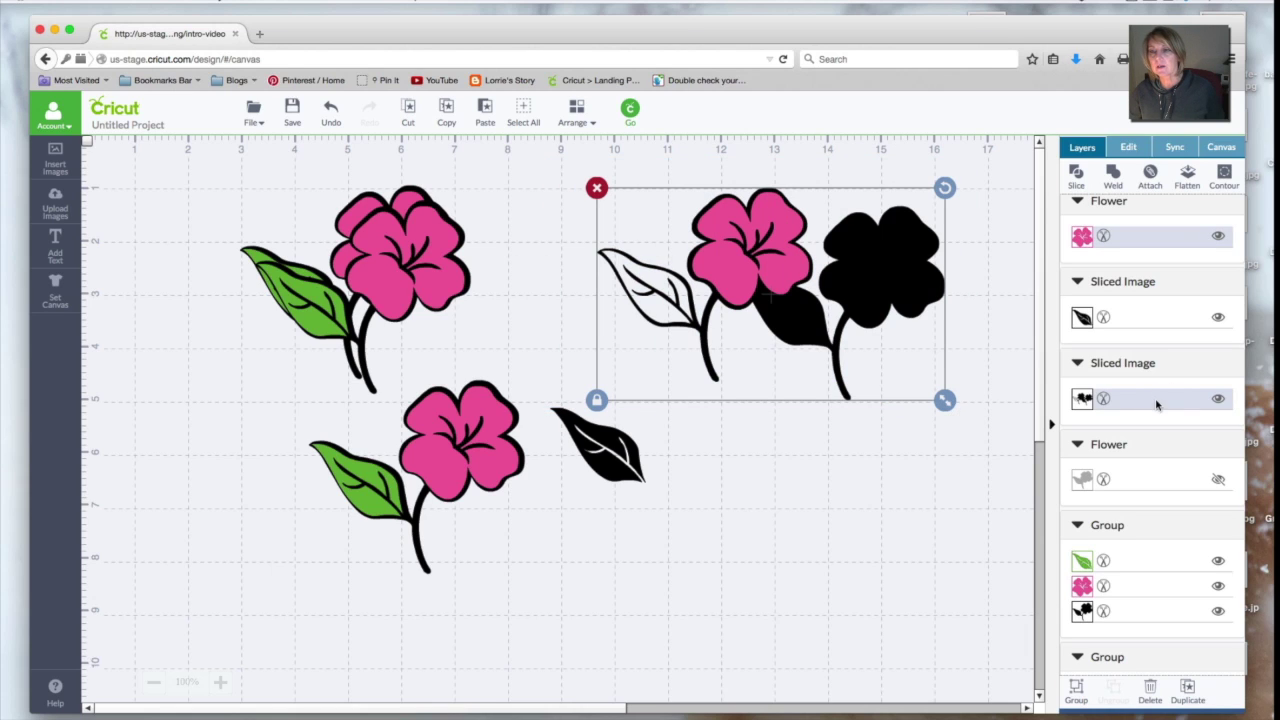
left_click(1076, 176)
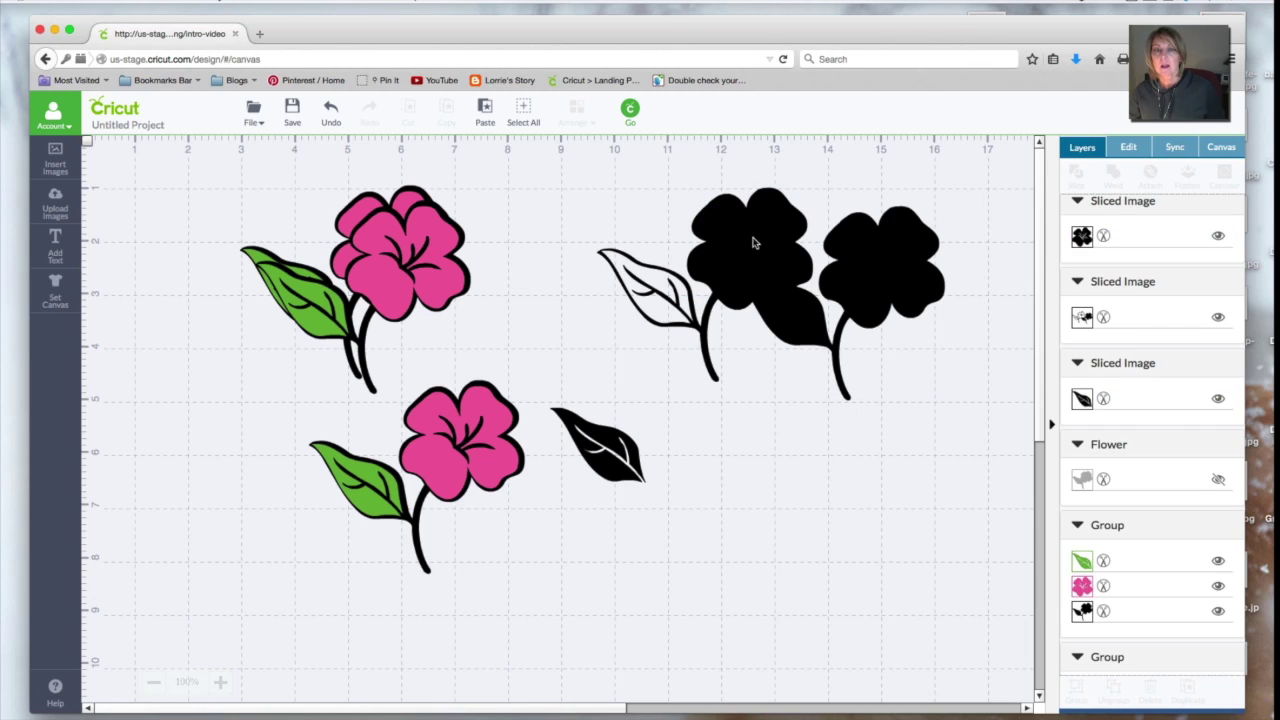
left_click_drag(755, 270, 731, 507)
mouse_move(748, 278)
left_mouse_down()
mouse_move(768, 268)
mouse_move(735, 283)
left_mouse_up()
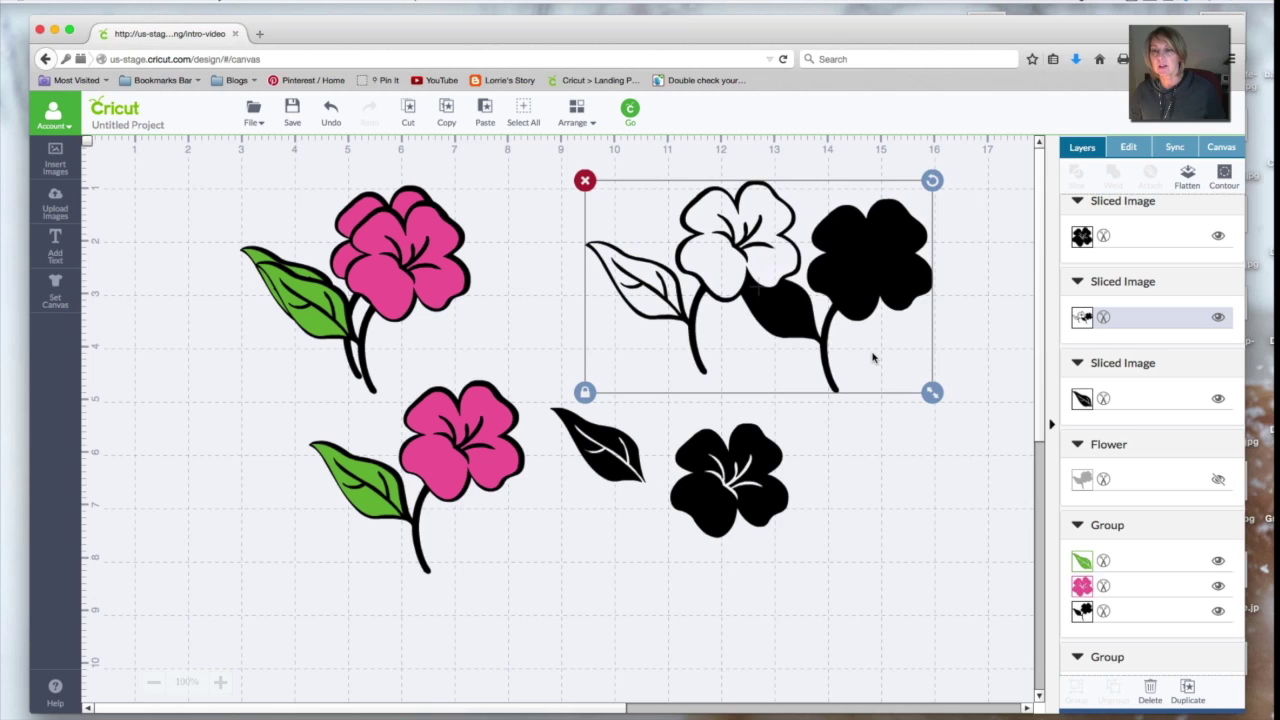
left_click(968, 343)
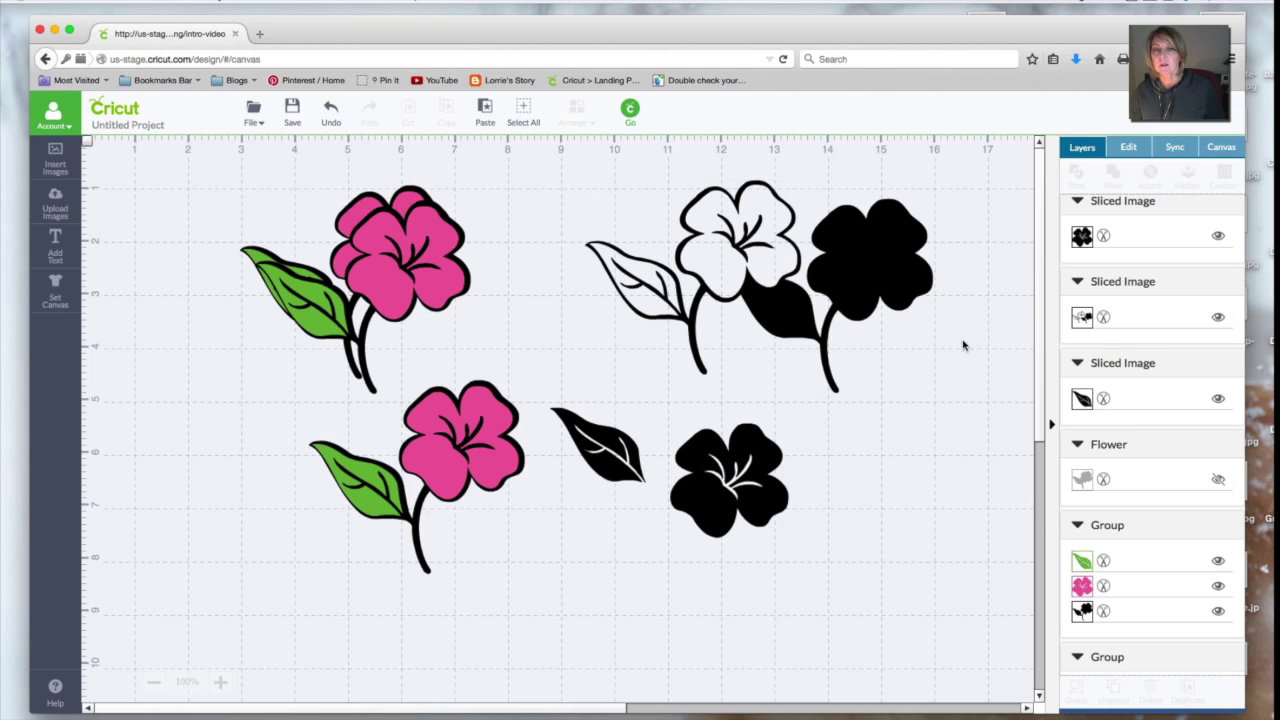
Step: Gather the cut-out leaf and petals onto the sliced outline and delete all the sliced shapes, keeping a single colored flower
left_click_drag(600, 458, 757, 282)
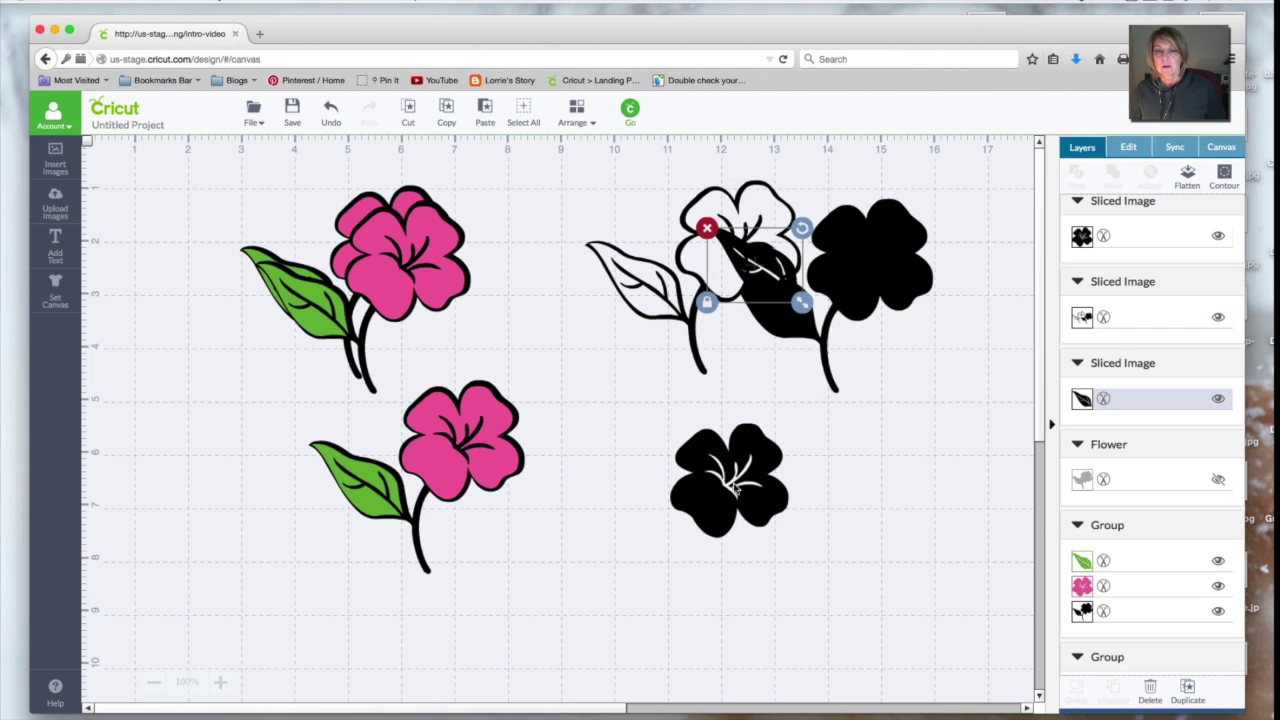
left_click_drag(735, 437, 816, 245)
left_click(846, 480)
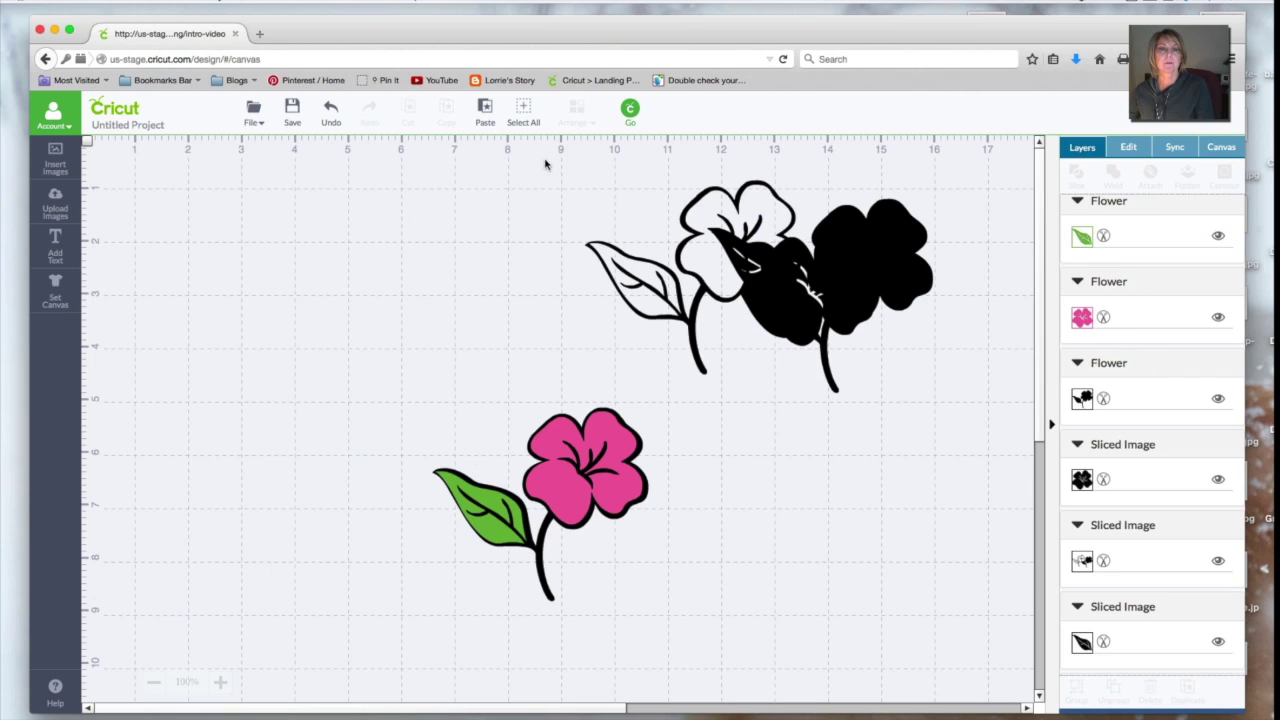
left_click_drag(543, 162, 957, 400)
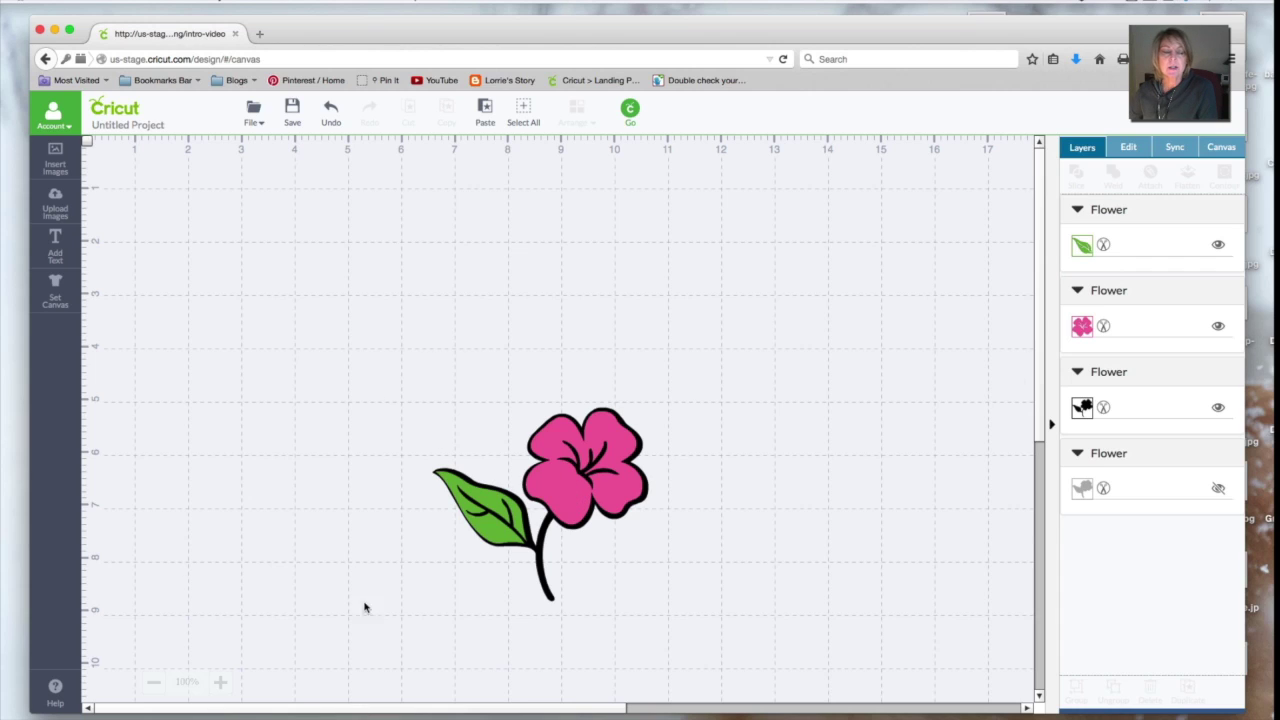
Step: Preview the black, green and pink cutting mats and return to the canvas
left_click(629, 110)
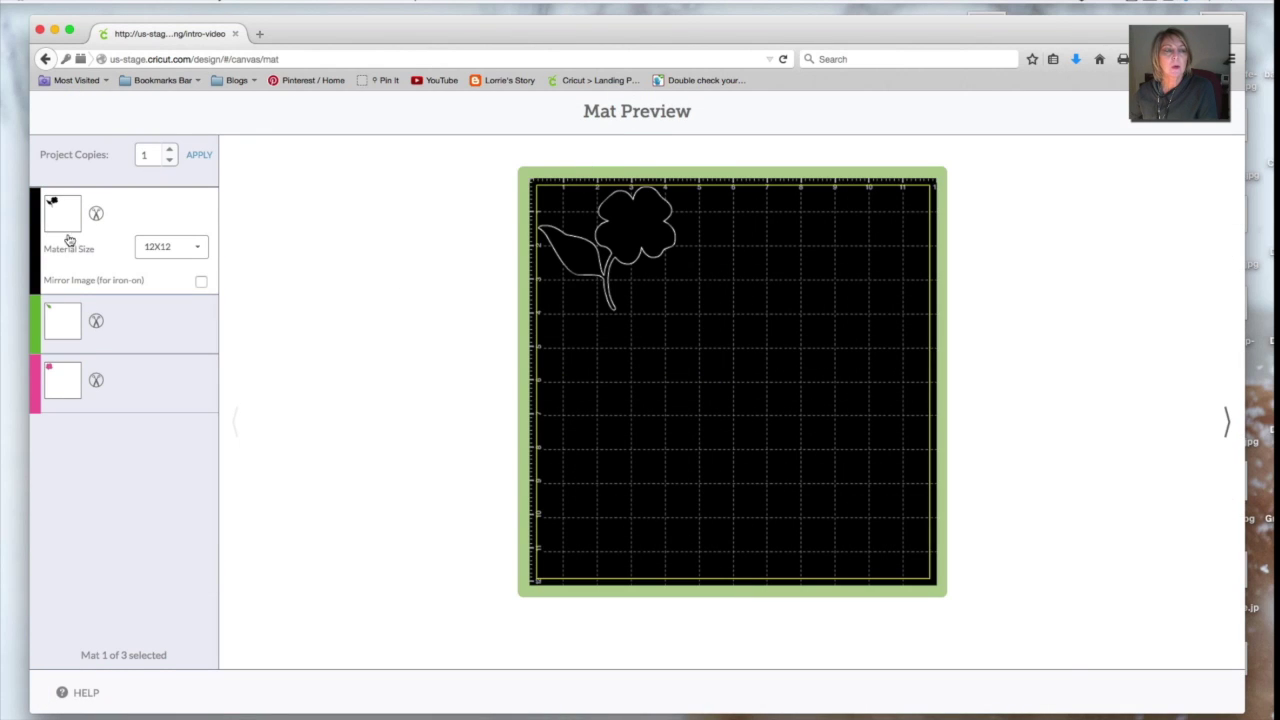
left_click(56, 315)
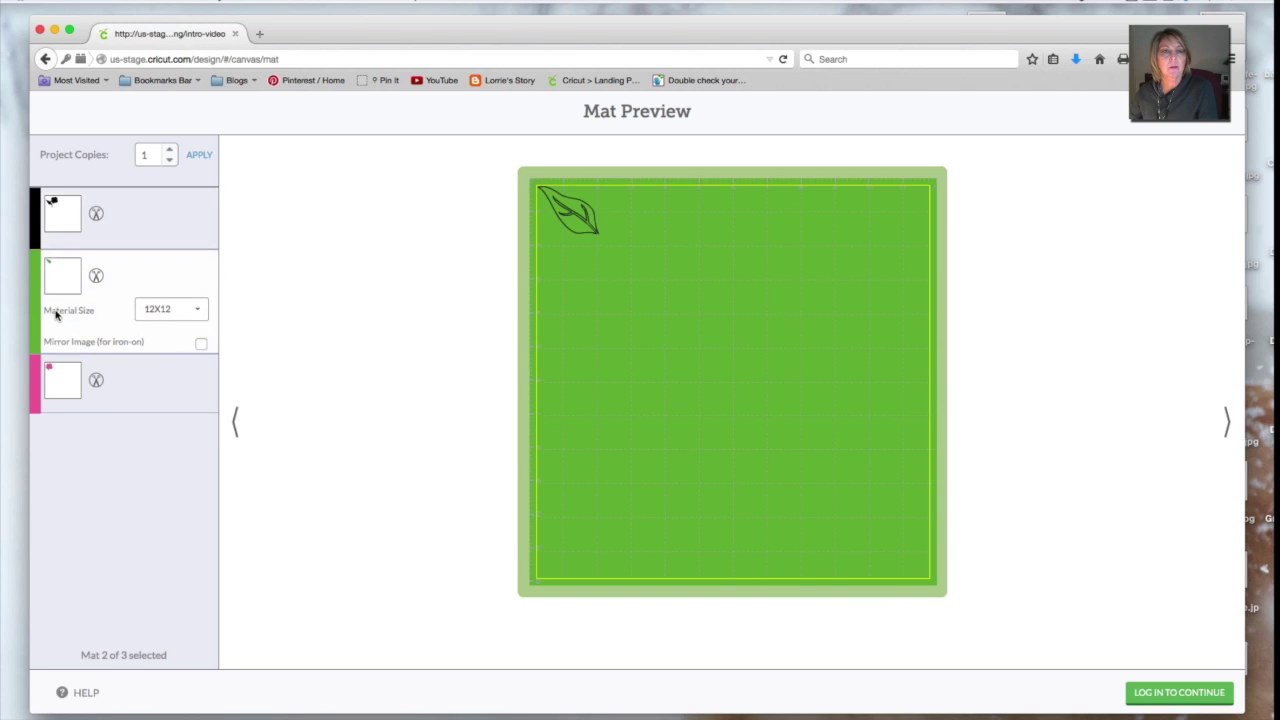
left_click(52, 377)
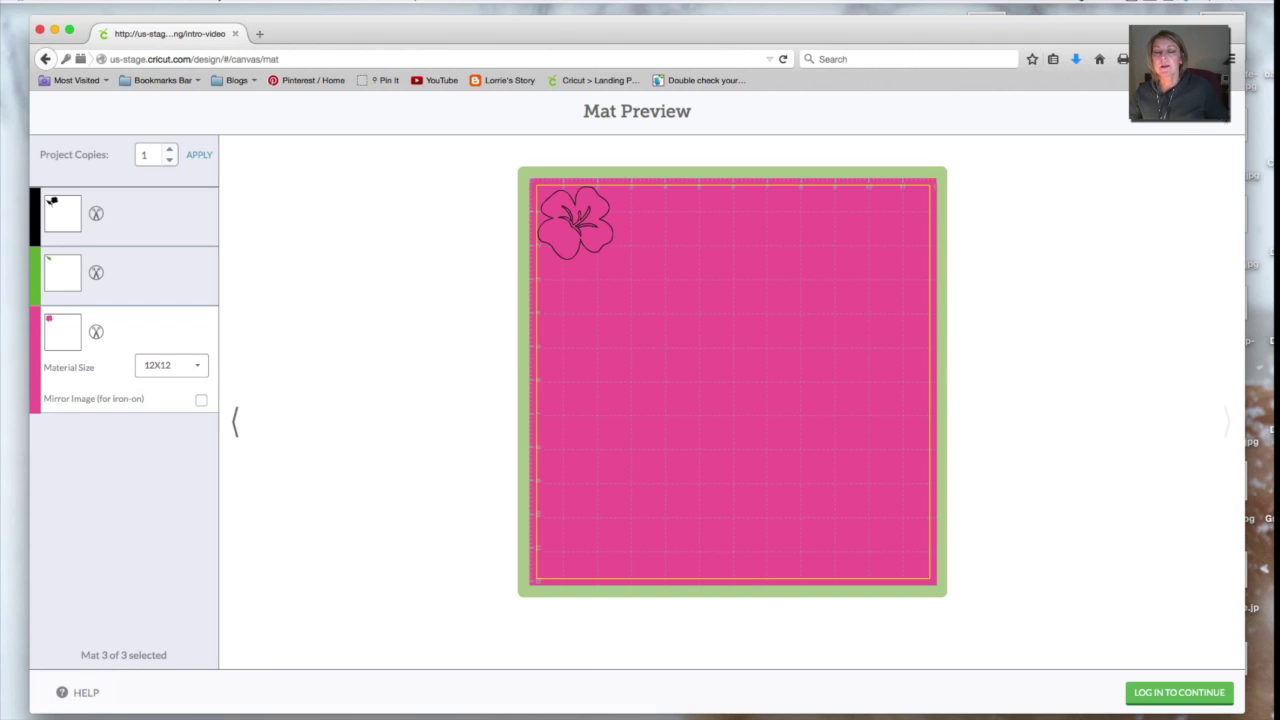
key("super+Left")
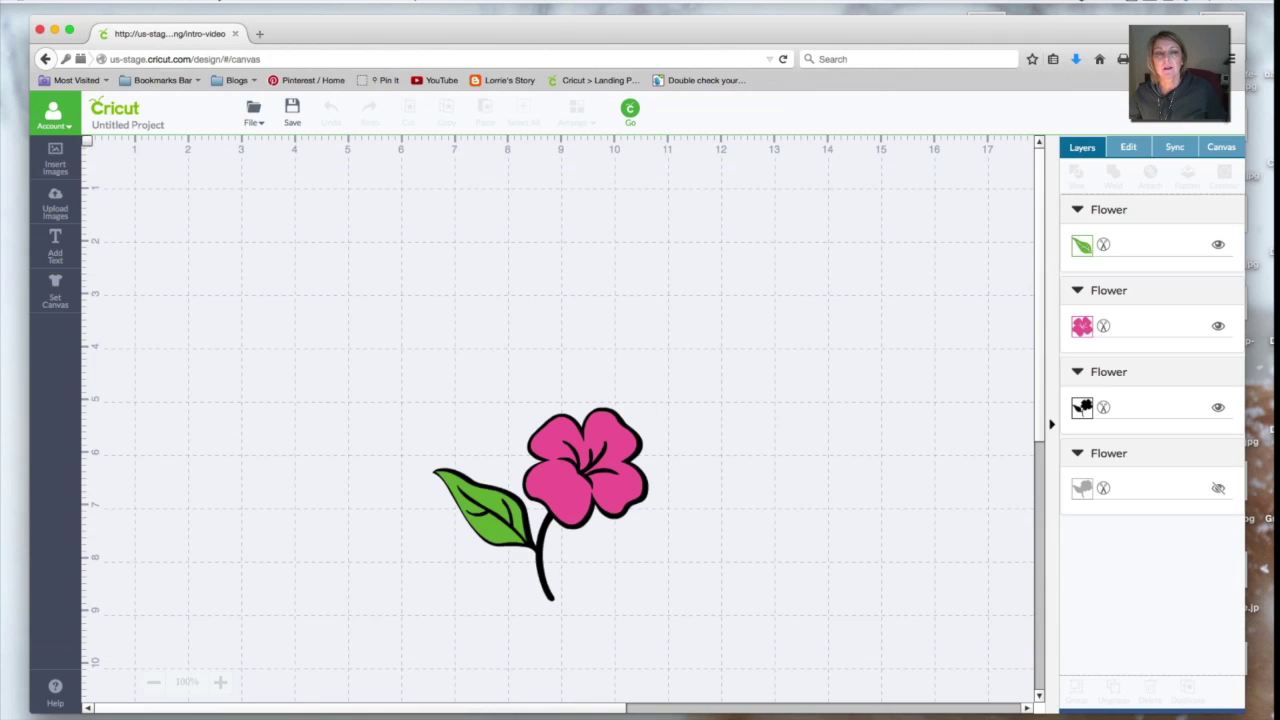
Step: Attach the pink petals to the black flower layer
left_click(566, 505)
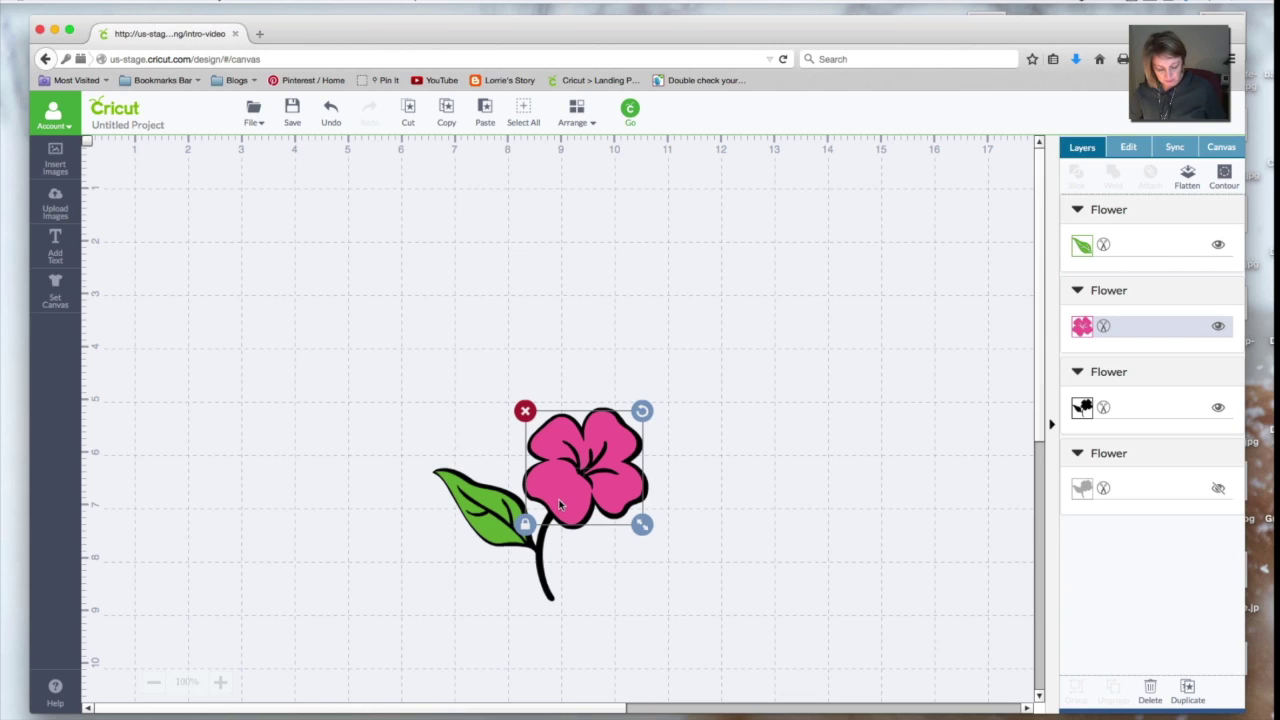
left_click(547, 592, "shift")
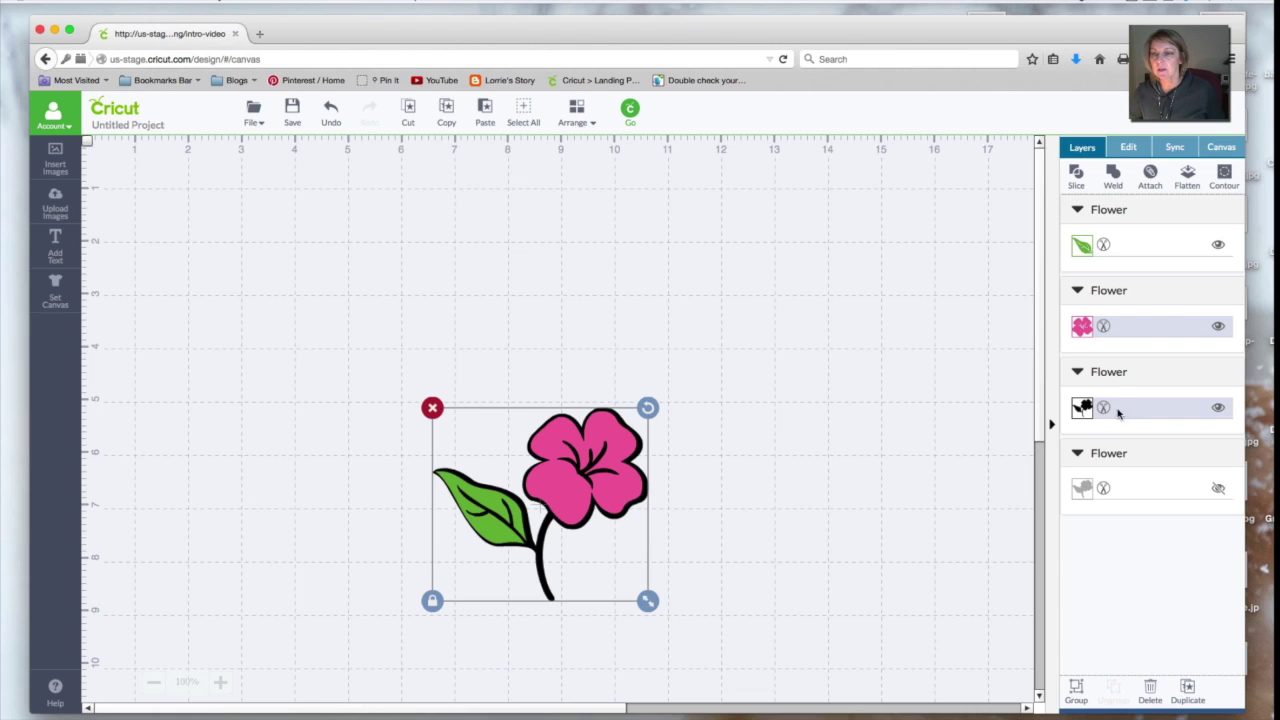
left_click(1150, 174)
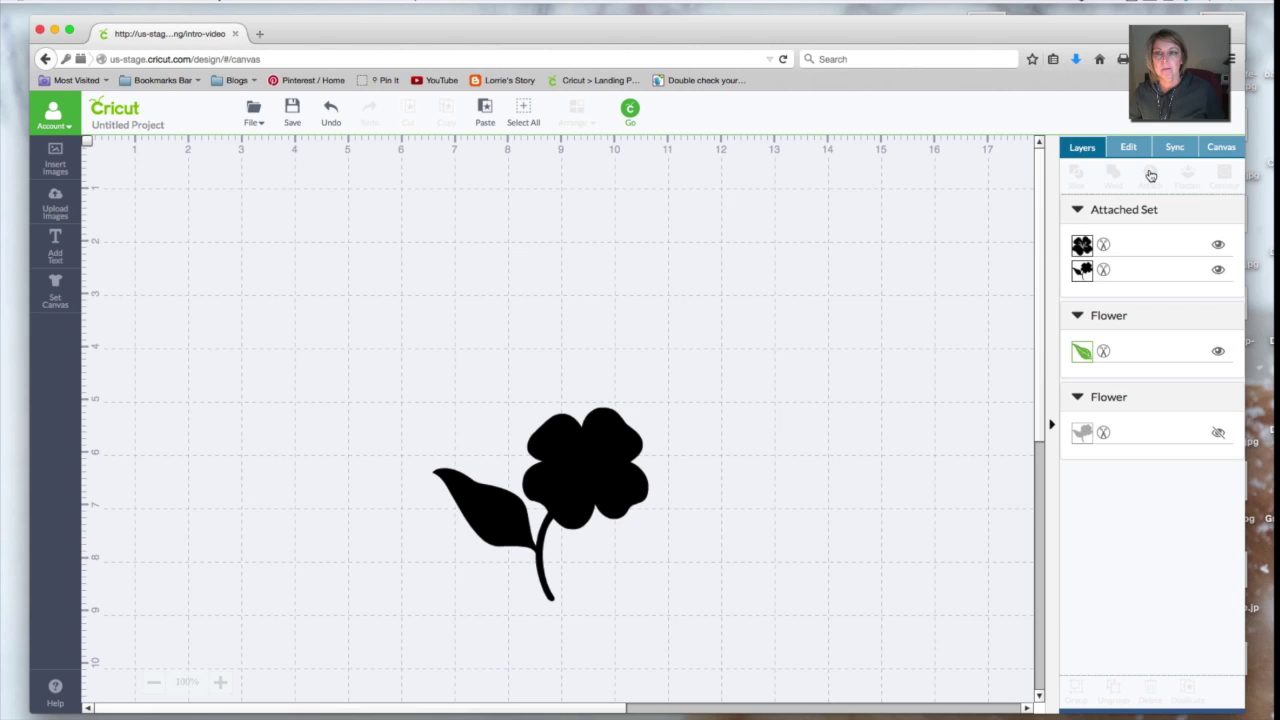
Step: Preview the mats for the attached set, shift the flower slightly down and right on the black mat, view the green mat, and return to the canvas
left_click(631, 112)
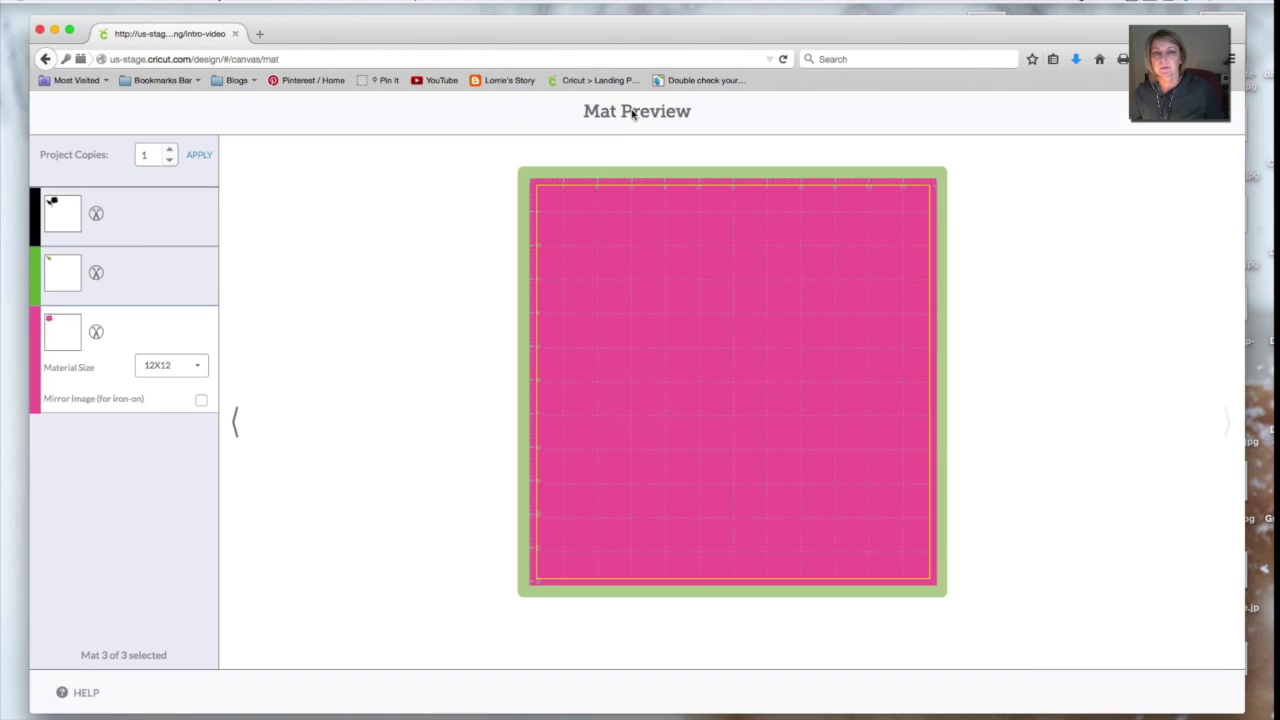
left_click_drag(630, 212, 640, 270)
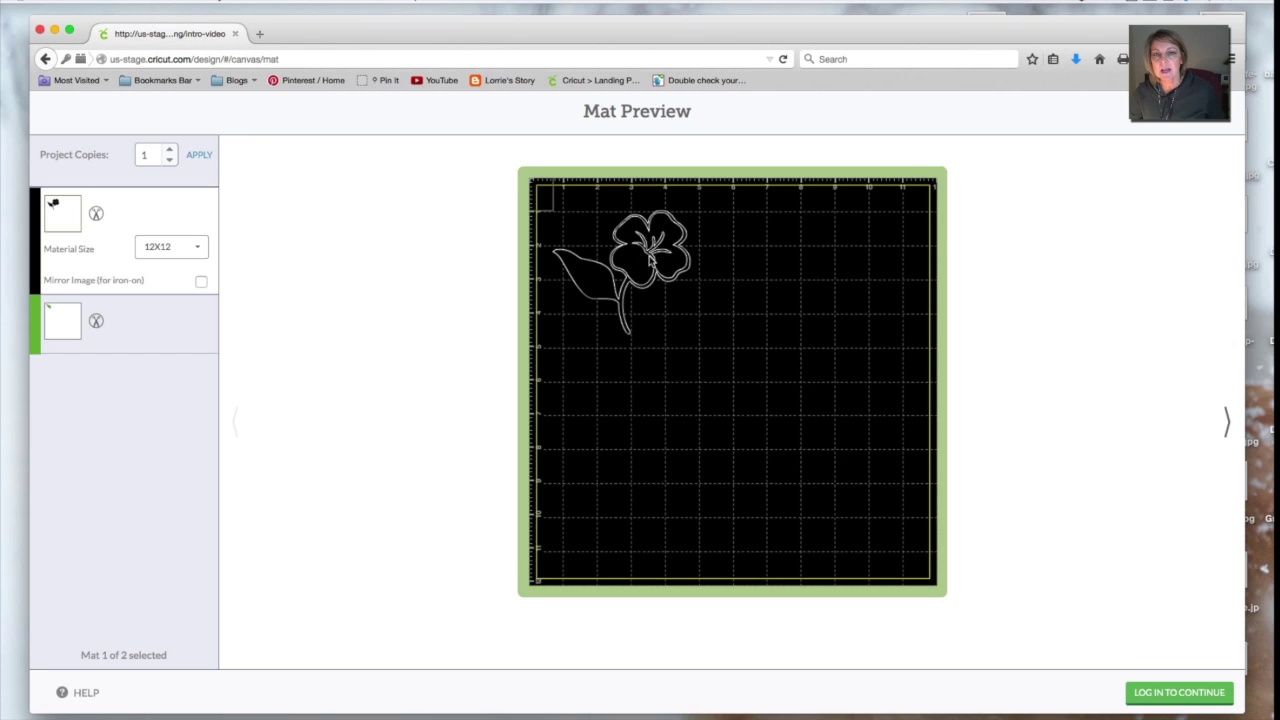
left_click(121, 330)
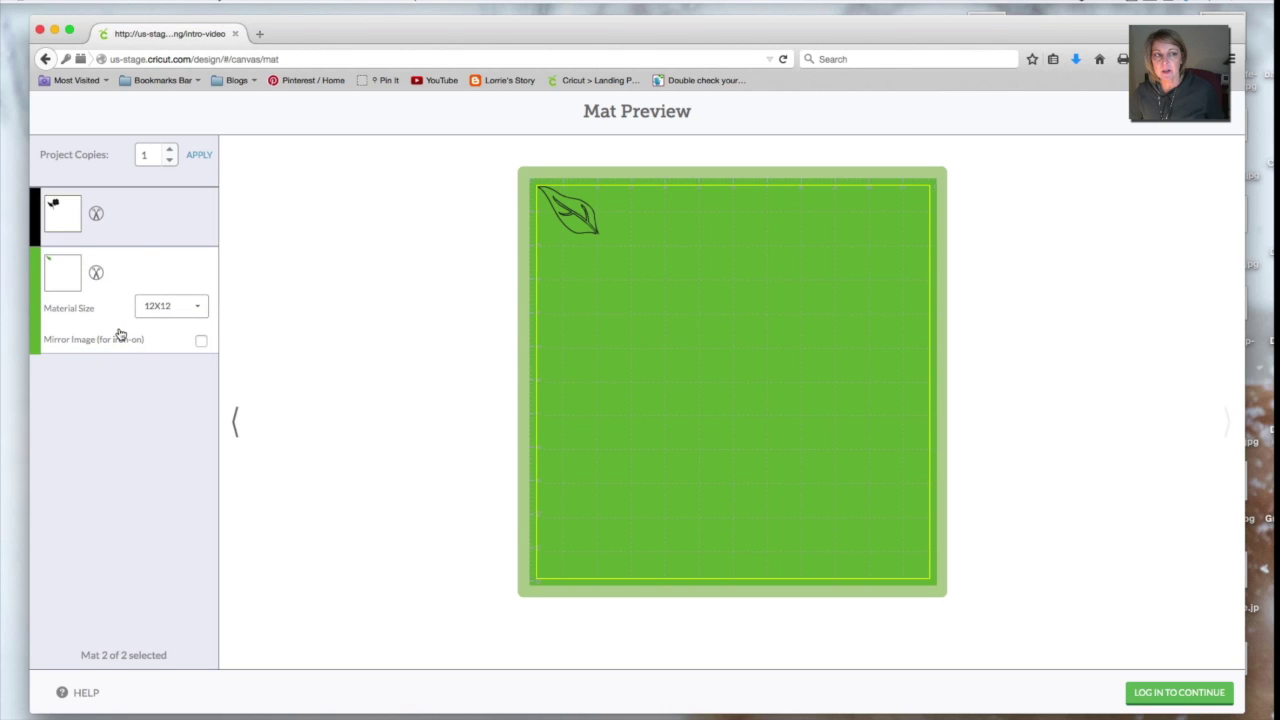
left_click(135, 226)
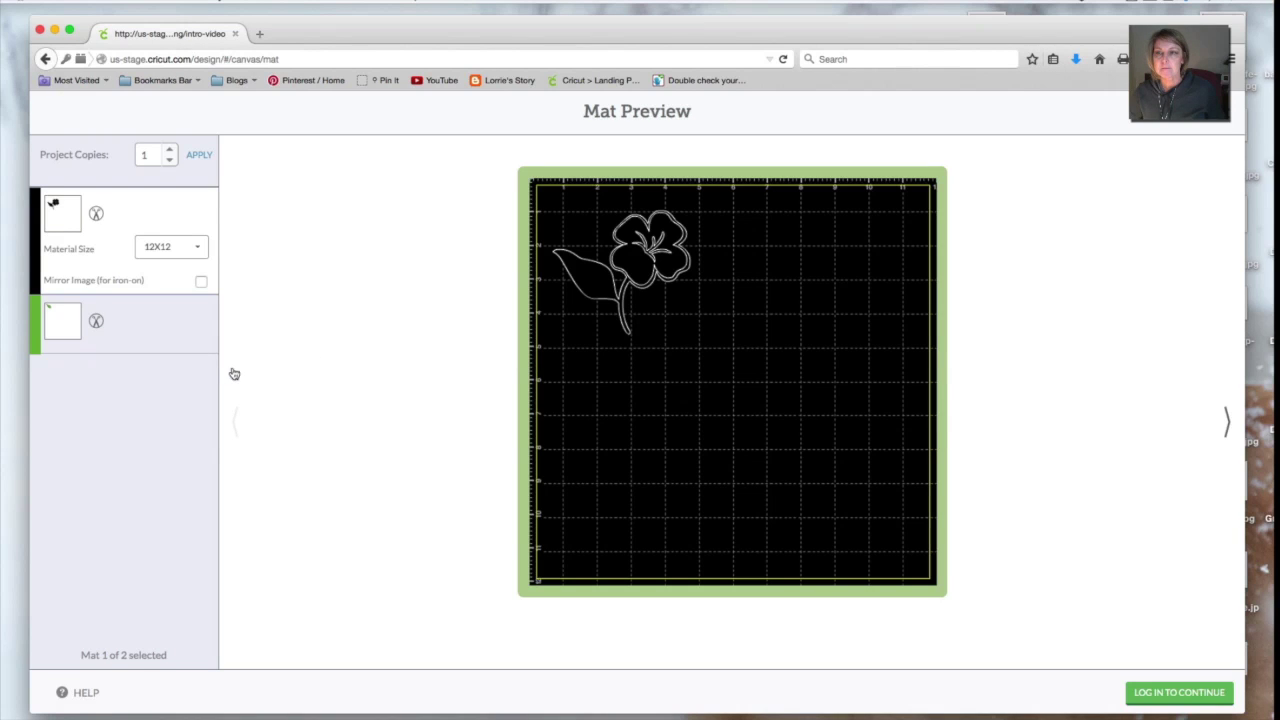
key("super+Left")
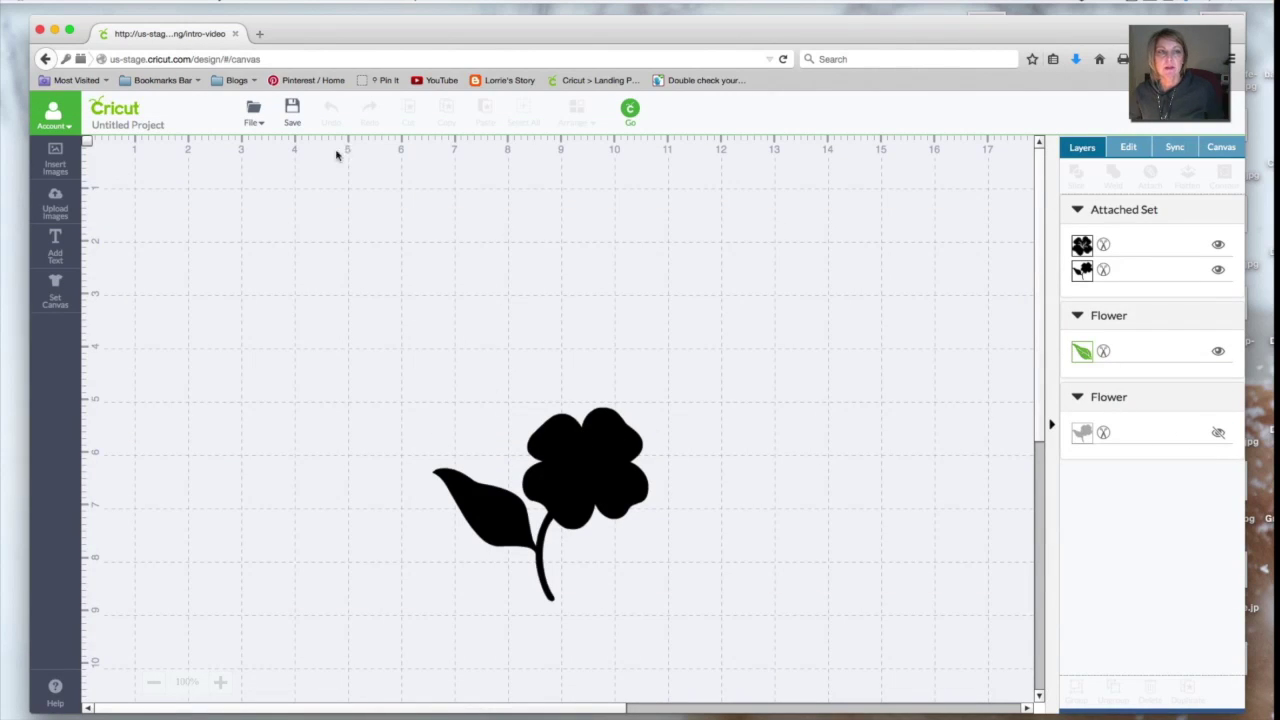
Step: Move the attached flower off the green leaf, and undo the move, the attachment and the deletion of the sliced shapes
left_click_drag(370, 362, 493, 425)
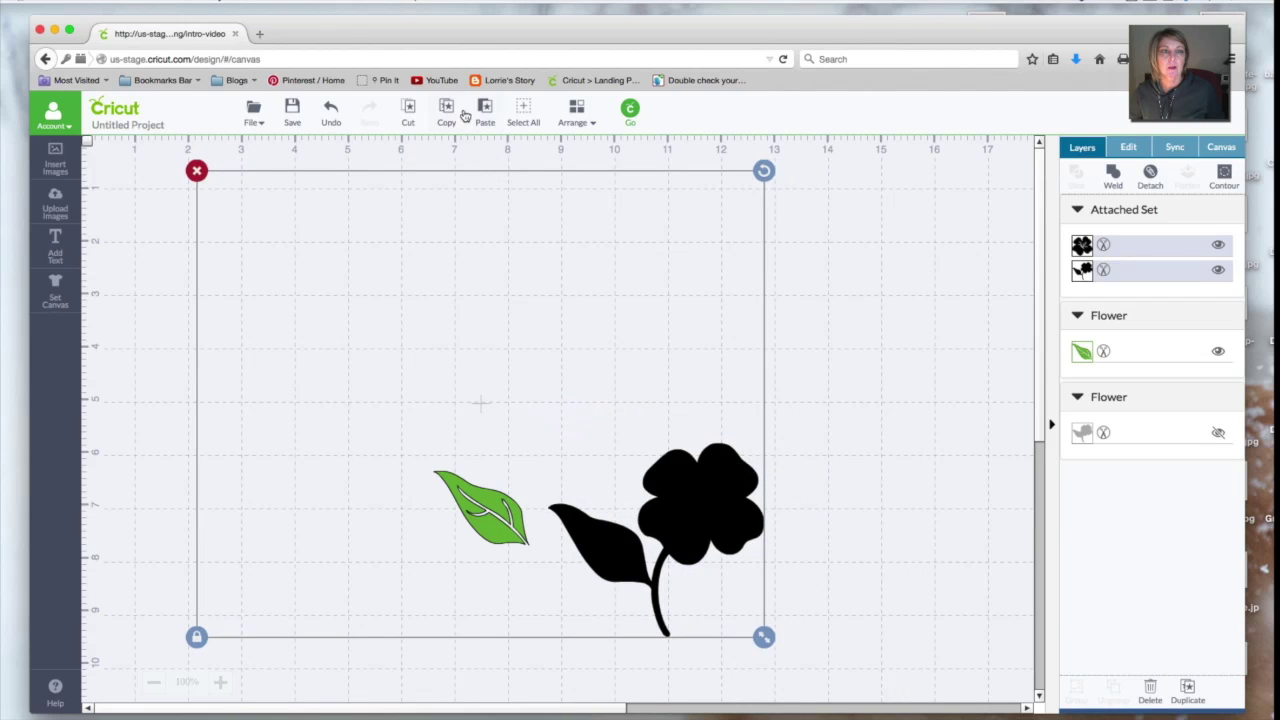
left_click(331, 112)
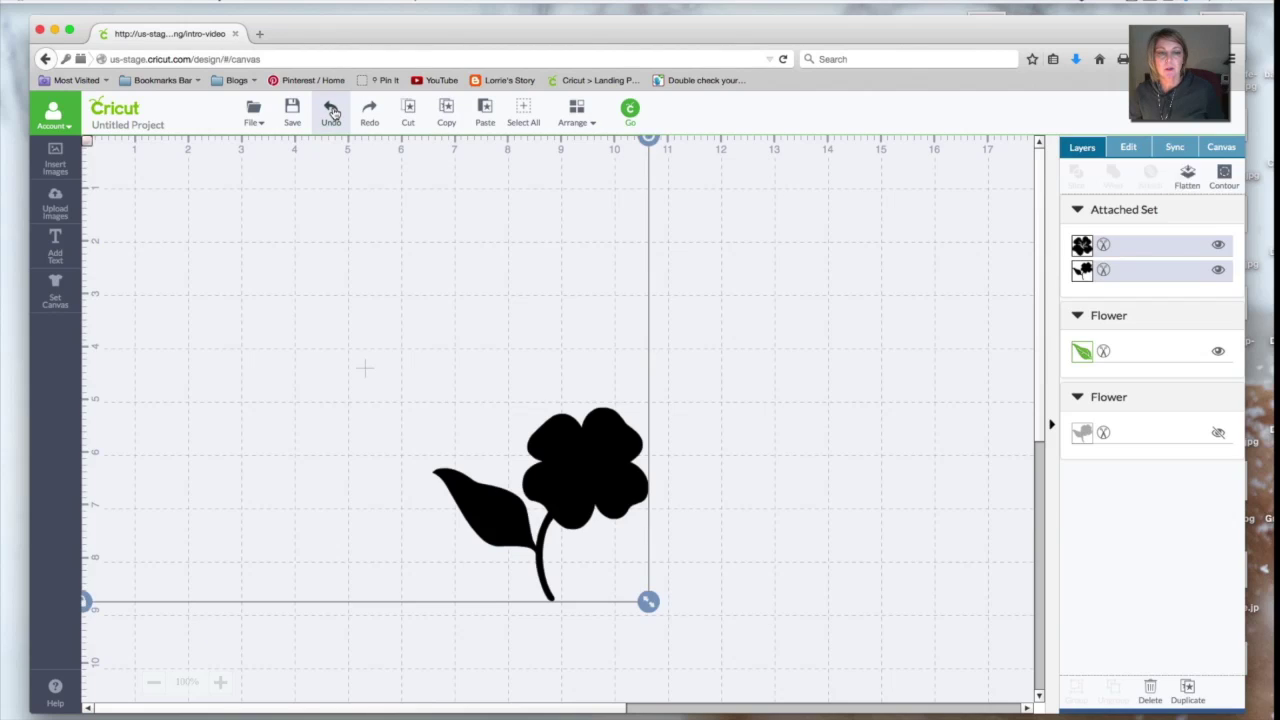
left_click(331, 112)
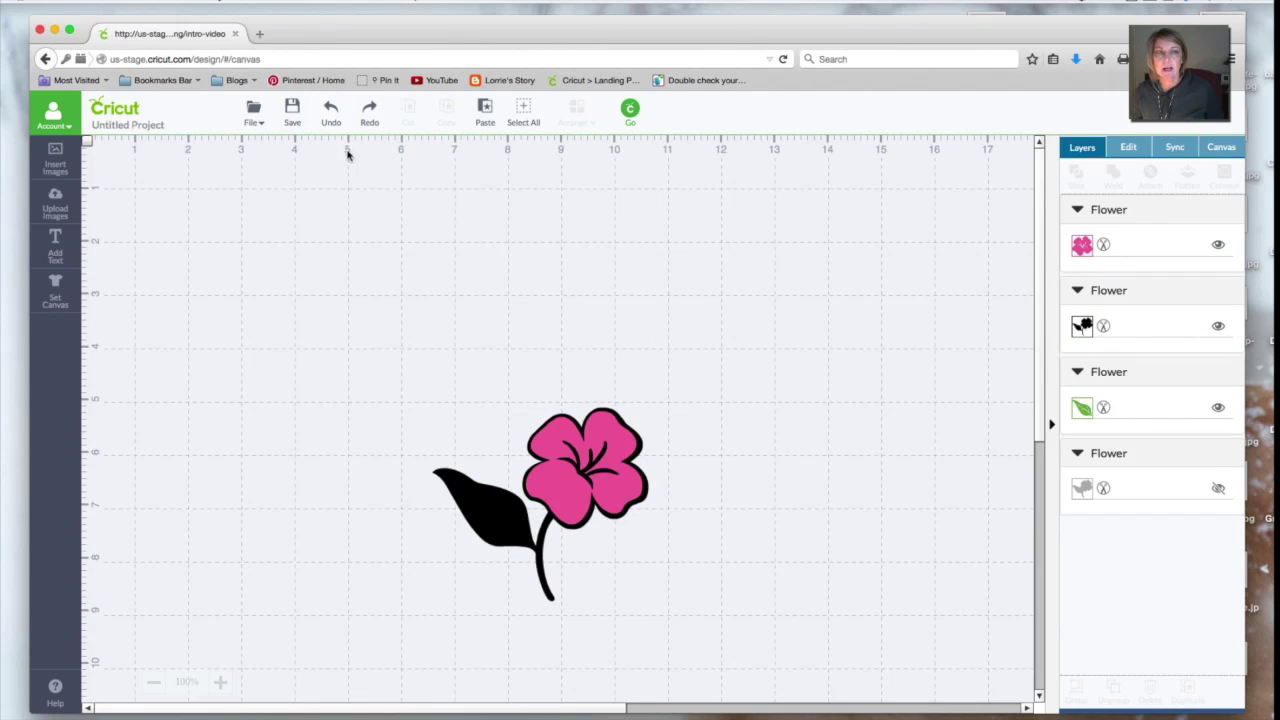
left_click(331, 112)
Step: Spread the flower's layers apart, moving the pink petals and green leaf to the right and the black base to the left
left_click(640, 472)
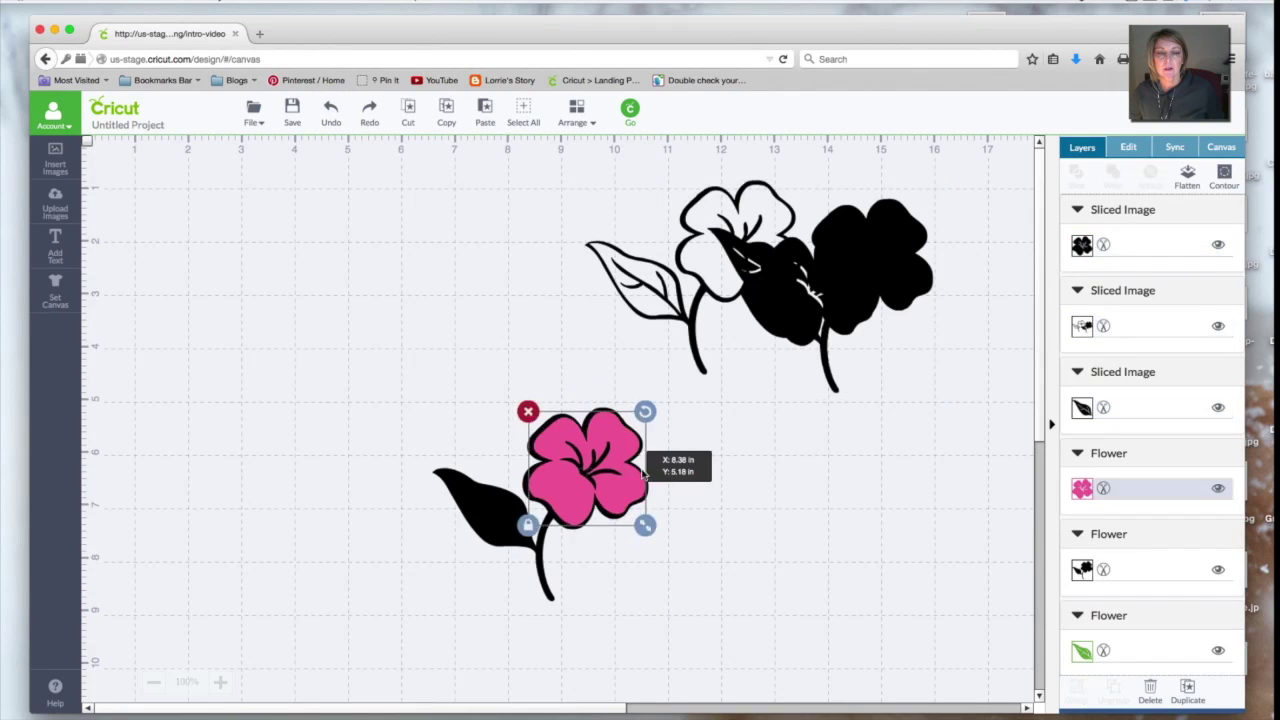
left_click_drag(643, 473, 861, 500)
left_click(494, 473)
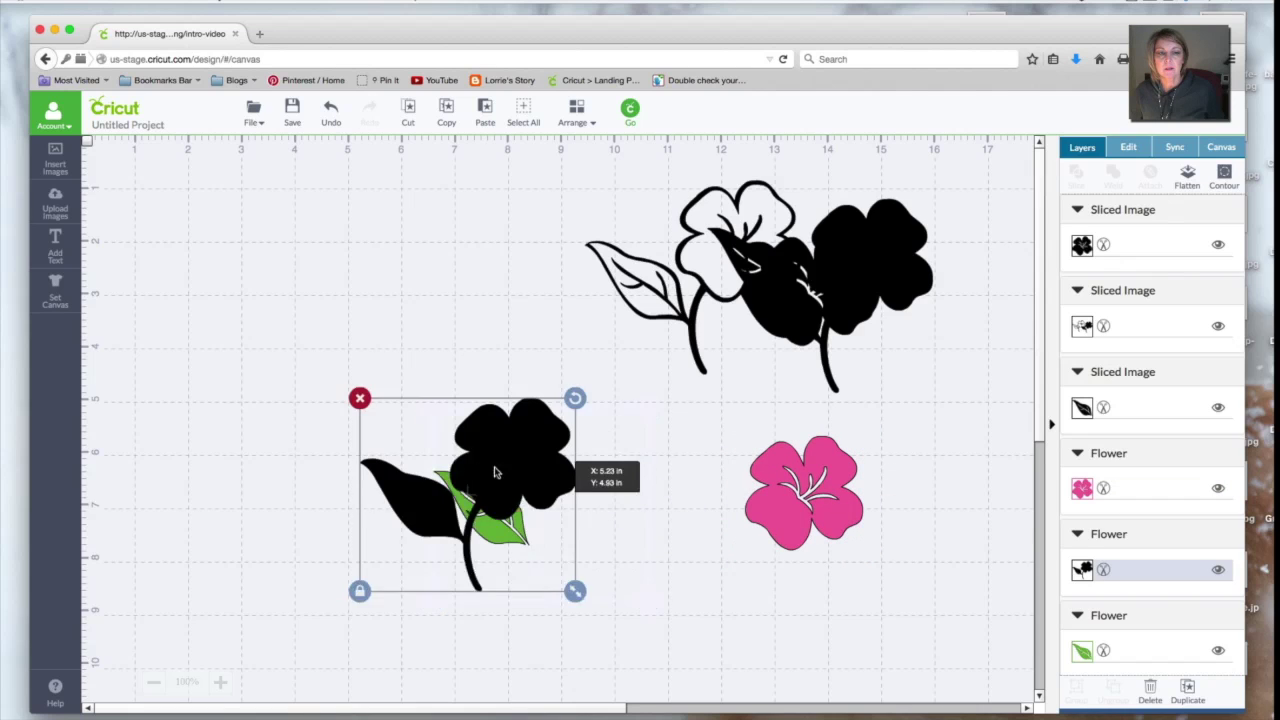
left_click_drag(494, 473, 382, 456)
left_click_drag(508, 535, 564, 547)
Step: Bring the green leaf to the front and fit it over the leaf of the black base layer
right_click(543, 529)
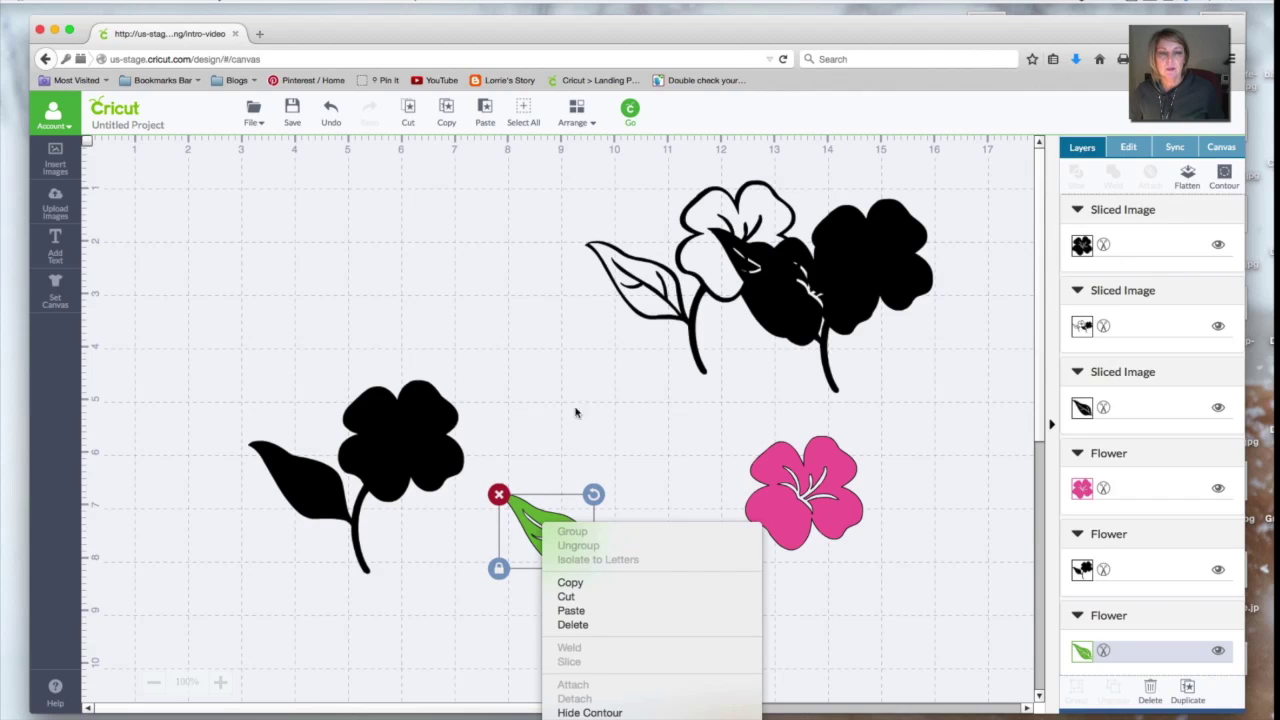
scroll(615, 660, "down", 2)
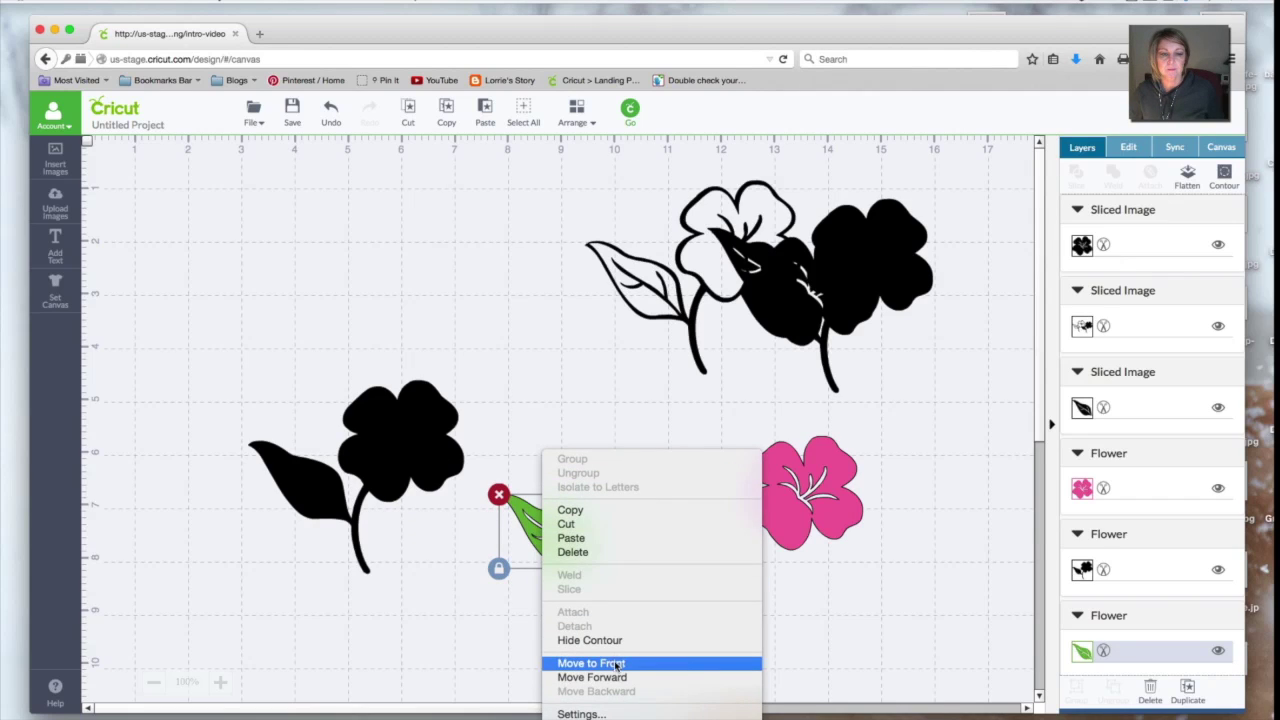
left_click(591, 663)
left_click_drag(526, 495, 278, 444)
Step: Bring the pink petals to the front and fit them over the blossom of the black base layer
right_click(831, 507)
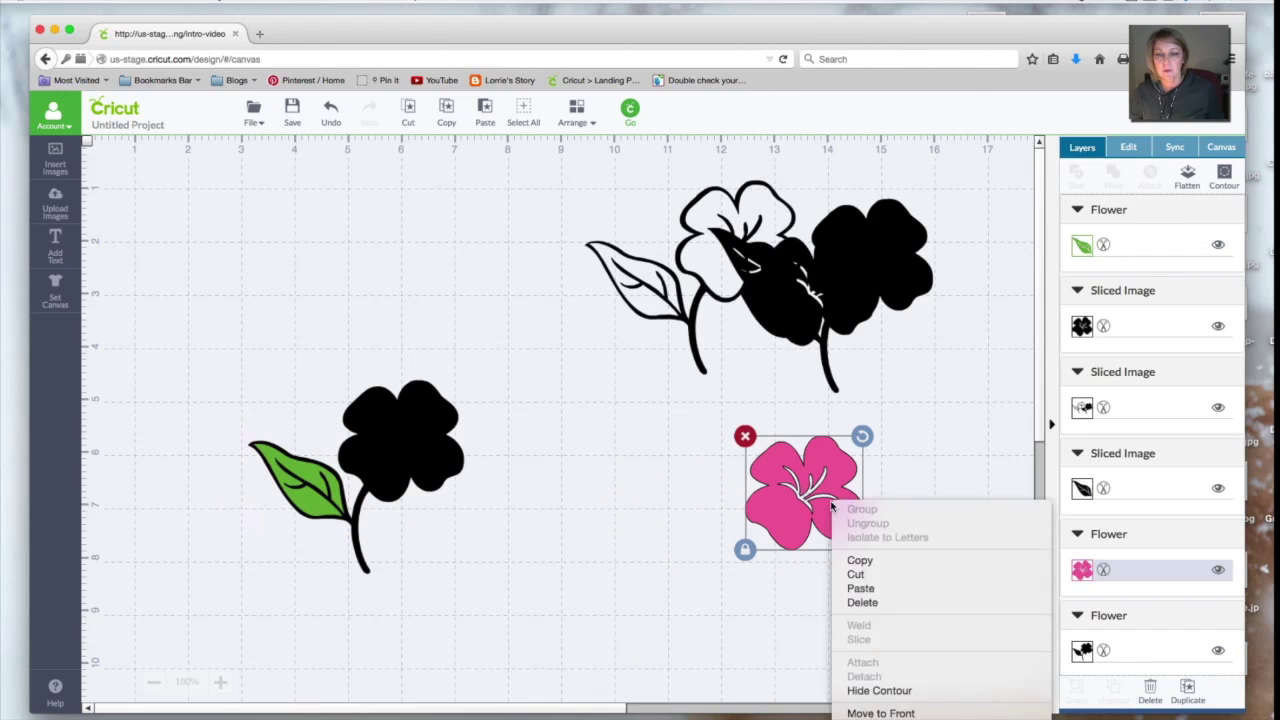
left_click(893, 712)
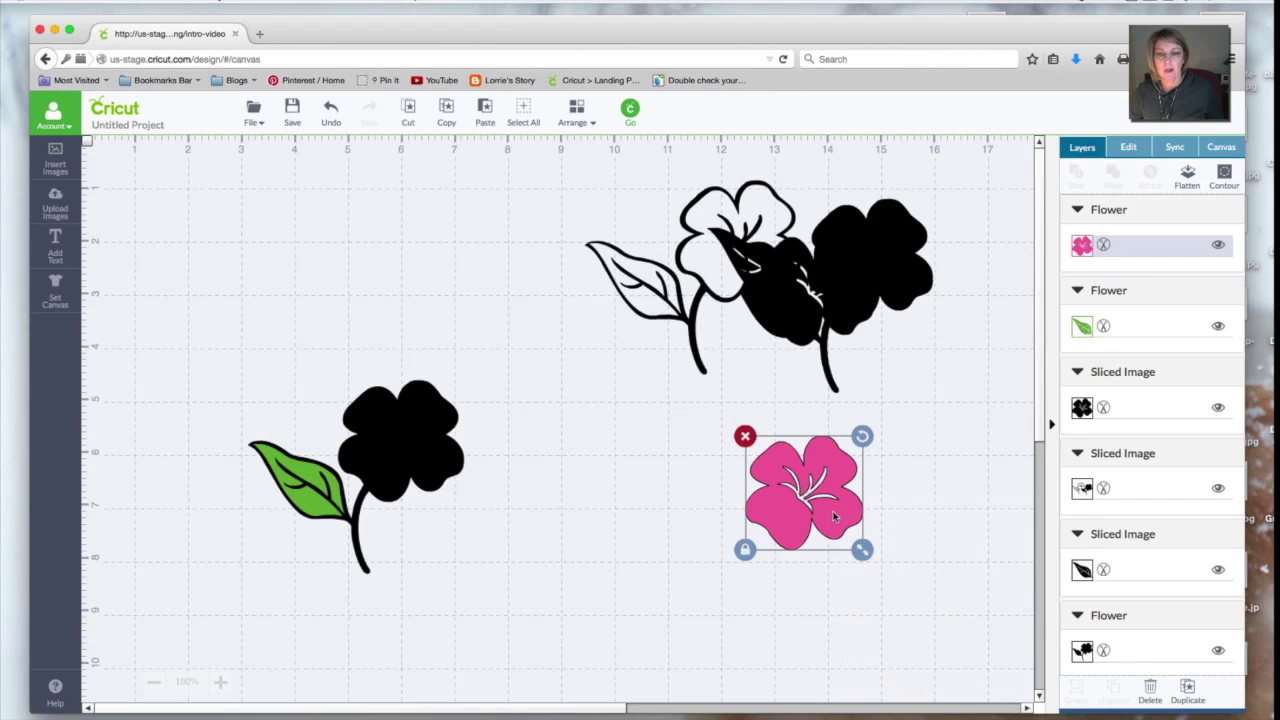
left_click_drag(797, 505, 431, 458)
left_click(581, 532)
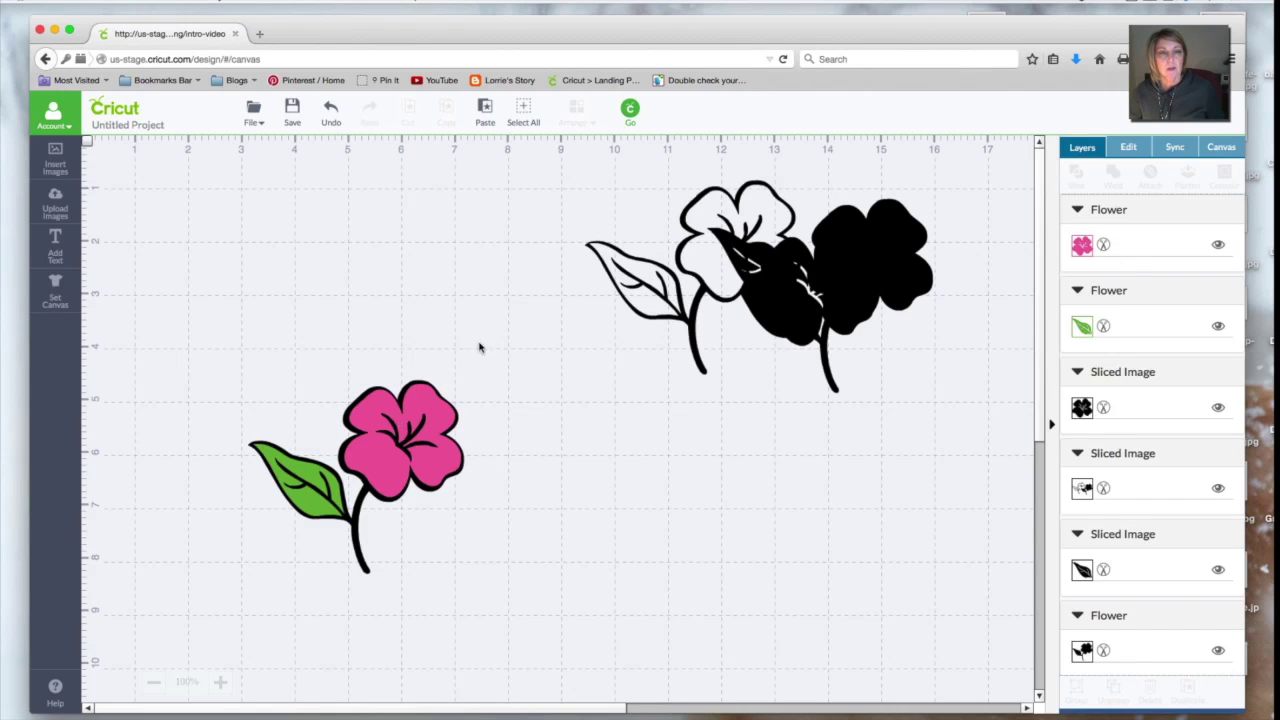
Step: Delete the leftover sliced leaf, petals and outline shapes, leaving only the layered flower on the canvas
left_click_drag(566, 177, 923, 394)
key("Delete")
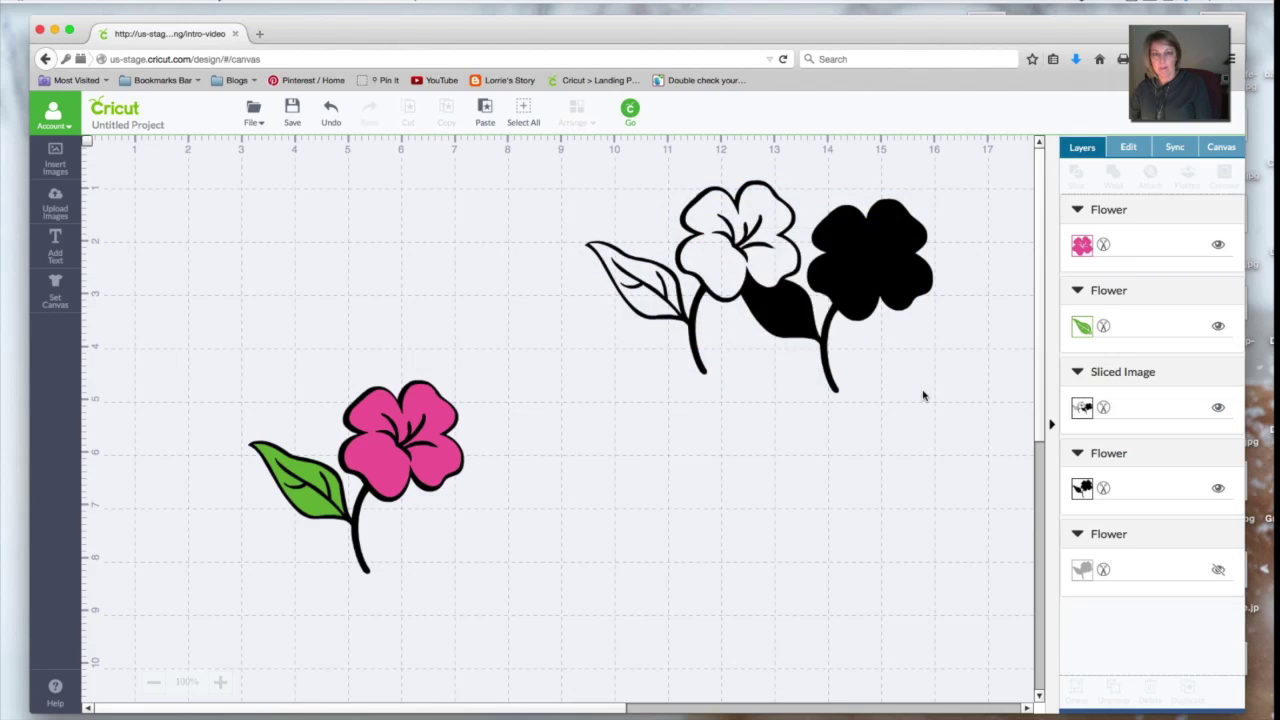
left_click_drag(645, 222, 897, 354)
key("Delete")
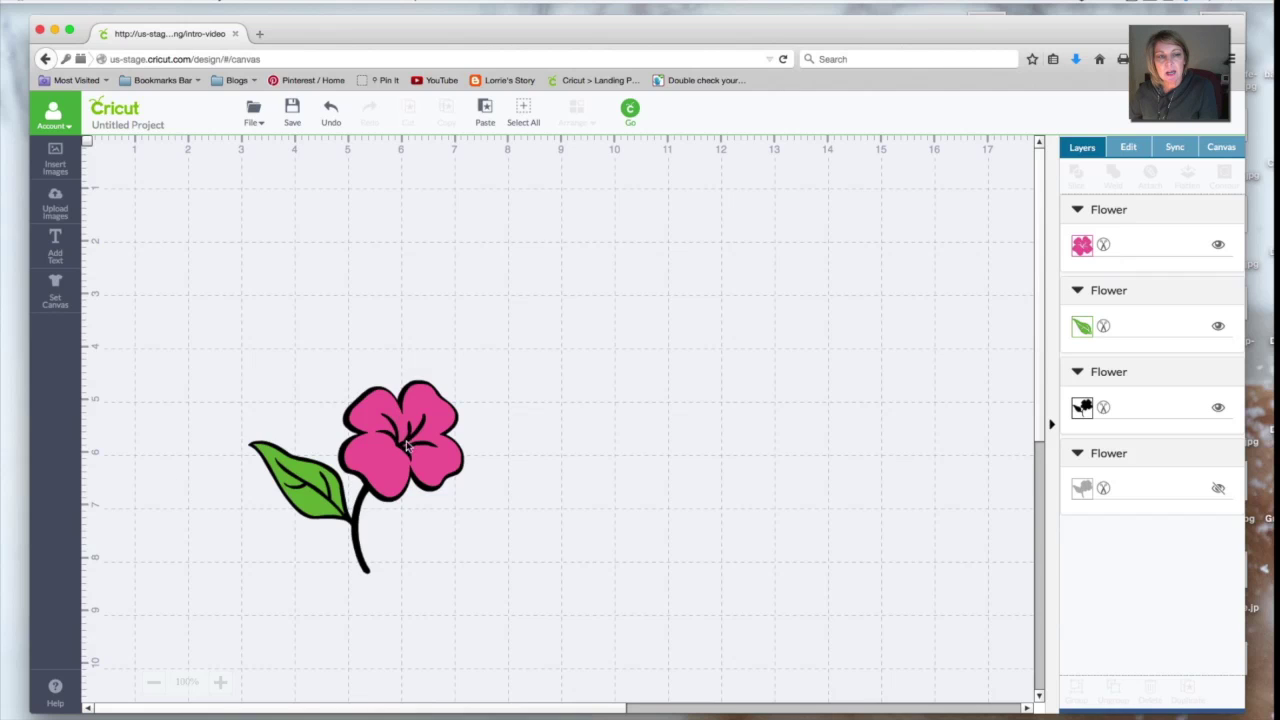
Step: Preview the black, green and pink cut mats for the layered flower, and return to the canvas
left_click(632, 112)
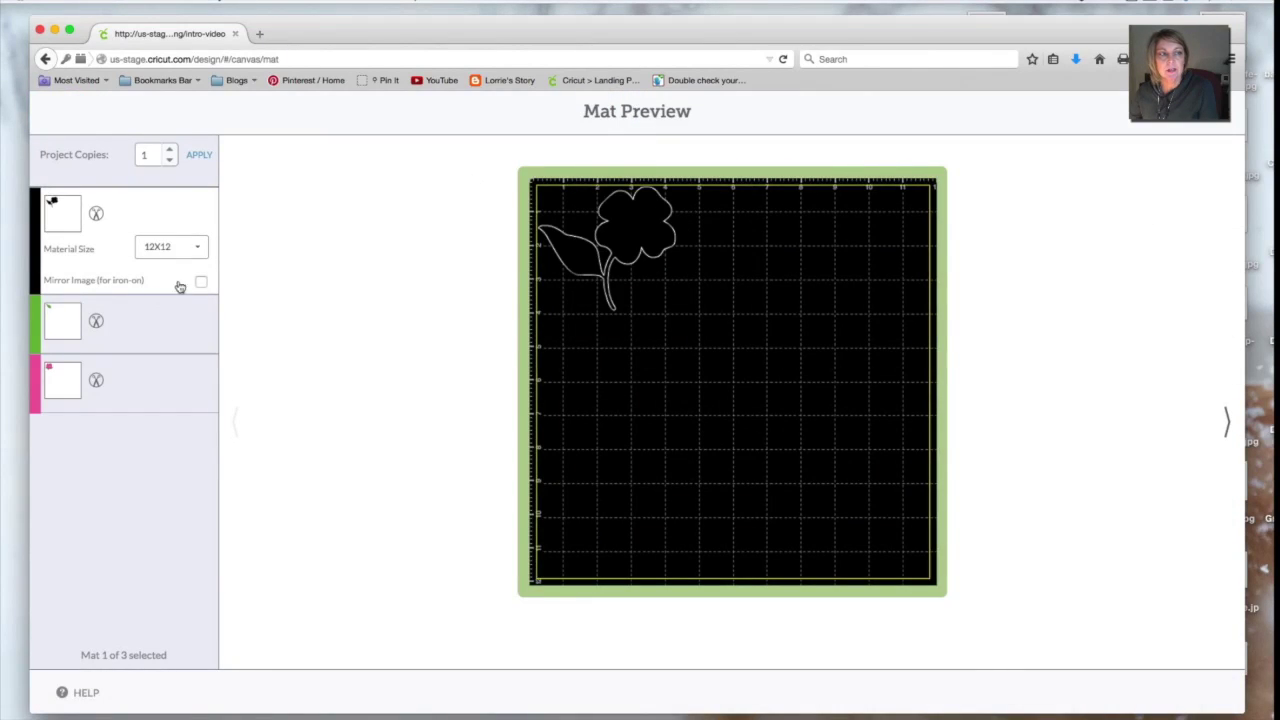
left_click(140, 393)
left_click(125, 222)
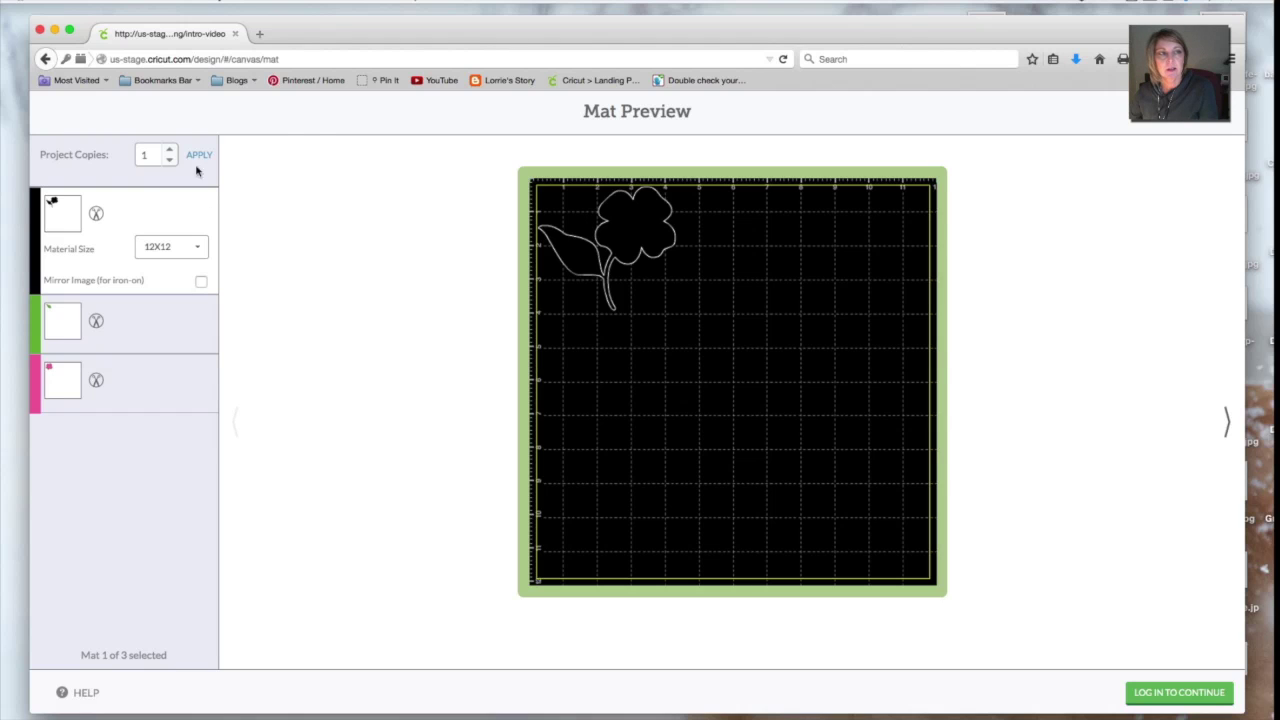
left_click(45, 59)
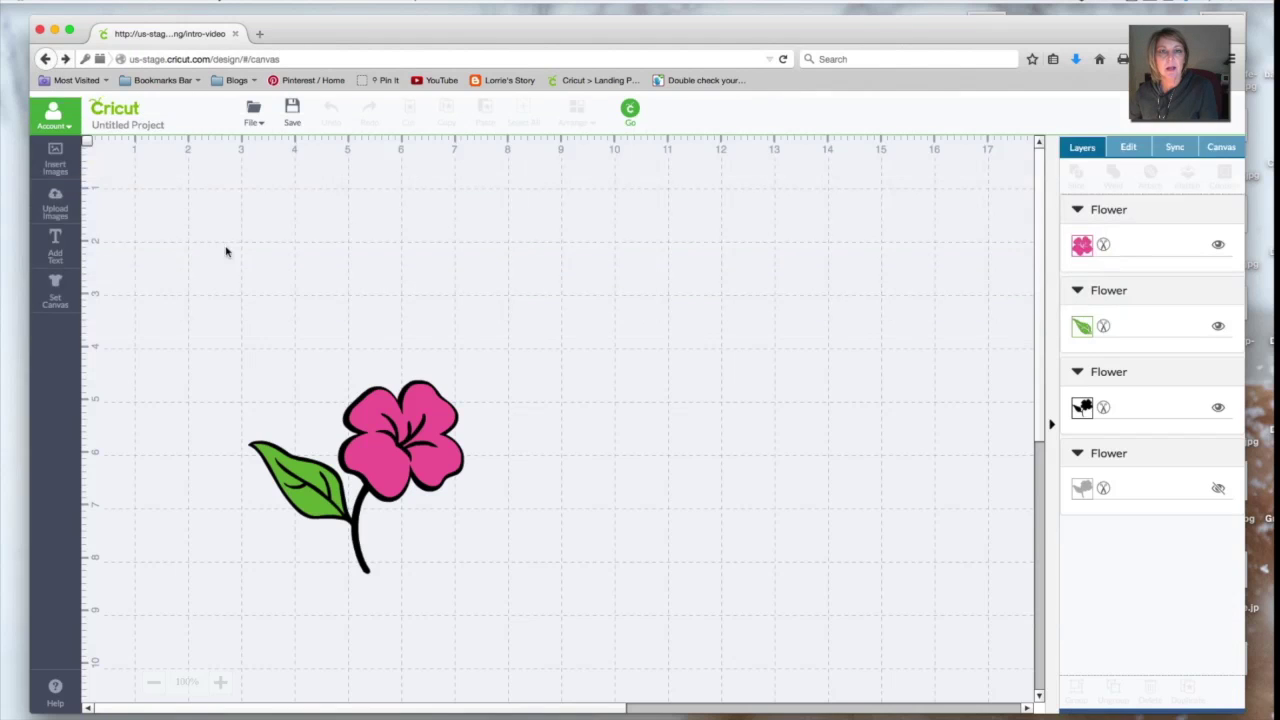
Step: Flatten the pink petals, green leaf and black base into one printable image
left_click(374, 419)
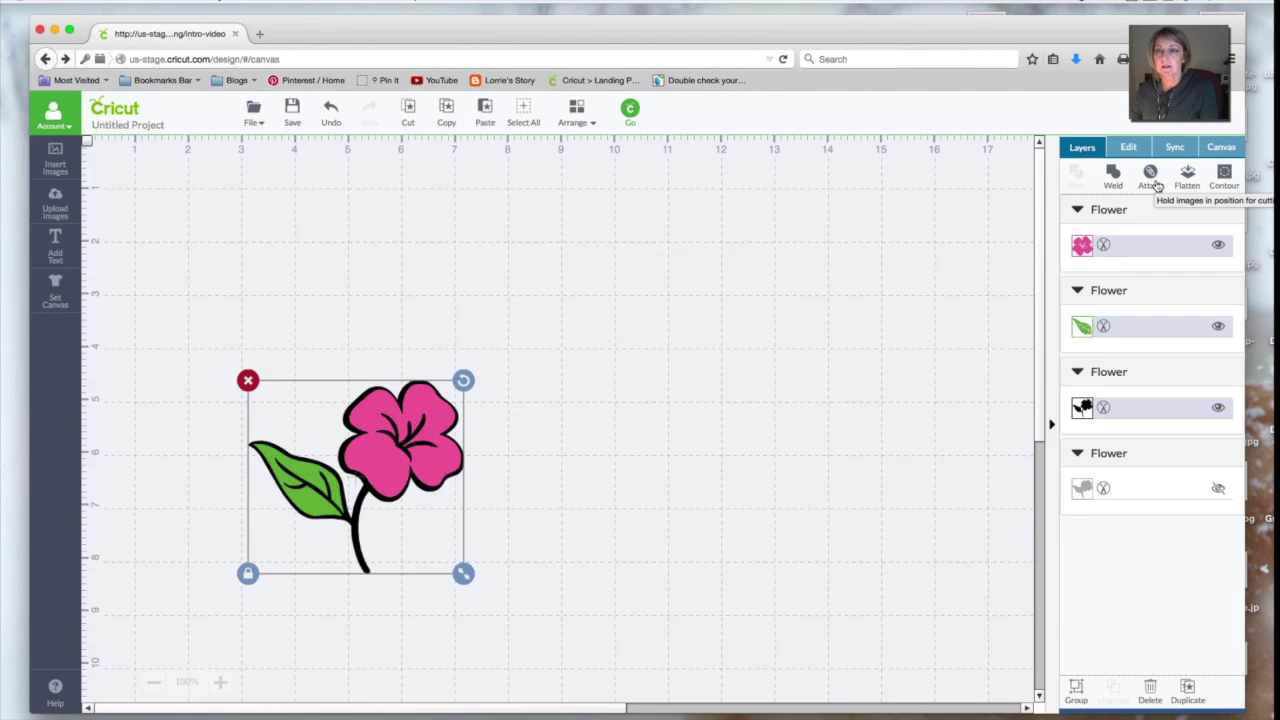
left_click(792, 362)
left_click_drag(180, 309, 520, 619)
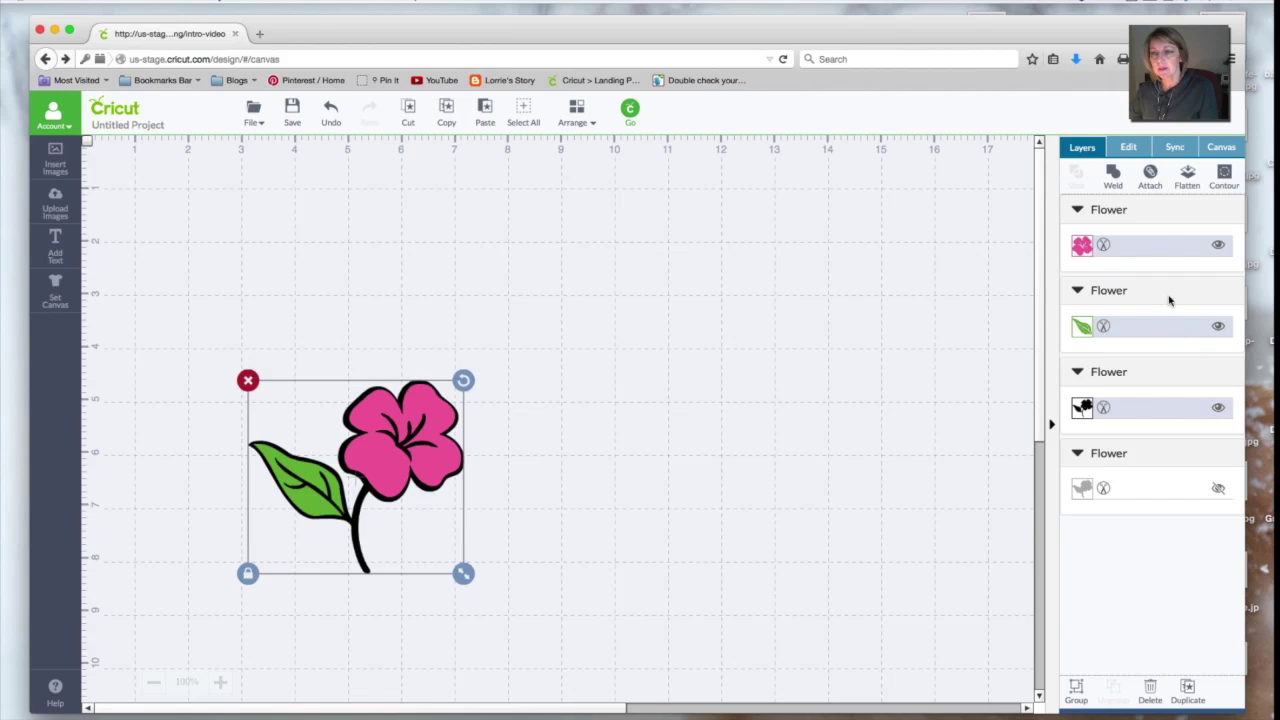
left_click(1187, 175)
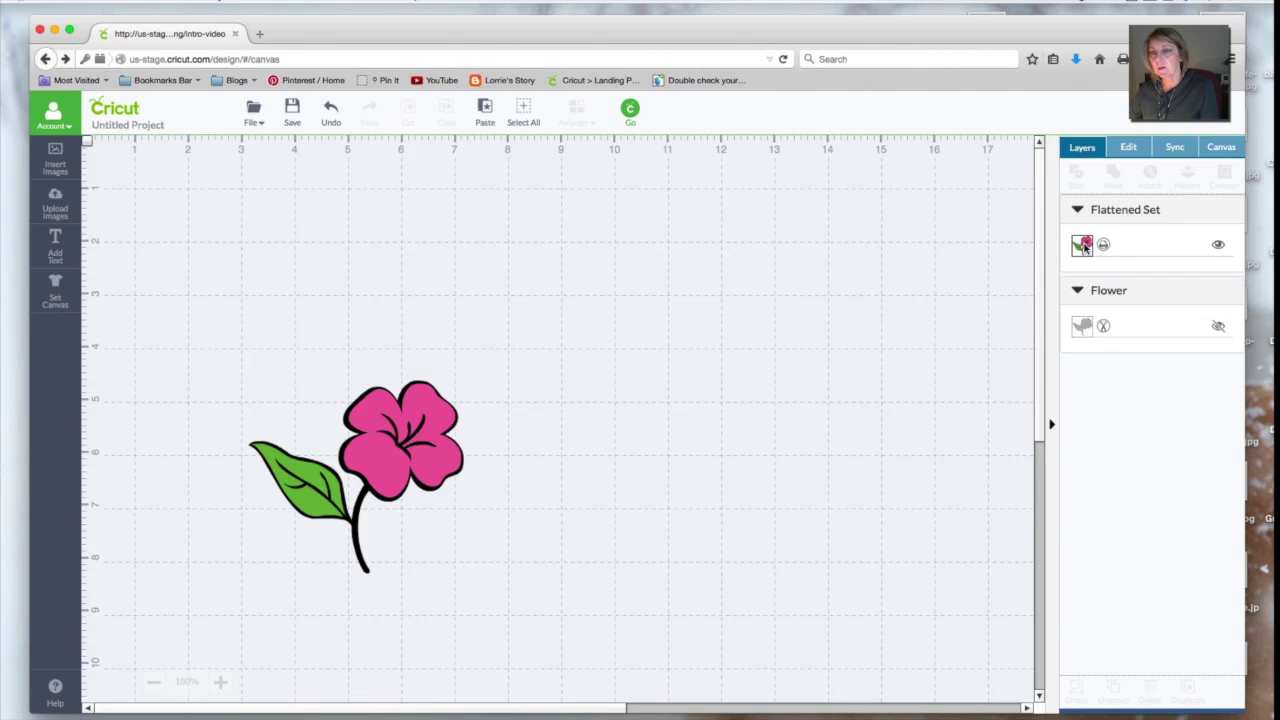
Step: Preview the print mat for the flattened flower, and undo the flattening back on the canvas
left_click(629, 111)
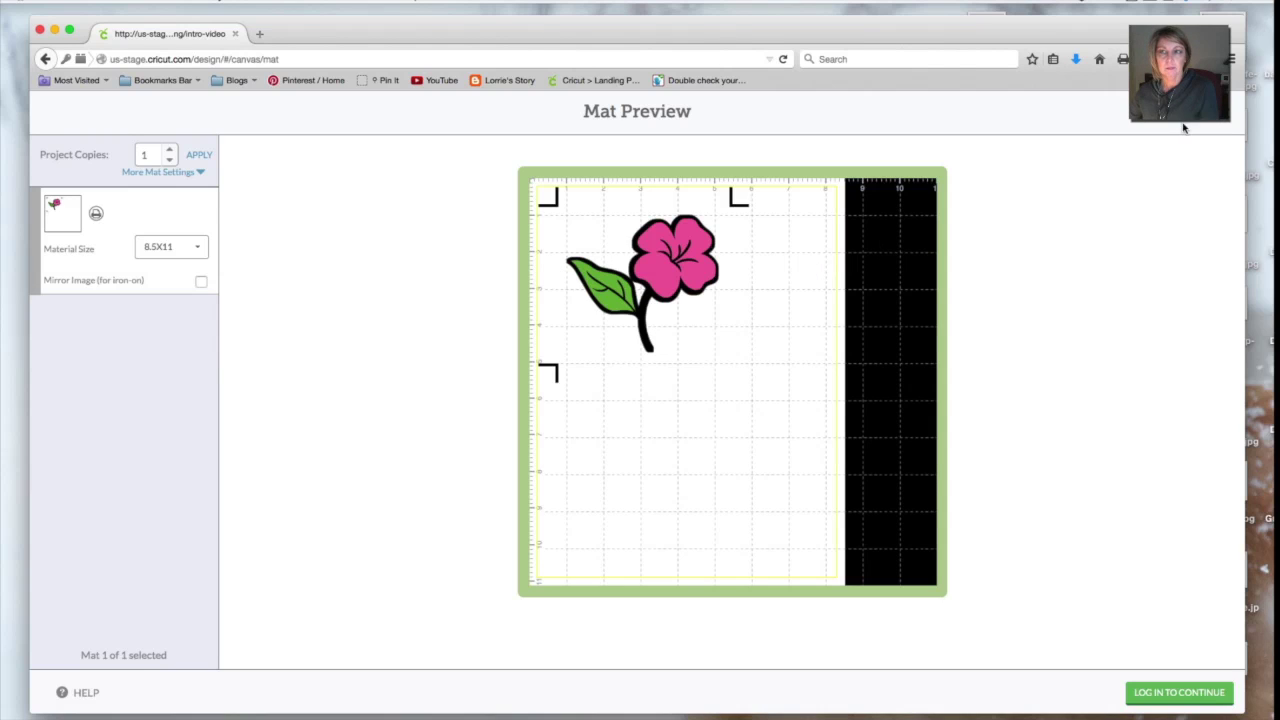
left_click(1215, 114)
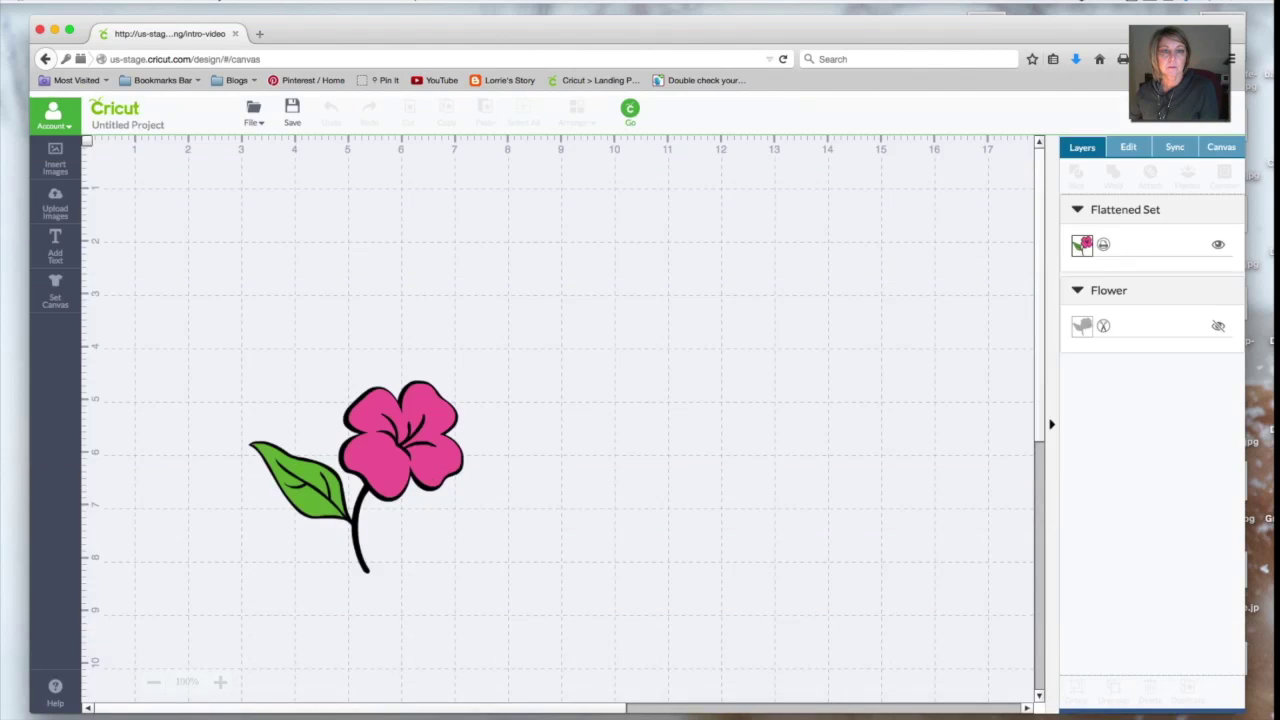
left_click(440, 398)
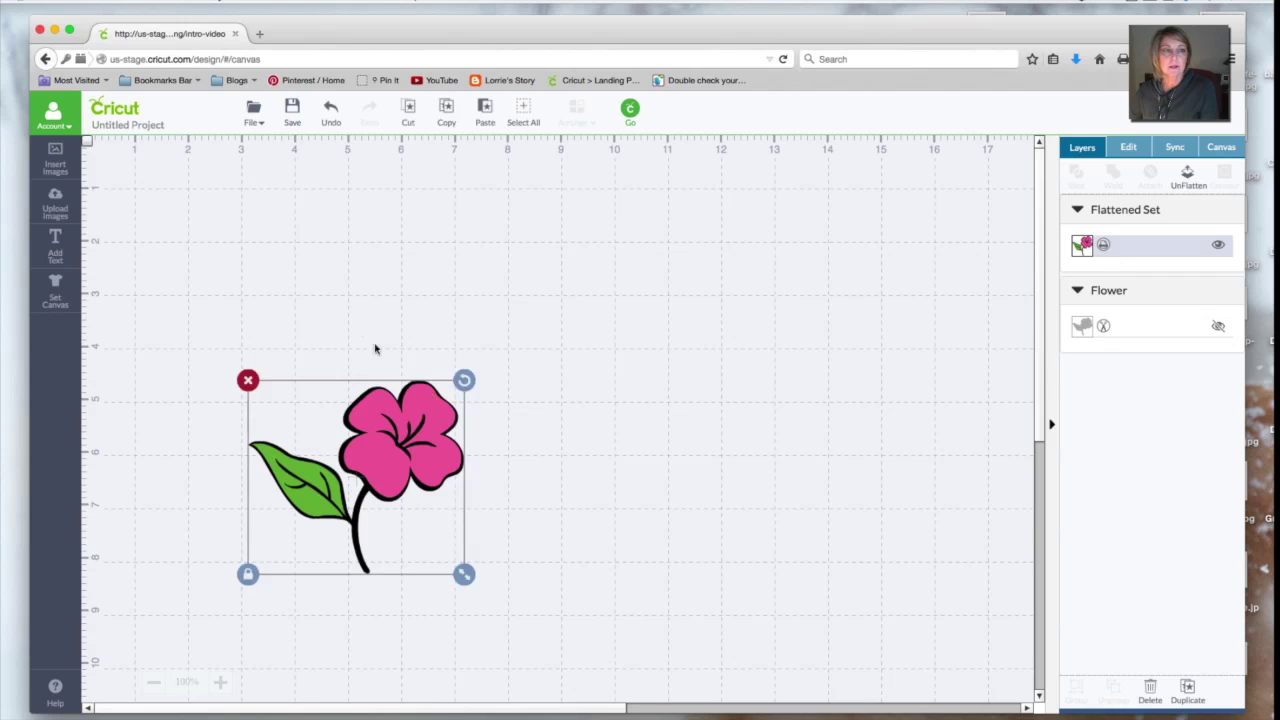
left_click(333, 114)
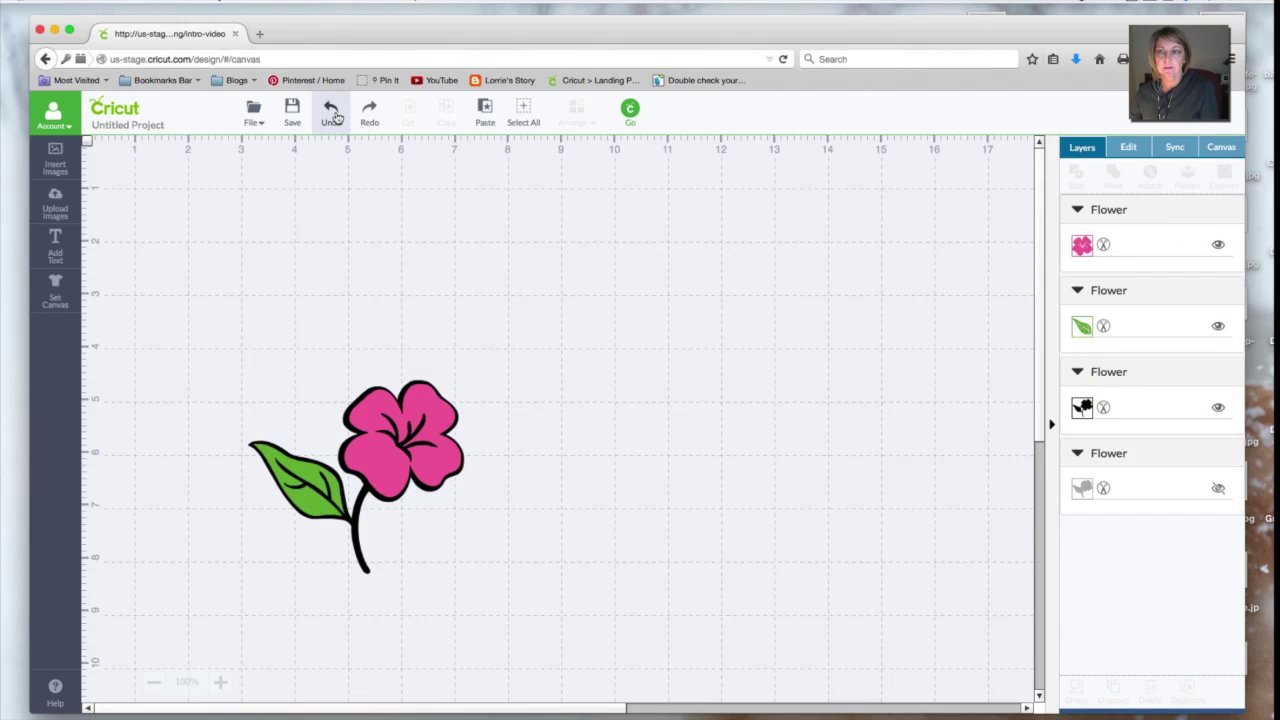
Step: Move the pink petals off the black base and hide their inner vein cutout with Contour
left_click(441, 424)
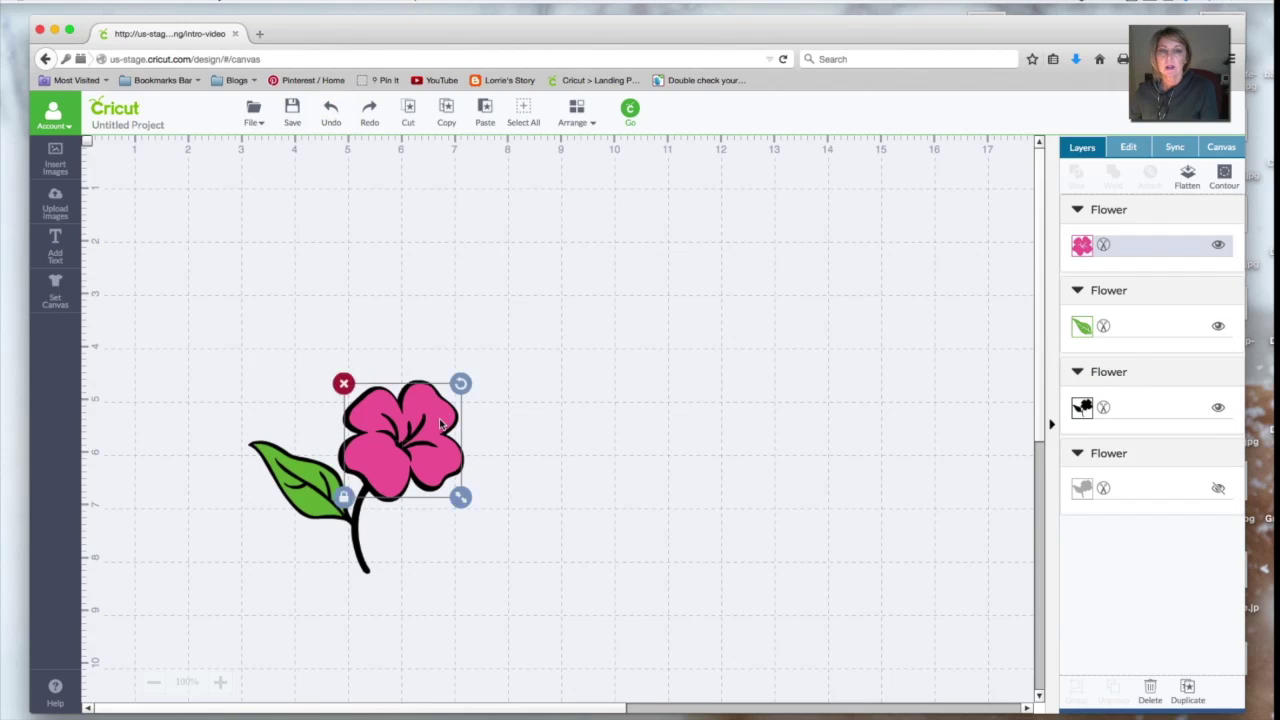
left_click_drag(441, 424, 662, 328)
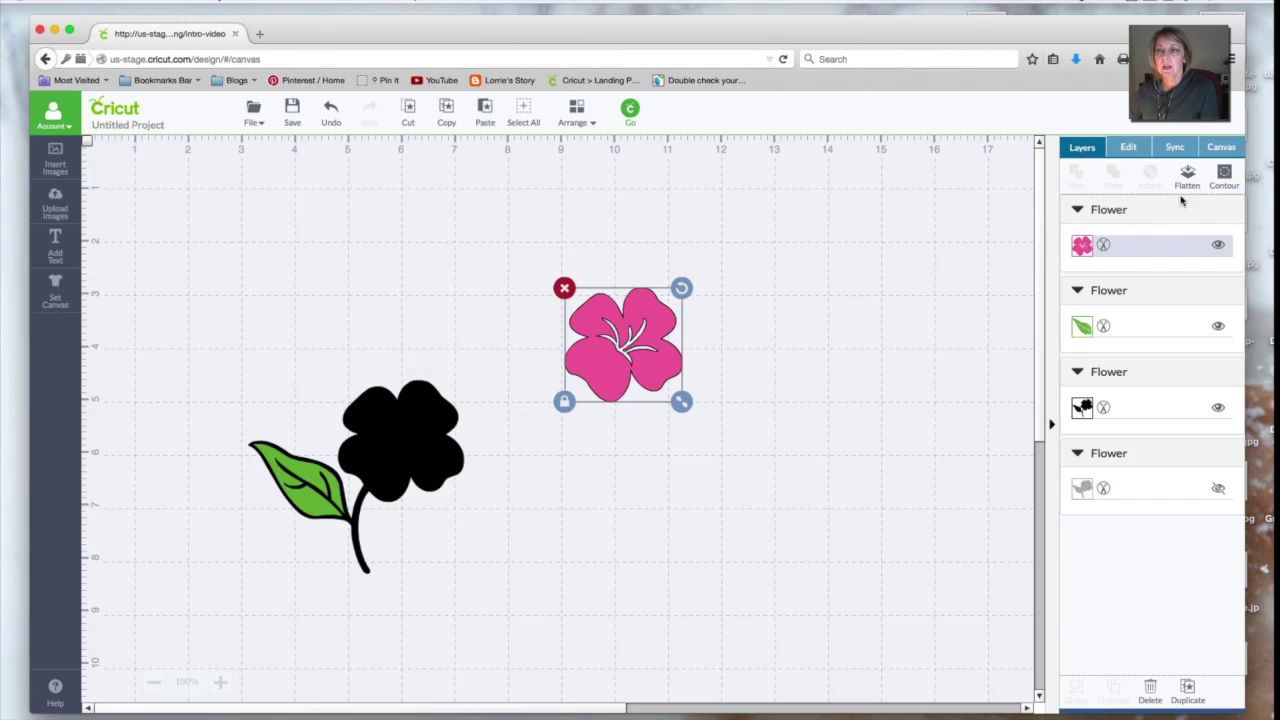
left_click(1224, 174)
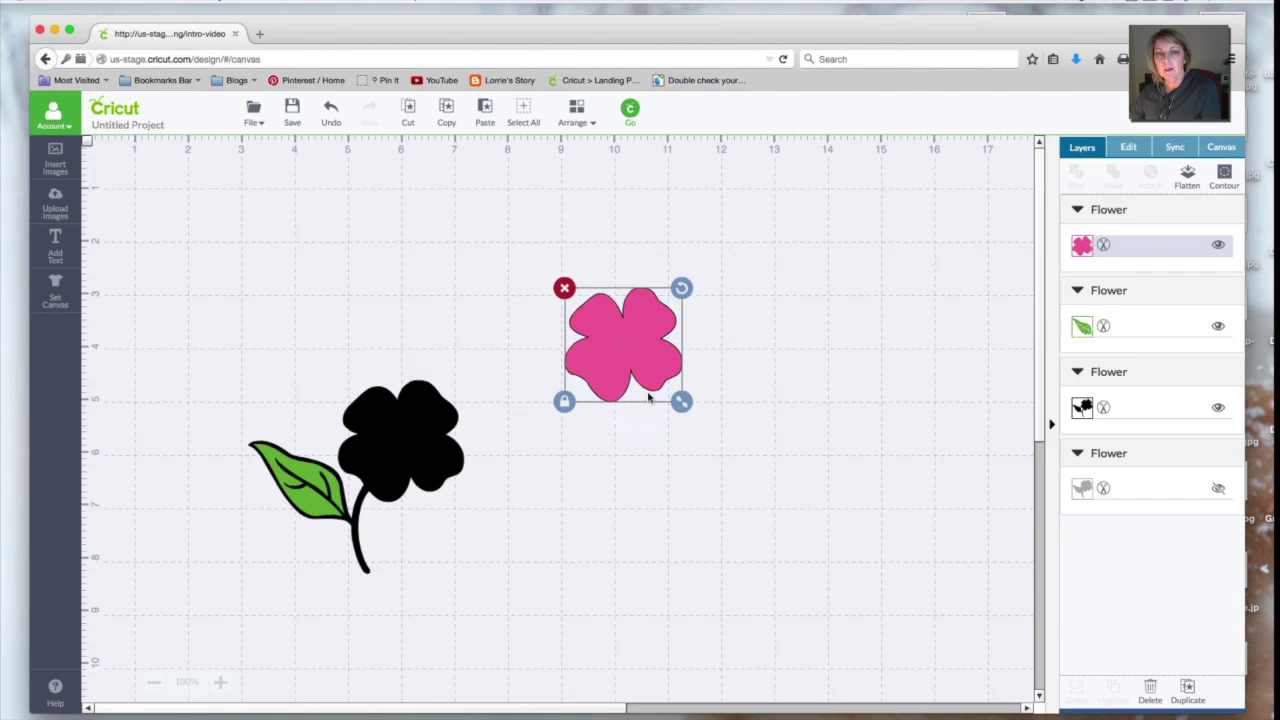
mouse_move(657, 382)
left_mouse_down()
mouse_move(771, 320)
mouse_move(605, 377)
mouse_move(431, 477)
mouse_move(651, 405)
left_mouse_up()
left_click(621, 517)
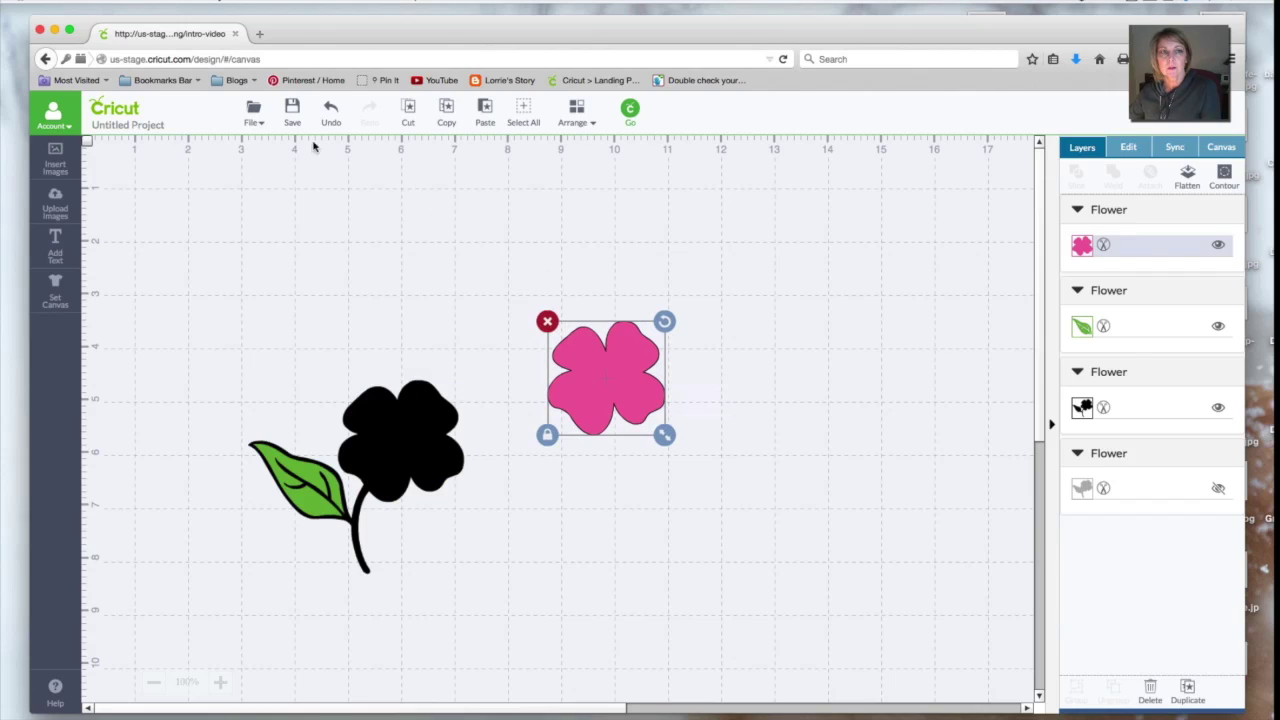
Step: Undo the last petal moves and the Contour change, and deselect the petals
left_click(329, 114)
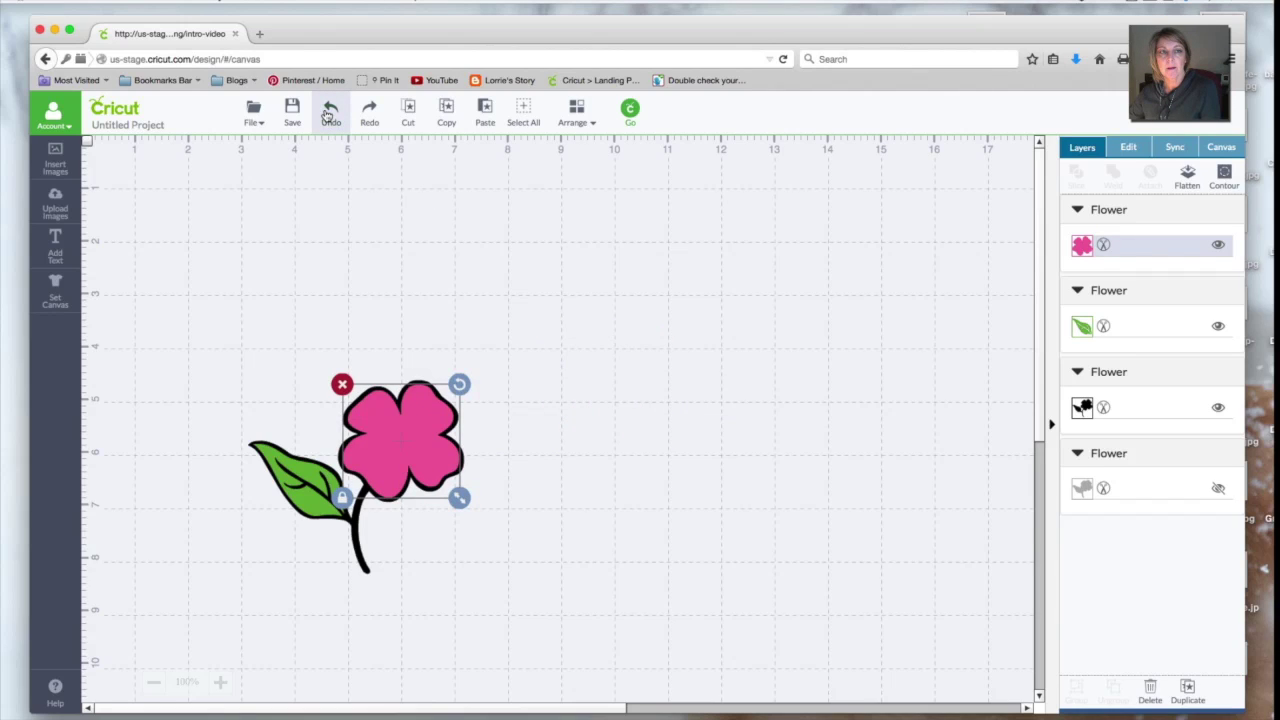
left_click(327, 115)
left_click(327, 115)
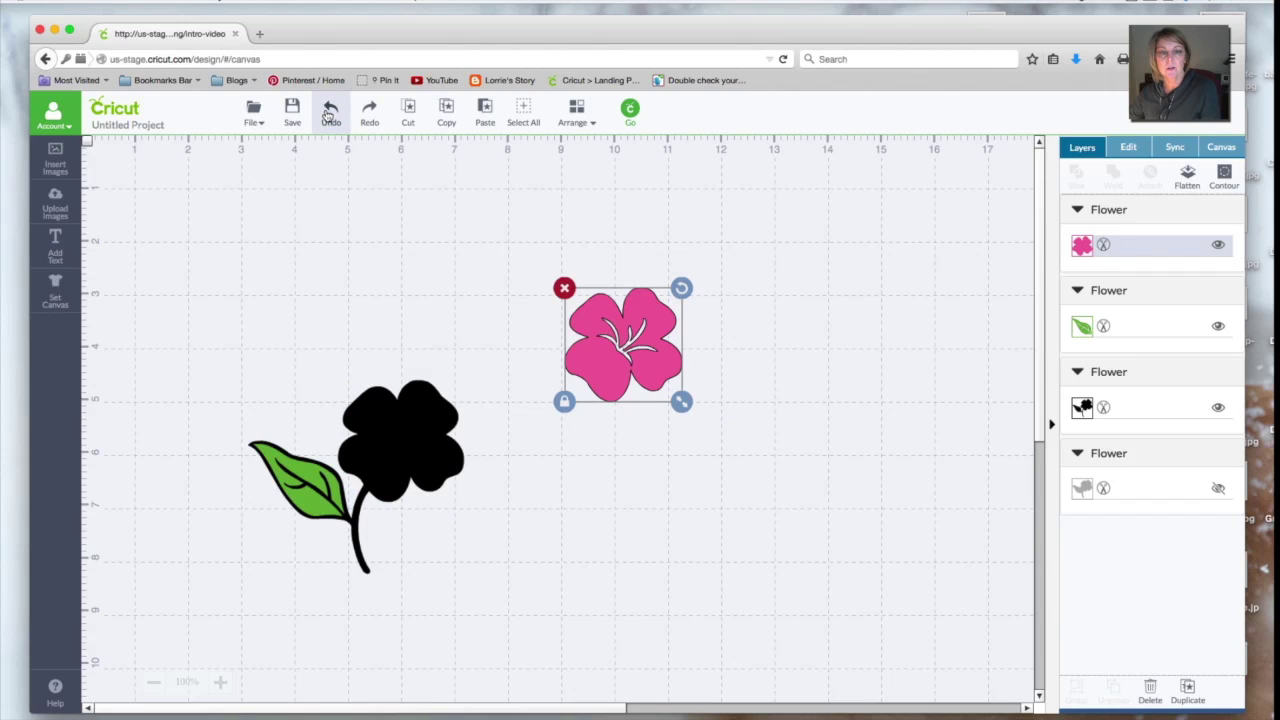
left_click(480, 252)
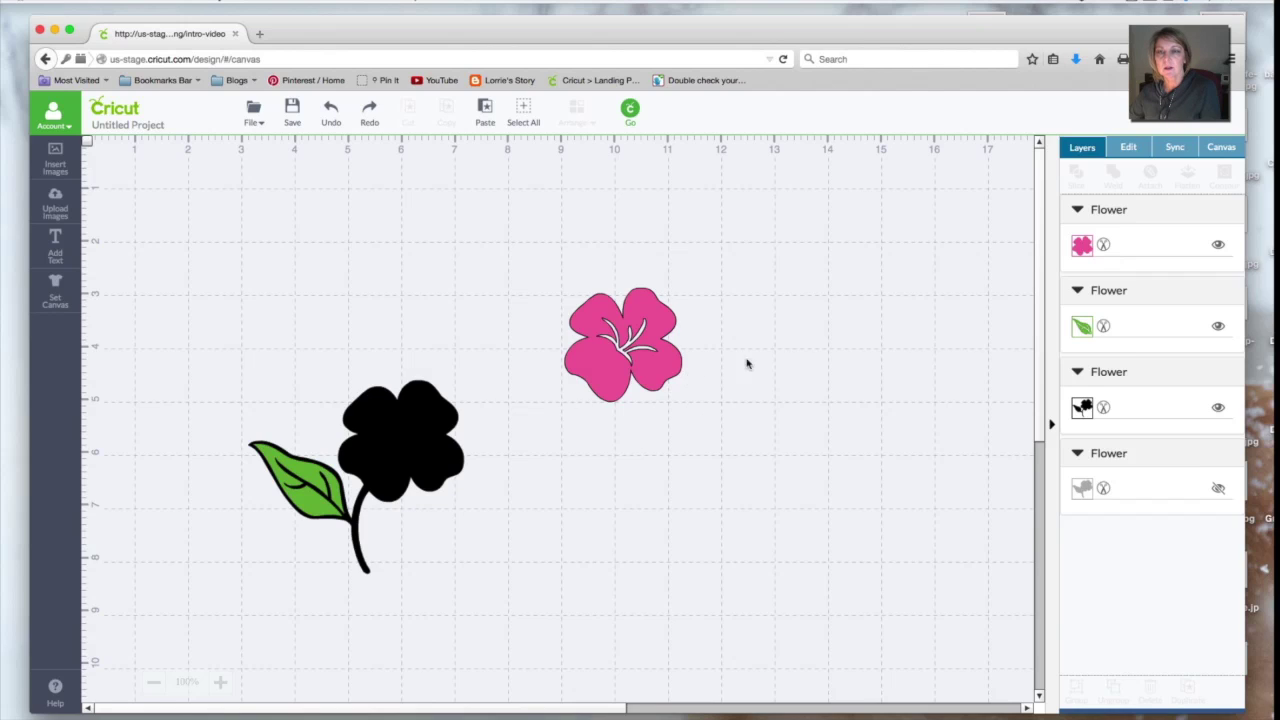
Step: Shift the separated pink petals slightly and use Contour to hide the vein cutout at their center
left_click_drag(660, 360, 687, 378)
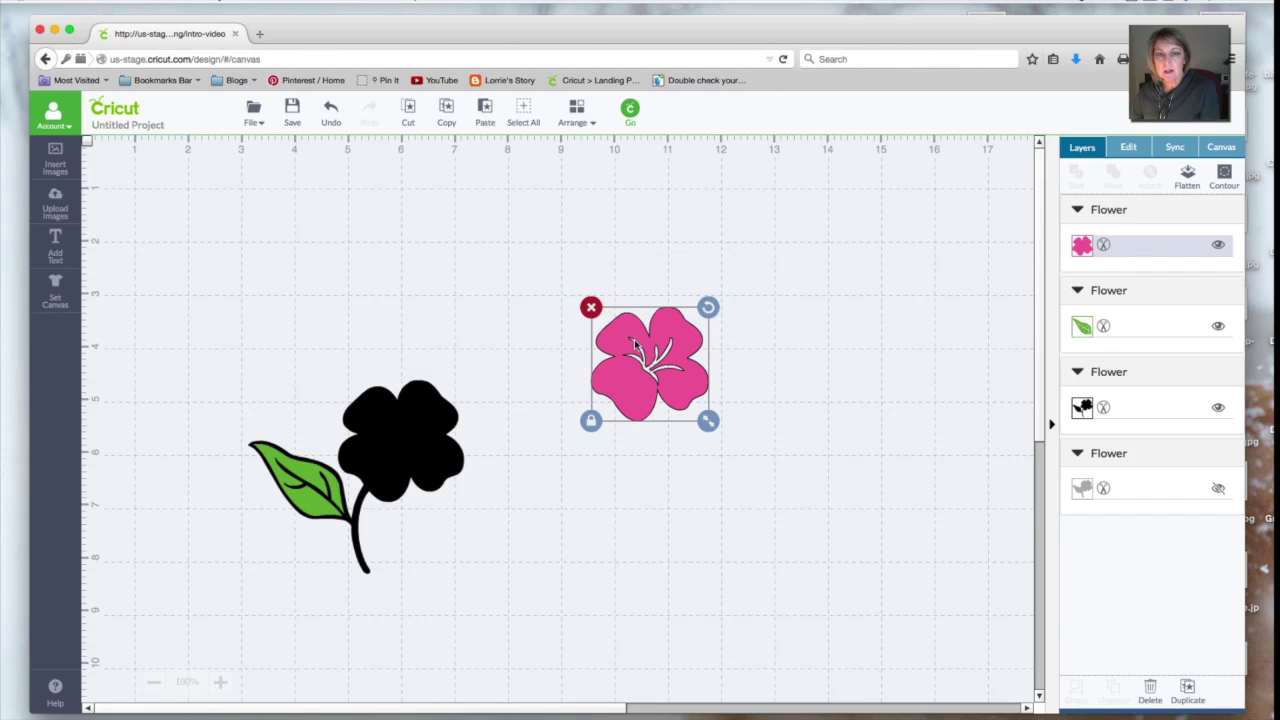
left_click(1225, 175)
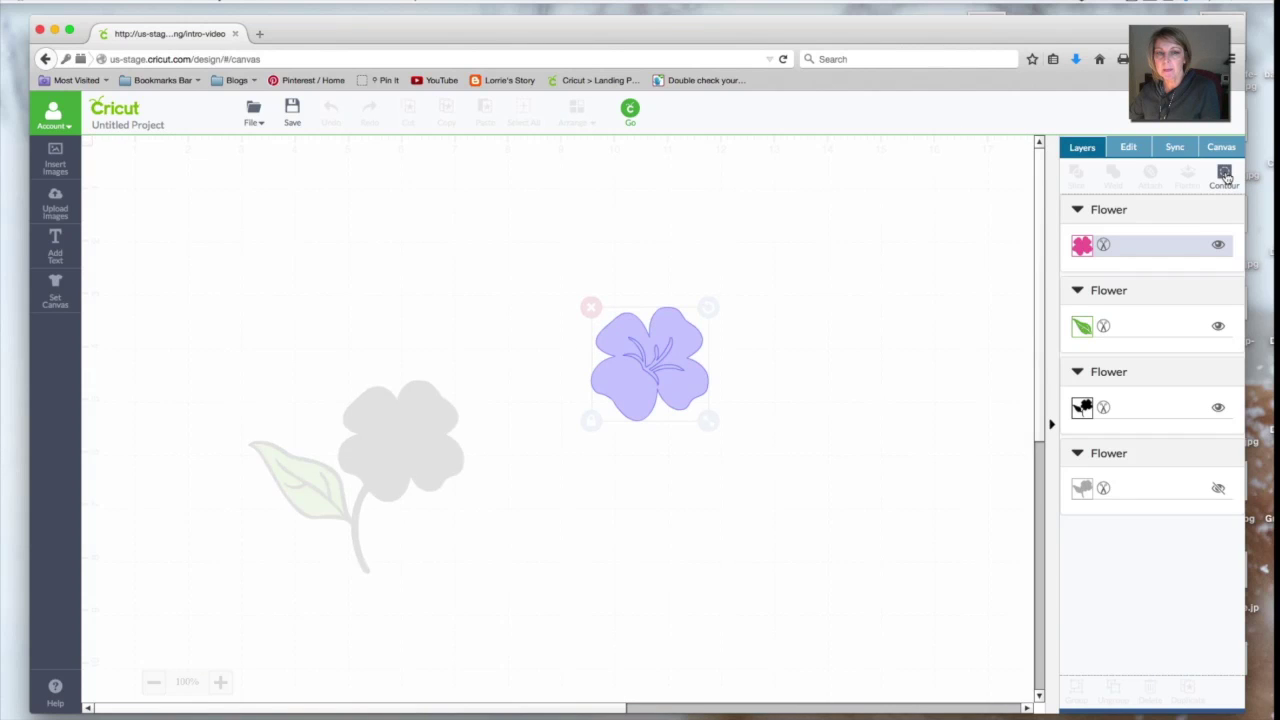
left_click(668, 357)
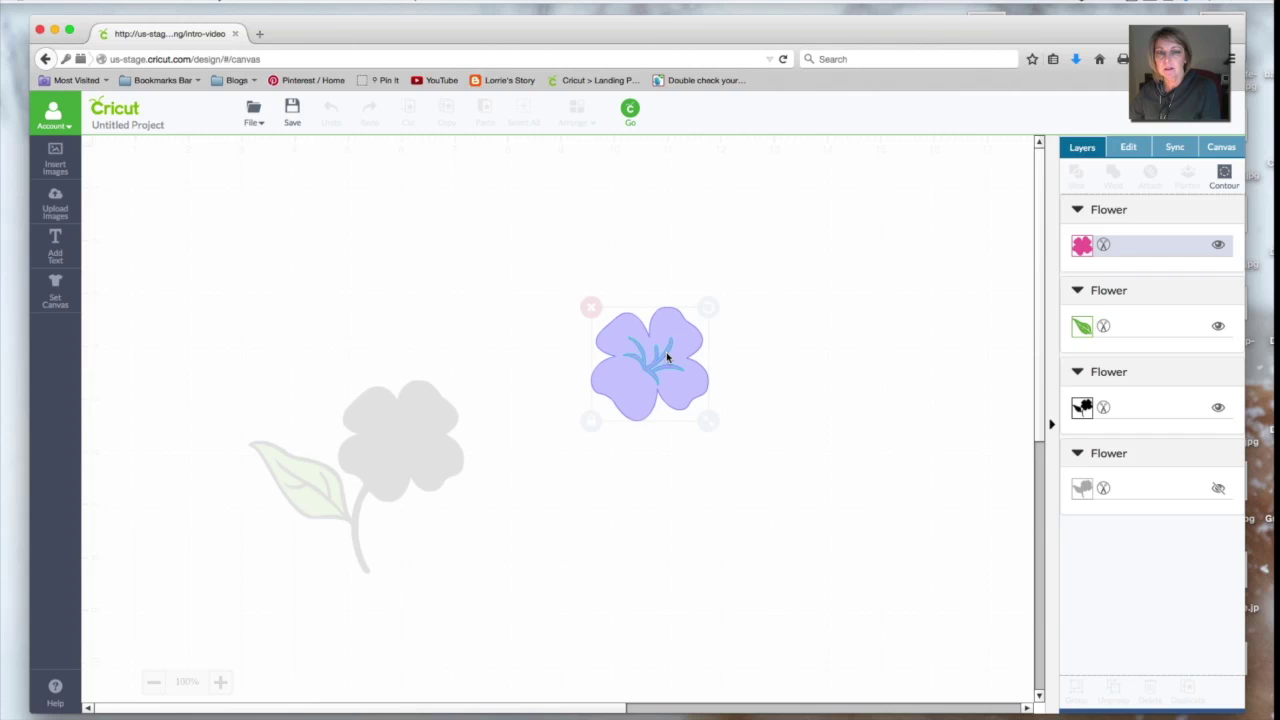
left_click(808, 351)
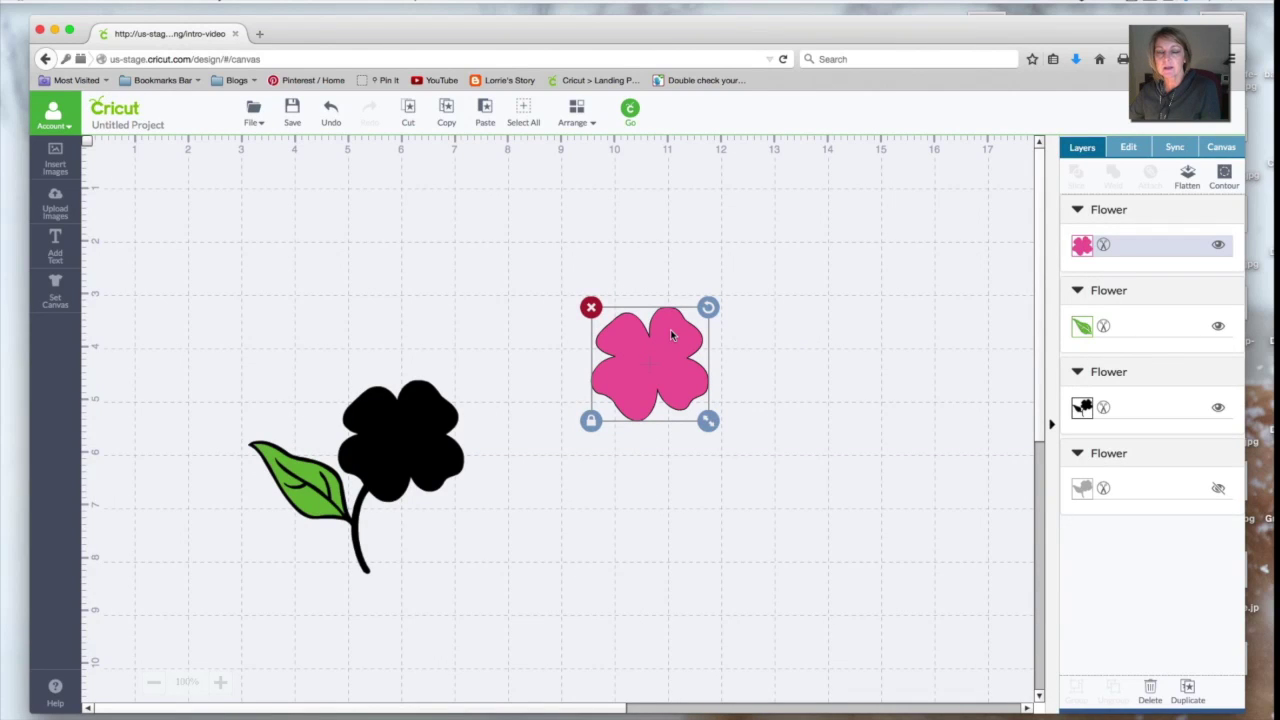
Step: Place the solid pink petals over the black blossom, and undo the move and the Contour change
left_click_drag(676, 345, 422, 420)
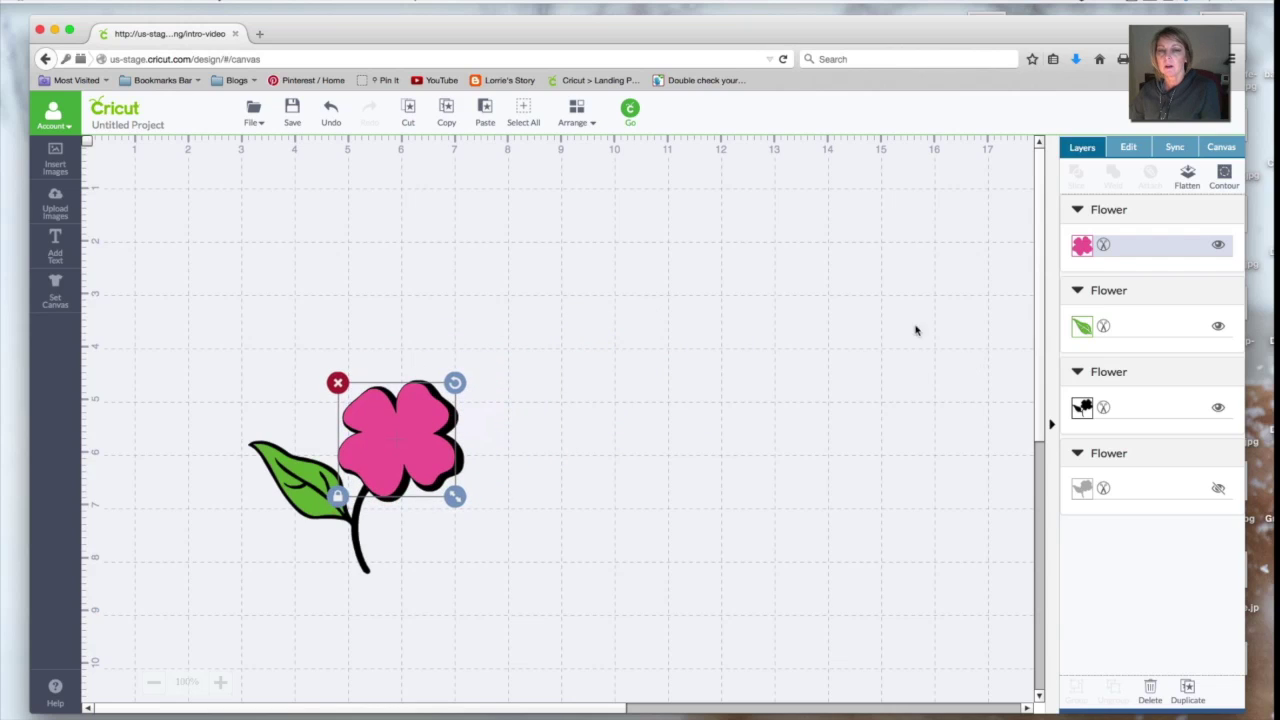
left_click(329, 112)
left_click(327, 112)
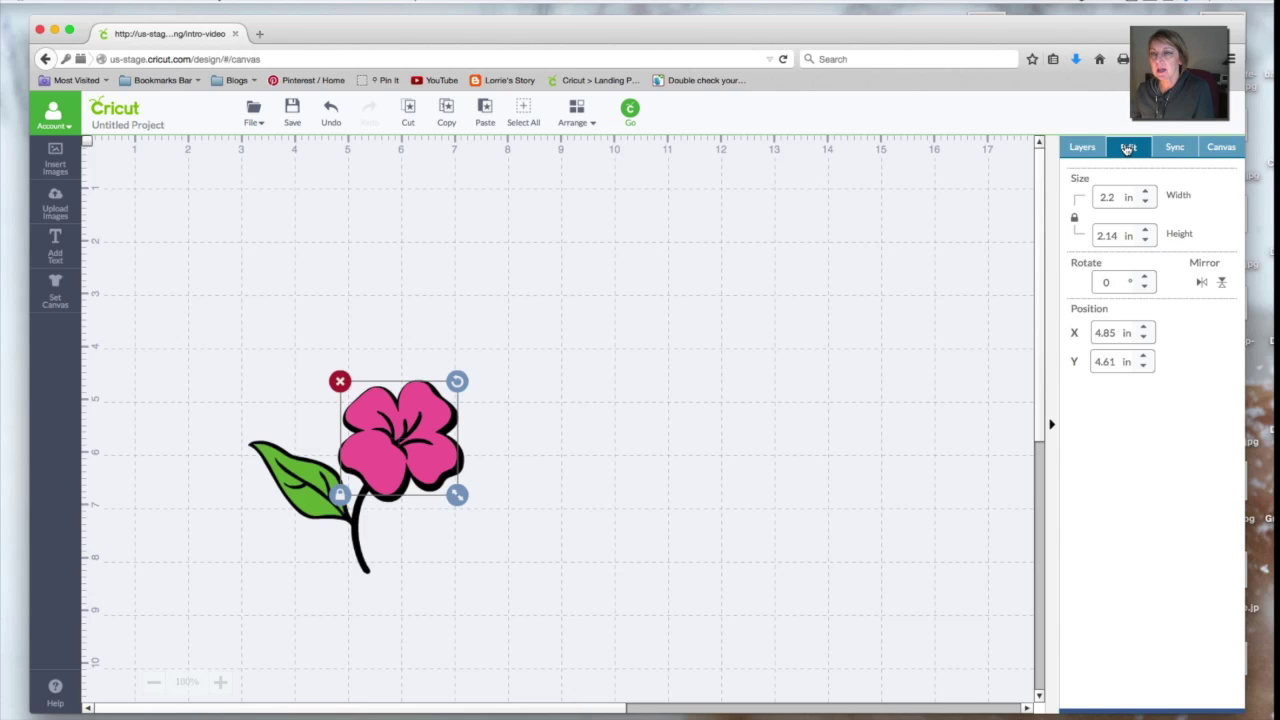
Step: Dock the Edit panel beneath the Layers panel and nudge the pink petals slightly over the black base
left_click_drag(1127, 148, 1077, 416)
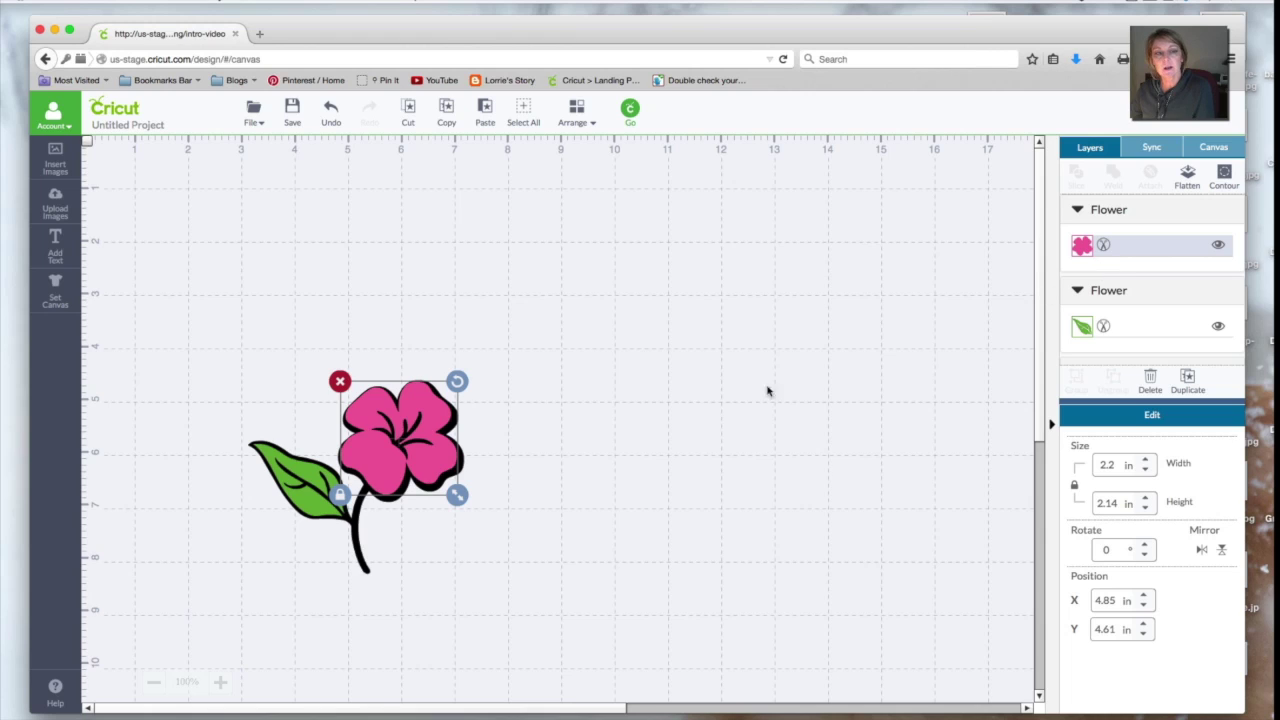
left_click(555, 503)
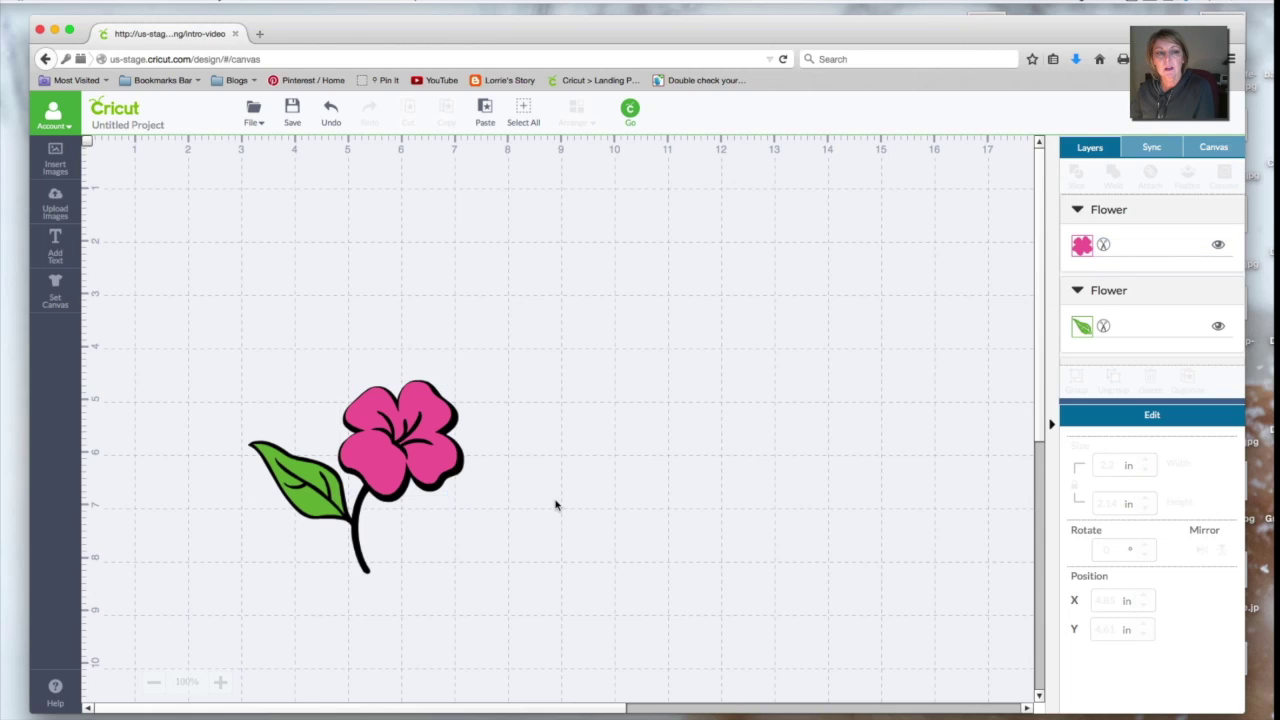
left_click(378, 431)
left_click(530, 457)
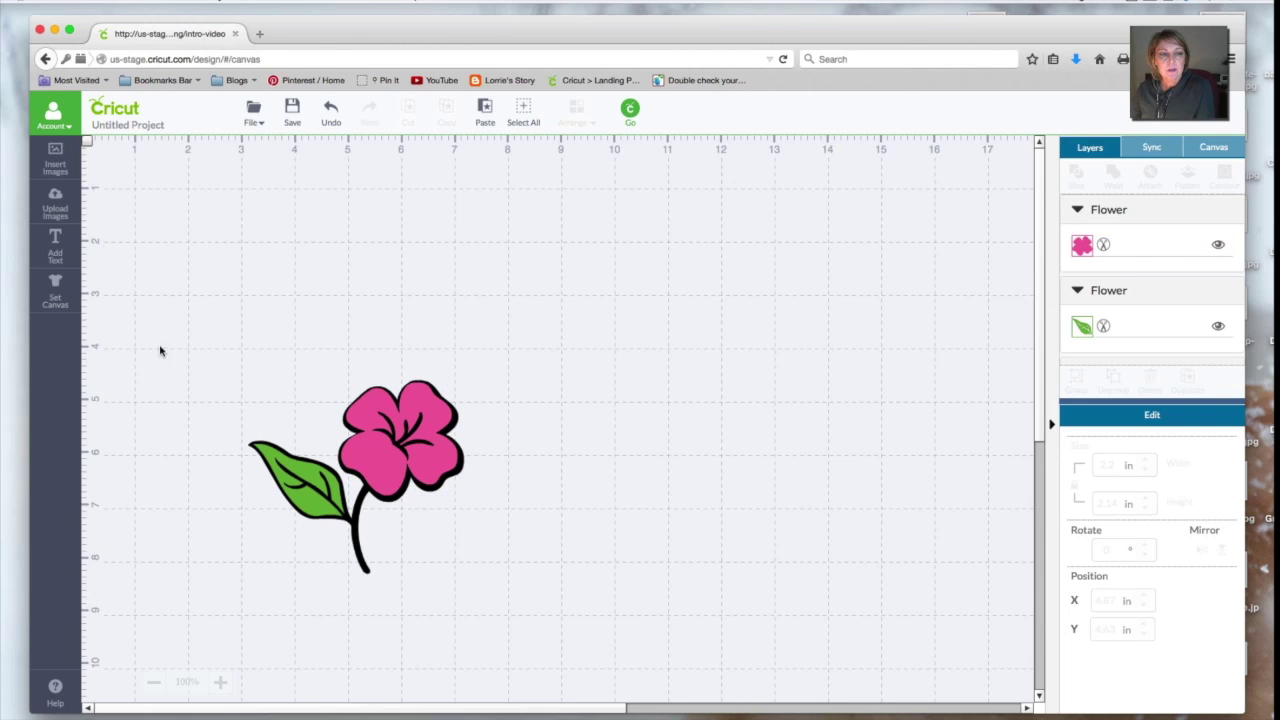
Step: Group the petals, leaf and black base, and move the group to about X 6.82 in, Y 2.82 in
left_click_drag(188, 321, 520, 627)
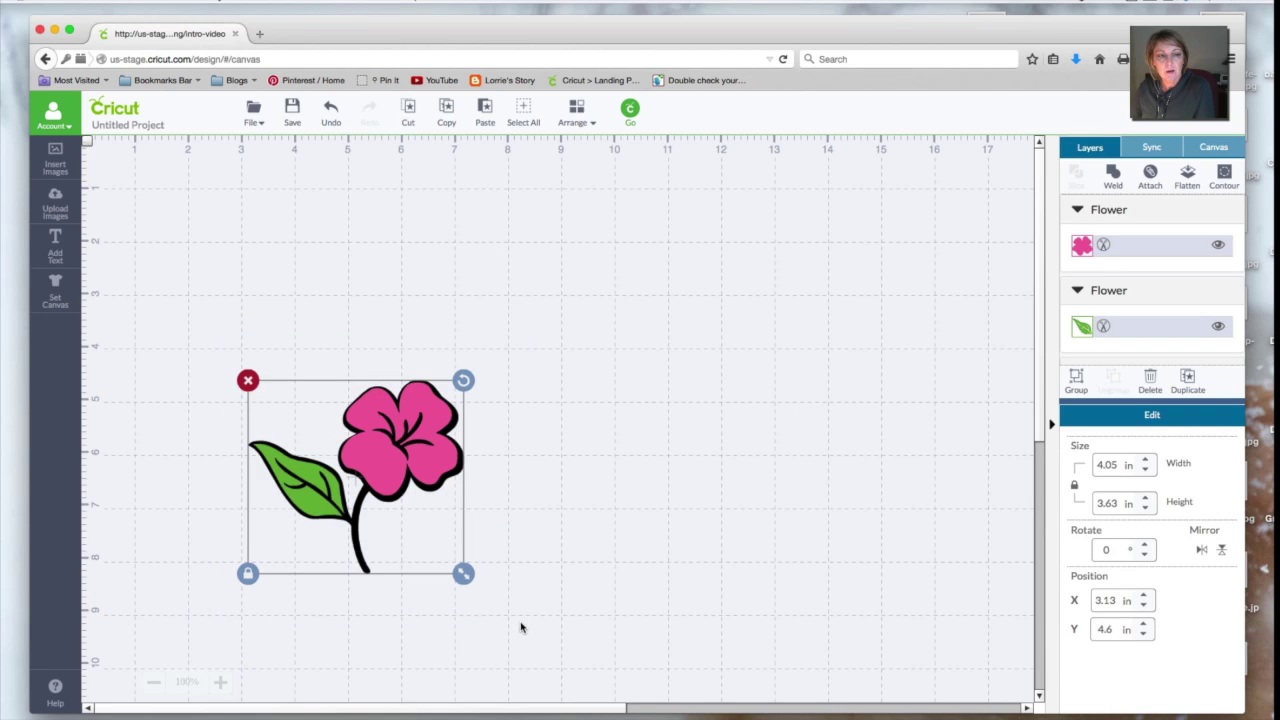
left_click(1075, 378)
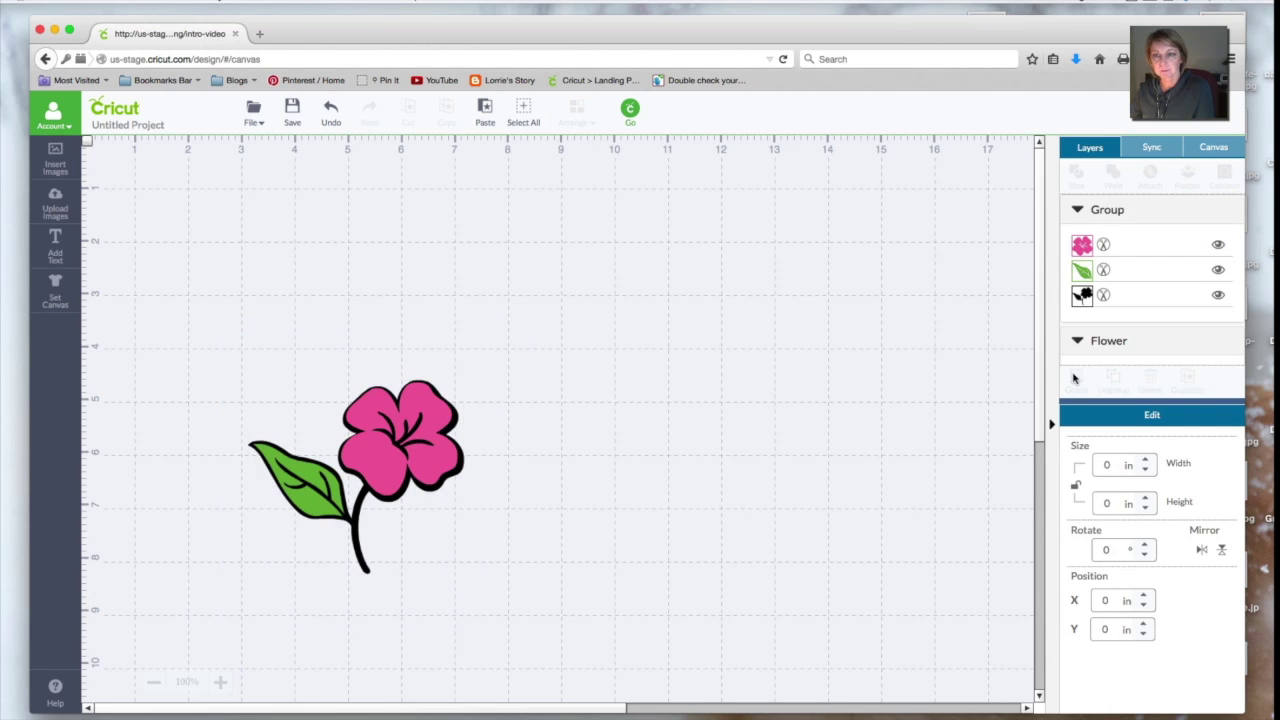
left_click_drag(432, 461, 641, 361)
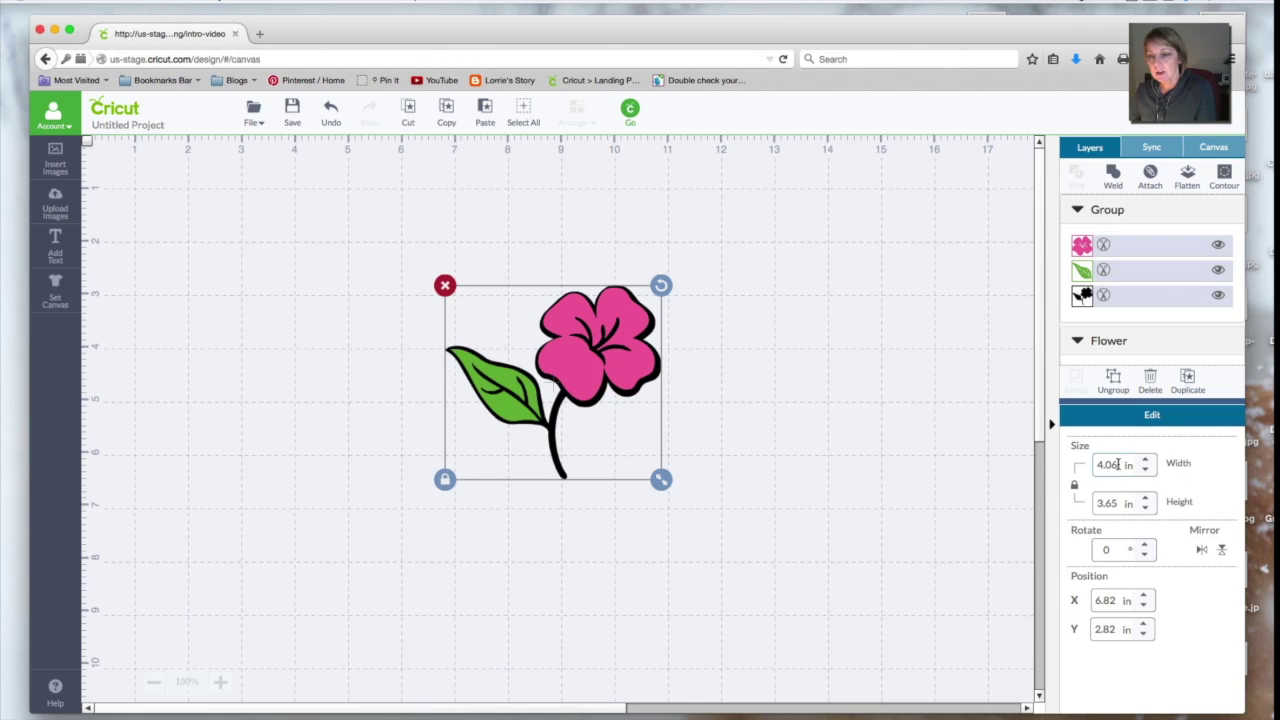
Step: Set the grouped flower's height to 5.00 in with proportions locked, and move it to the canvas origin at X 0, Y 0
left_click_drag(1118, 464, 1095, 464)
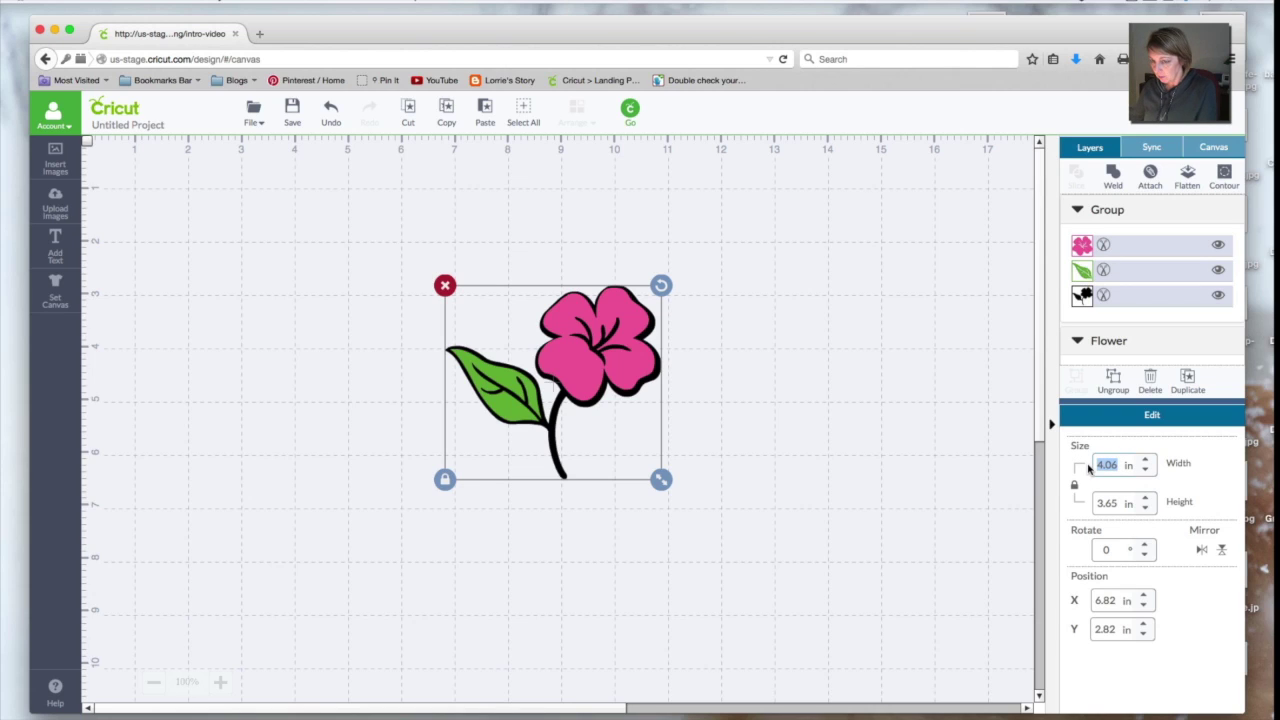
left_click_drag(1120, 503, 1086, 503)
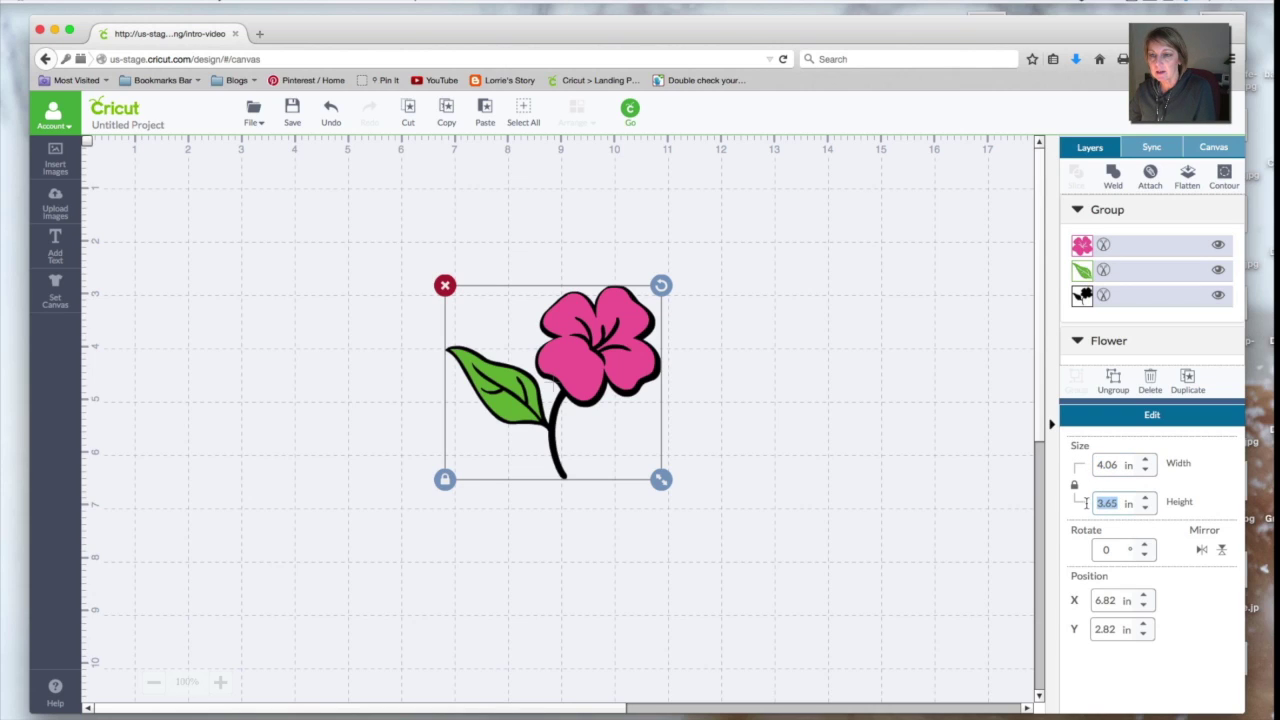
type("5")
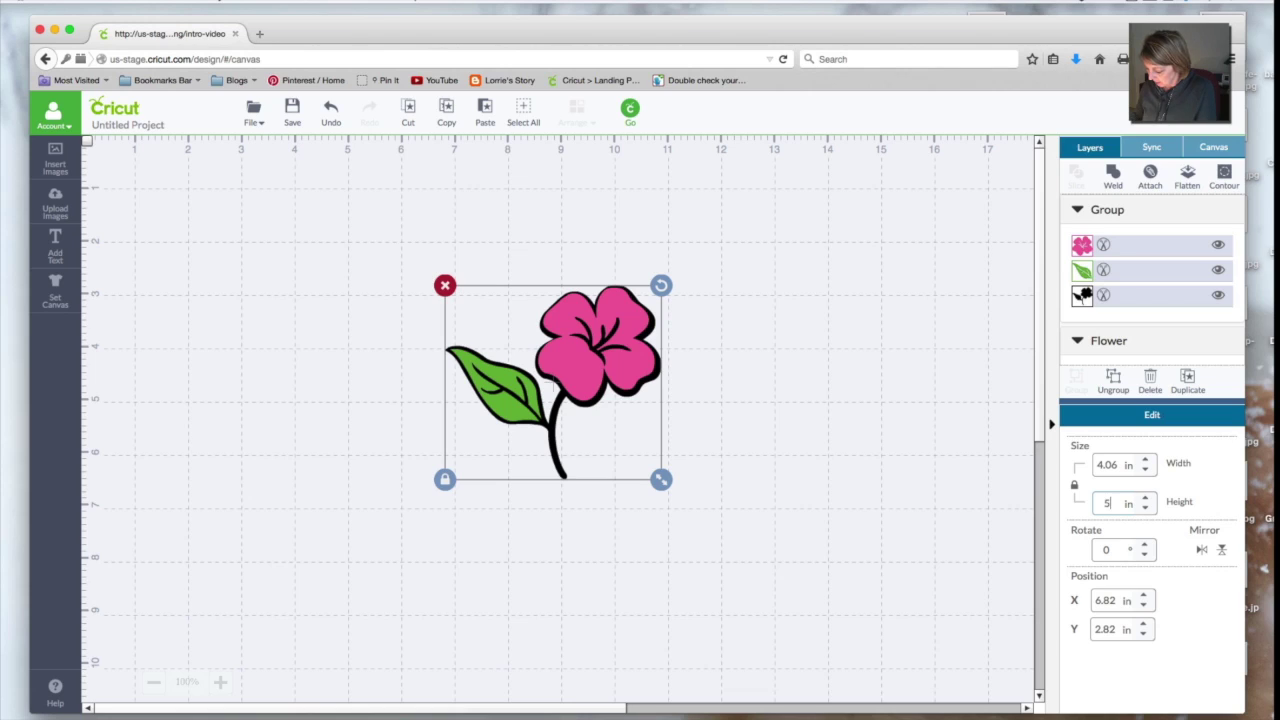
type(".00")
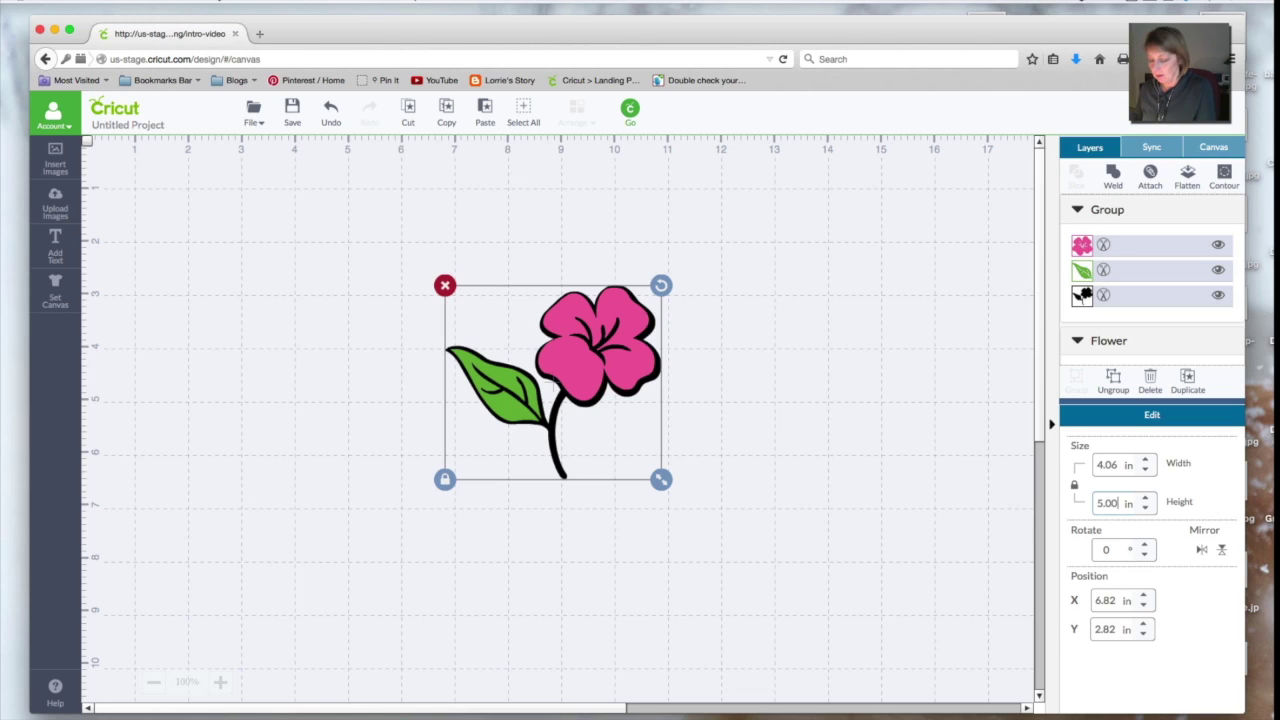
key("Return")
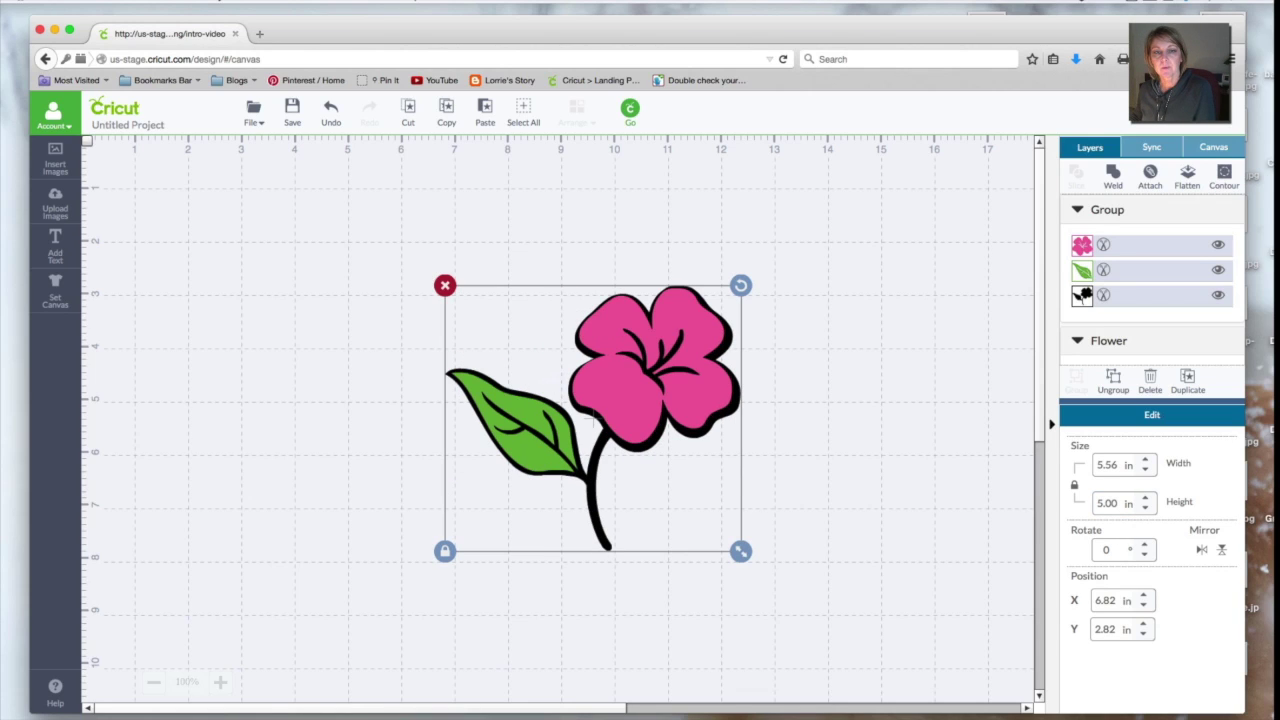
left_click_drag(590, 376, 252, 246)
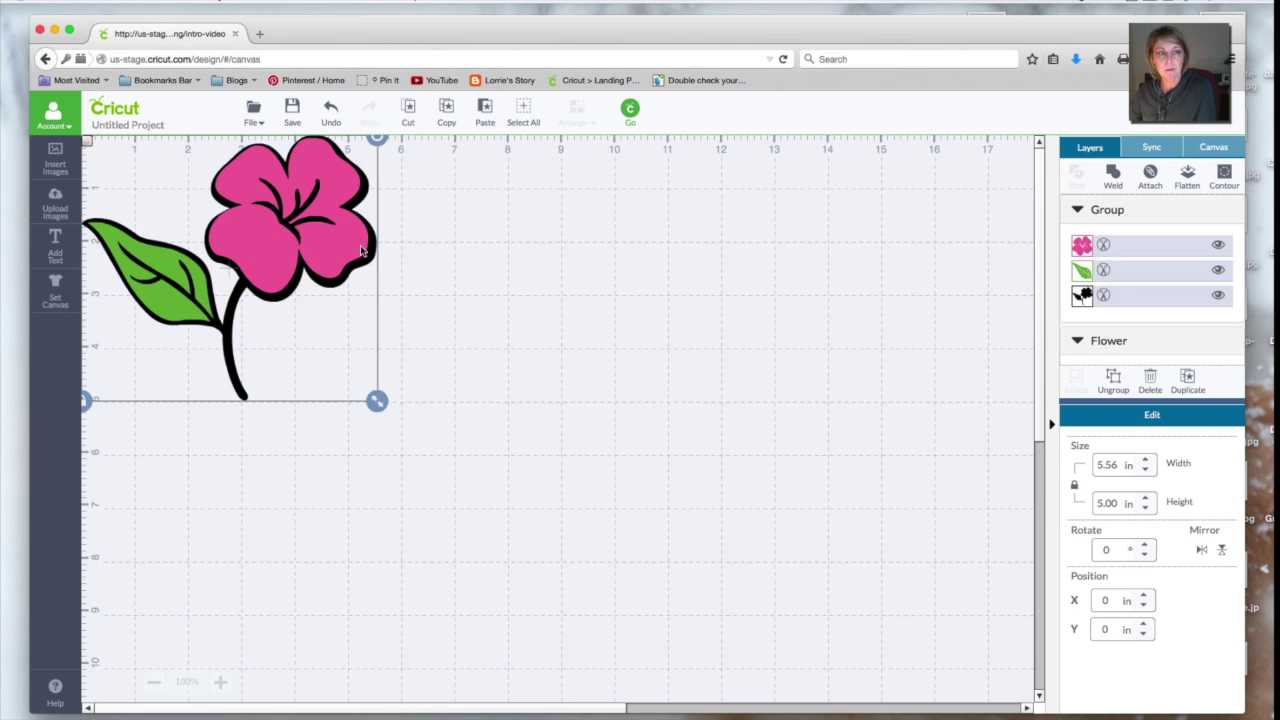
Step: Move the grouped flower to about X 4.39 in, Y 3.15 in, and try a 7.00 in height with proportions unlocked, undoing the resize
left_click_drag(364, 251, 565, 389)
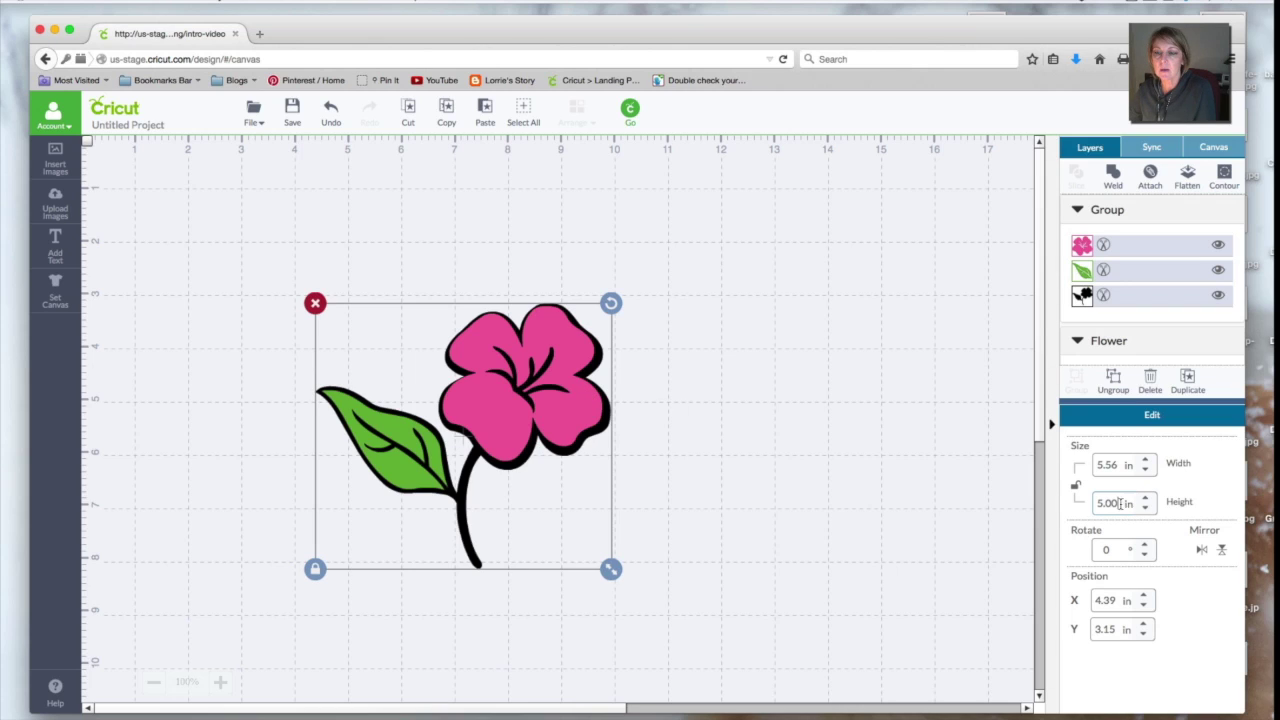
key("super+a")
type("7.00")
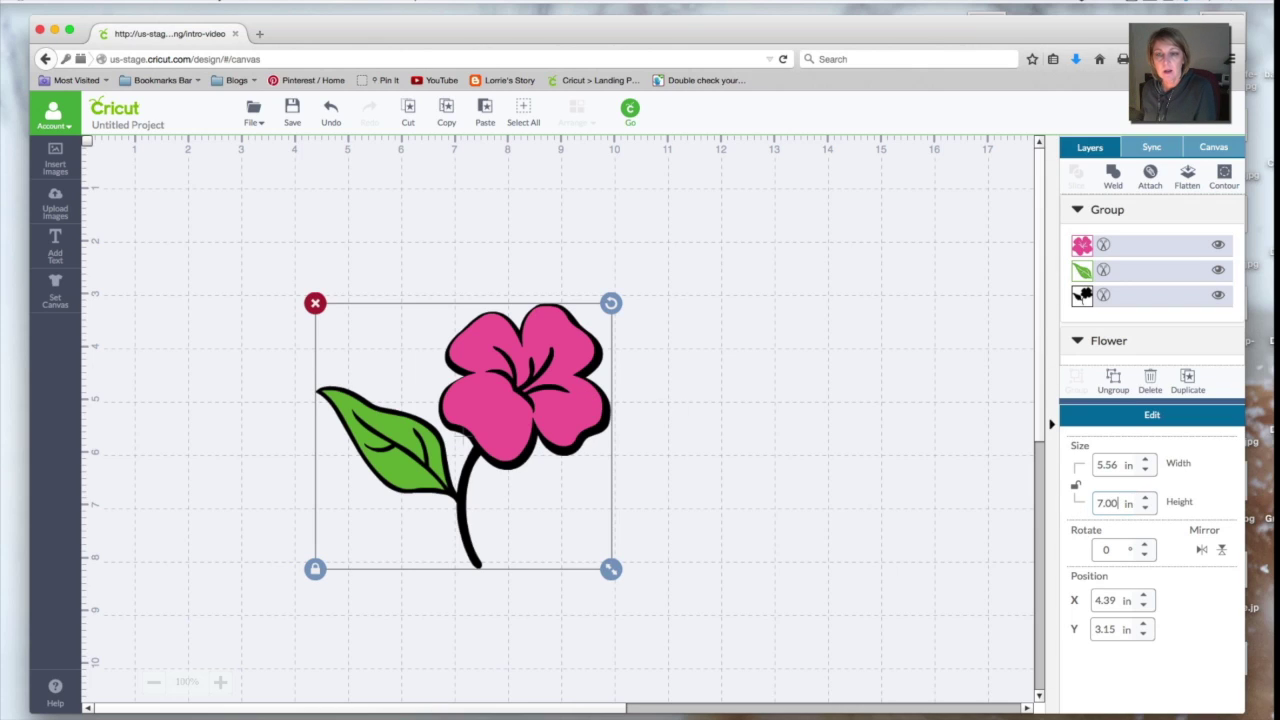
key("Return")
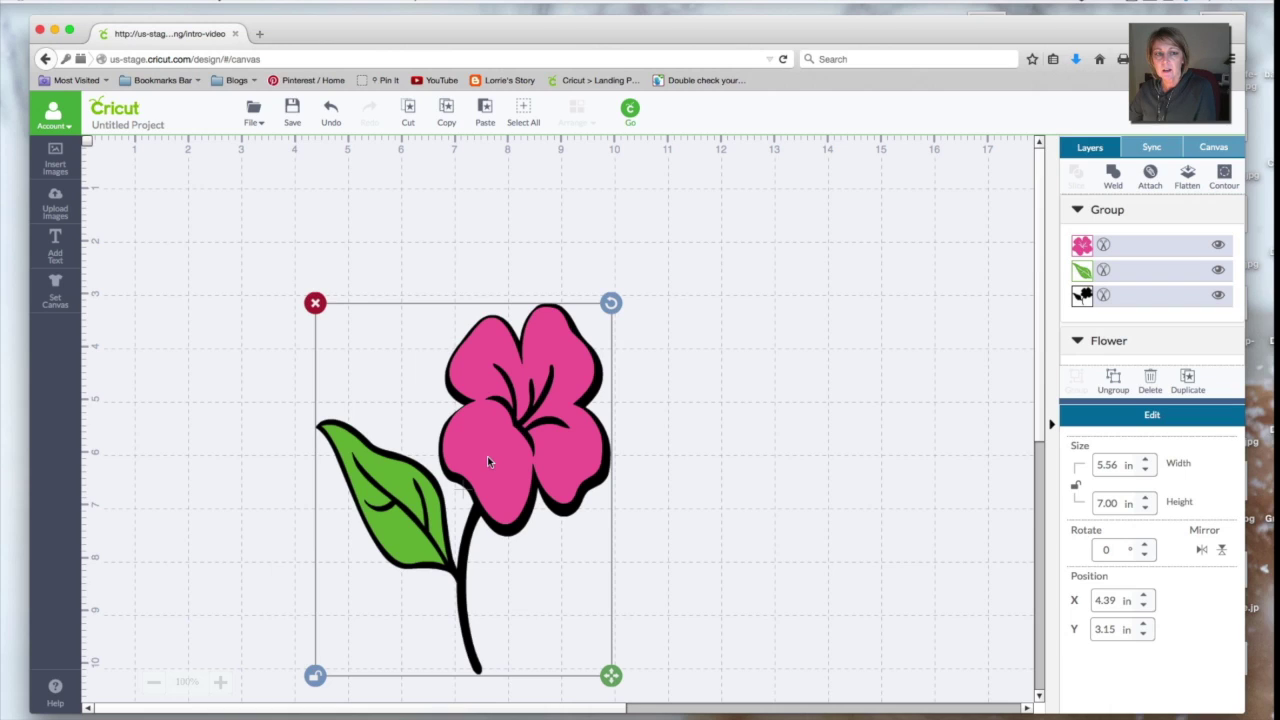
left_click(330, 113)
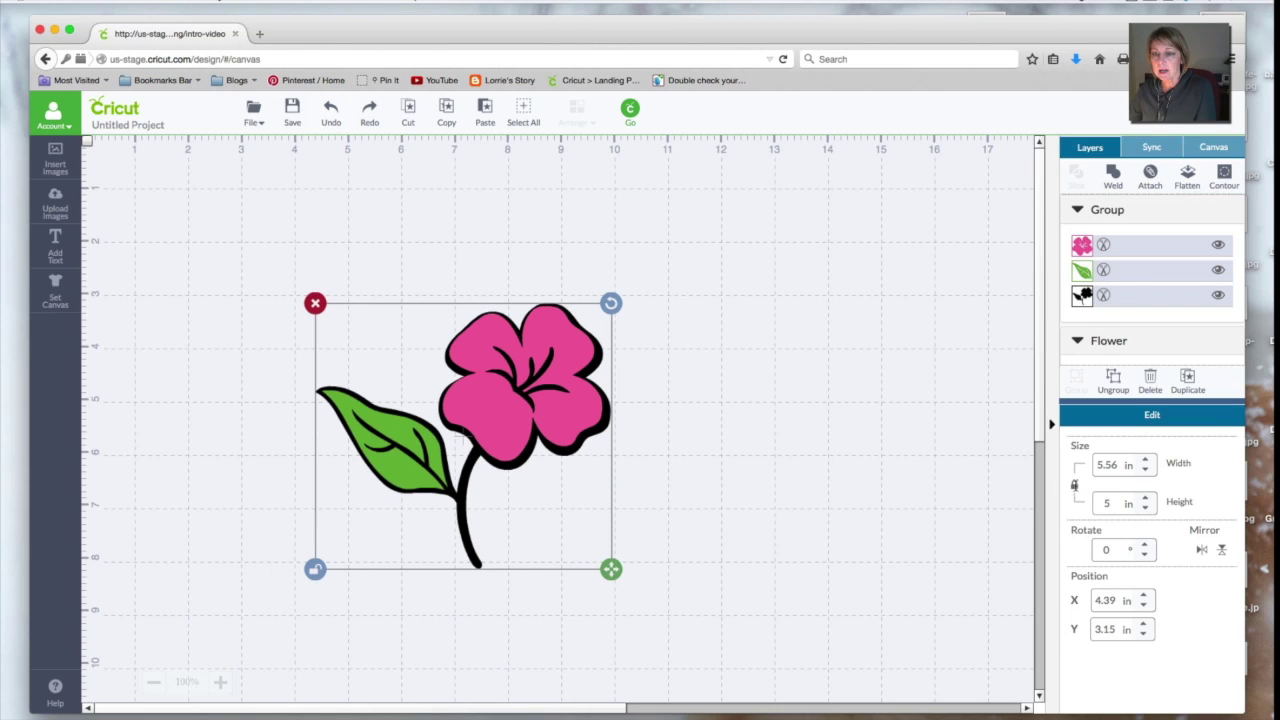
Step: Set the grouped flower's height to 7.00 in with proportions locked, and move it to about X 3.62 in, Y 1.4 in
double_click(1118, 503)
type("7")
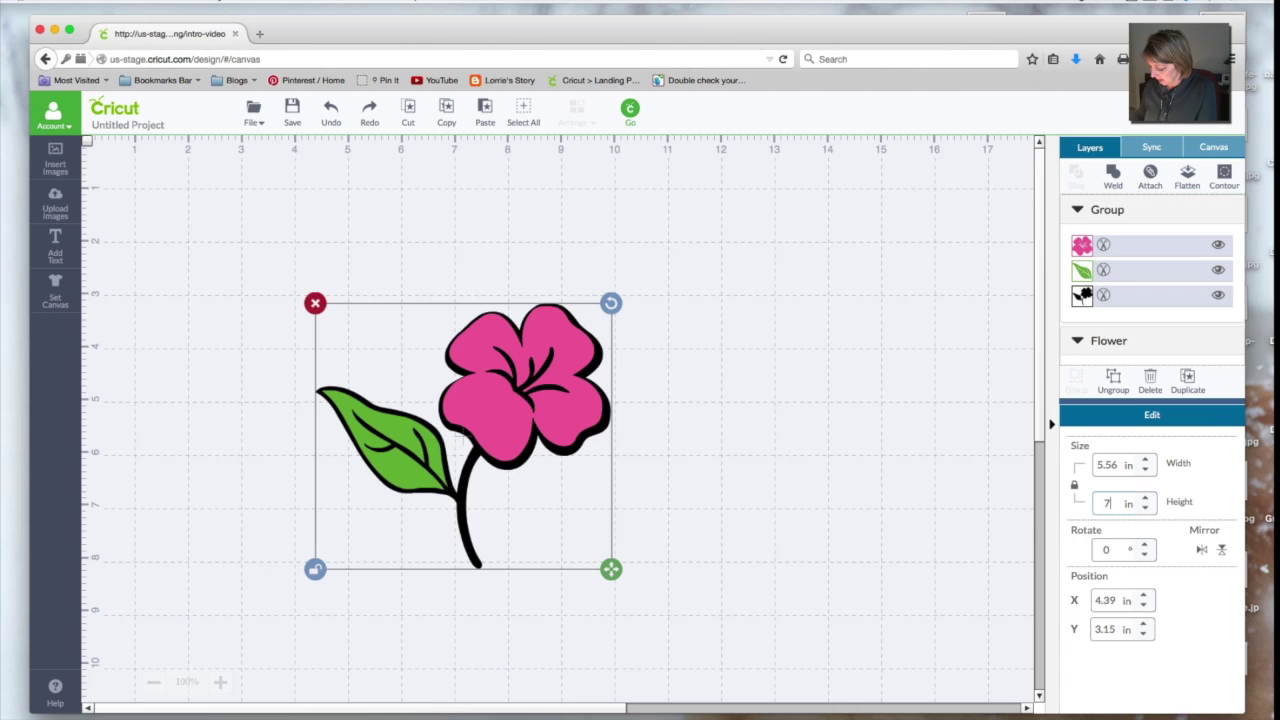
type(".00")
key("Return")
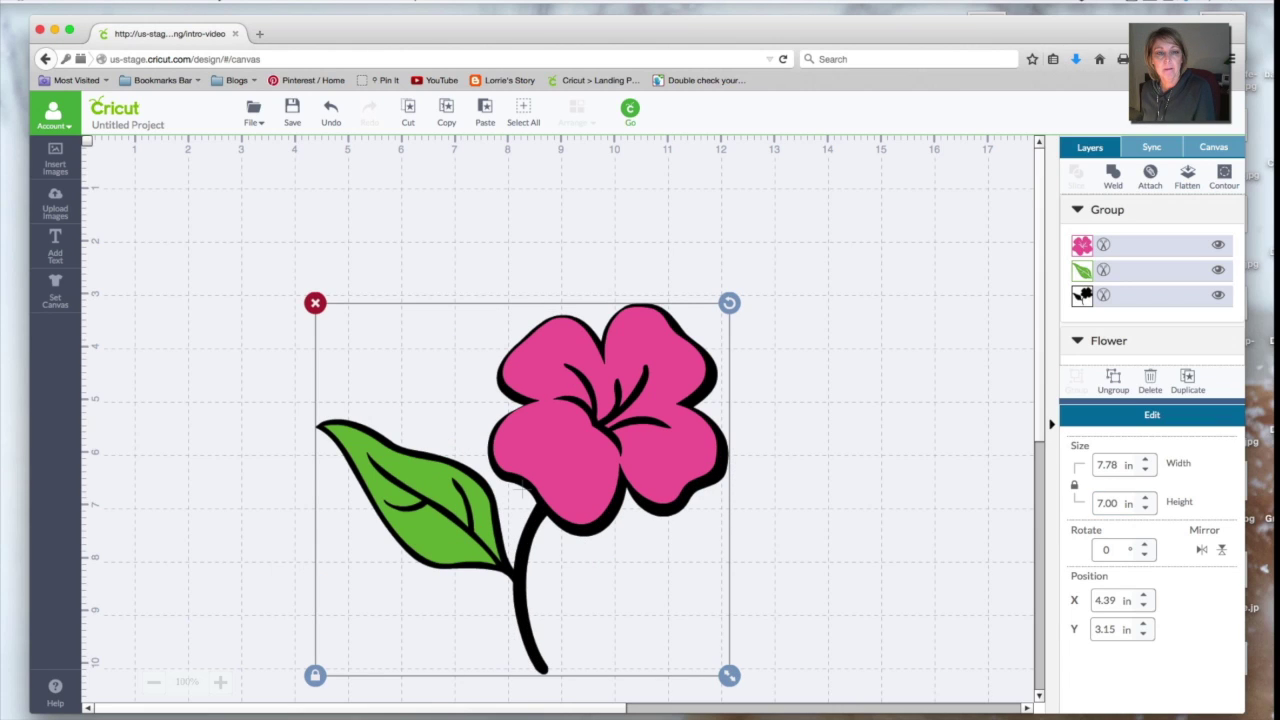
left_click_drag(709, 446, 669, 353)
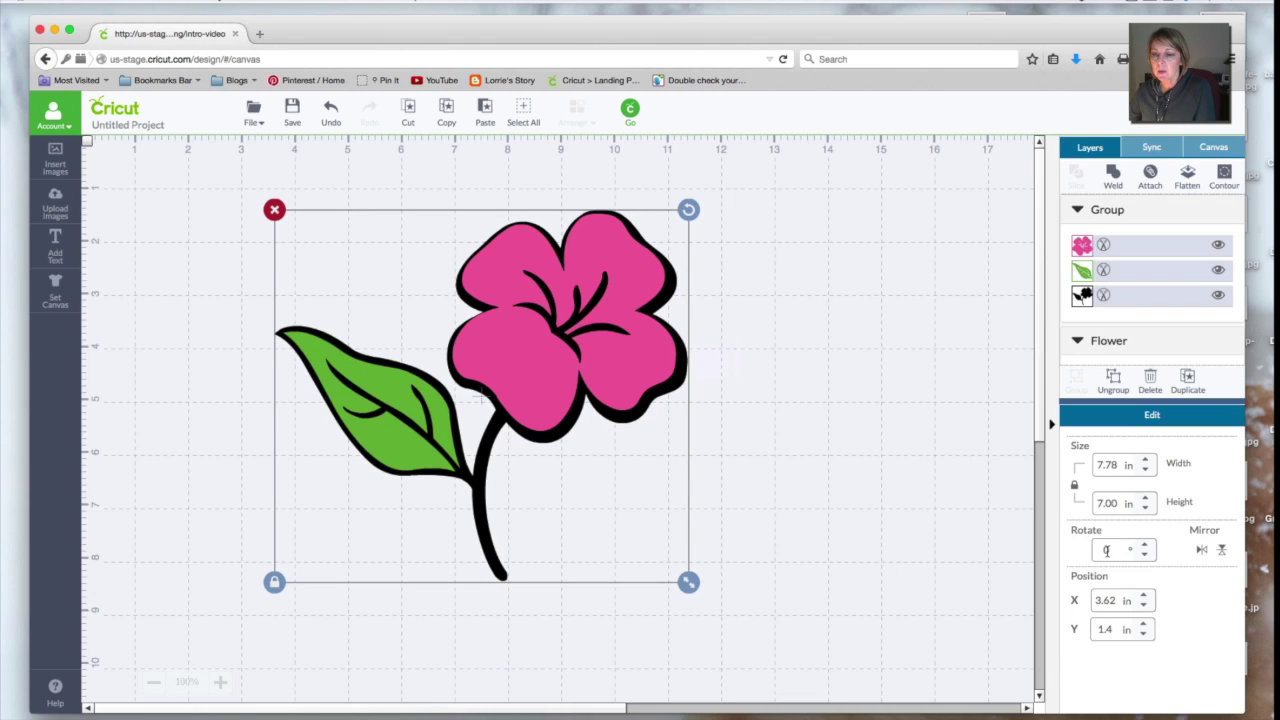
Step: Rotate the grouped flower to 45°, undo the rotation, and try rotating it freehand
left_click_drag(1116, 550, 1091, 550)
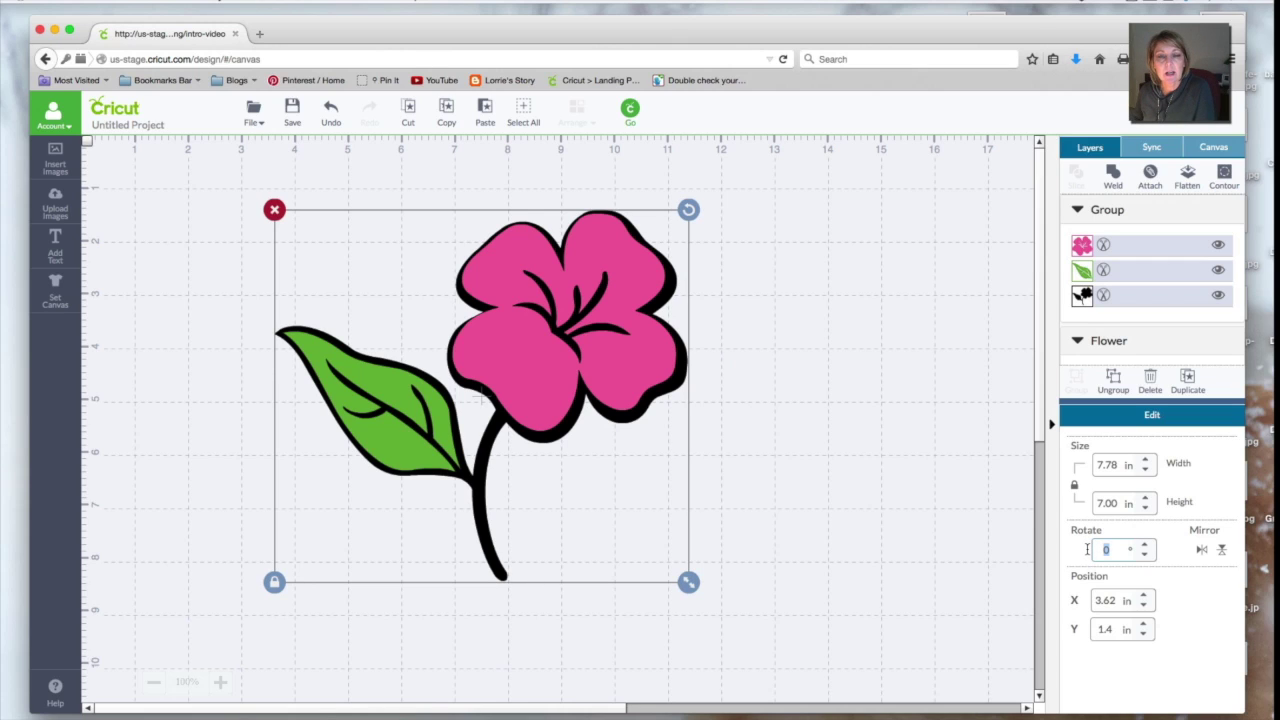
type("45")
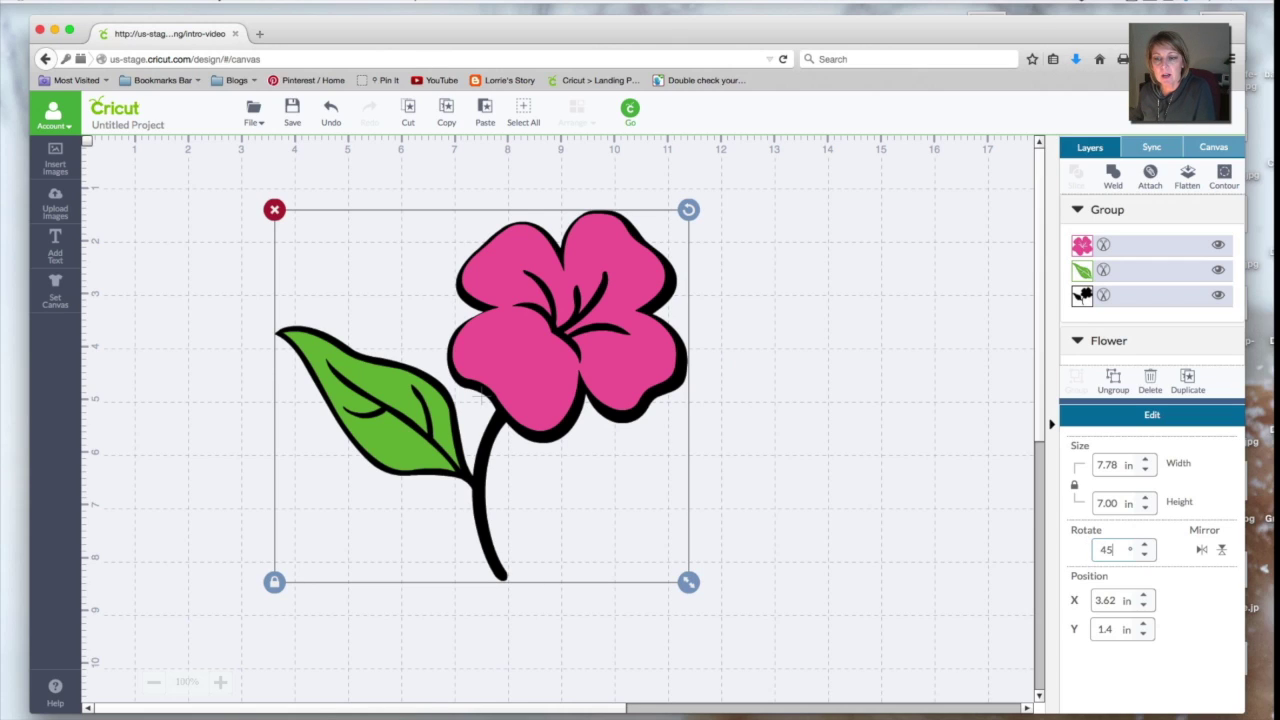
key("Return")
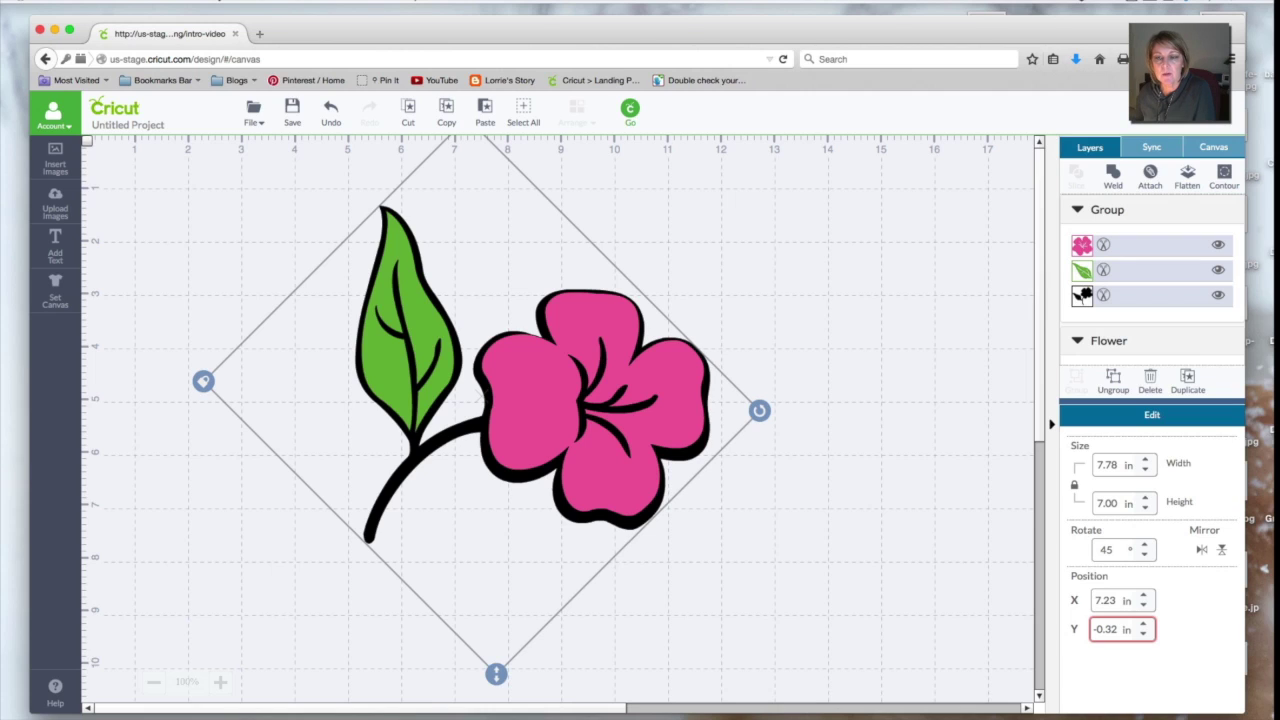
left_click(331, 112)
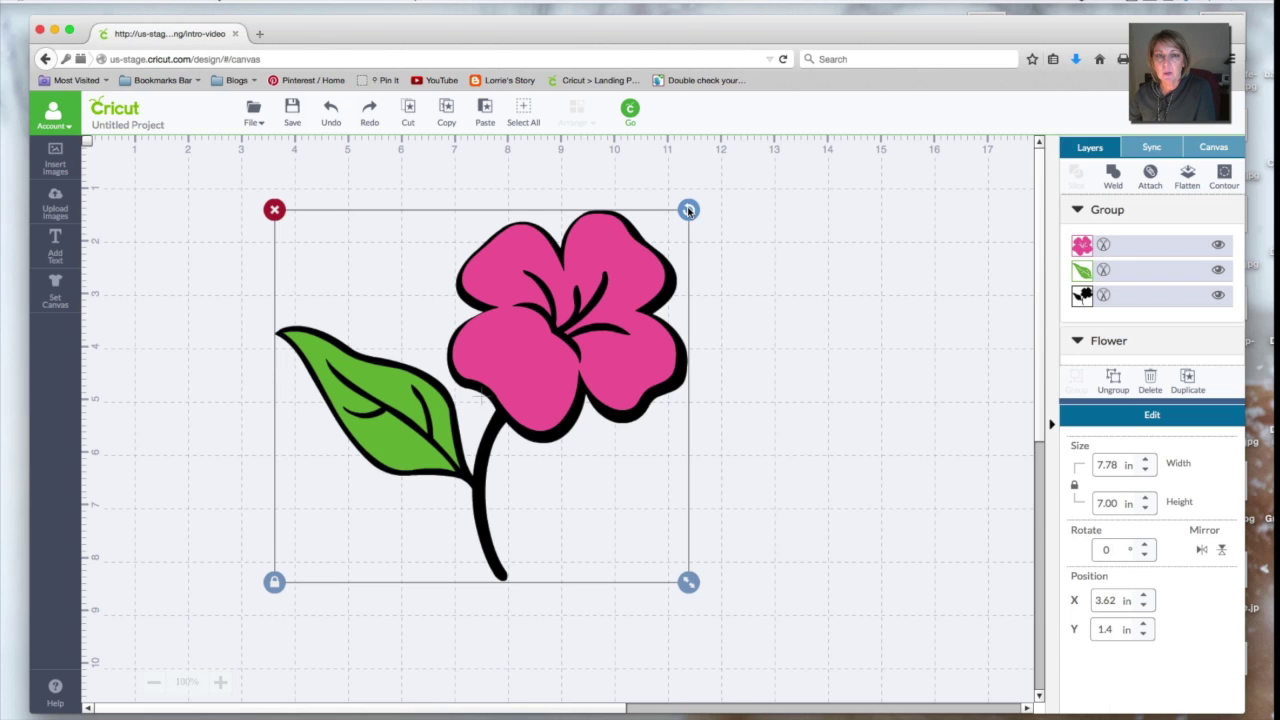
left_click_drag(689, 210, 972, 428)
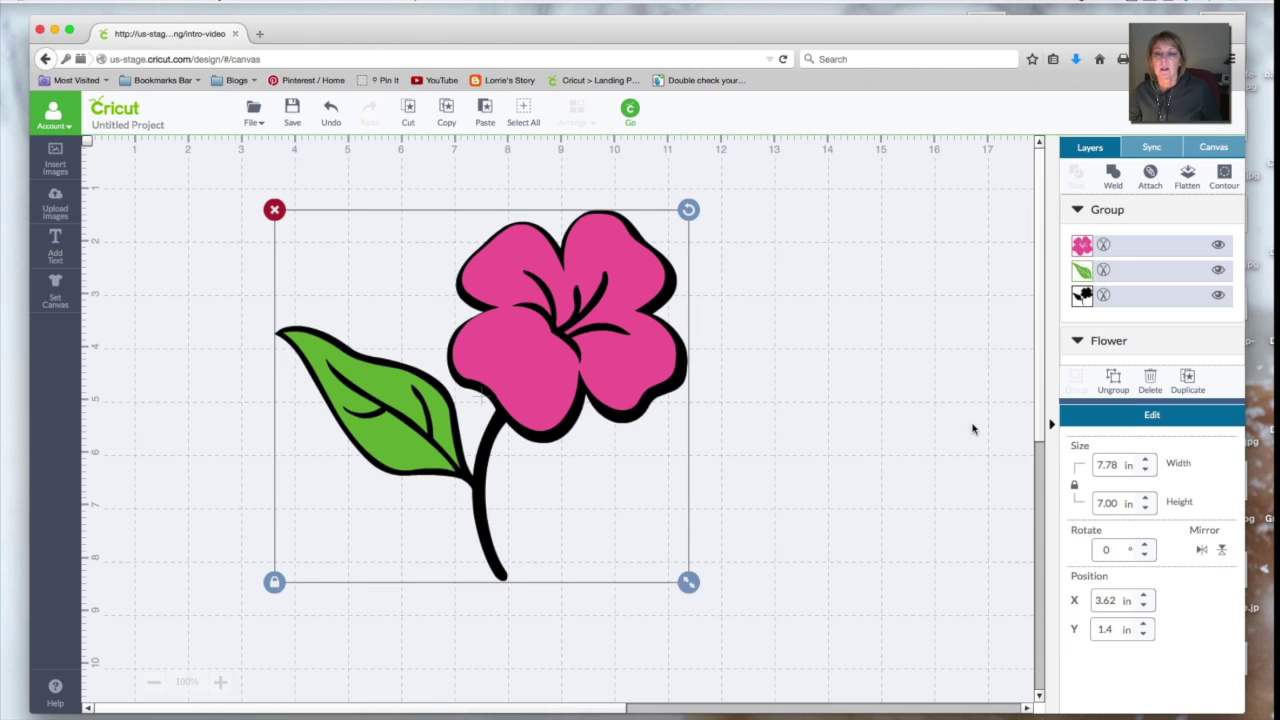
Step: Try mirroring the grouped flower horizontally and vertically, alone and combined, and flip it back to its original orientation
left_click(1202, 552)
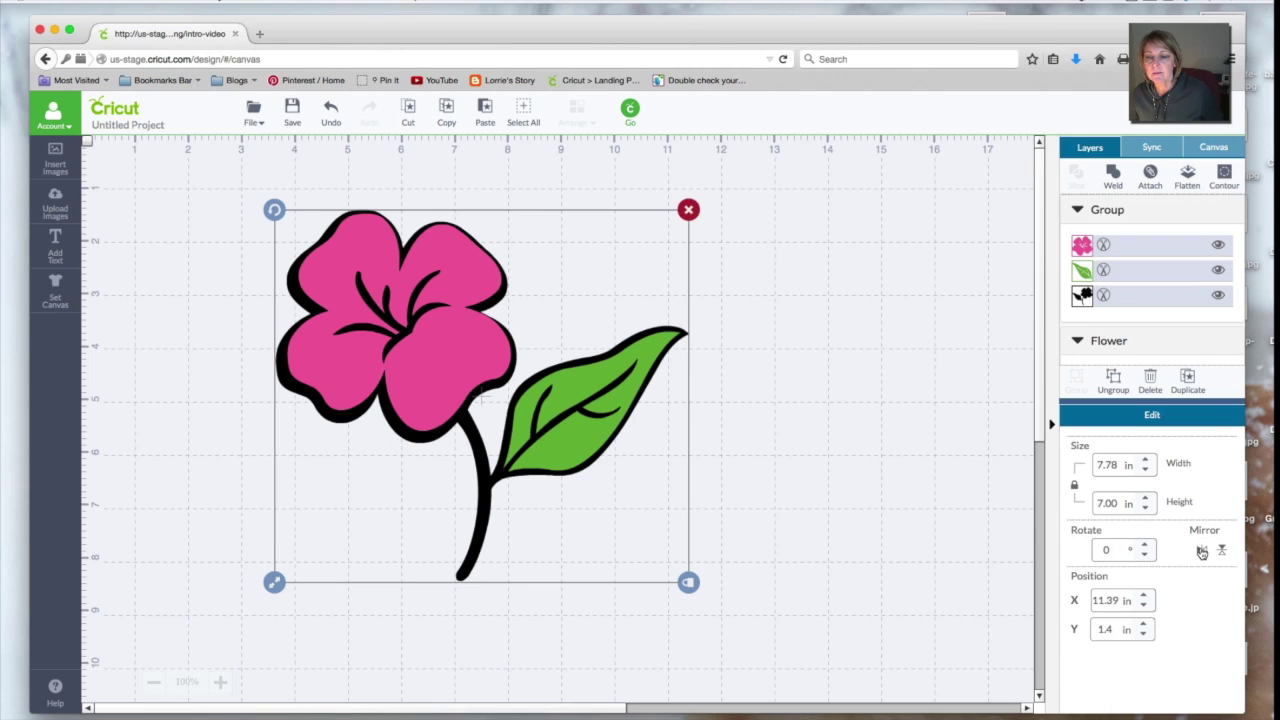
left_click(1202, 552)
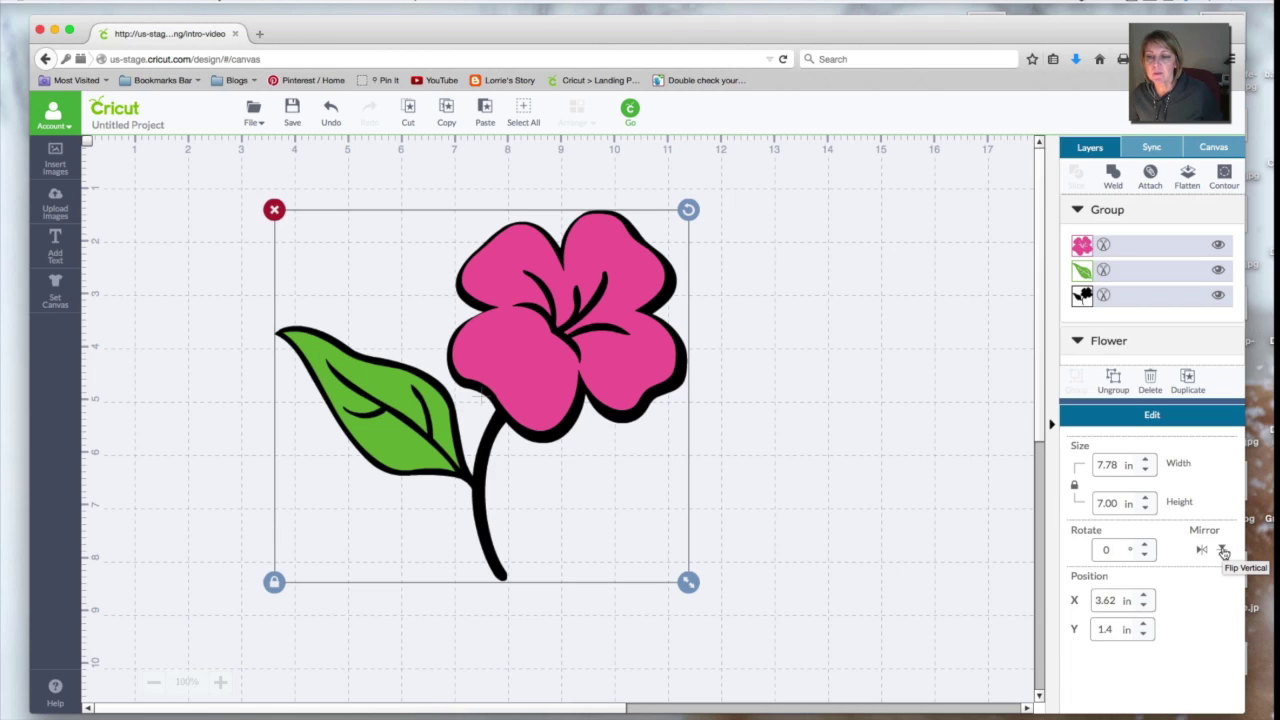
left_click(1223, 552)
left_click(1223, 552)
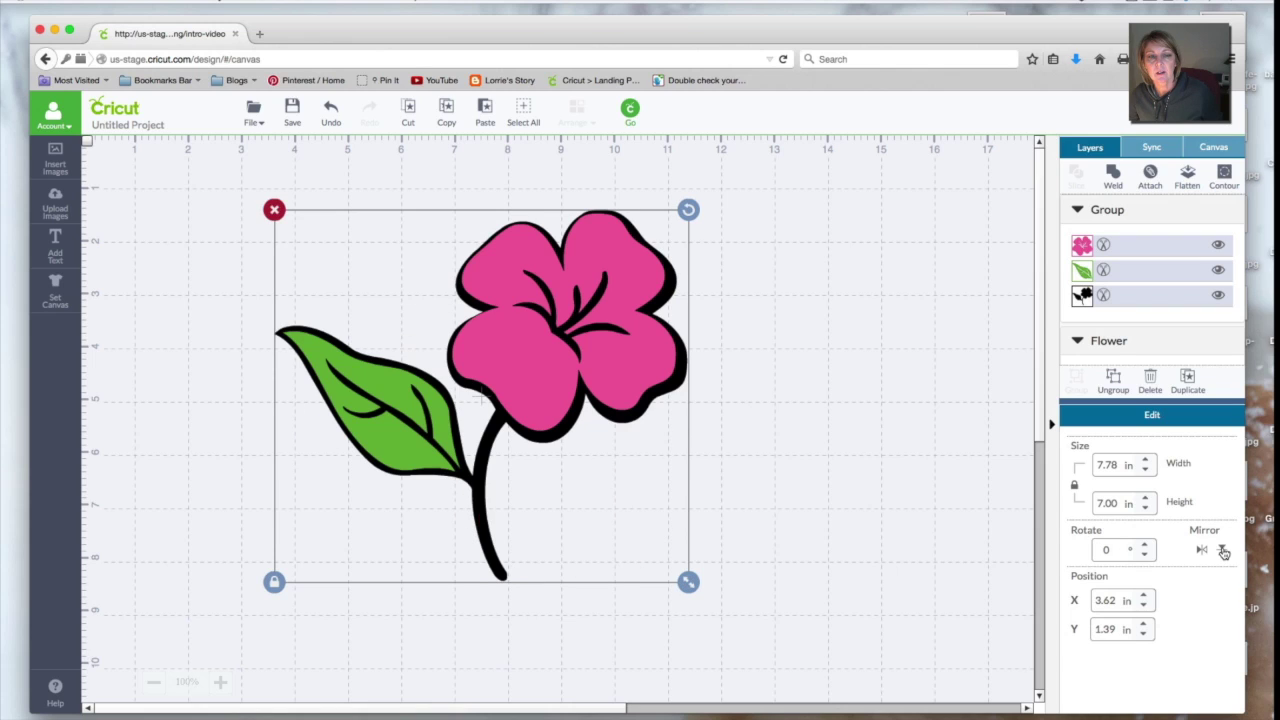
left_click(1223, 552)
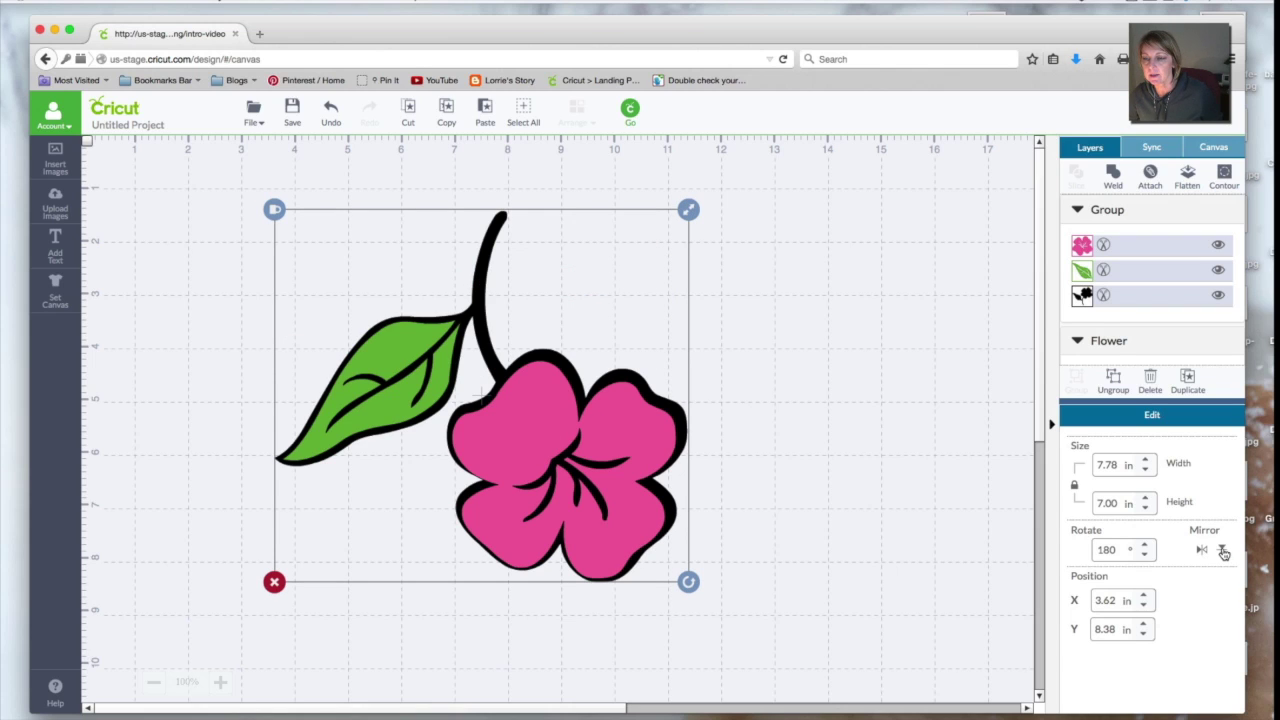
left_click(1202, 553)
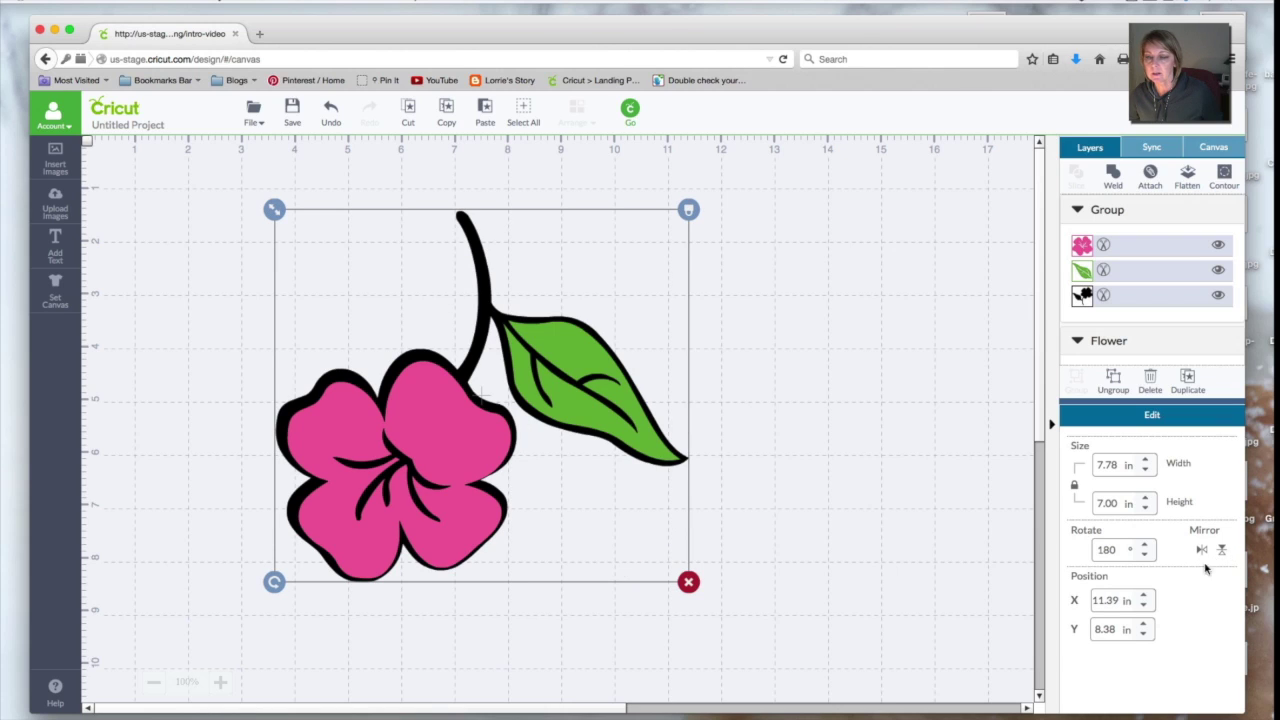
left_click(1224, 551)
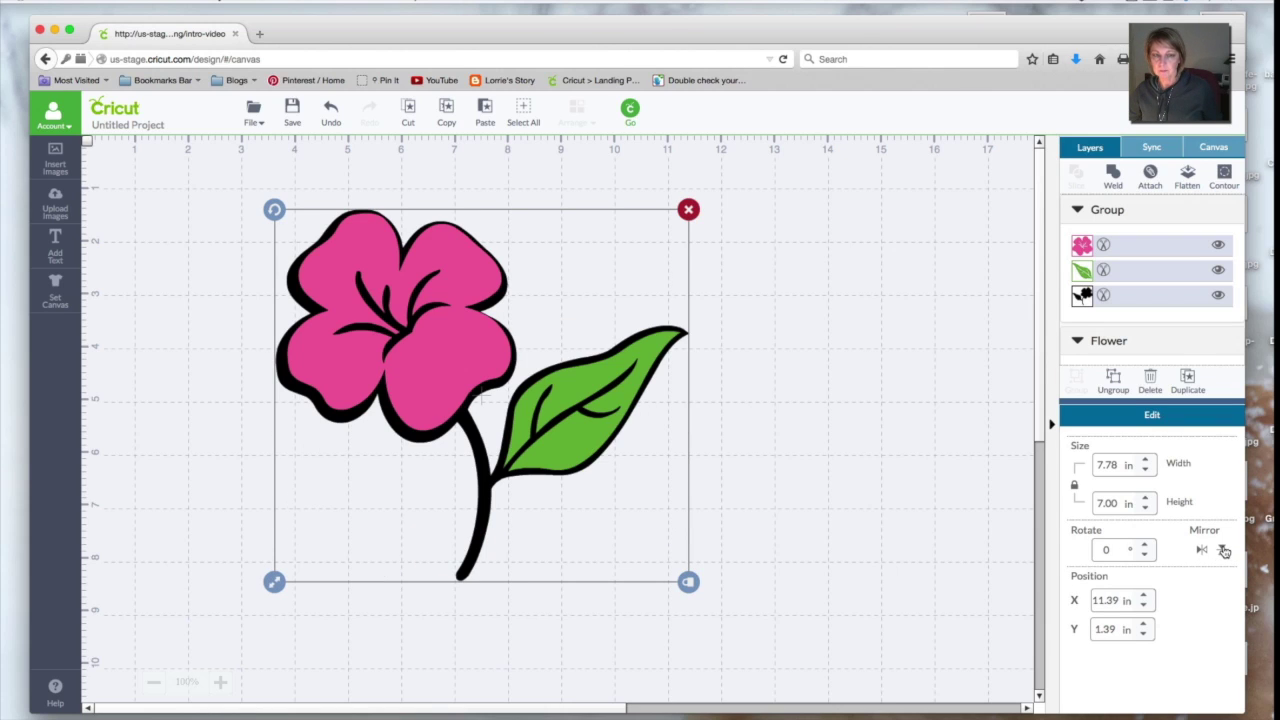
left_click(1202, 550)
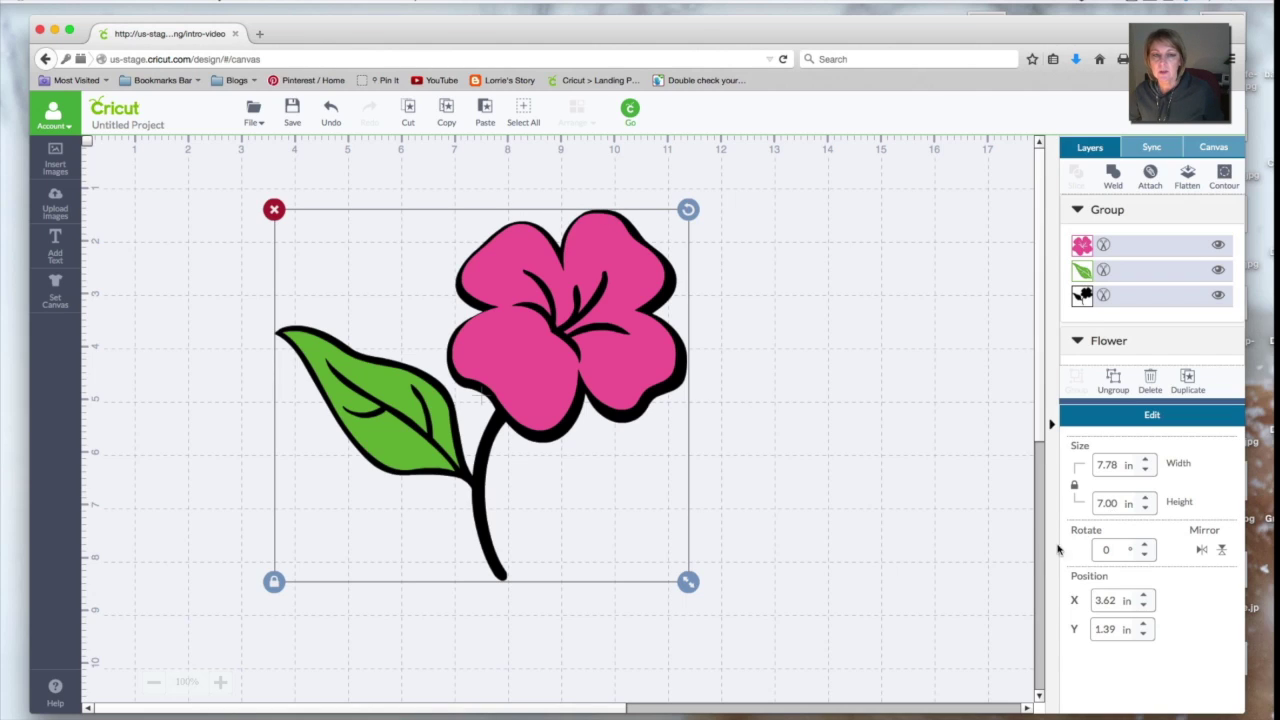
Step: Set the grouped flower's X position to 5.00 in
double_click(1117, 600)
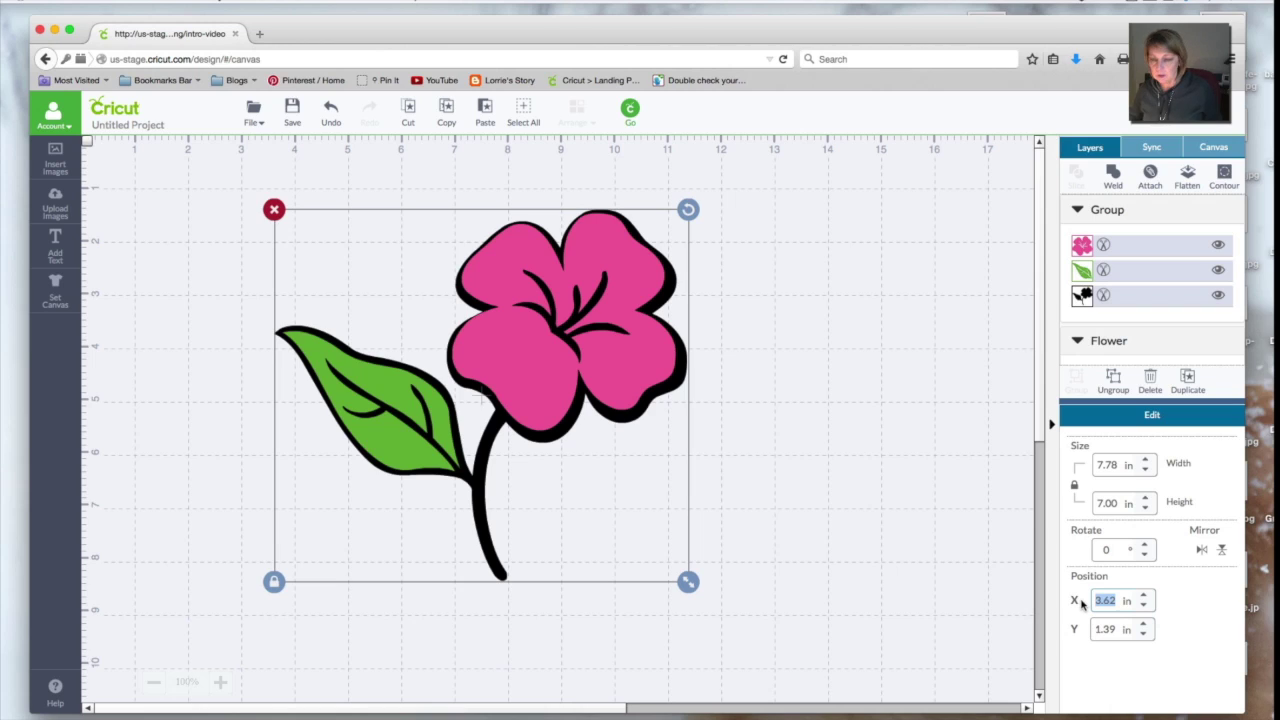
type("5.00")
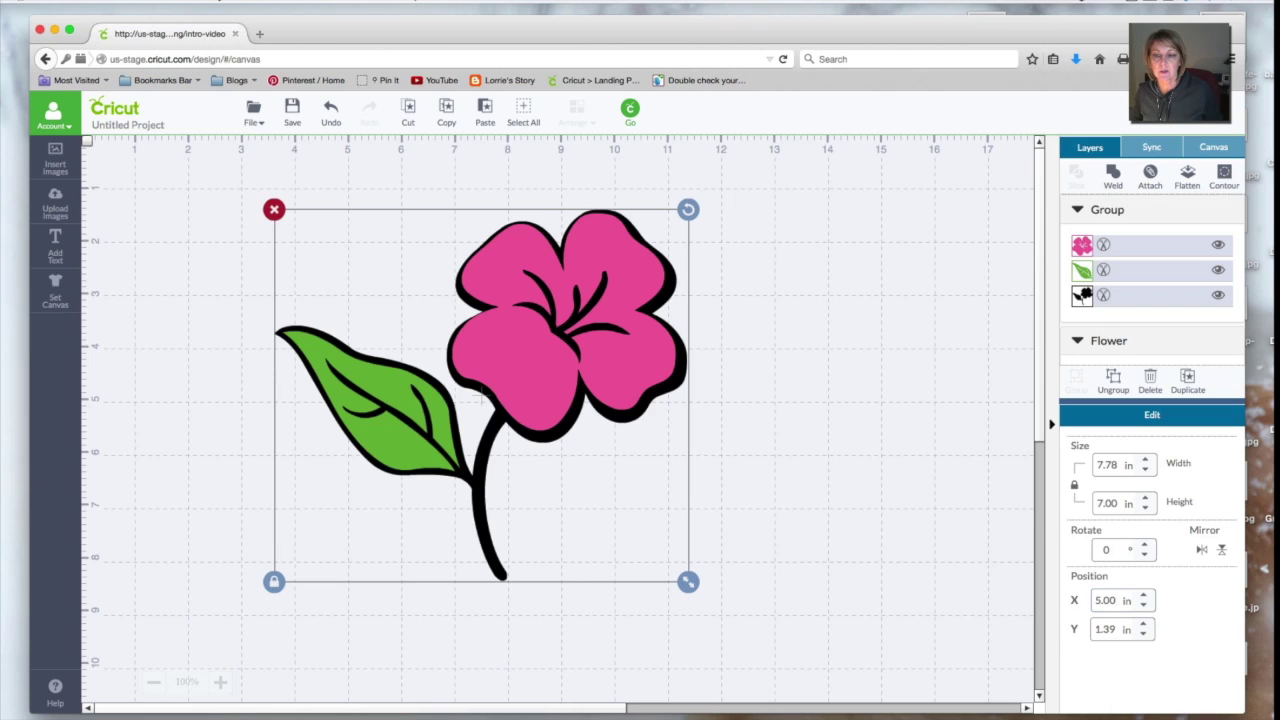
key("Return")
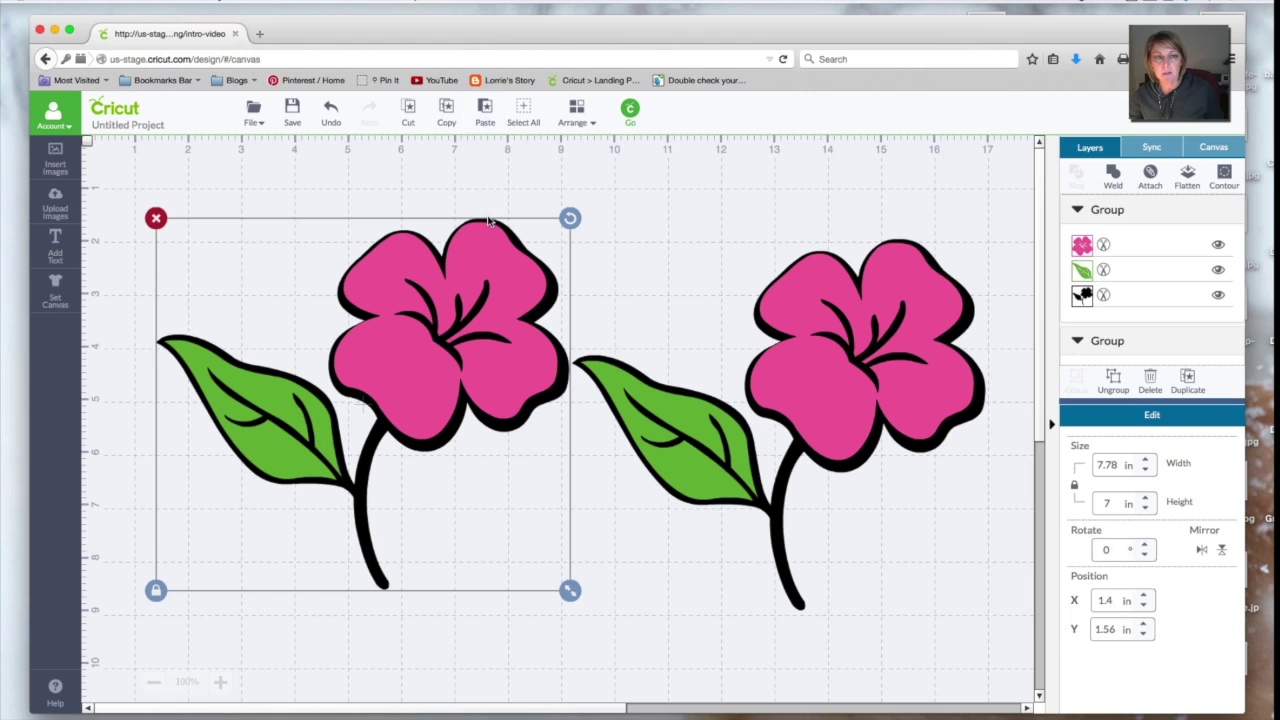
Step: Align the second flower with the first by setting its Y position to 1.56 in, and deselect it
left_click(838, 350)
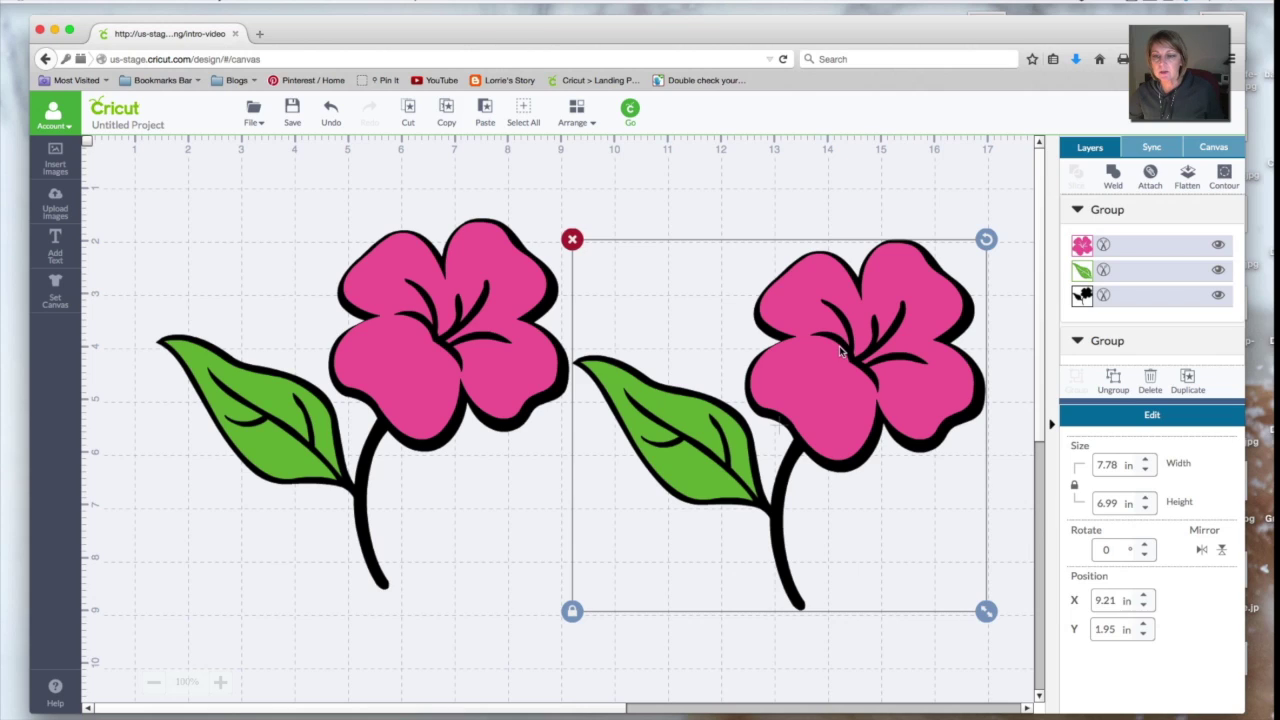
left_click_drag(1120, 629, 1076, 629)
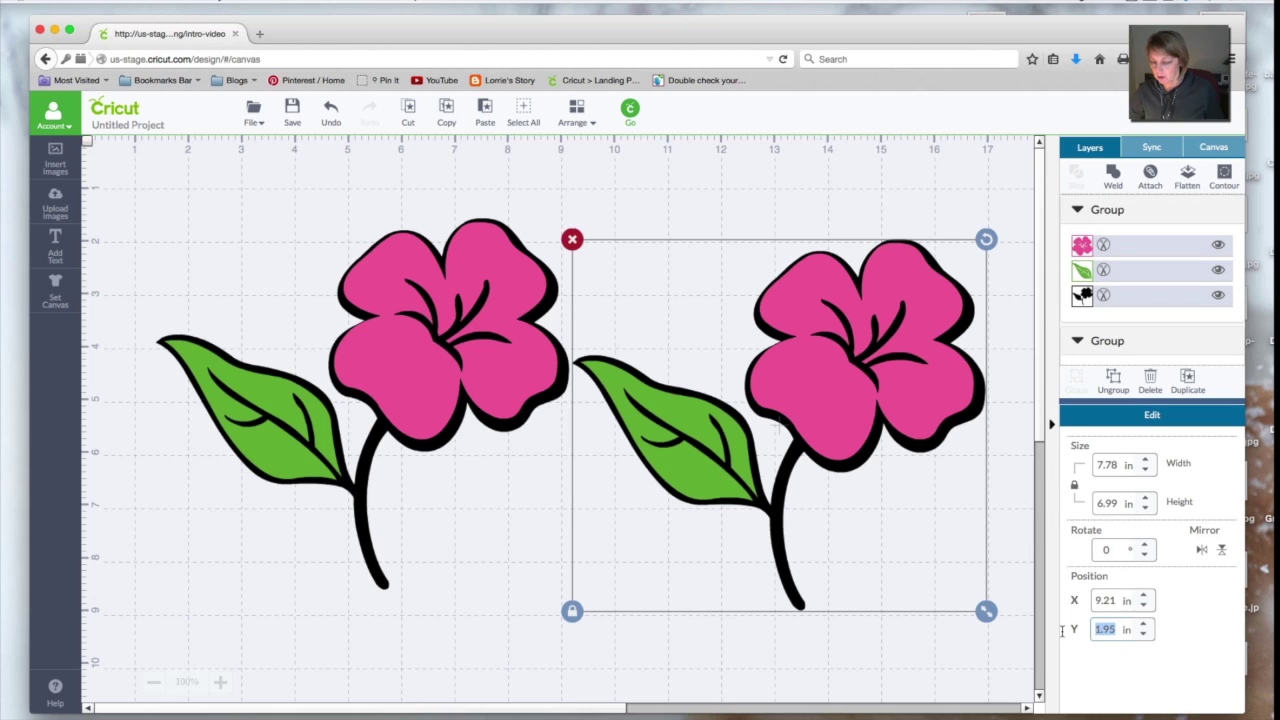
type("1.56")
key("Return")
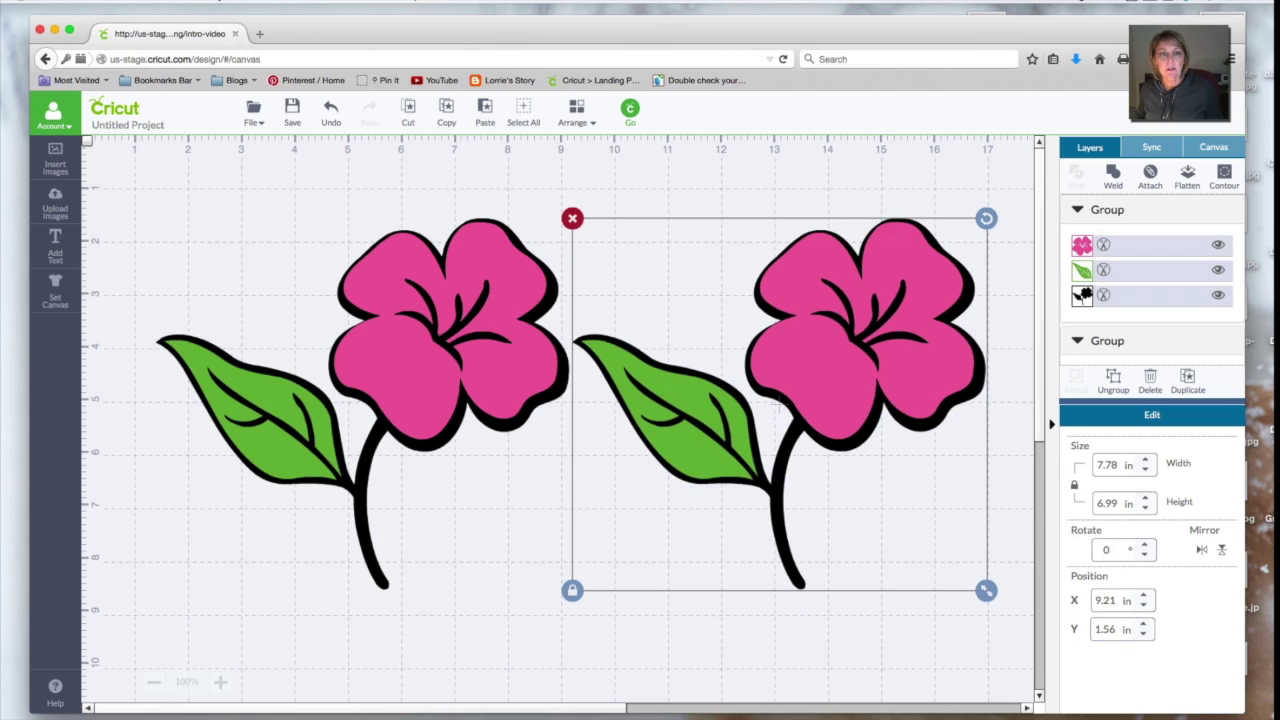
left_click(800, 635)
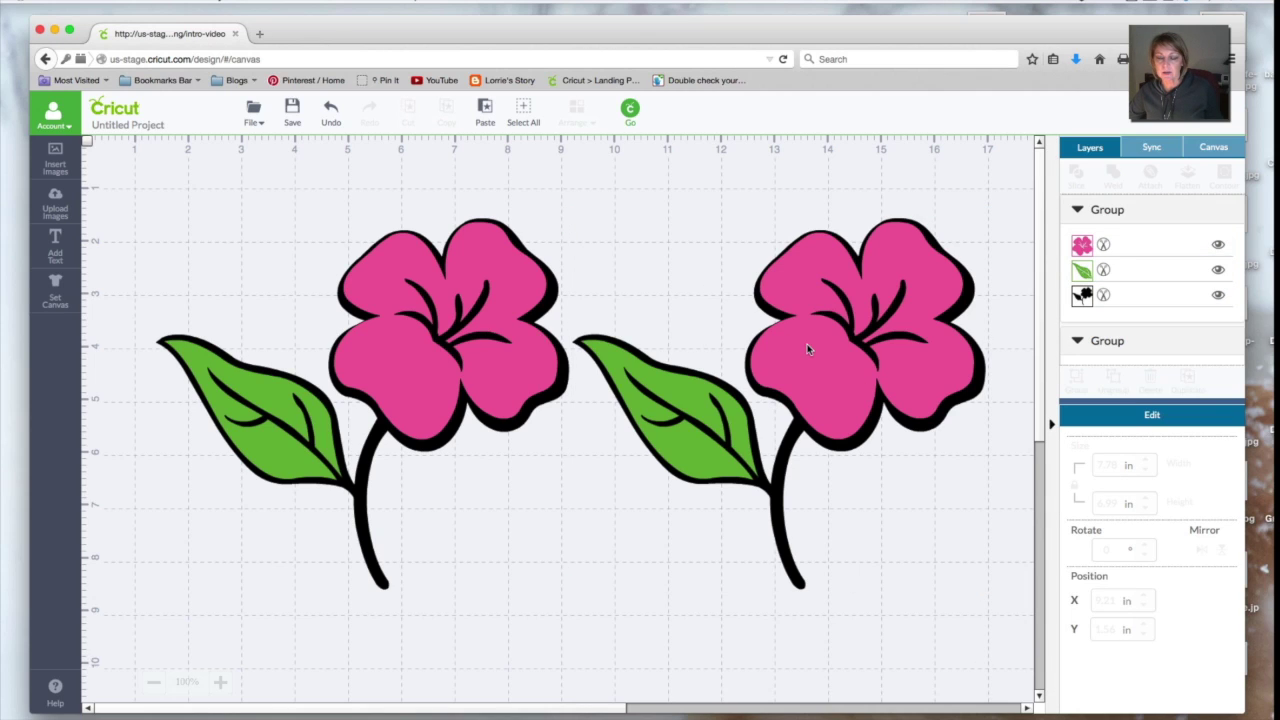
Step: Check both flowers' positions and set the second flower's X position to 1.4 in, stacking it exactly over the first
left_click(443, 320)
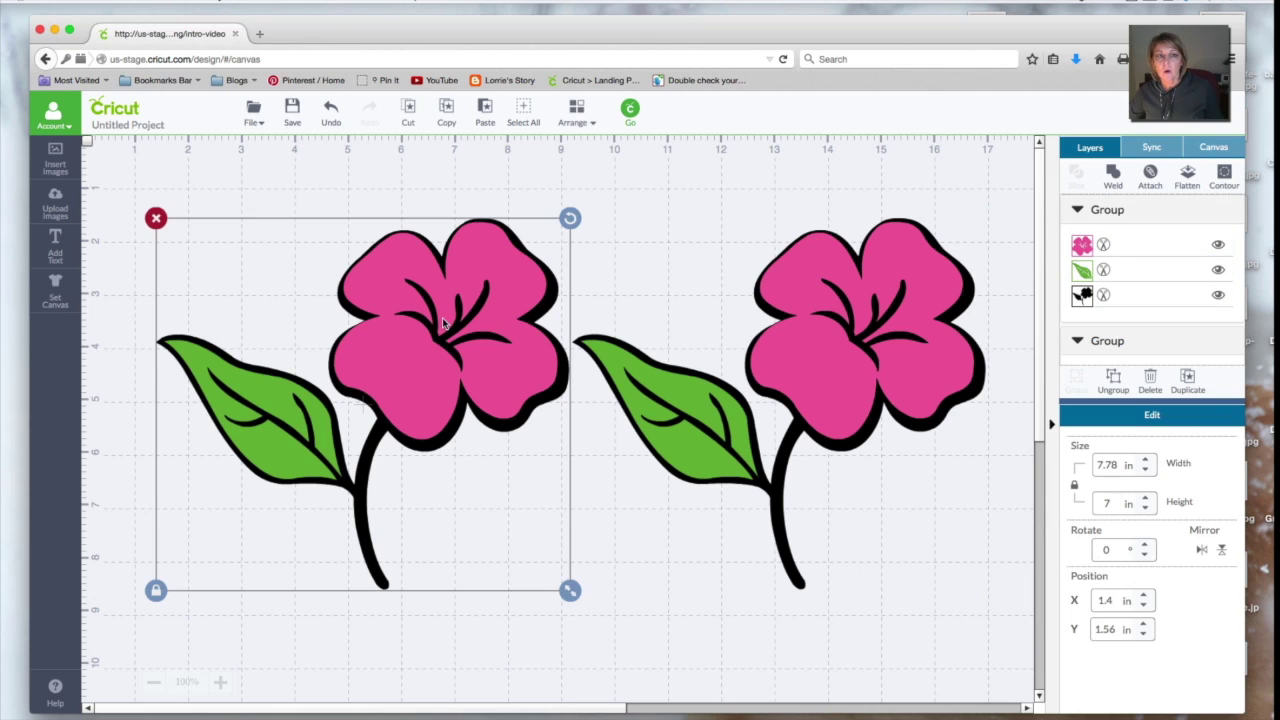
left_click(852, 381)
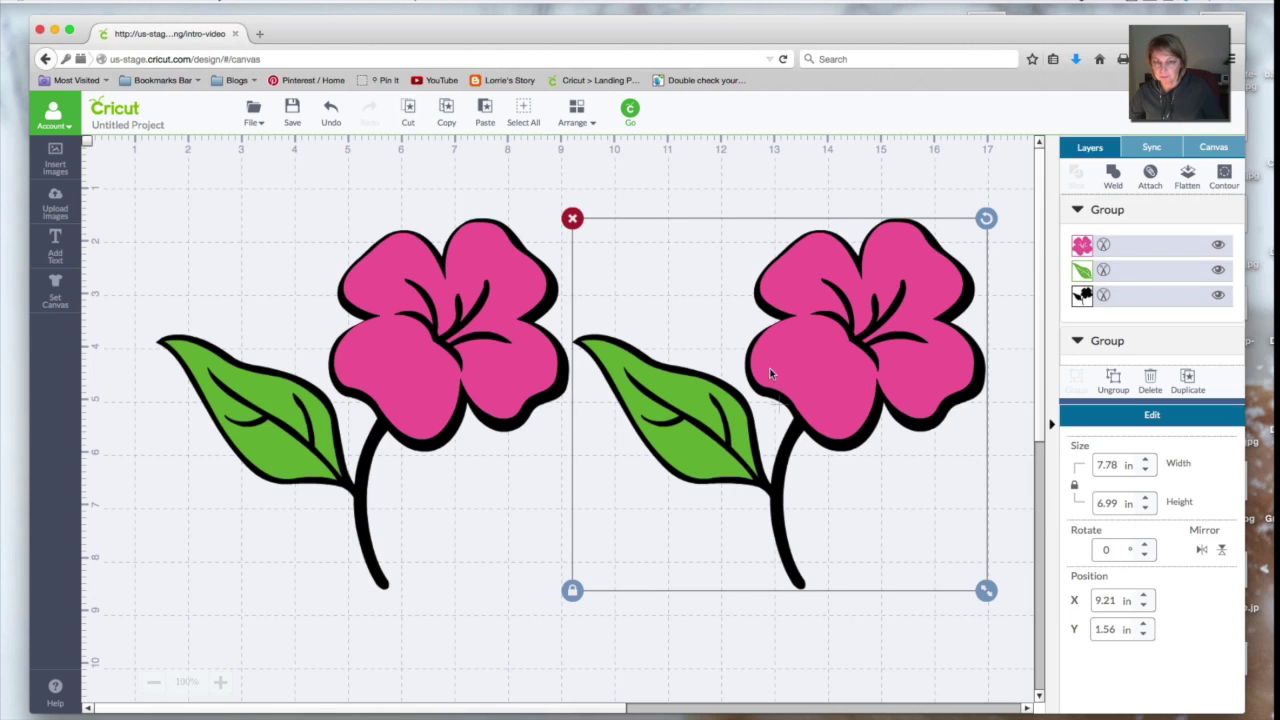
left_click(517, 362)
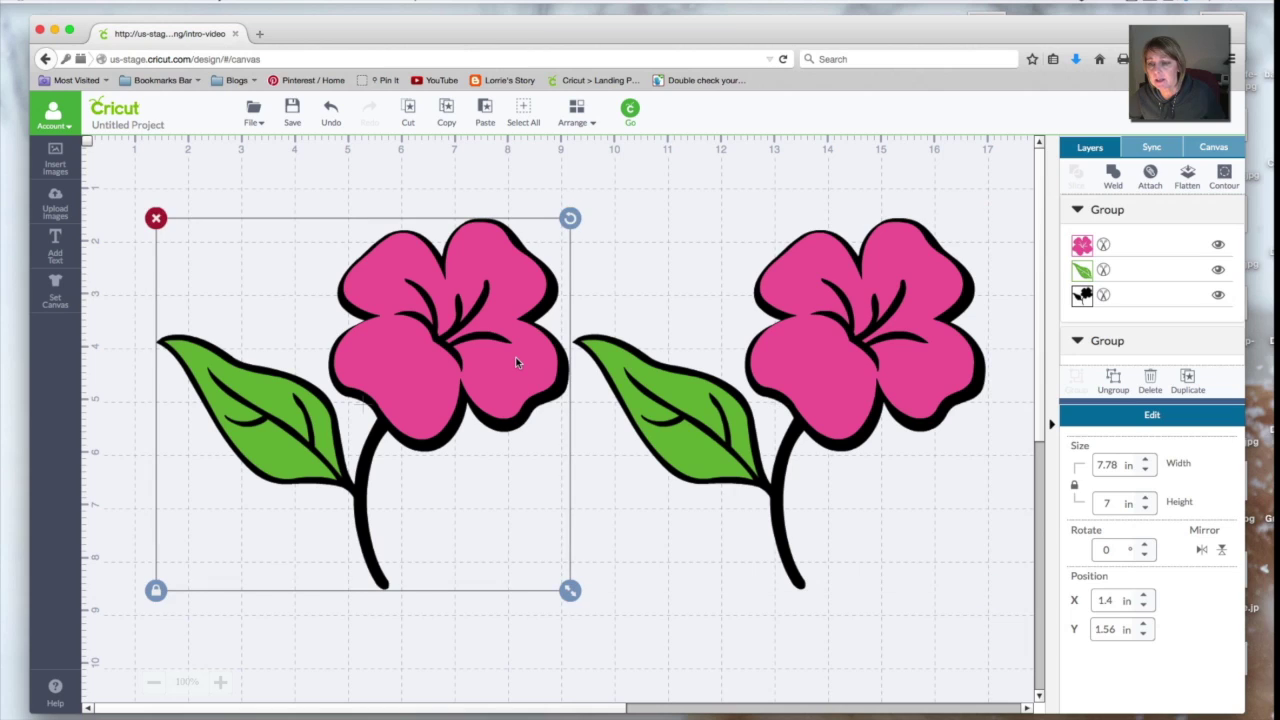
left_click(807, 390)
double_click(1113, 600)
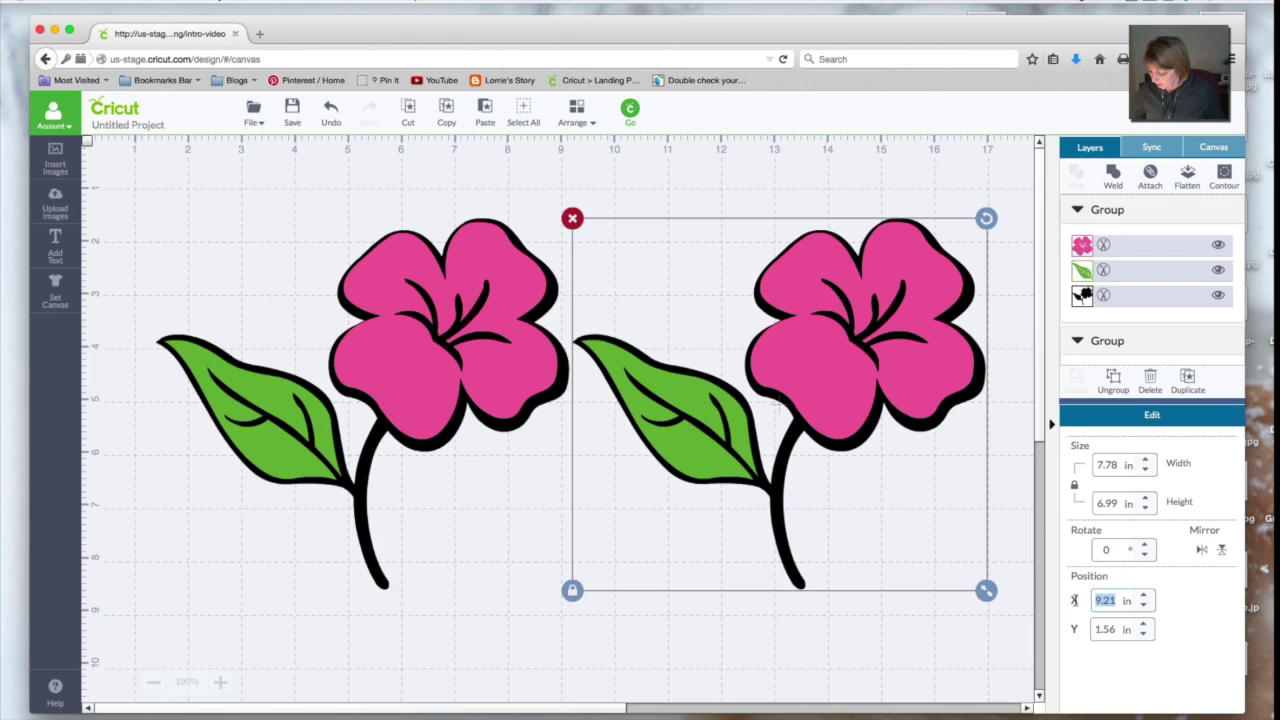
type("1.45")
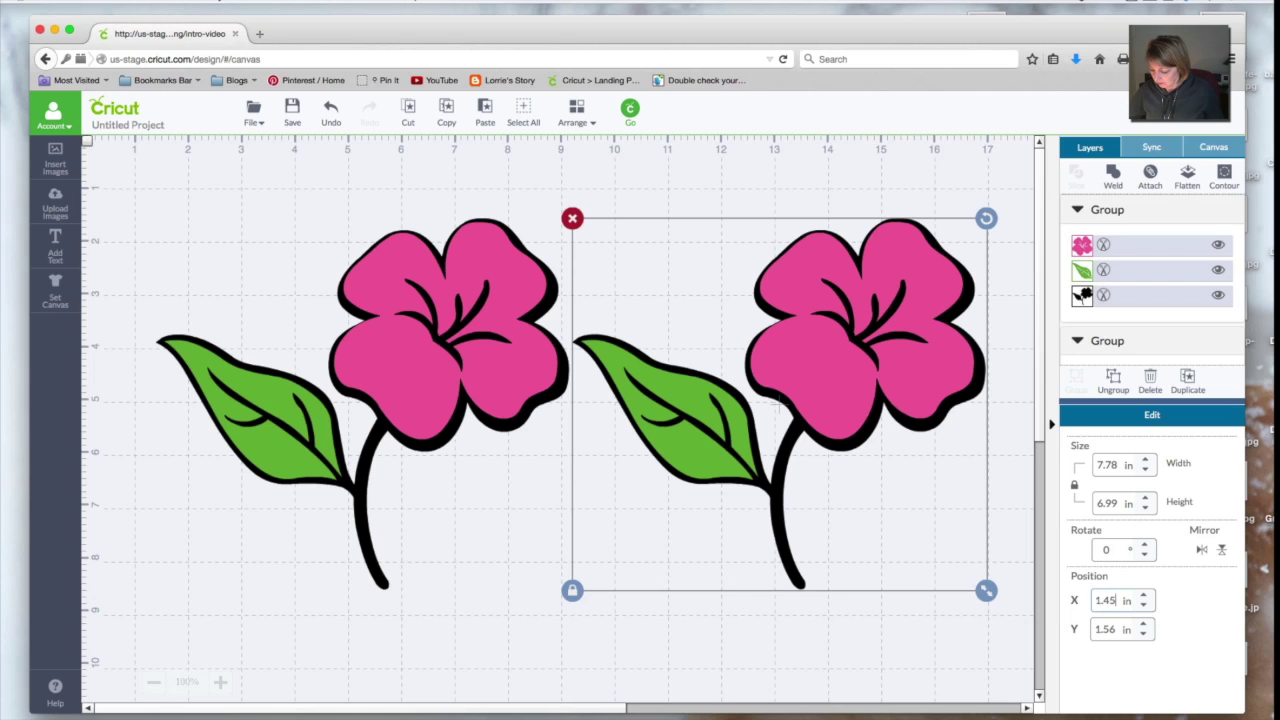
key("BackSpace")
left_click(1118, 628)
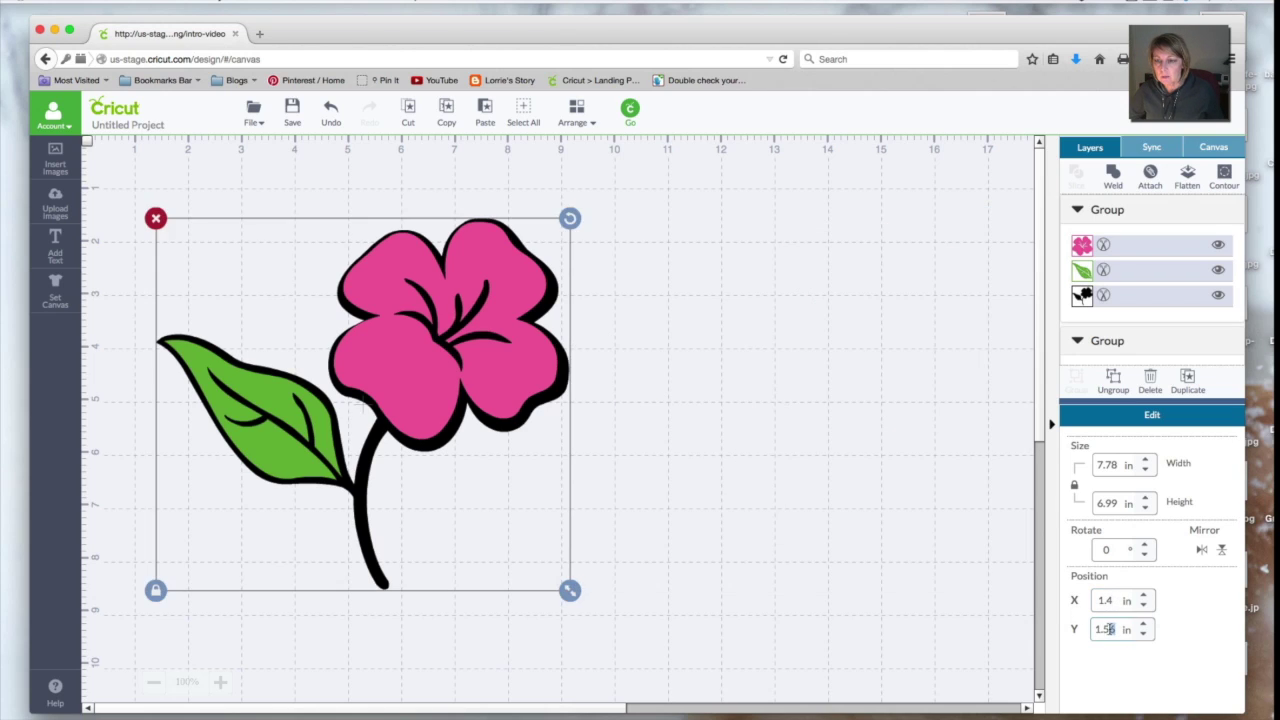
left_click(559, 420)
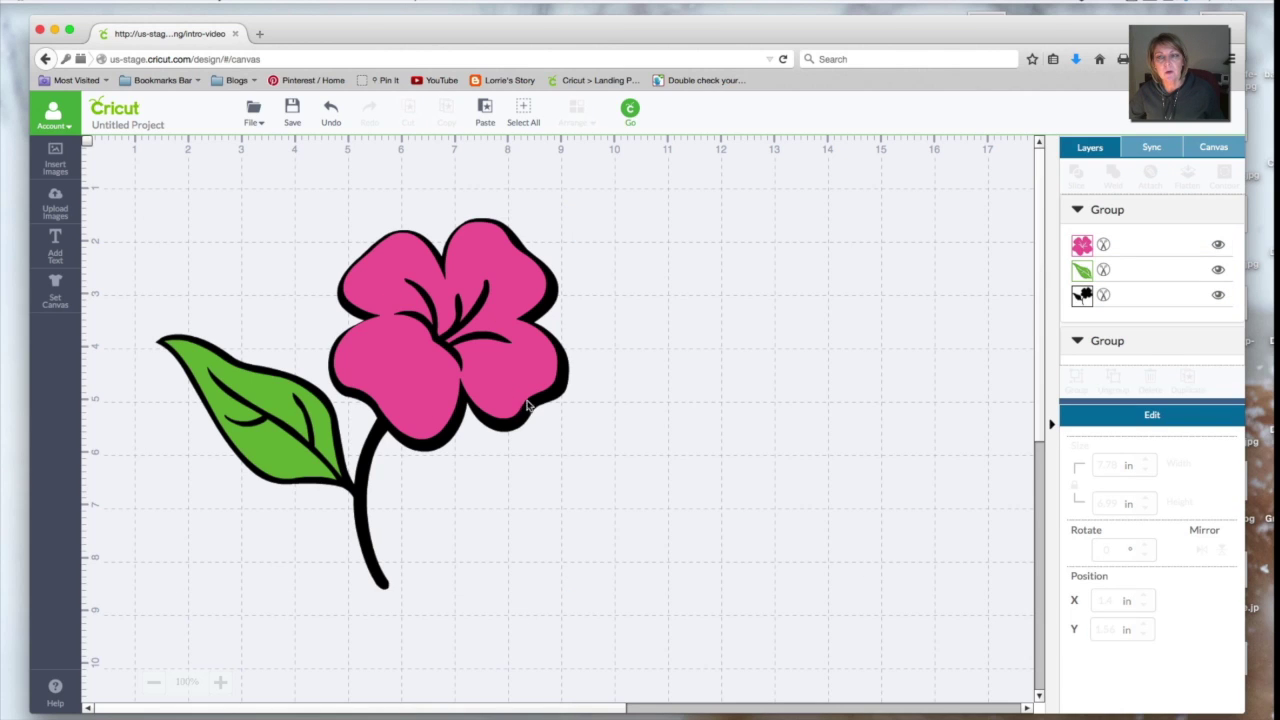
Step: Move the second flower off the first and place it beside it at about X 8.87 in, Y 1.59 in
left_click_drag(518, 363, 723, 361)
left_click(966, 586)
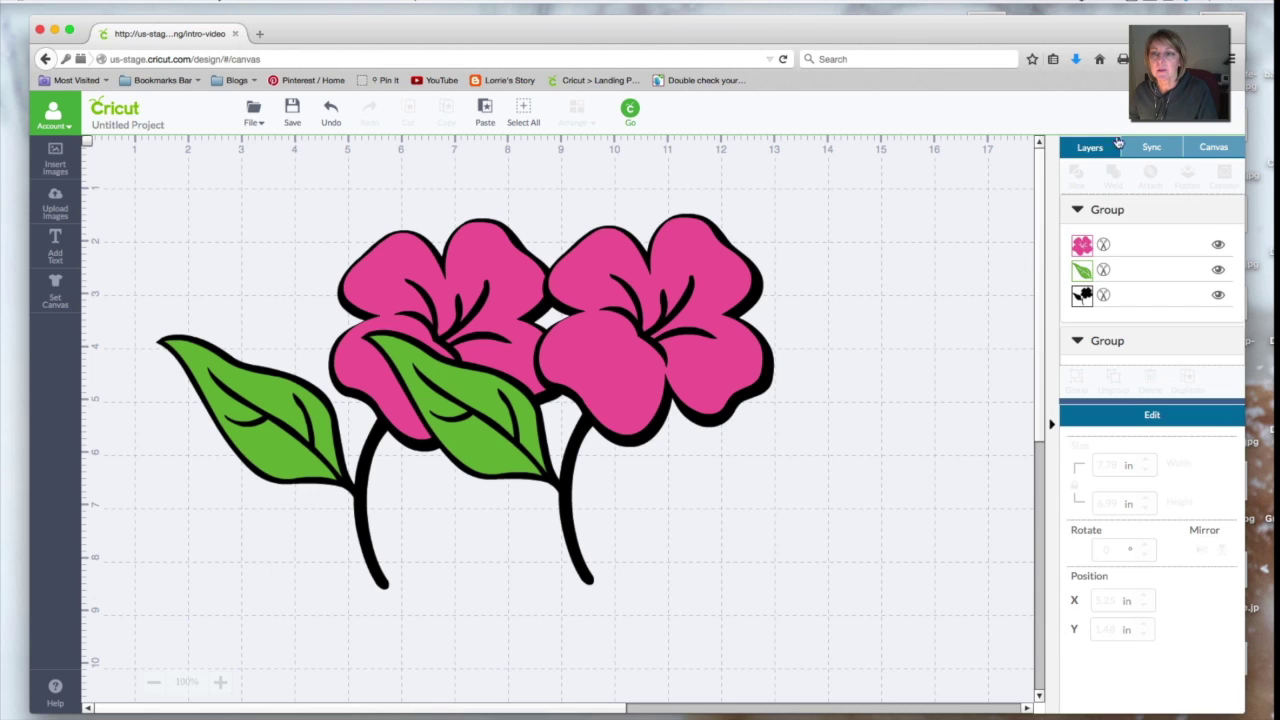
left_click_drag(732, 358, 935, 362)
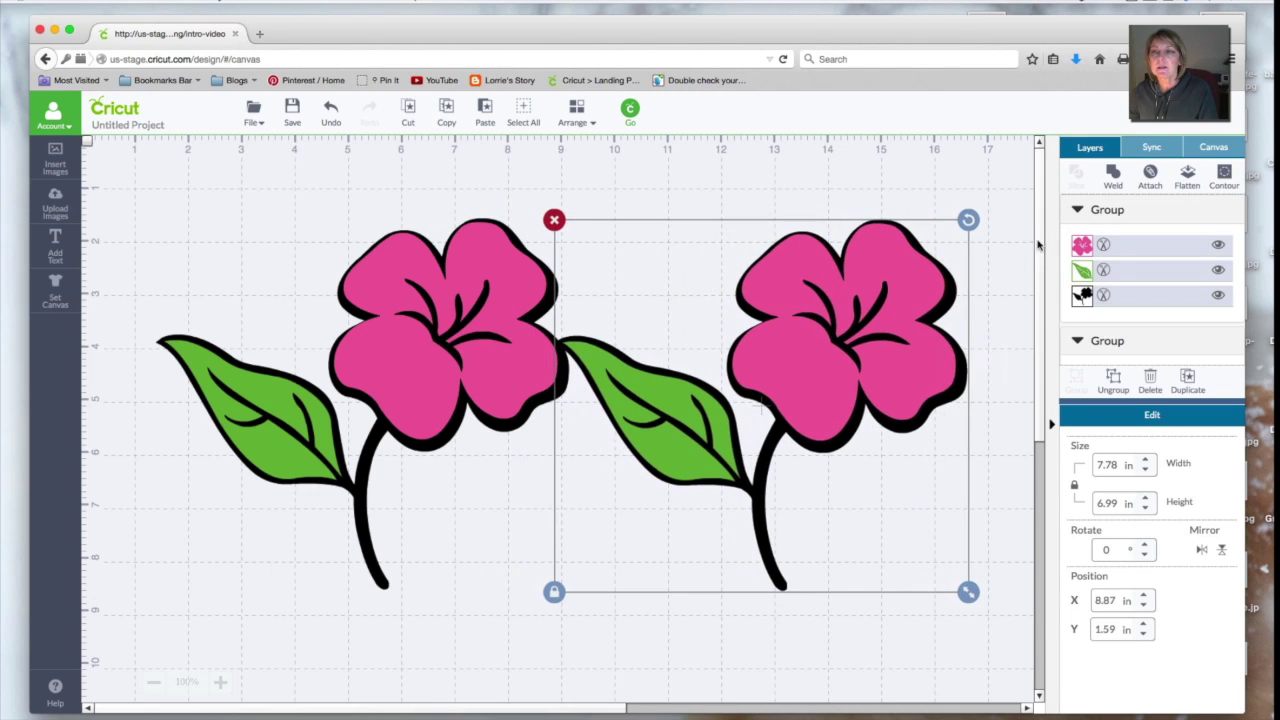
Step: Try syncing the black silhouette layers of both flowers to the green leaf color, and undo the color change
left_click(1155, 148)
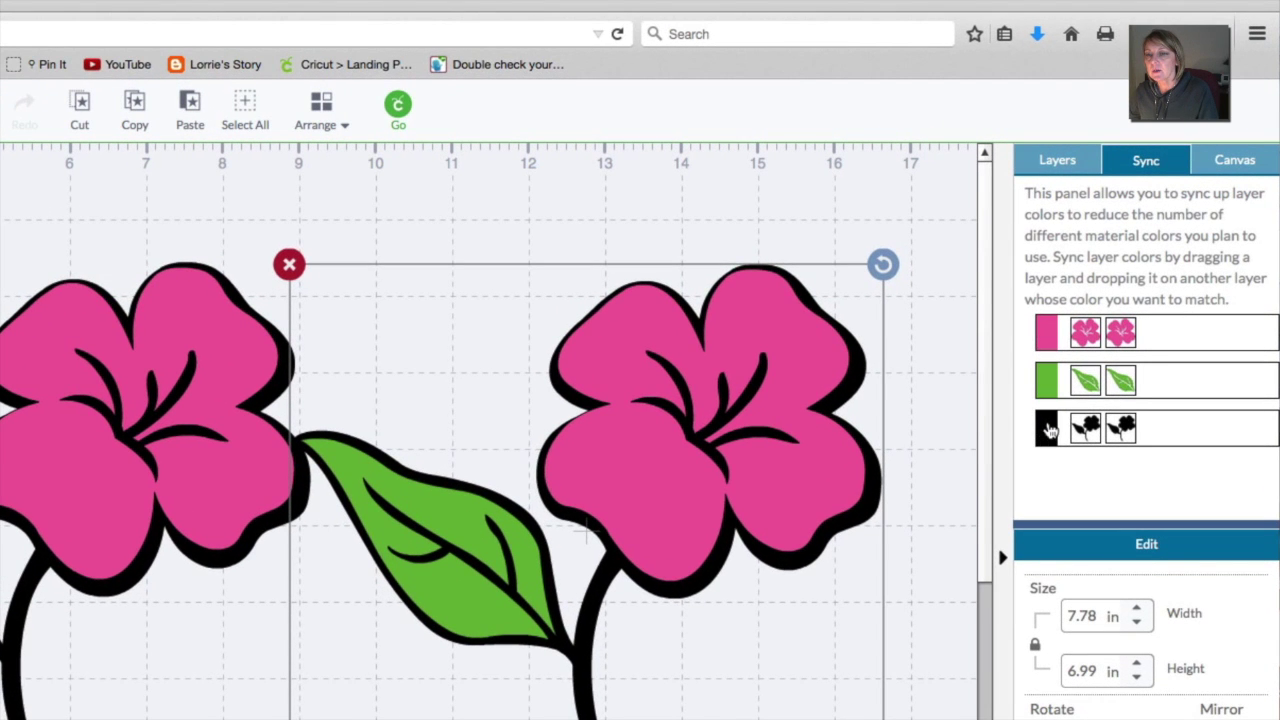
left_click_drag(1048, 432, 1048, 386)
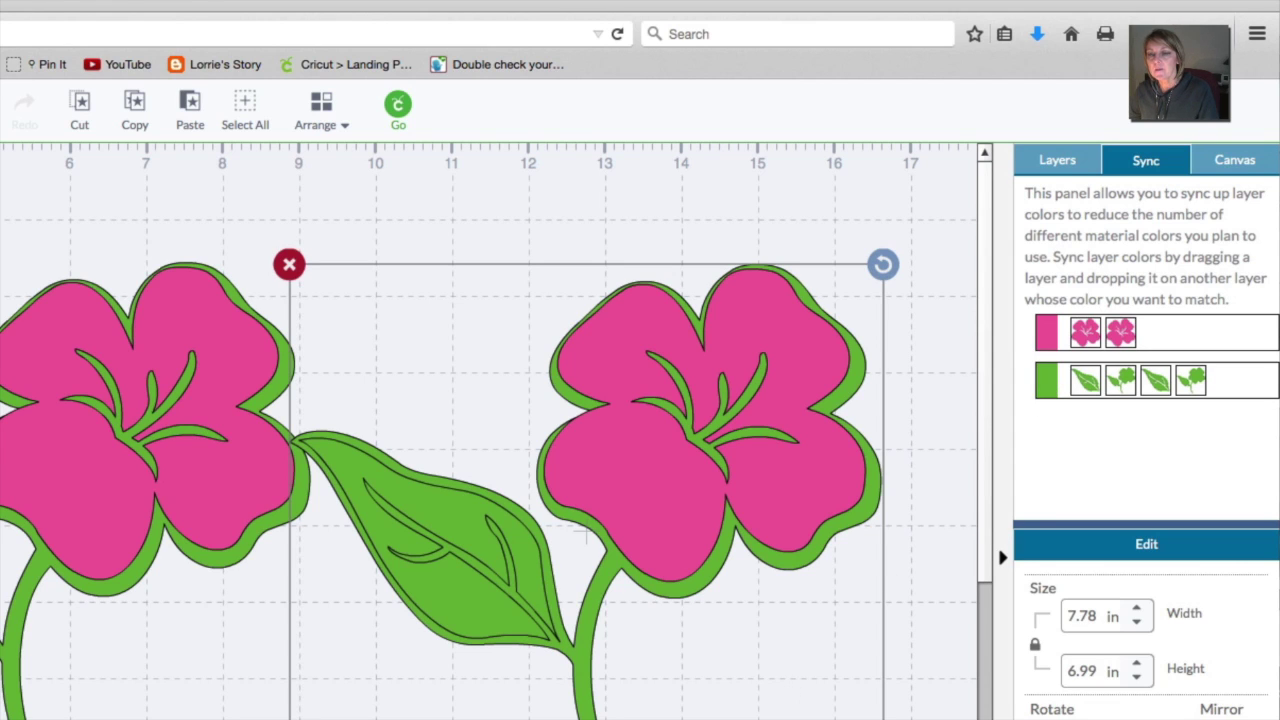
key("Escape")
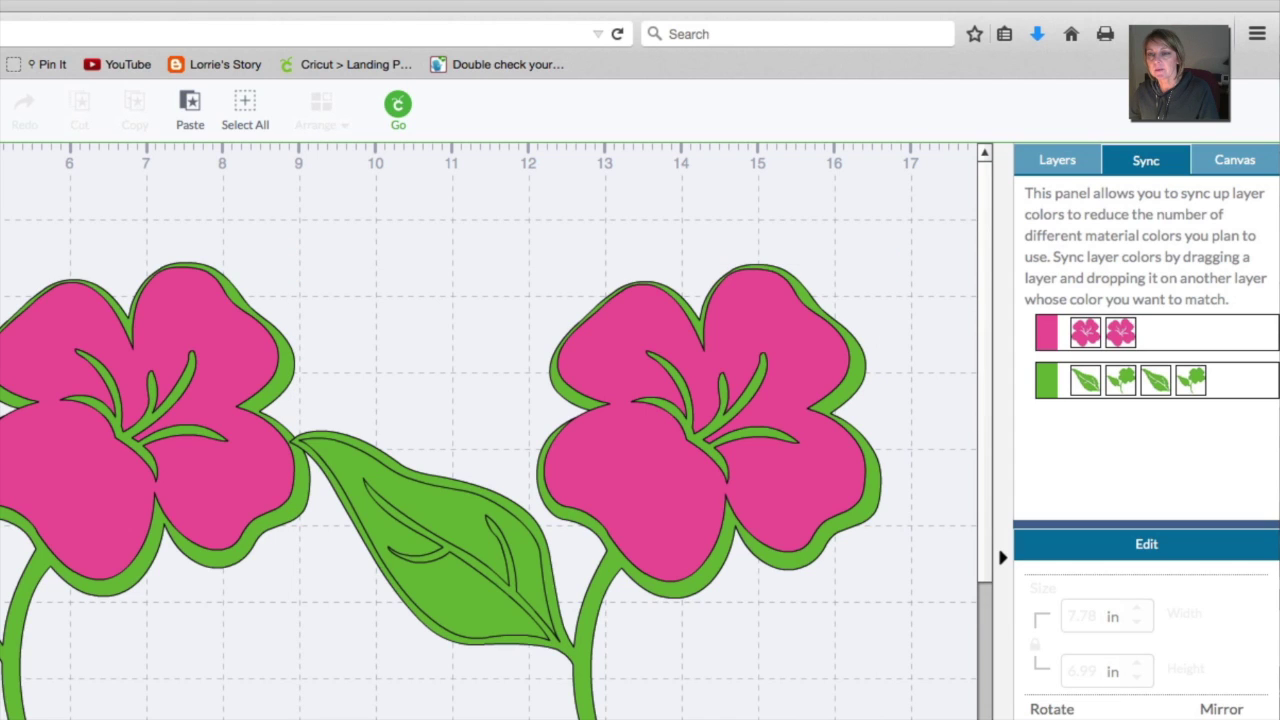
left_click(12, 115)
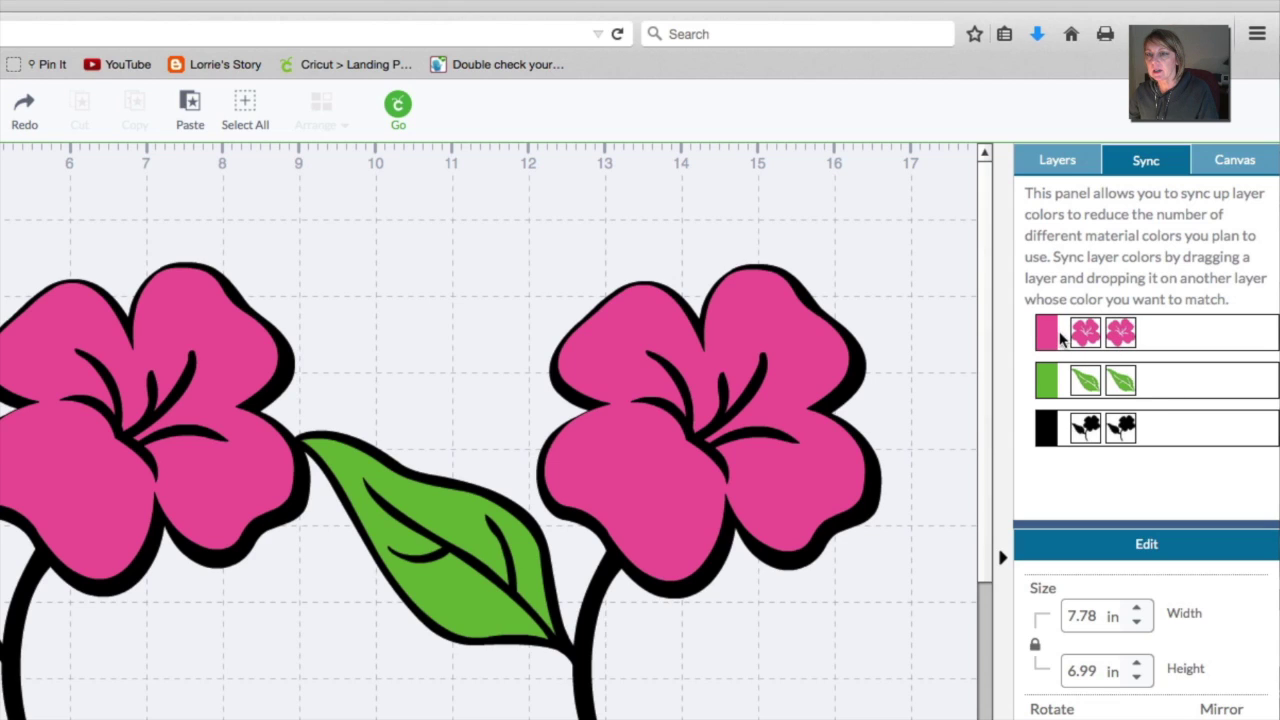
Step: Try syncing the pink petal layers to the green leaf color, undo it, and deselect the flower
left_click_drag(1043, 340, 1045, 380)
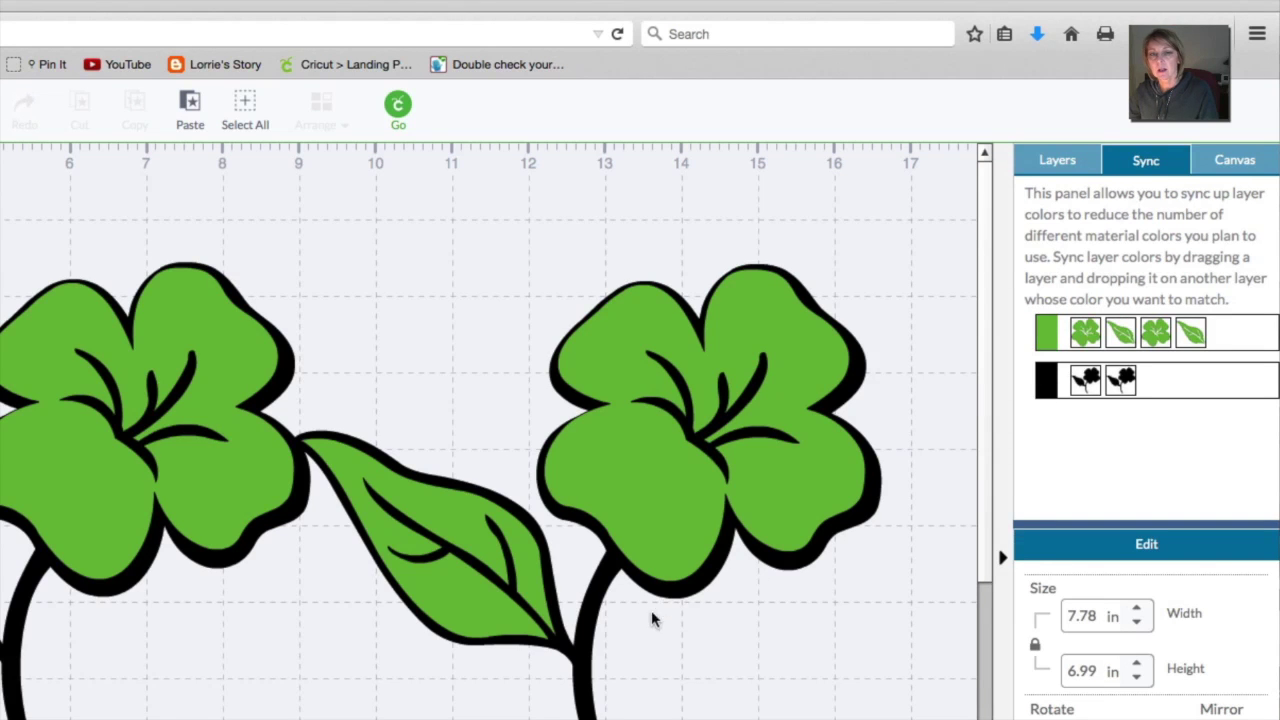
left_click(666, 557)
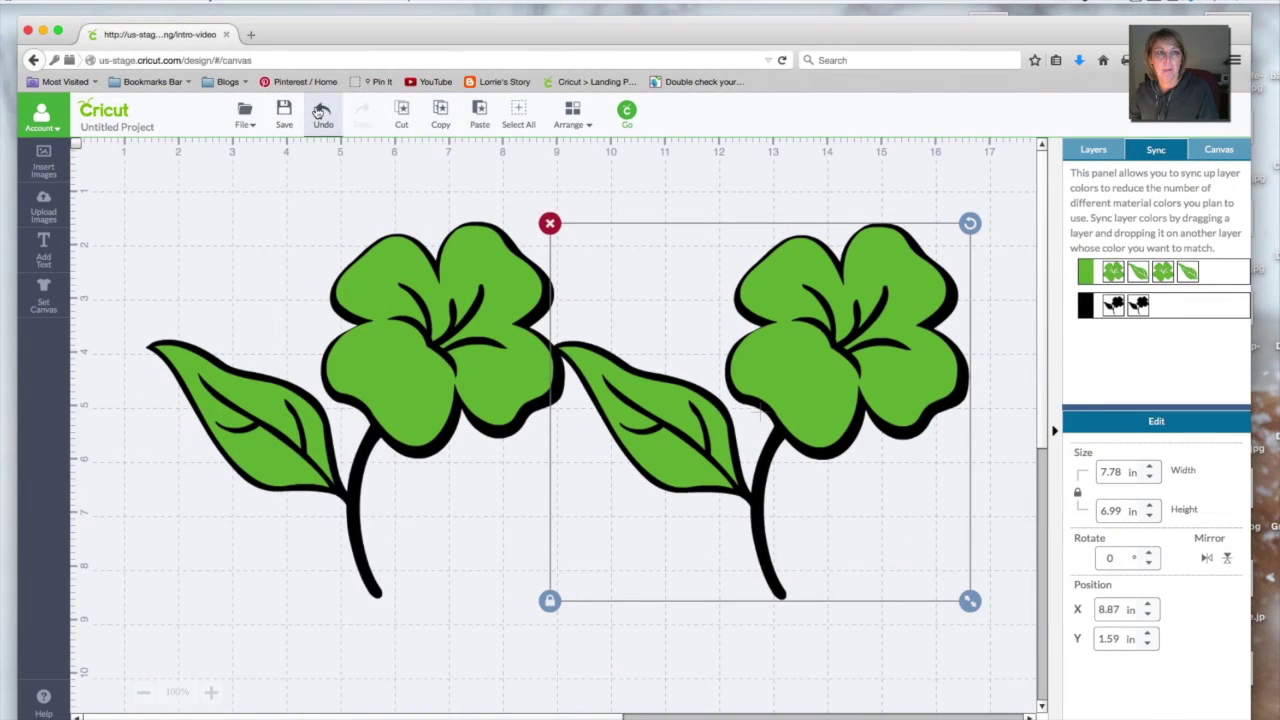
left_click(320, 112)
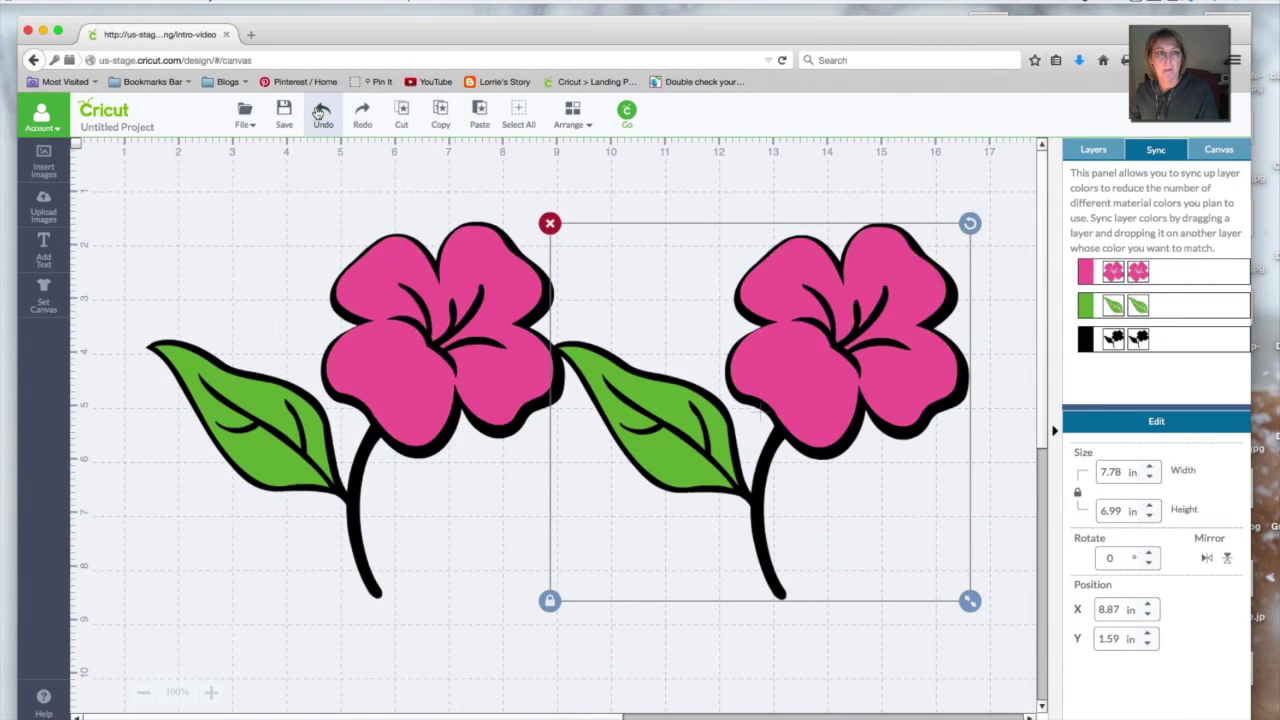
left_click(635, 243)
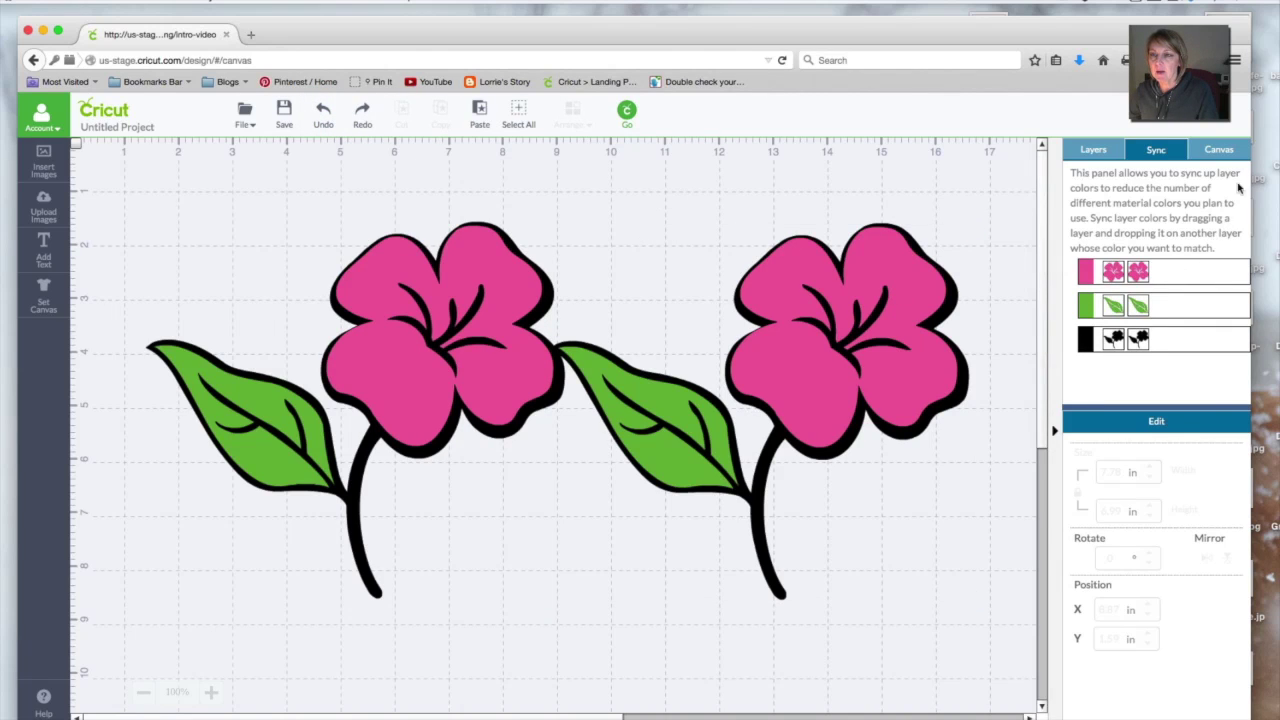
Step: Browse the available canvas types and set the project's canvas to Scoop neck t-shirts
left_click(1225, 151)
left_click(1151, 152)
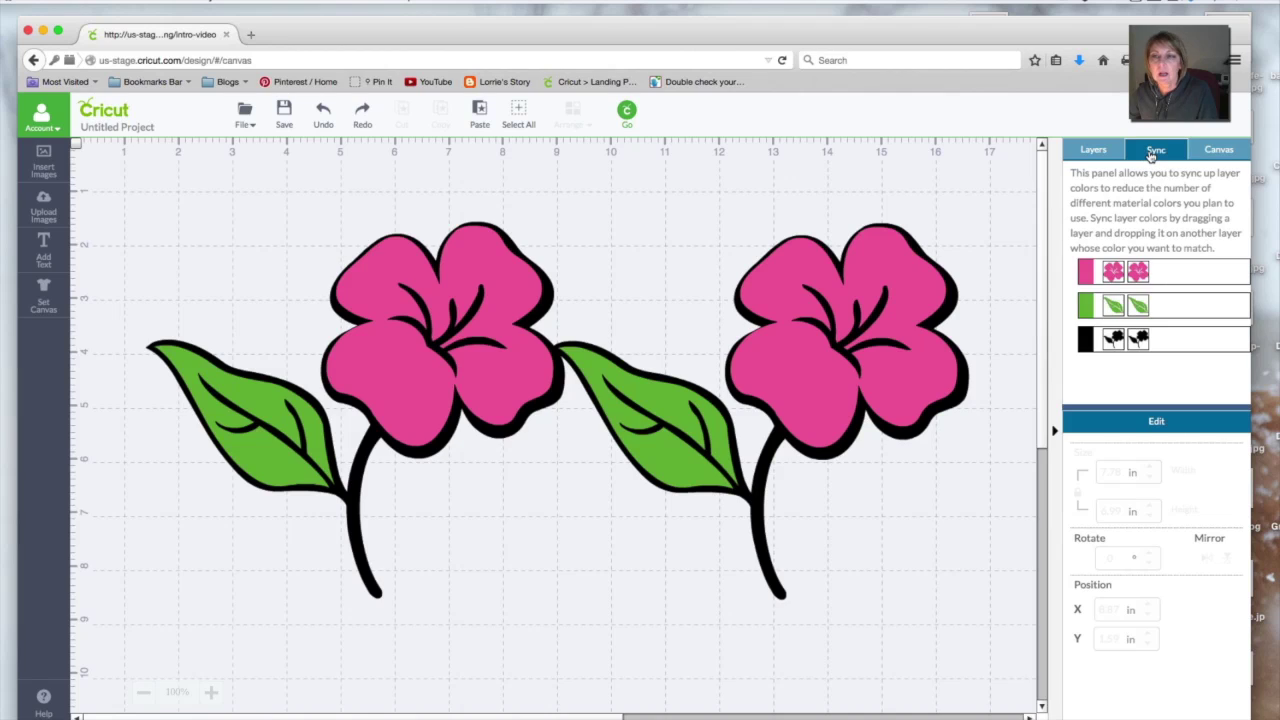
left_click(1225, 151)
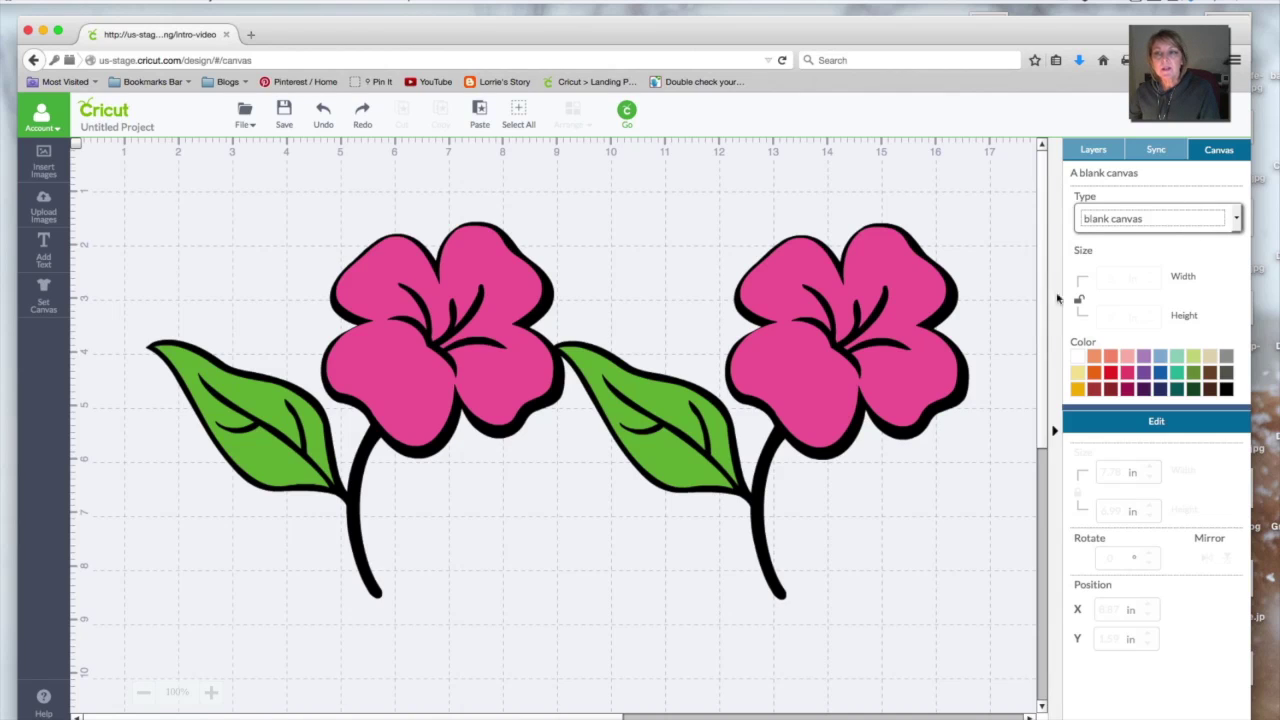
left_click(45, 302)
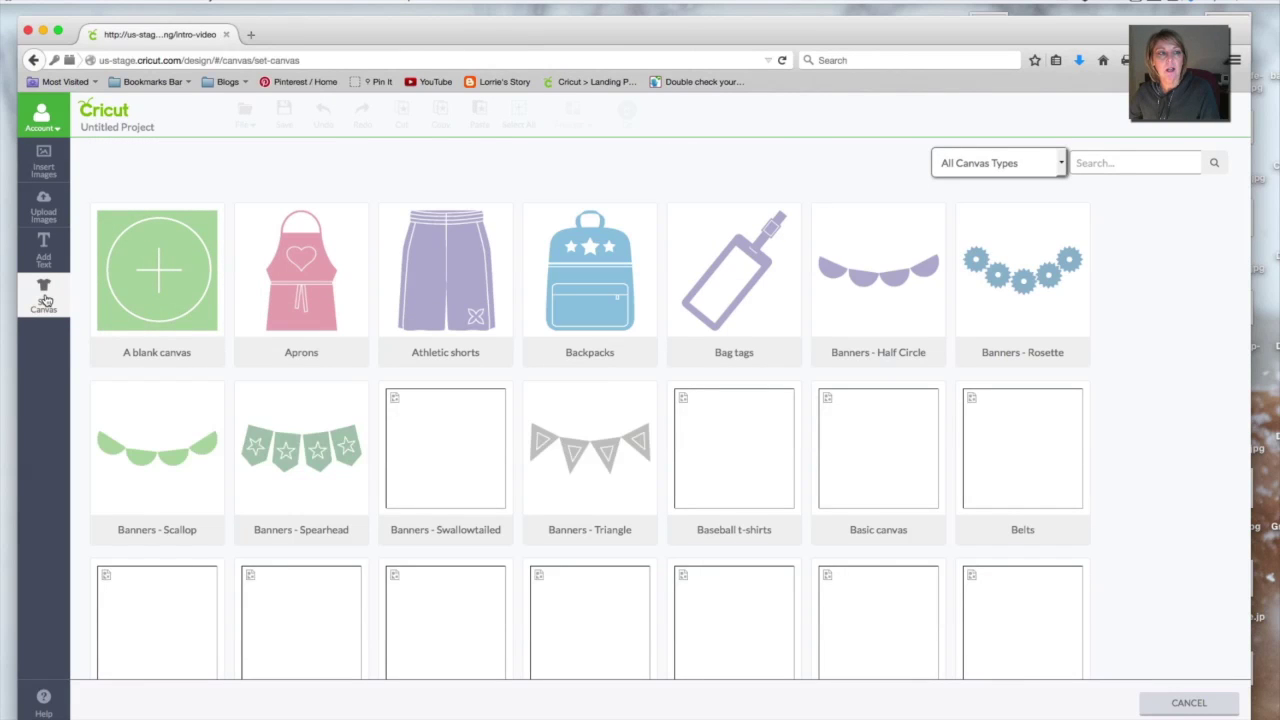
scroll(746, 429, "down", 3)
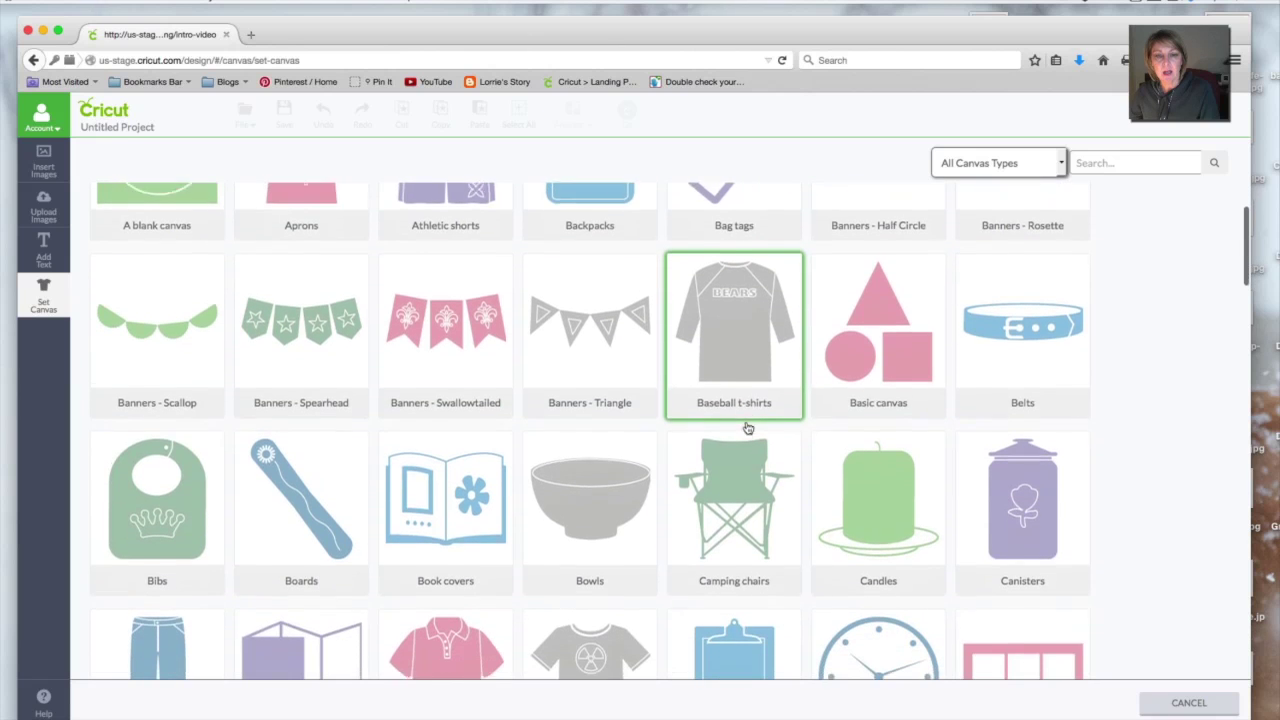
scroll(746, 429, "down", 5)
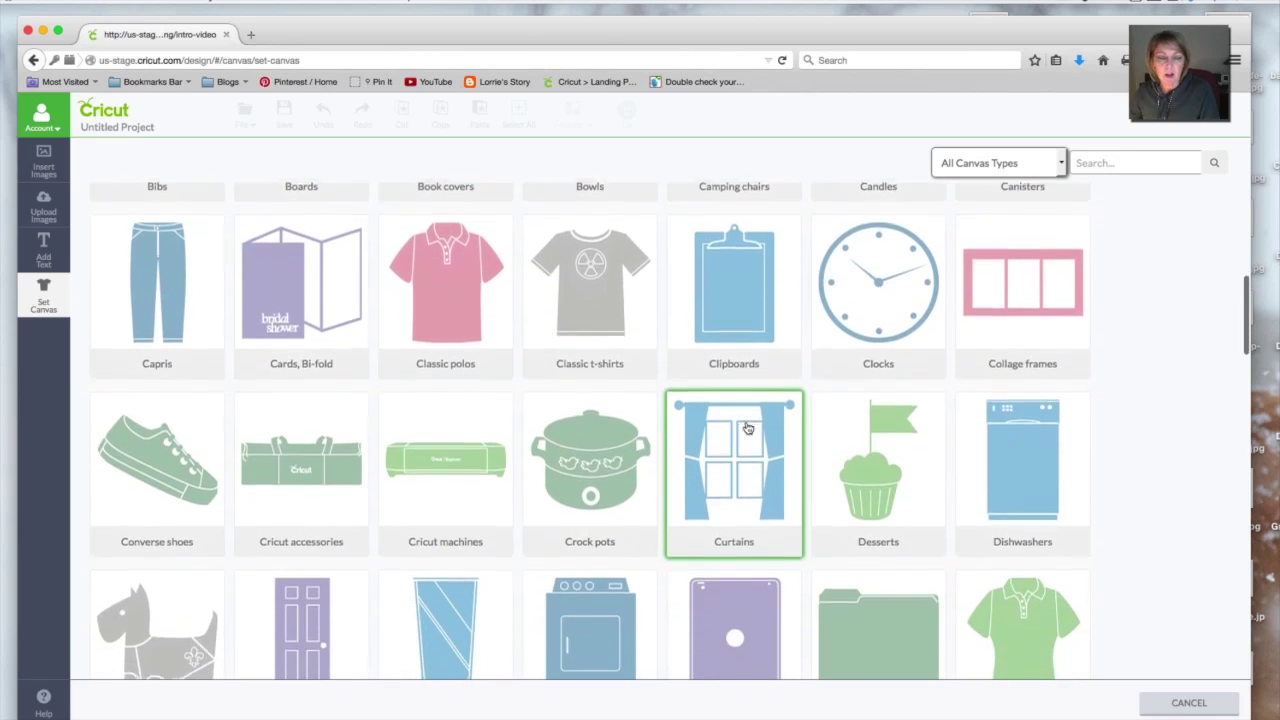
scroll(746, 429, "down", 5)
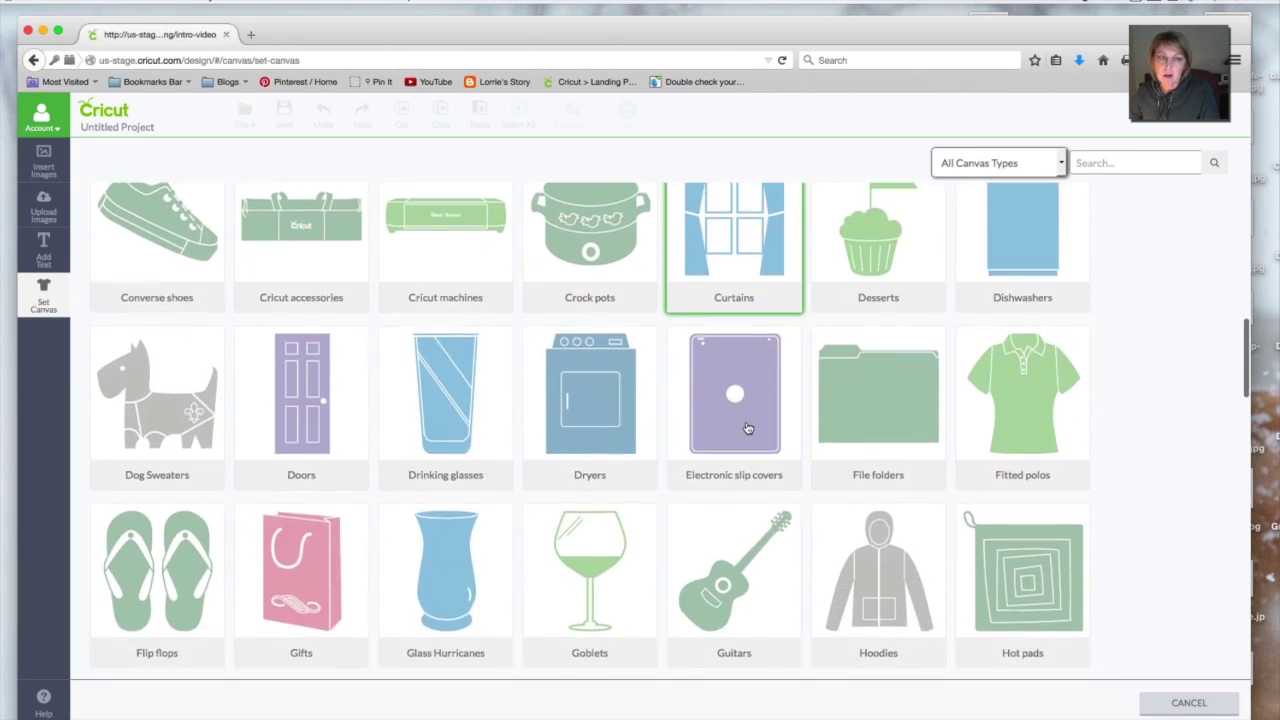
scroll(746, 429, "down", 5)
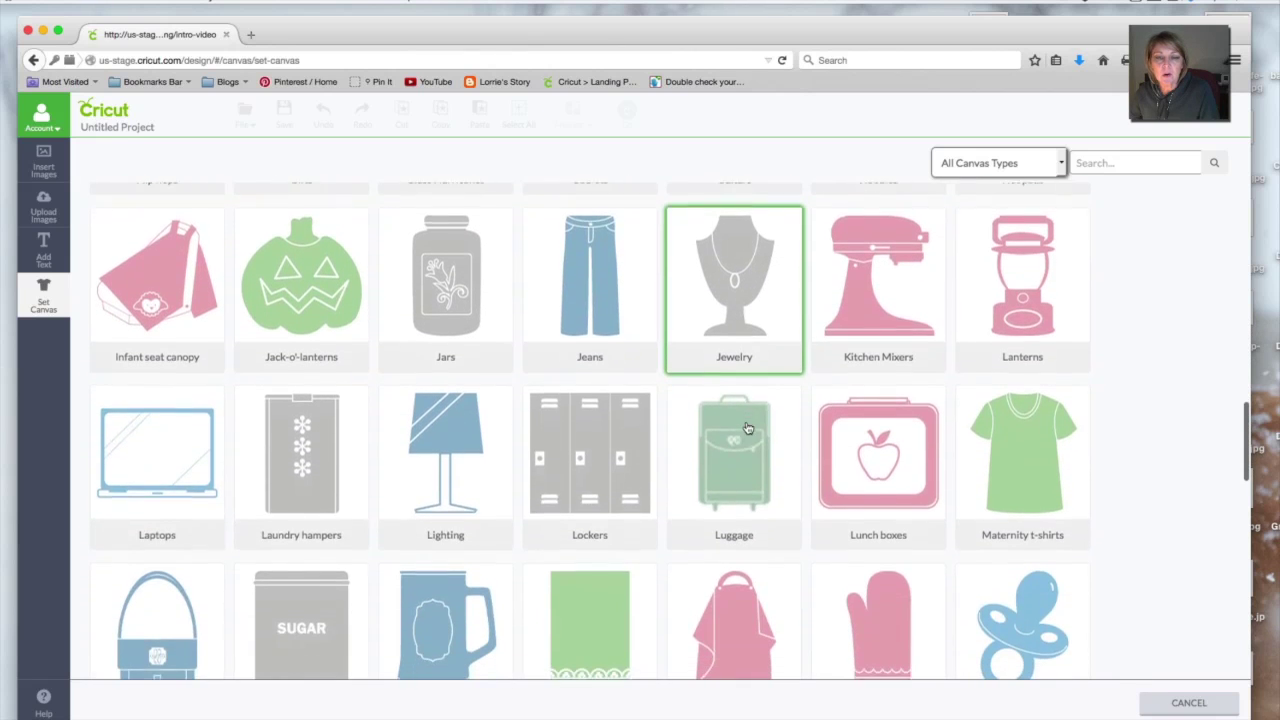
scroll(746, 429, "down", 5)
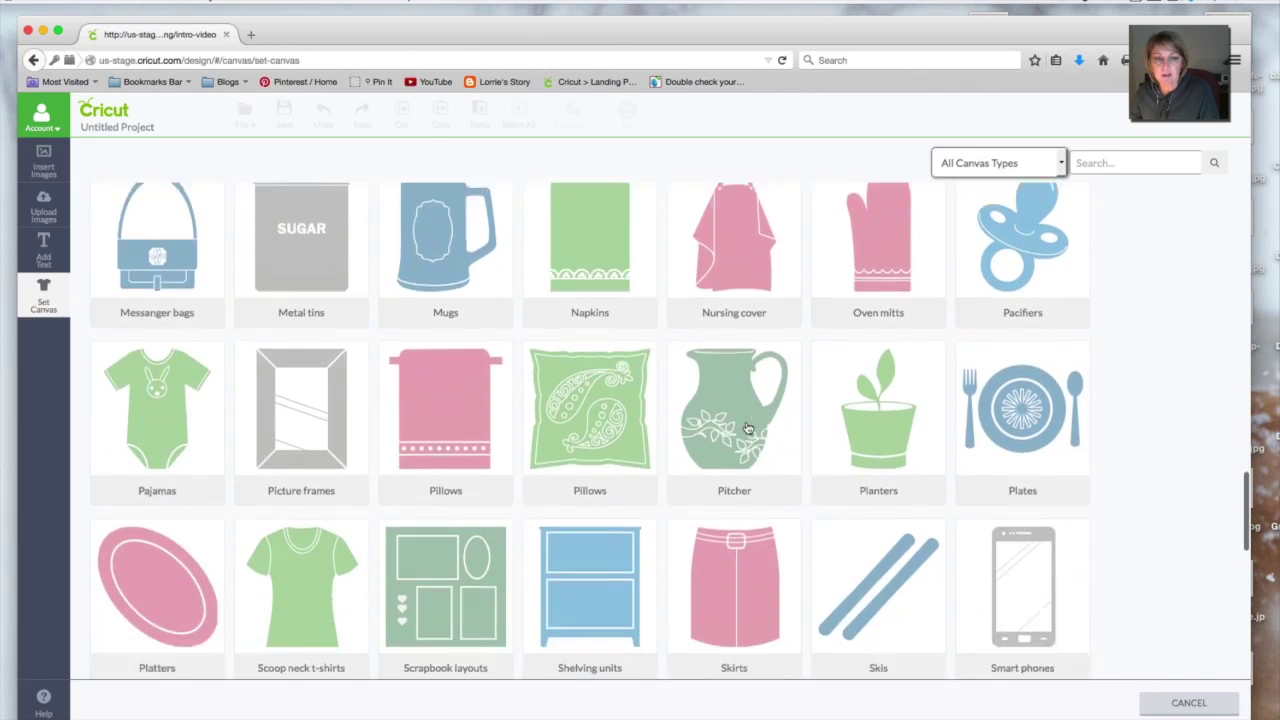
scroll(746, 429, "down", 1)
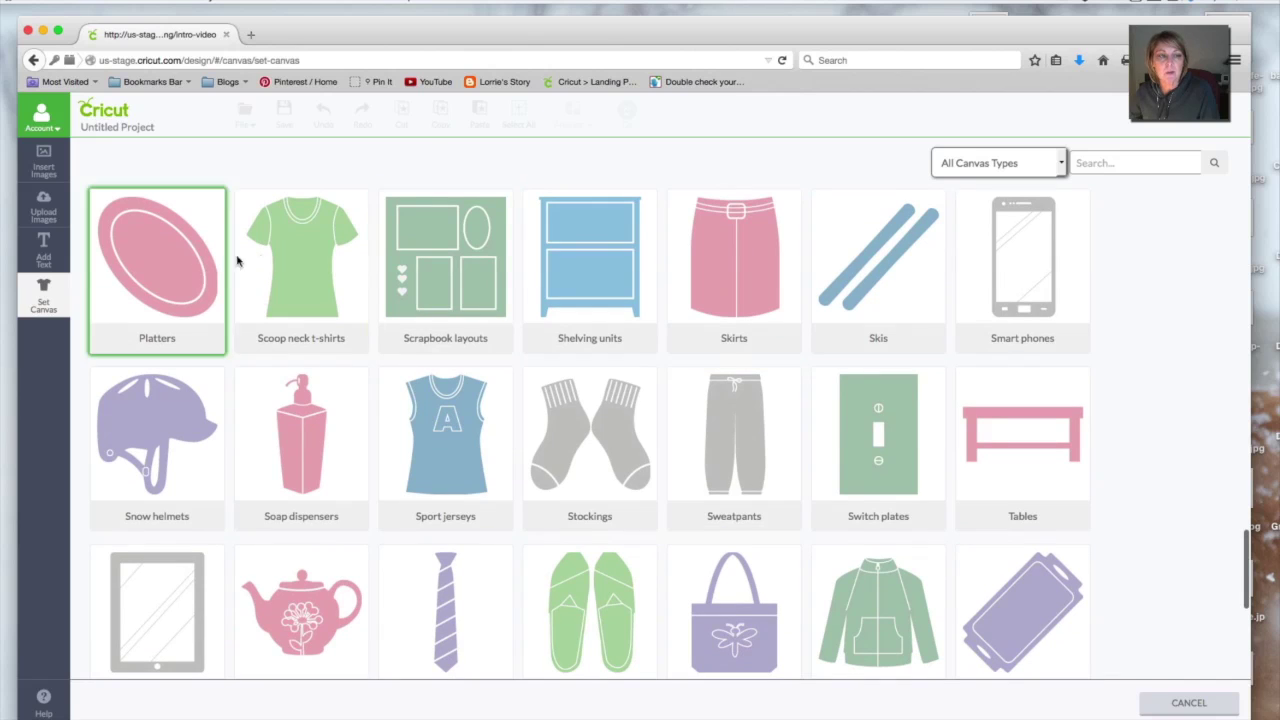
left_click(308, 261)
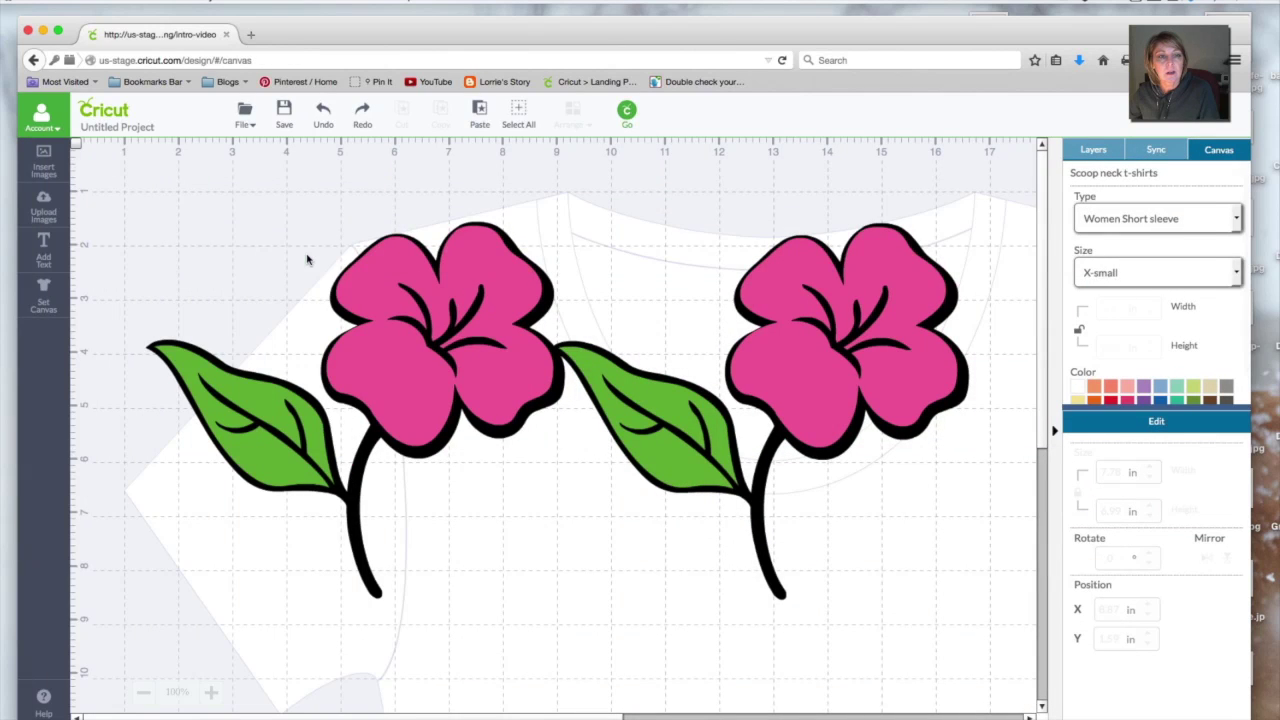
Step: Move both flowers down onto the body of the shirt front, placing the first one at about X 5.36 in, Y 28.78 in
scroll(455, 345, "down", 3)
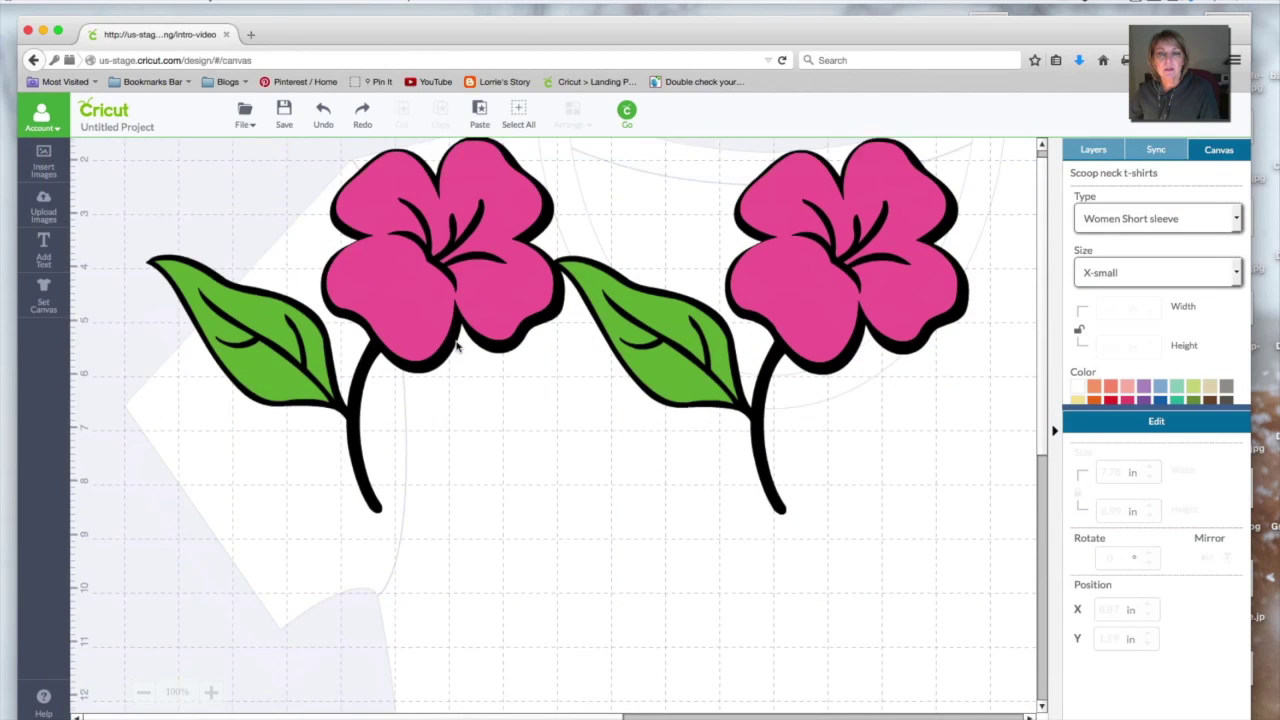
scroll(212, 426, "up", 2)
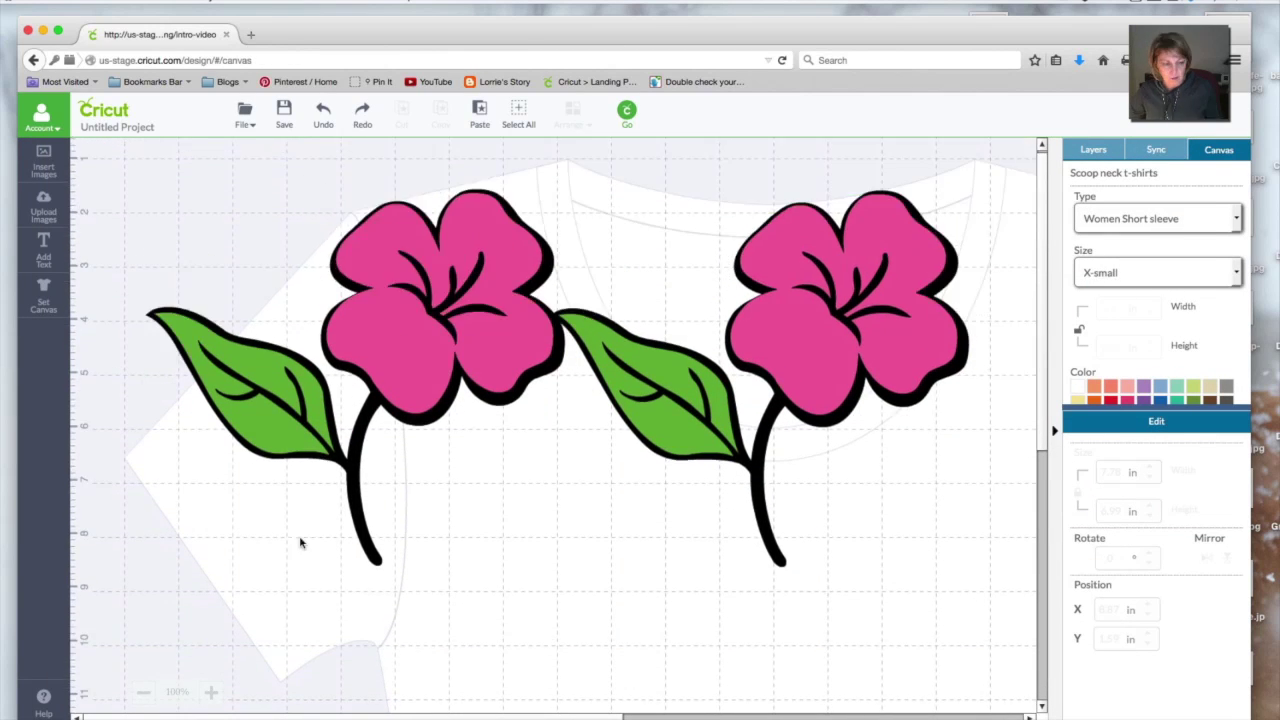
left_click(143, 692)
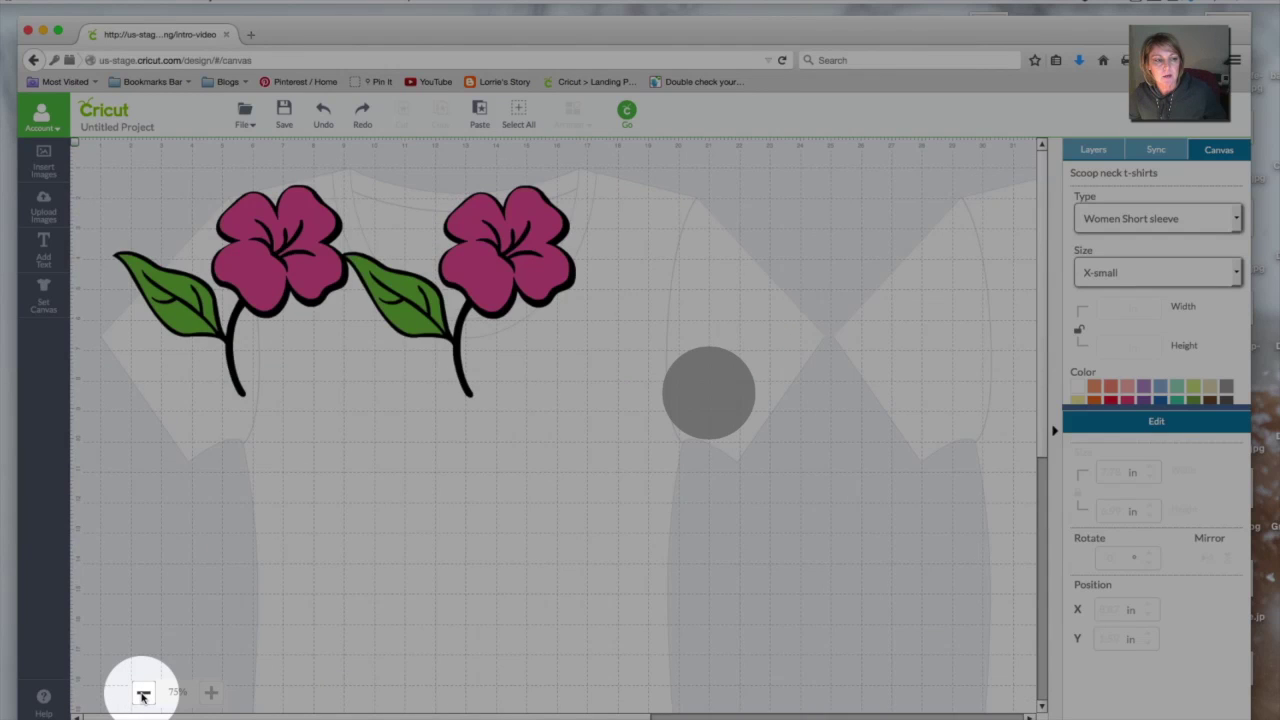
left_click(143, 694)
left_click(143, 694)
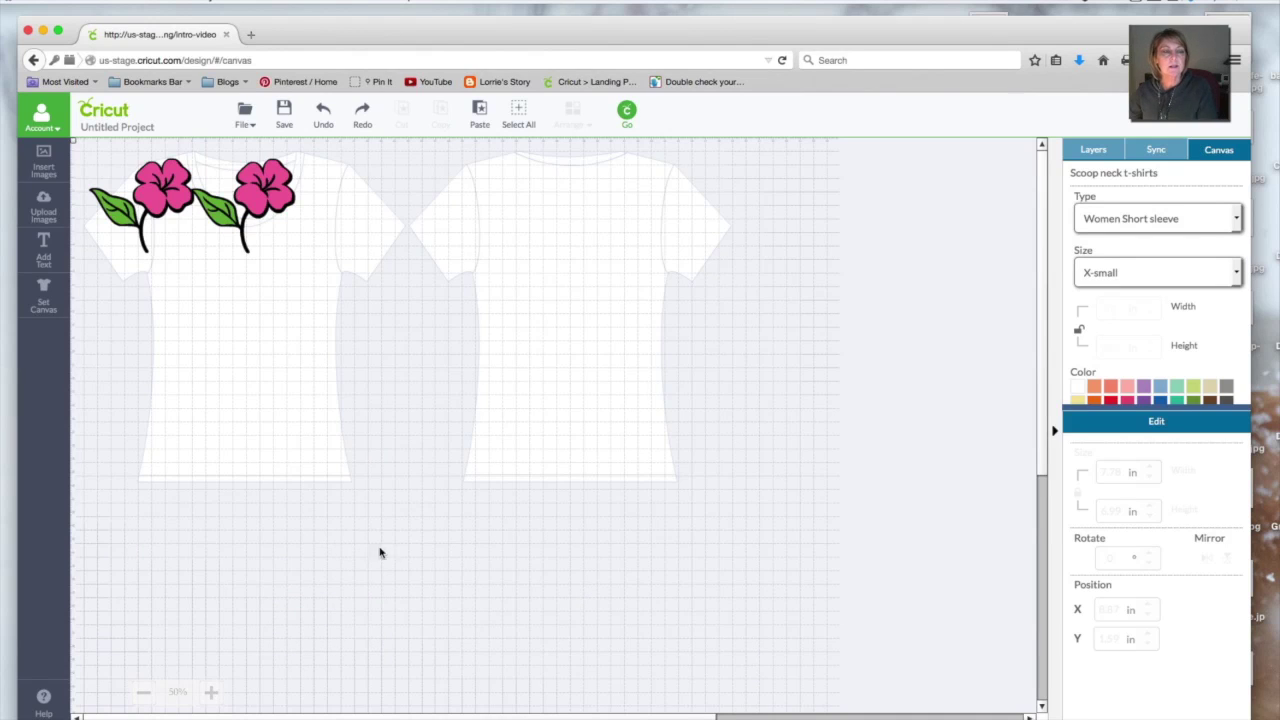
left_click_drag(282, 215, 302, 364)
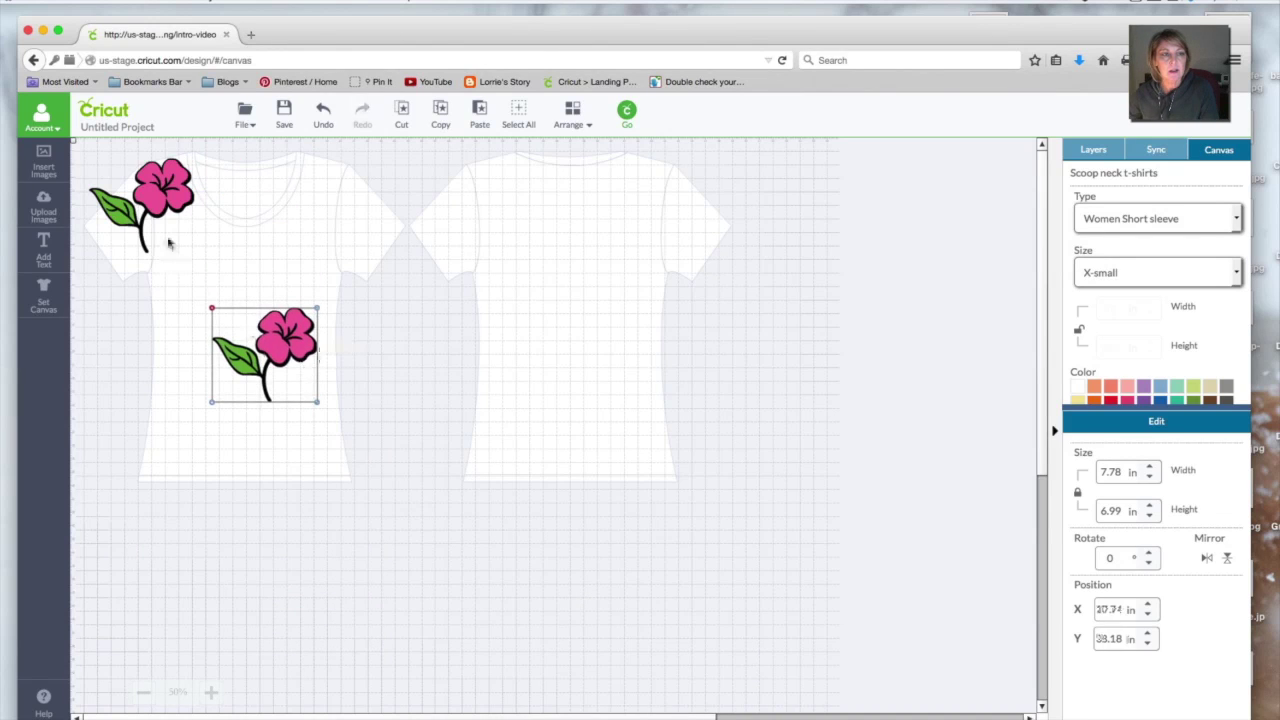
left_click_drag(169, 187, 188, 360)
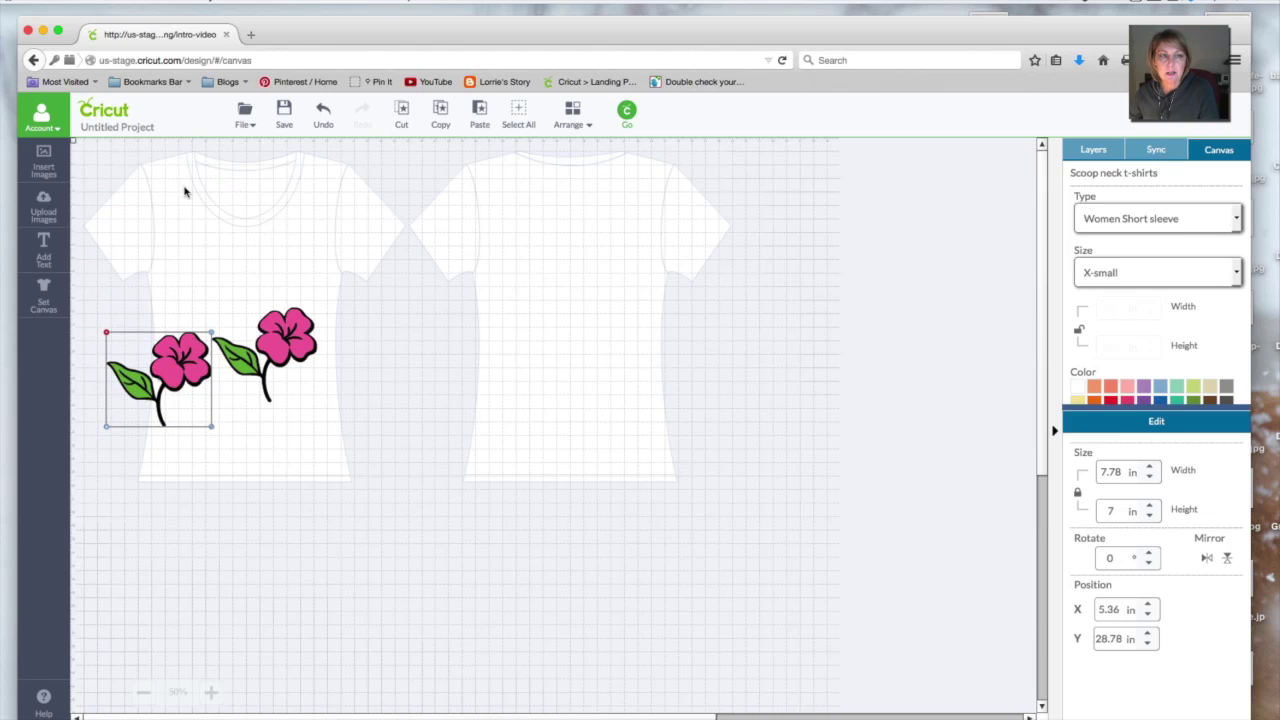
Step: Enlarge the second flower to about 9.26 × 8.32 in on the shirt's chest and move the first flower below the shirt
left_click_drag(272, 333, 236, 275)
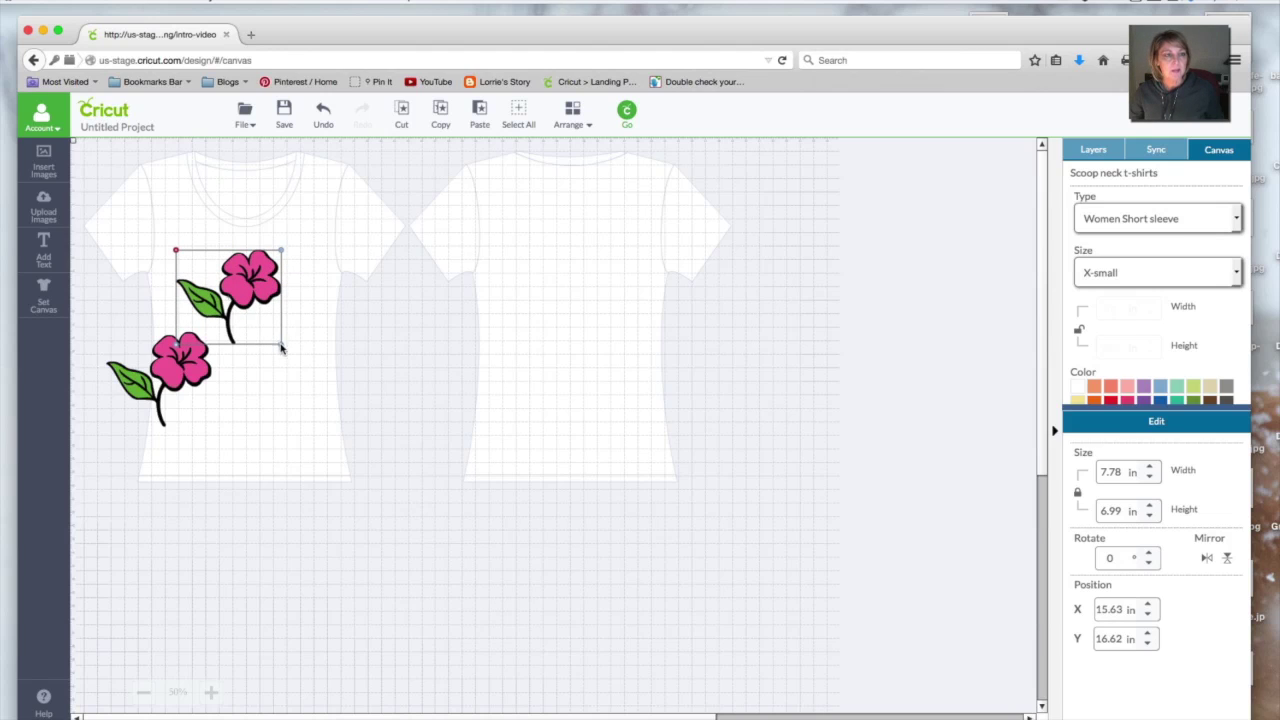
left_click_drag(281, 347, 301, 365)
left_click_drag(265, 290, 252, 280)
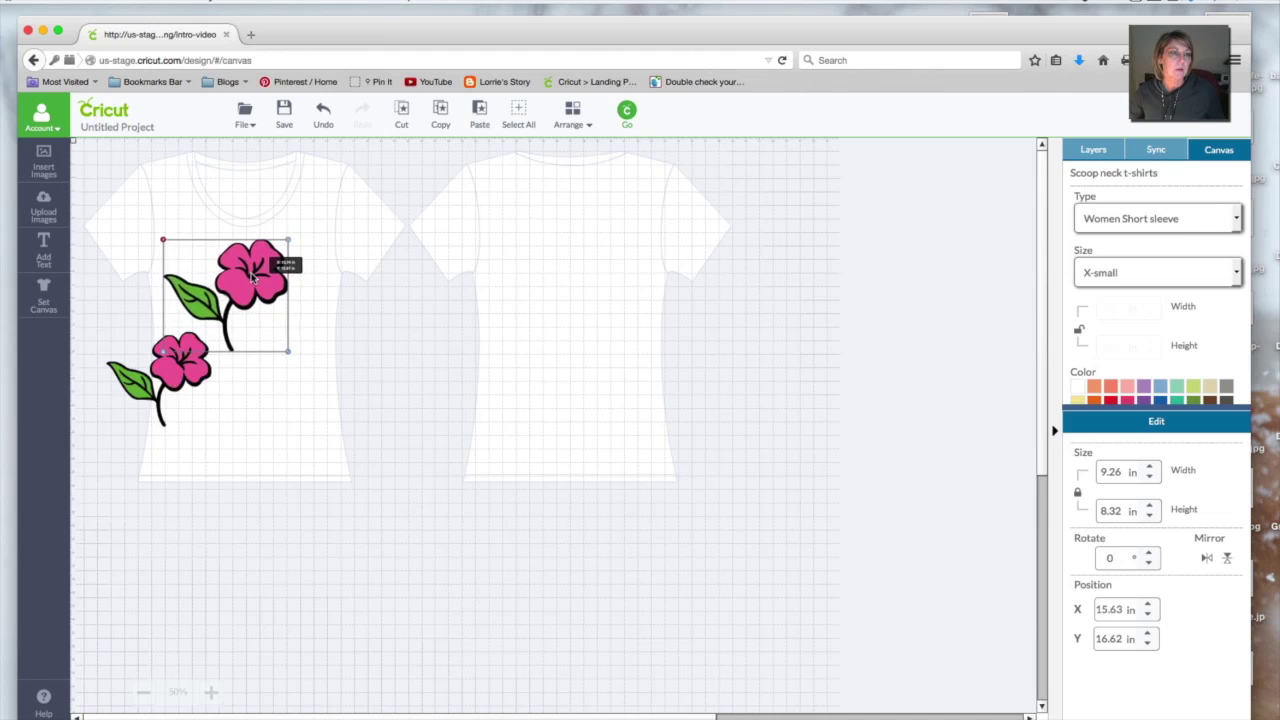
left_click_drag(186, 372, 289, 540)
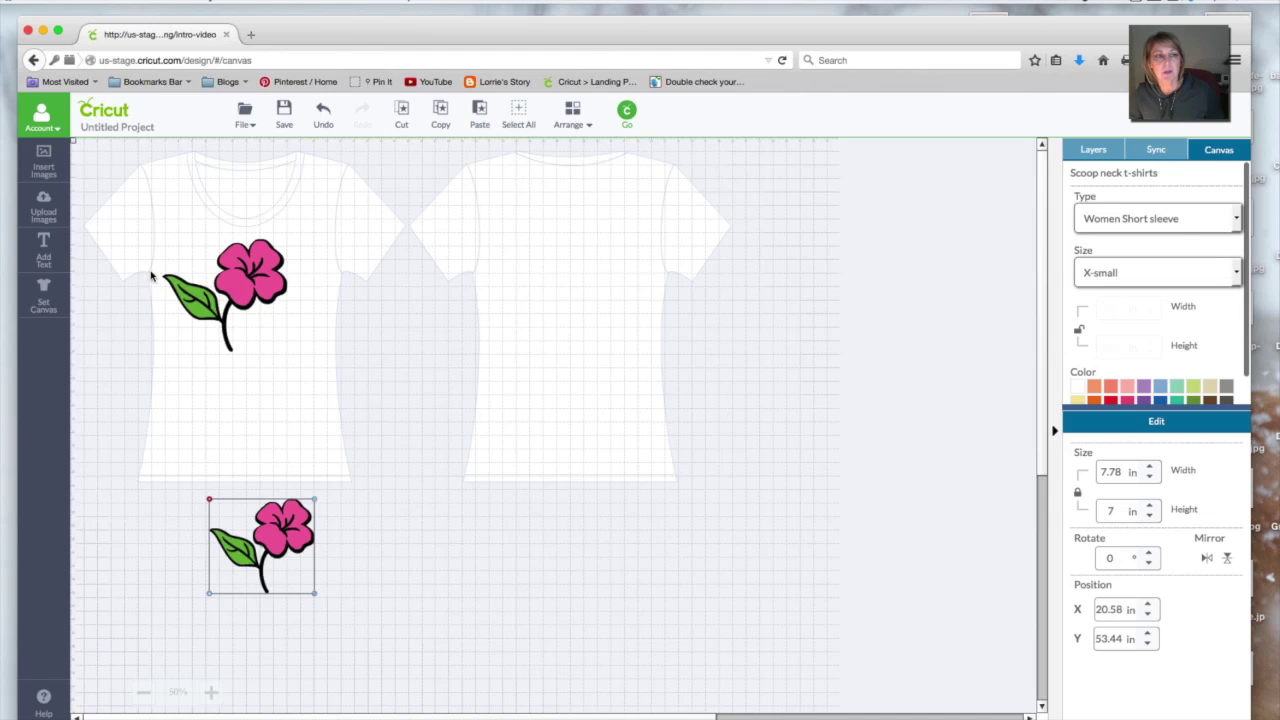
Step: Try rotating the chest flower to 315° and turn it back upright to 0°
left_click(249, 282)
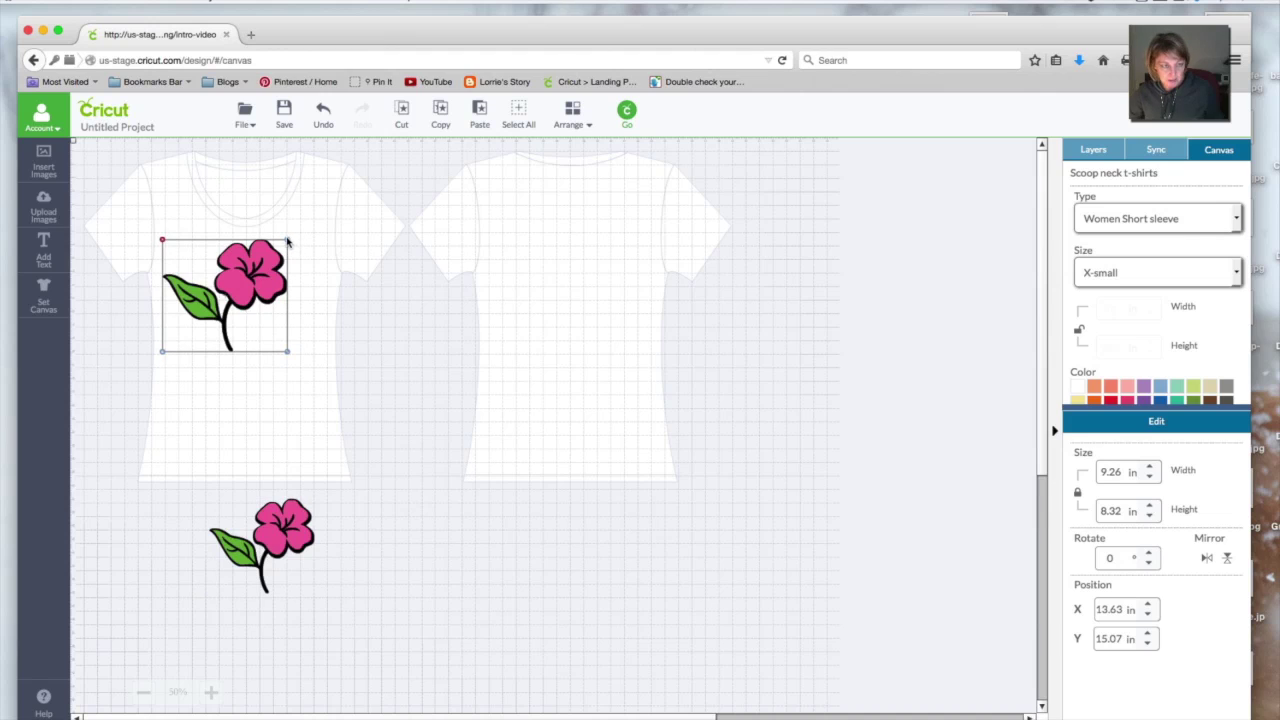
left_click_drag(288, 241, 242, 290)
left_click(250, 222)
left_click(227, 260)
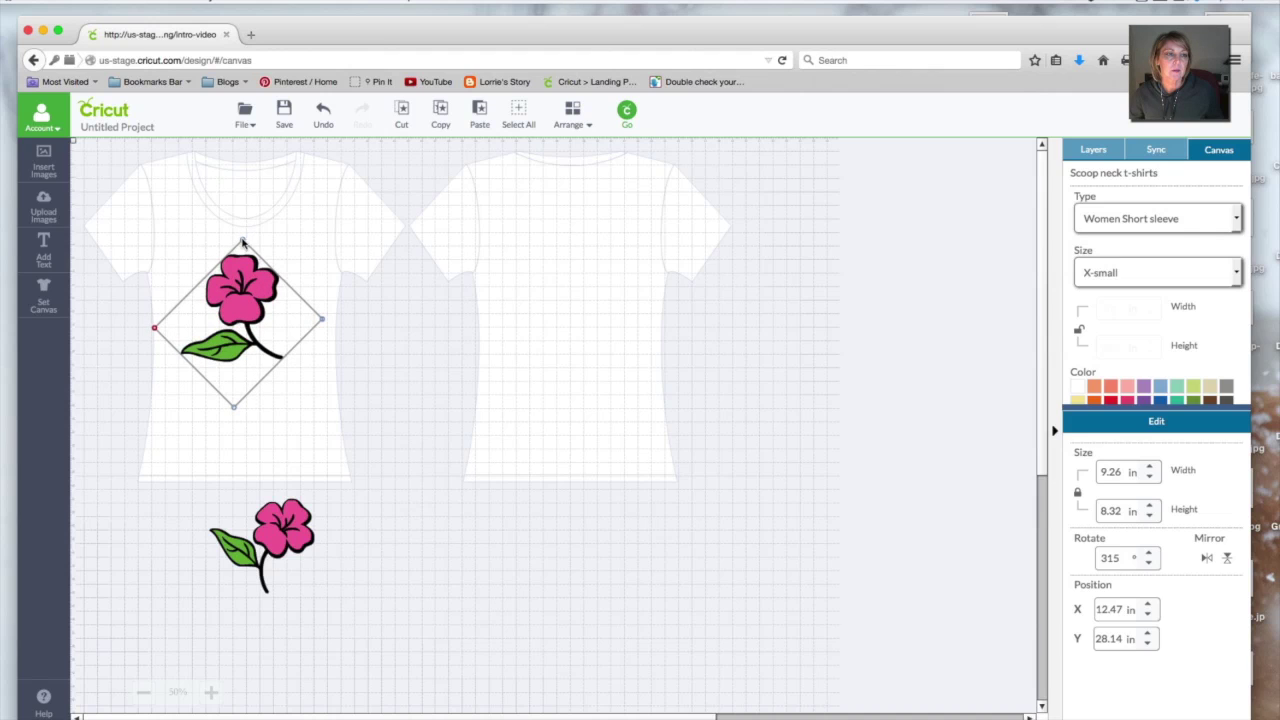
left_click_drag(245, 242, 301, 260)
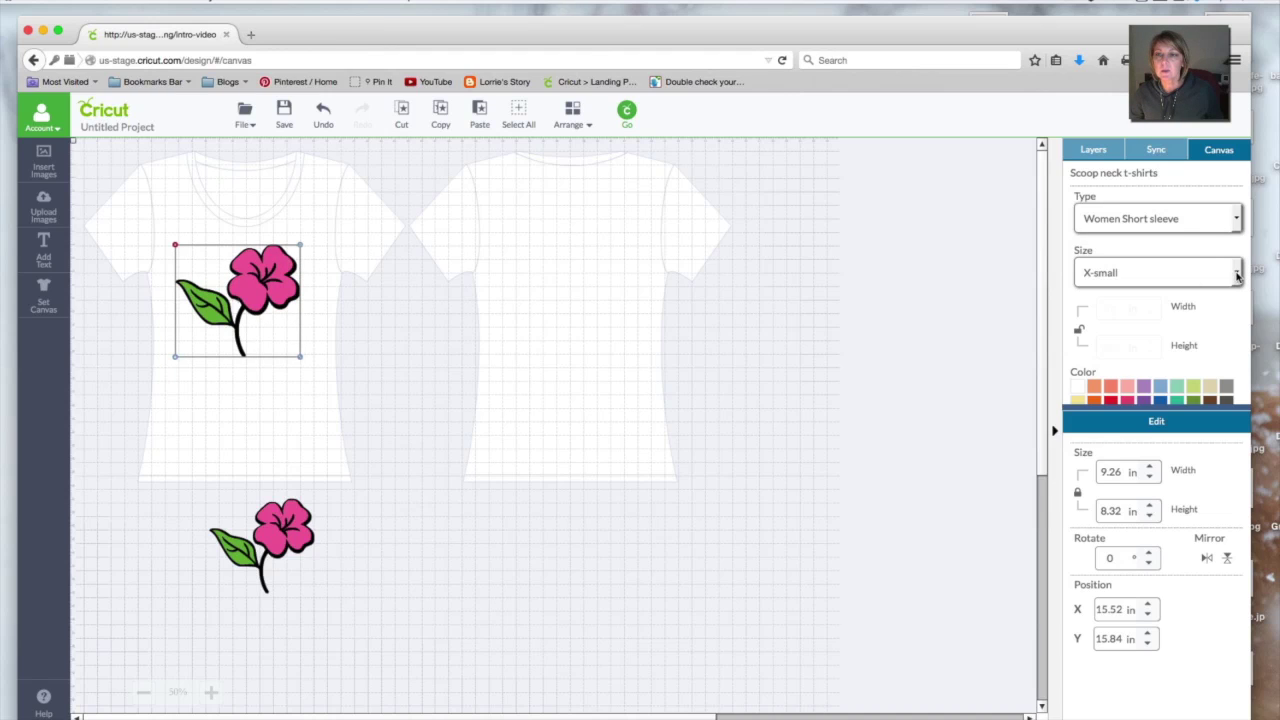
Step: Shrink the chest flower to about 6.08 × 5.47 in, place it at about X 26.63 in, Y 10.62 in, and deselect it
left_click_drag(256, 294, 256, 287)
left_click_drag(299, 349, 256, 310)
left_click_drag(257, 249, 336, 222)
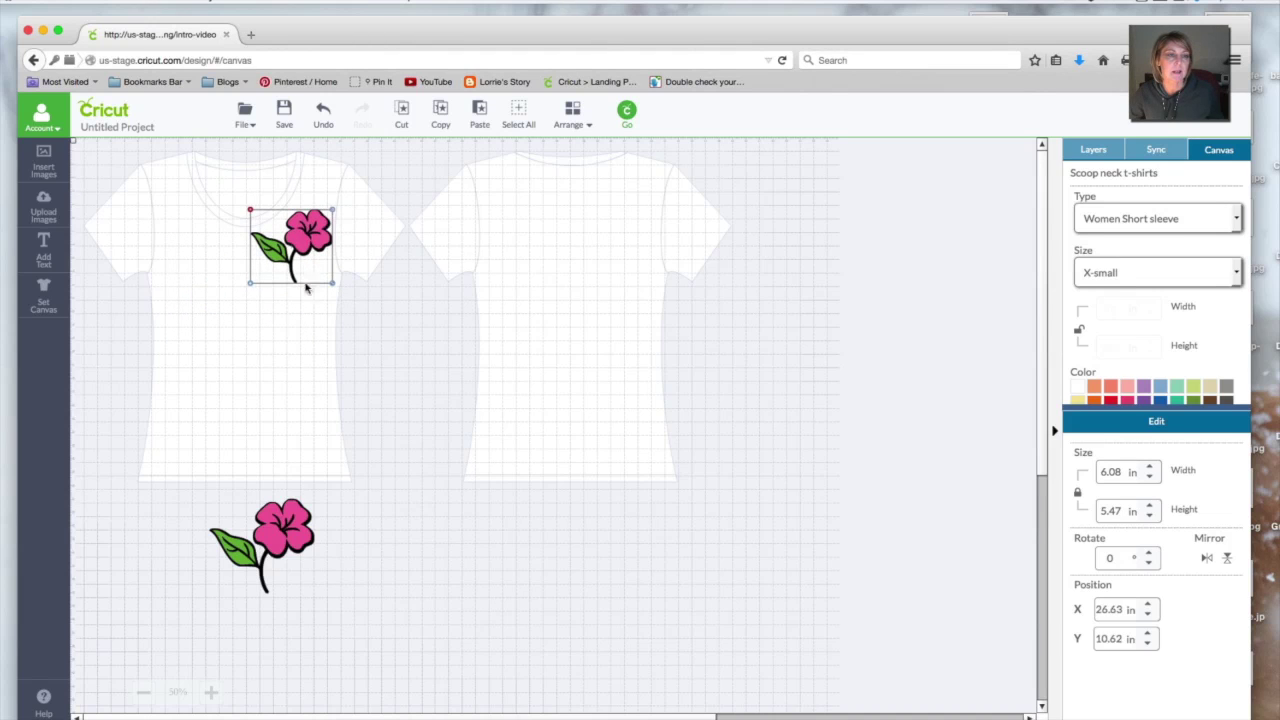
left_click(304, 323)
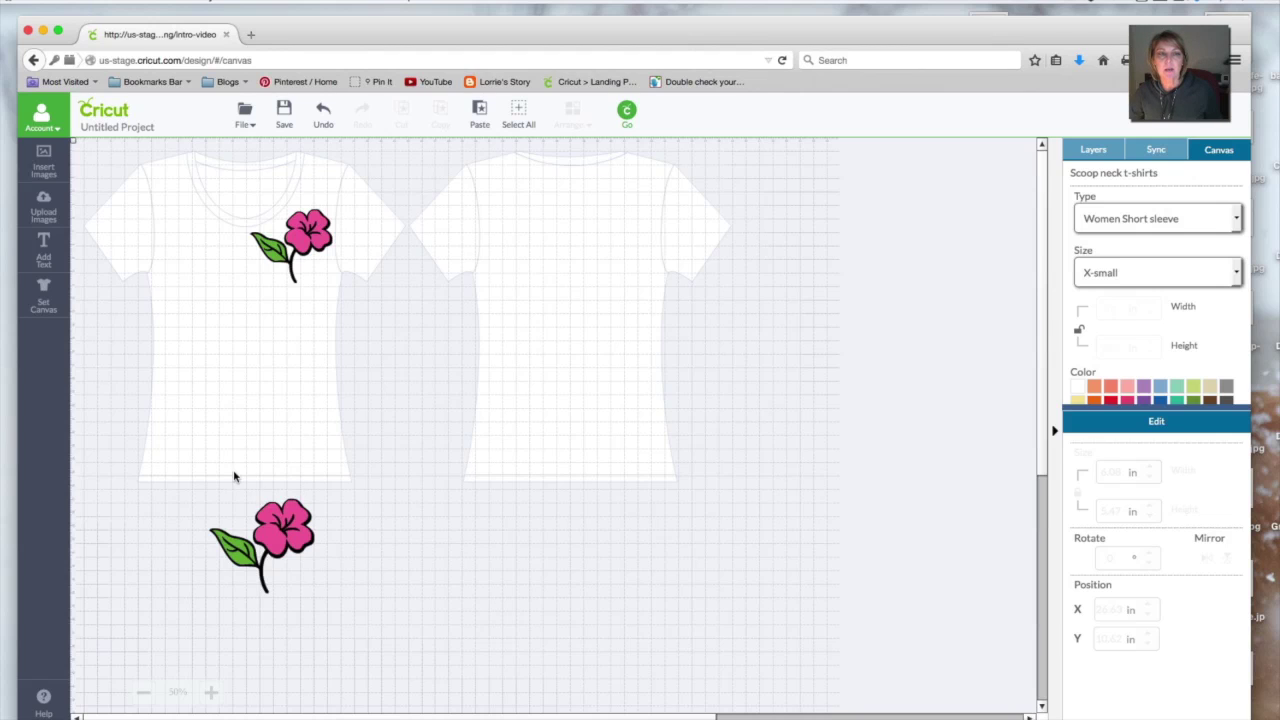
Step: Set the shirt canvas size to X-large and move the chest flower to about X 42.07 in, Y 14.39 in
left_click(1237, 272)
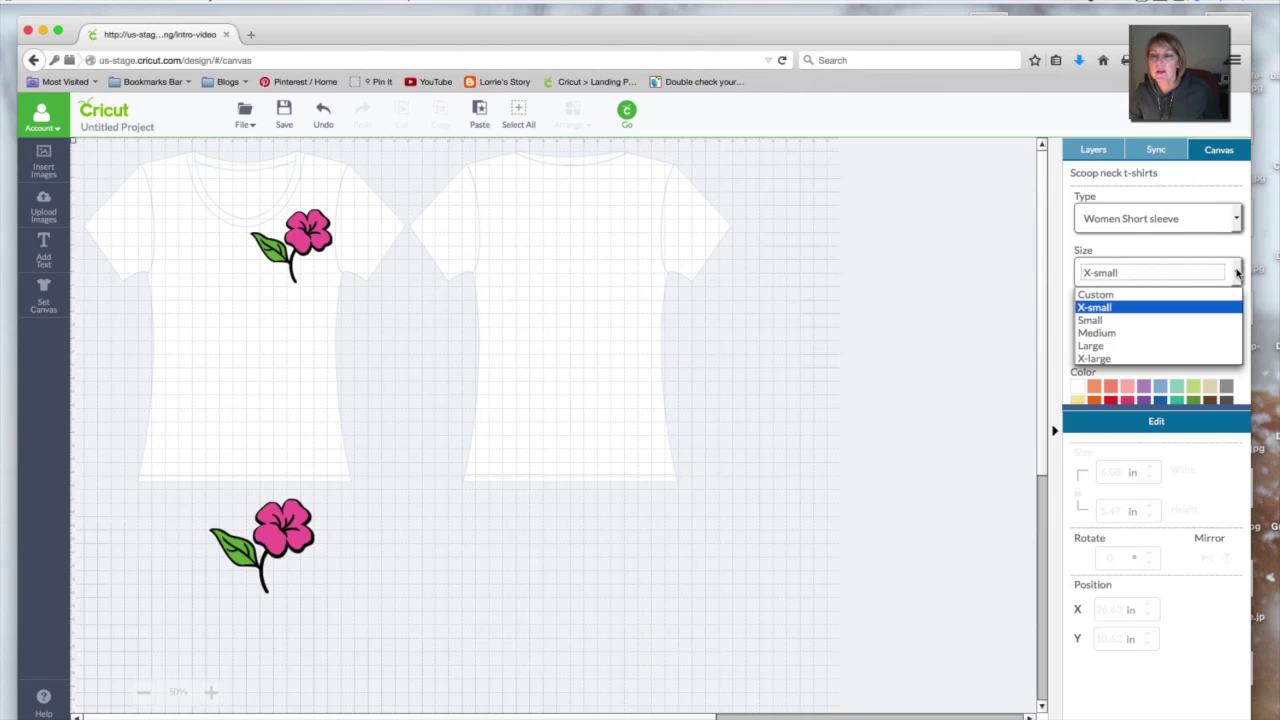
left_click(1157, 357)
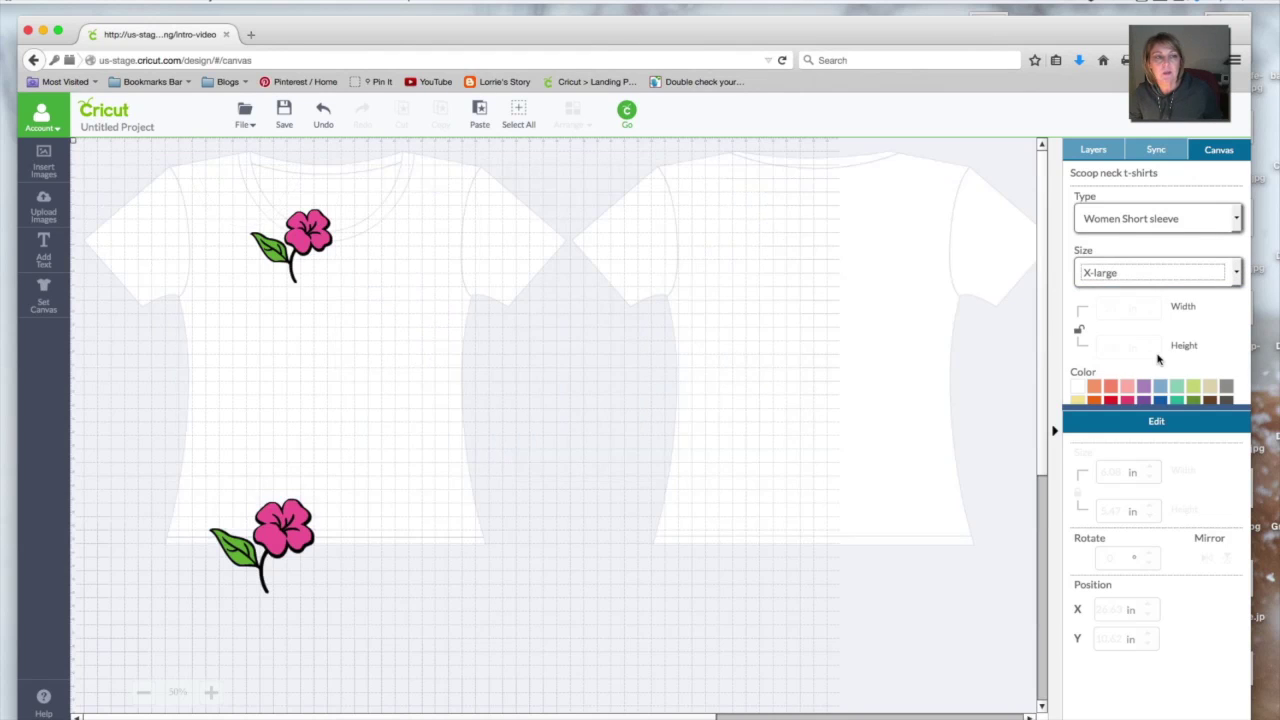
left_click_drag(322, 248, 430, 276)
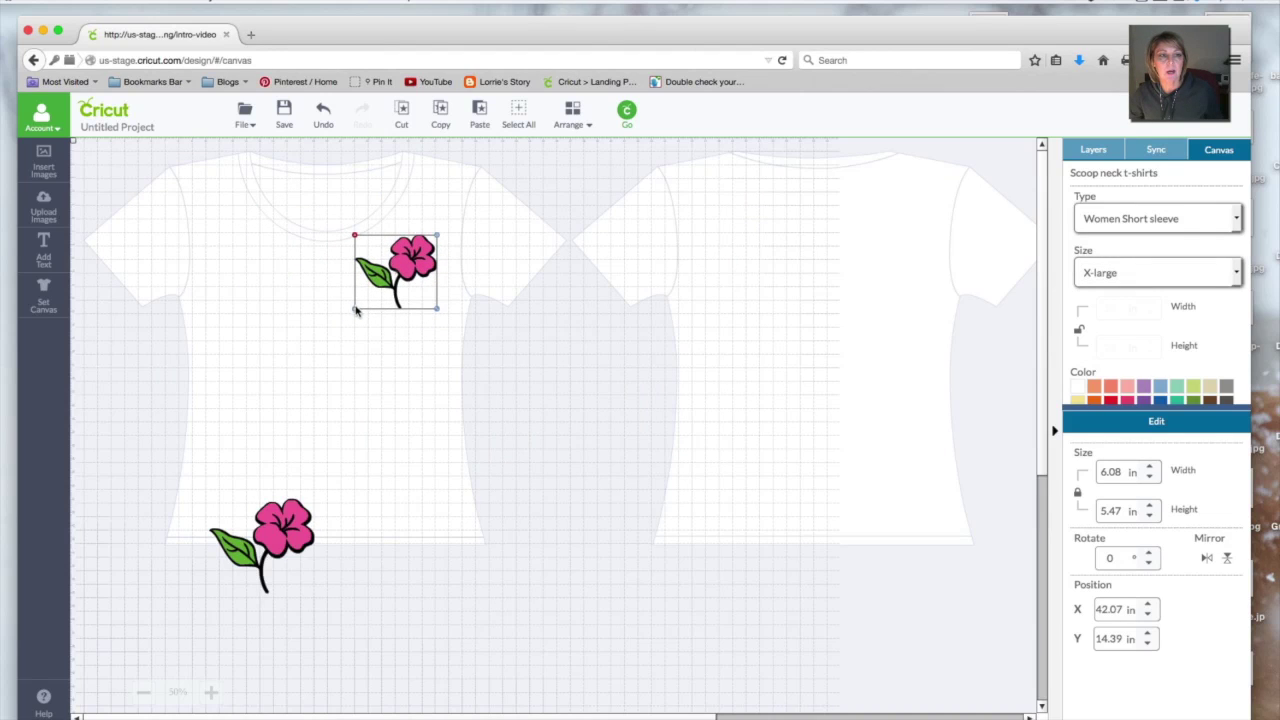
Step: Enlarge the chest flower to about 7.97 × 7.17 in, deselect it, and color the shirt canvas light purple
left_click_drag(435, 312, 397, 290)
left_click(538, 405)
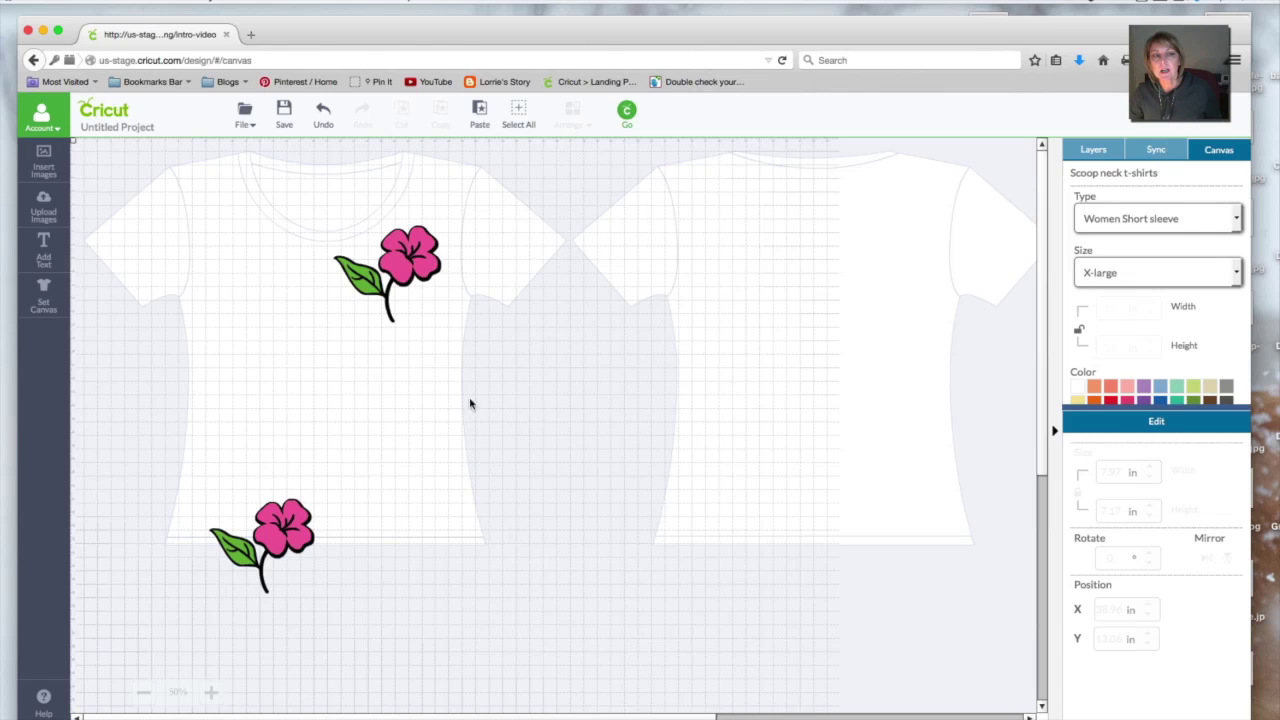
scroll(1165, 353, "down", 1)
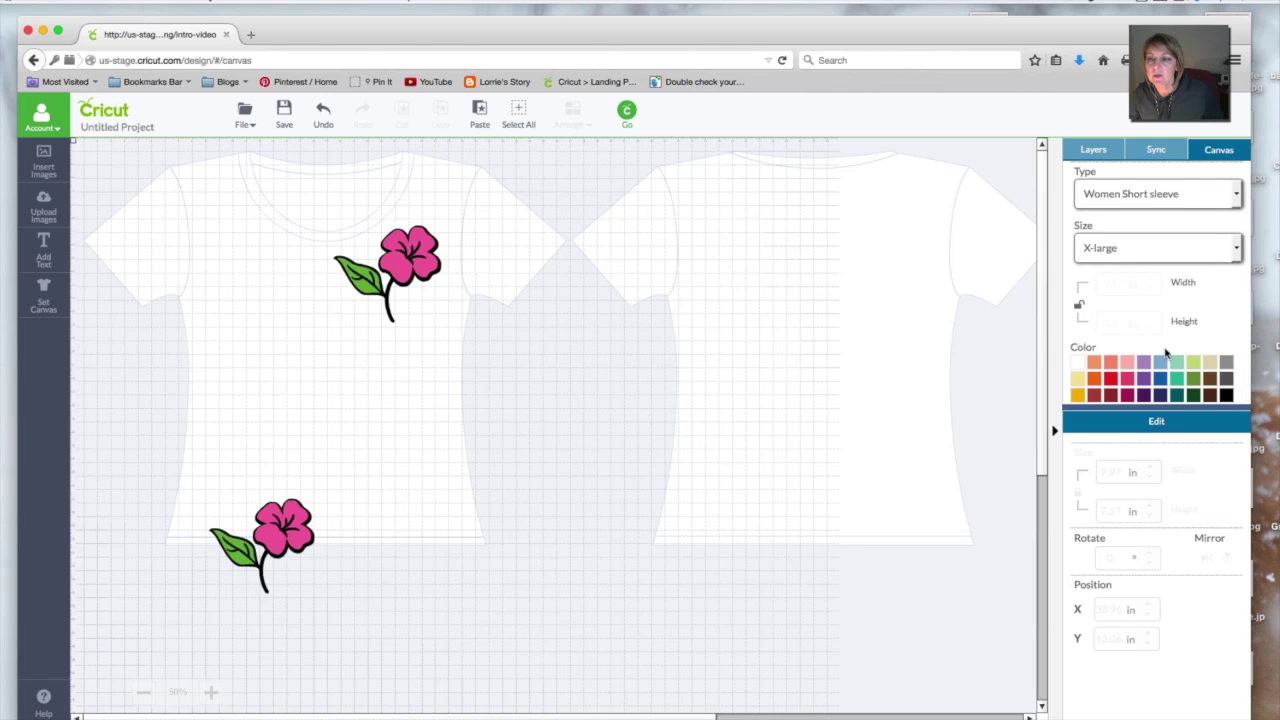
left_click(1145, 368)
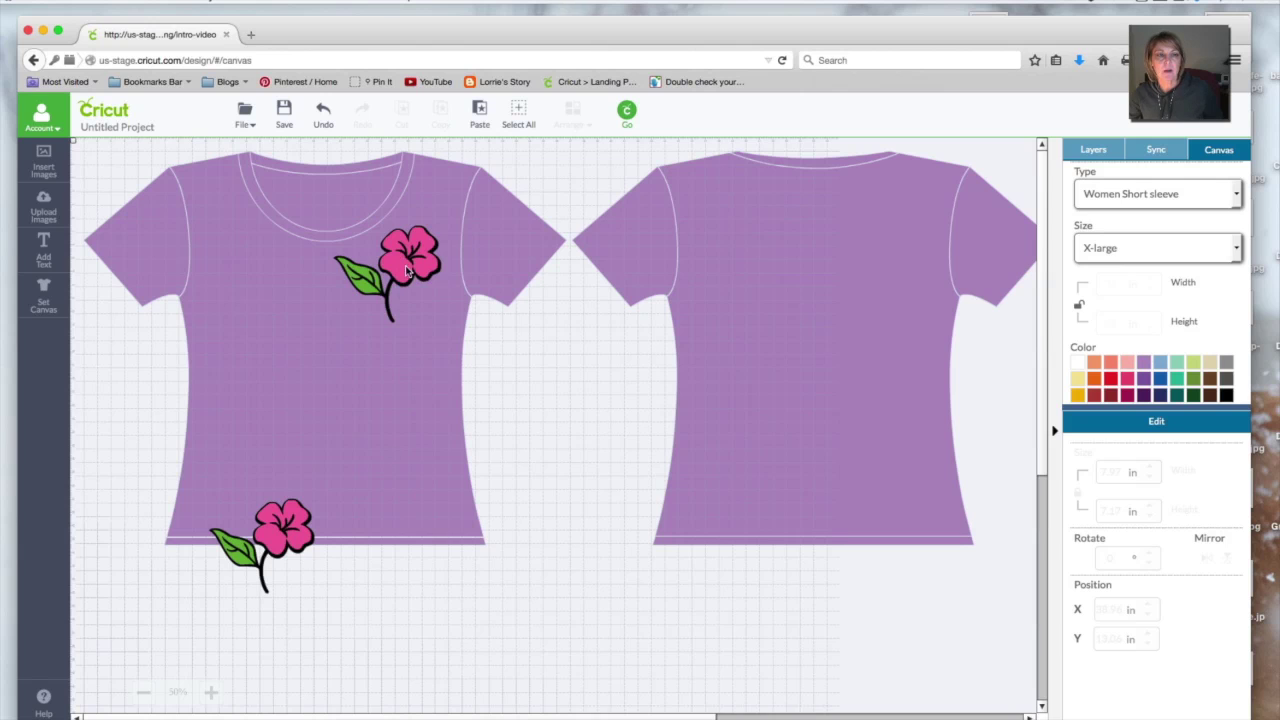
Step: Move the chest flower to about X 39.41 in, Y 14.28 in and the lower flower to about X 34.03 in, Y 62.89 in
left_click_drag(407, 270, 411, 279)
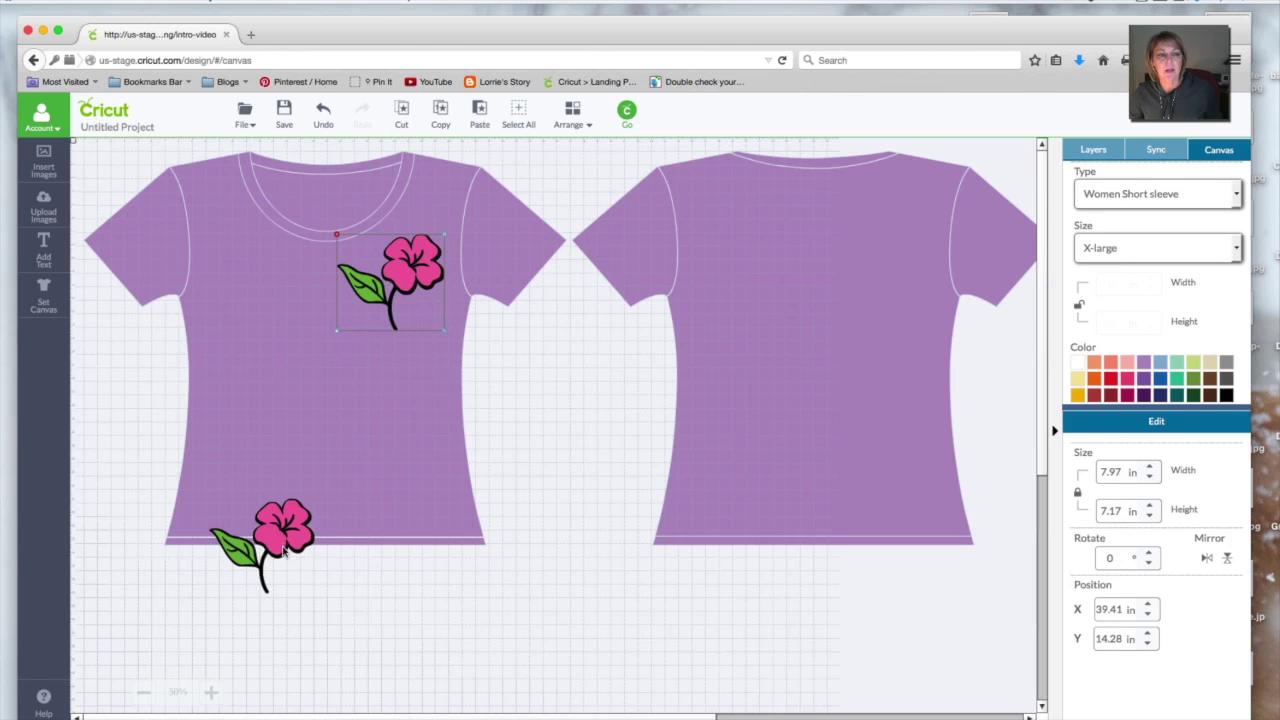
left_click_drag(284, 550, 376, 615)
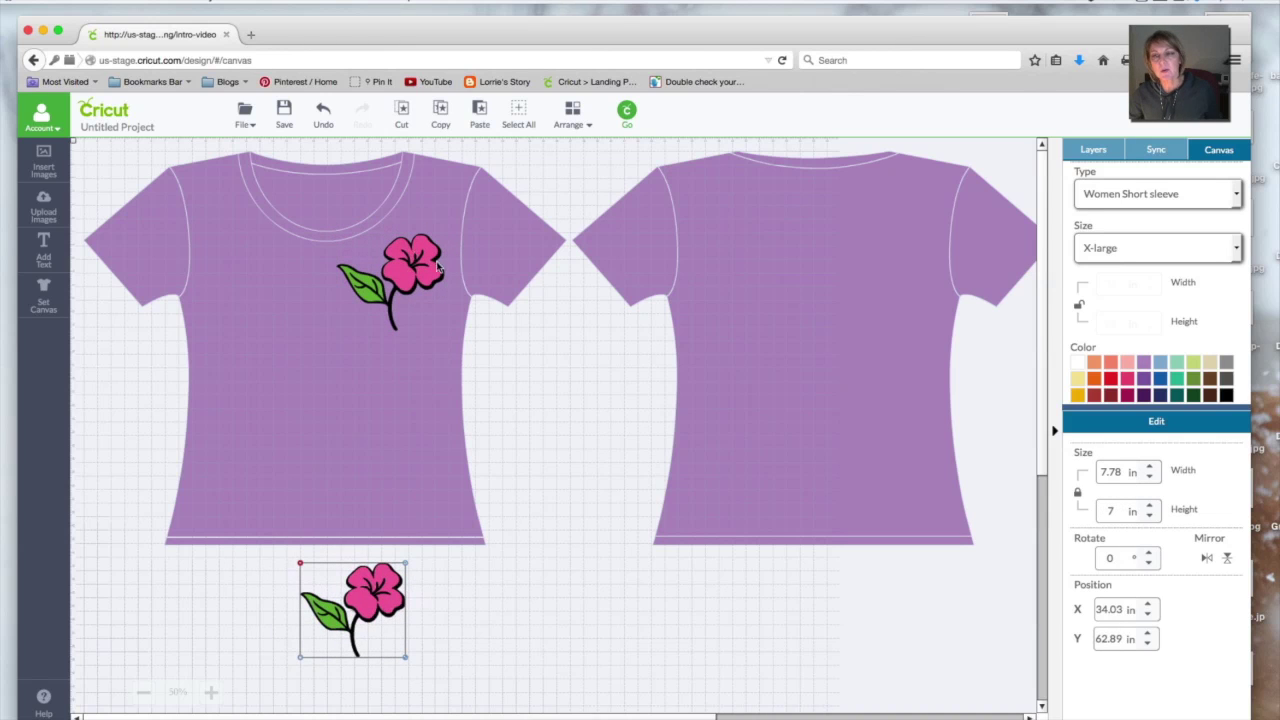
Step: Try Pink Crystal as the shirt canvas color, and change it to Sour Apple
left_click(1114, 366)
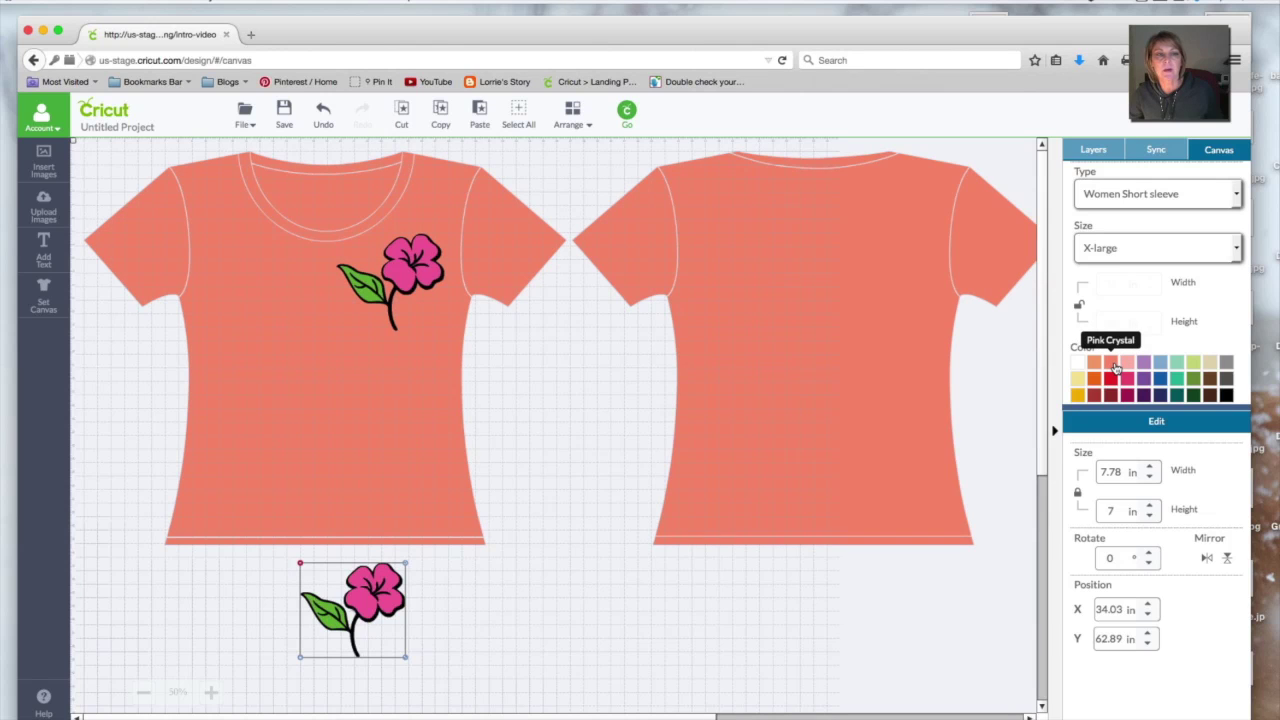
left_click(1193, 379)
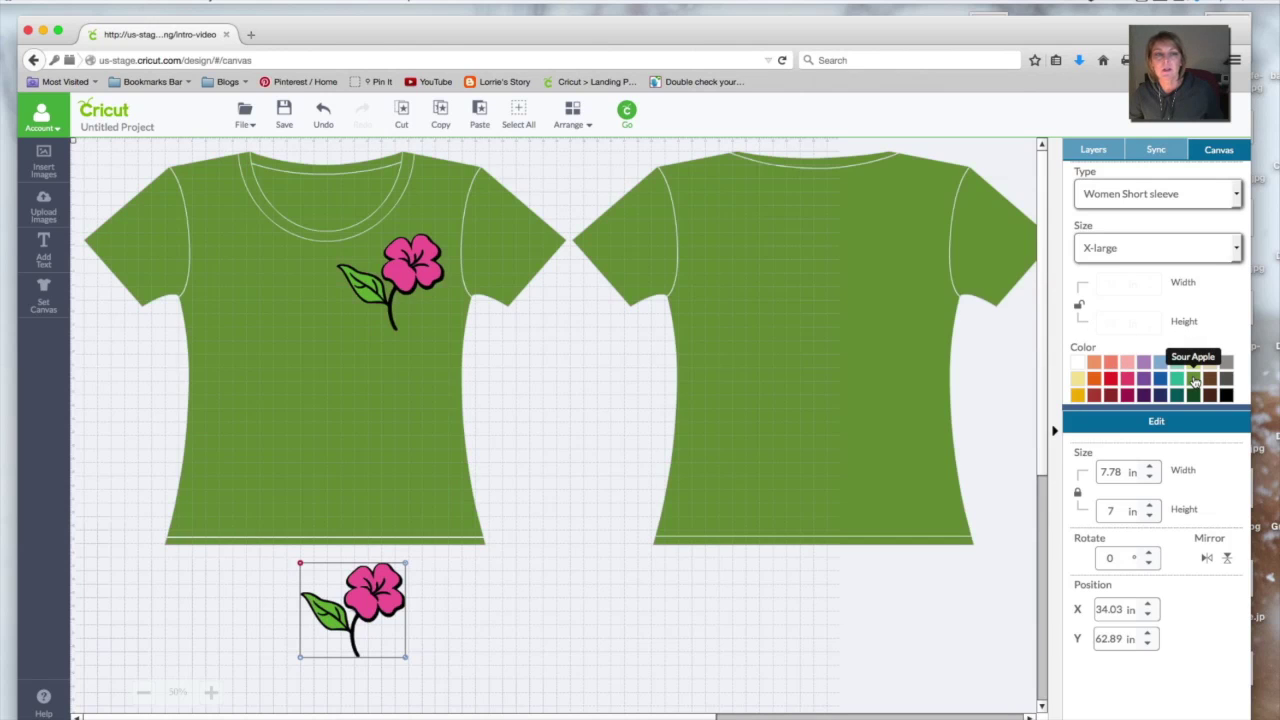